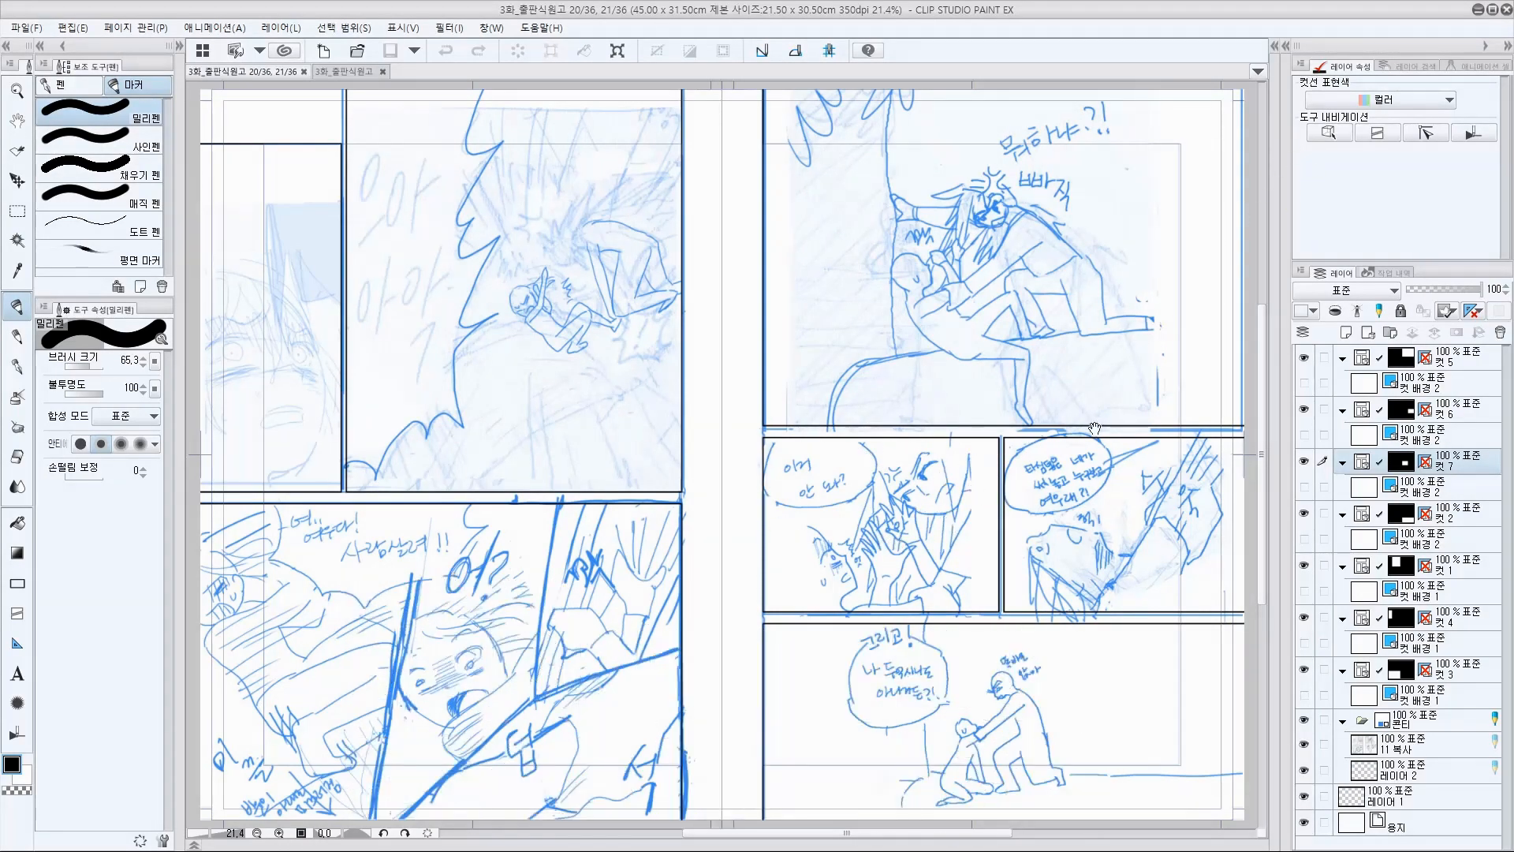
# Step: Place a round balloon (둥근말풍선) from the 말풍선 materials over the sketched speech bubble in the right page's middle-row left panel
pyautogui.click(1275, 47)
pyautogui.scroll(-1, 1219, 467)
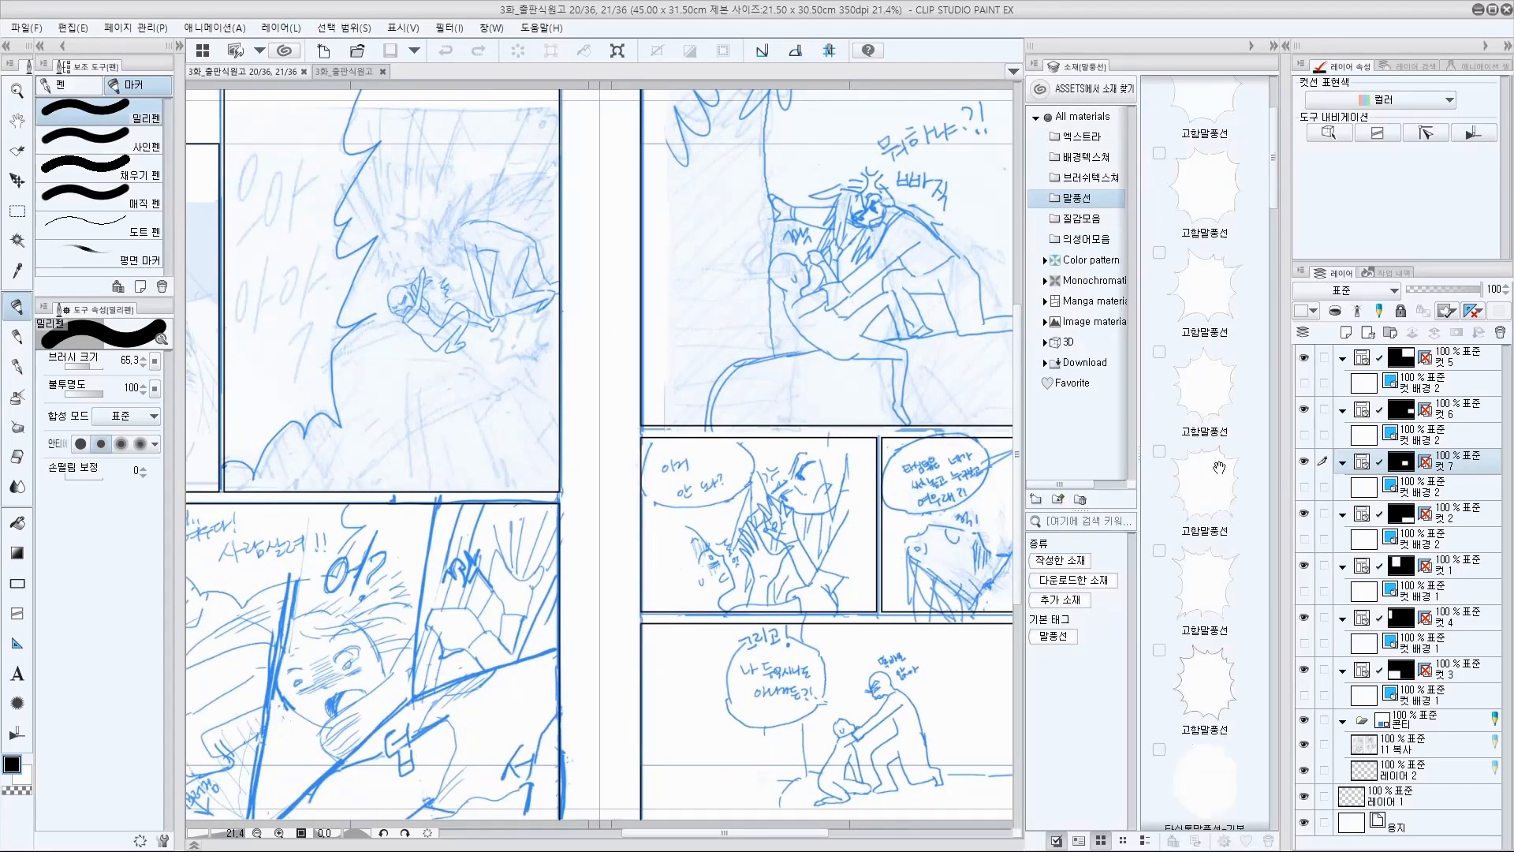
pyautogui.scroll(-3, 1219, 467)
pyautogui.moveTo(1273, 280); pyautogui.dragTo(1266, 830)
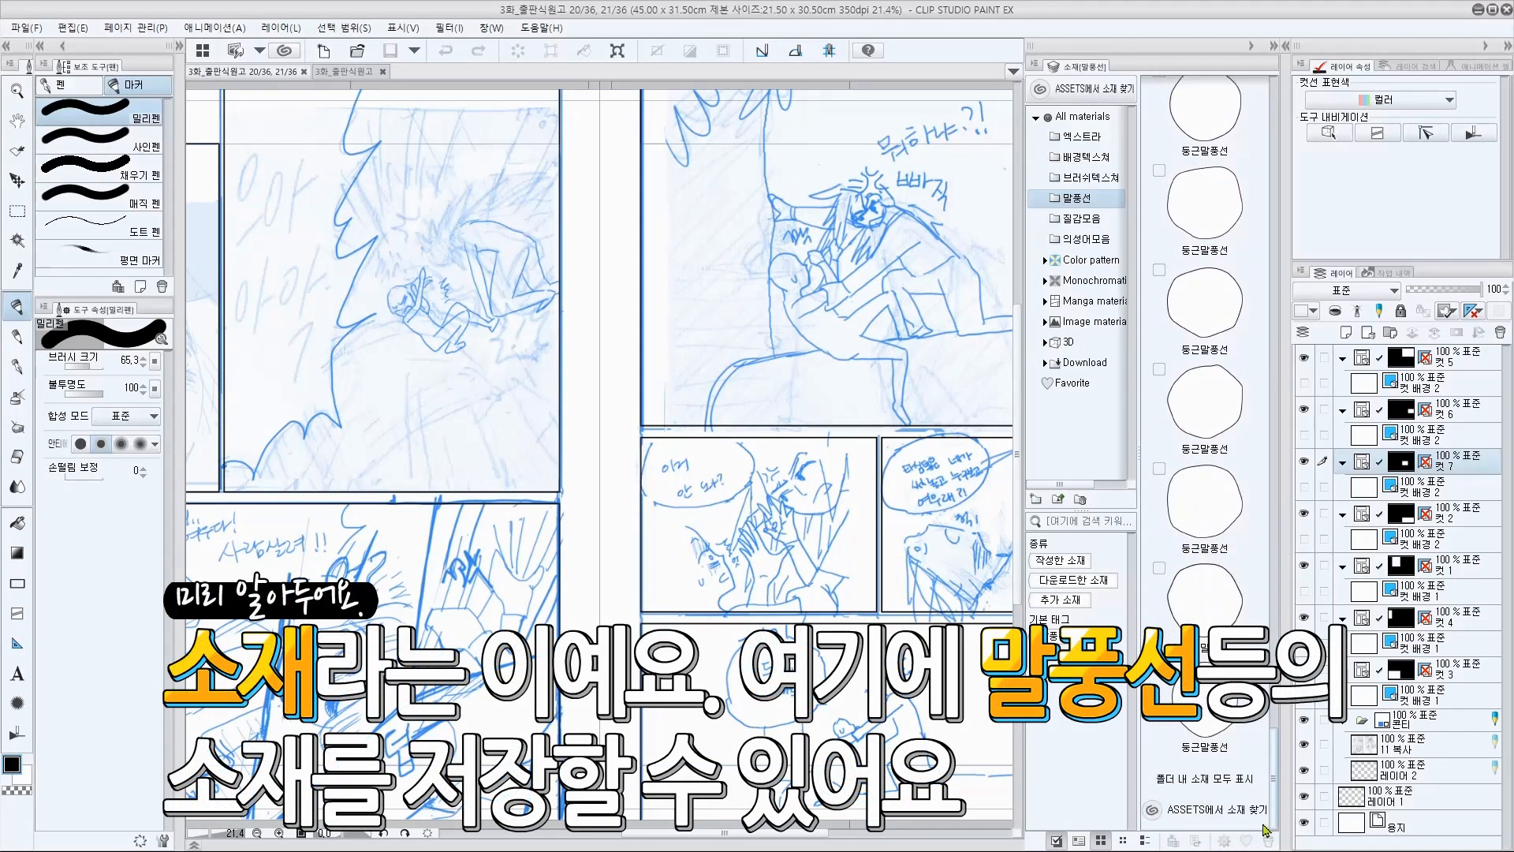
pyautogui.moveTo(1211, 615); pyautogui.dragTo(693, 473)
# Step: Widen and flatten the placed balloon and reposition it to match the sketched bubble in the panel's upper left corner
pyautogui.scroll(2, 704, 544)
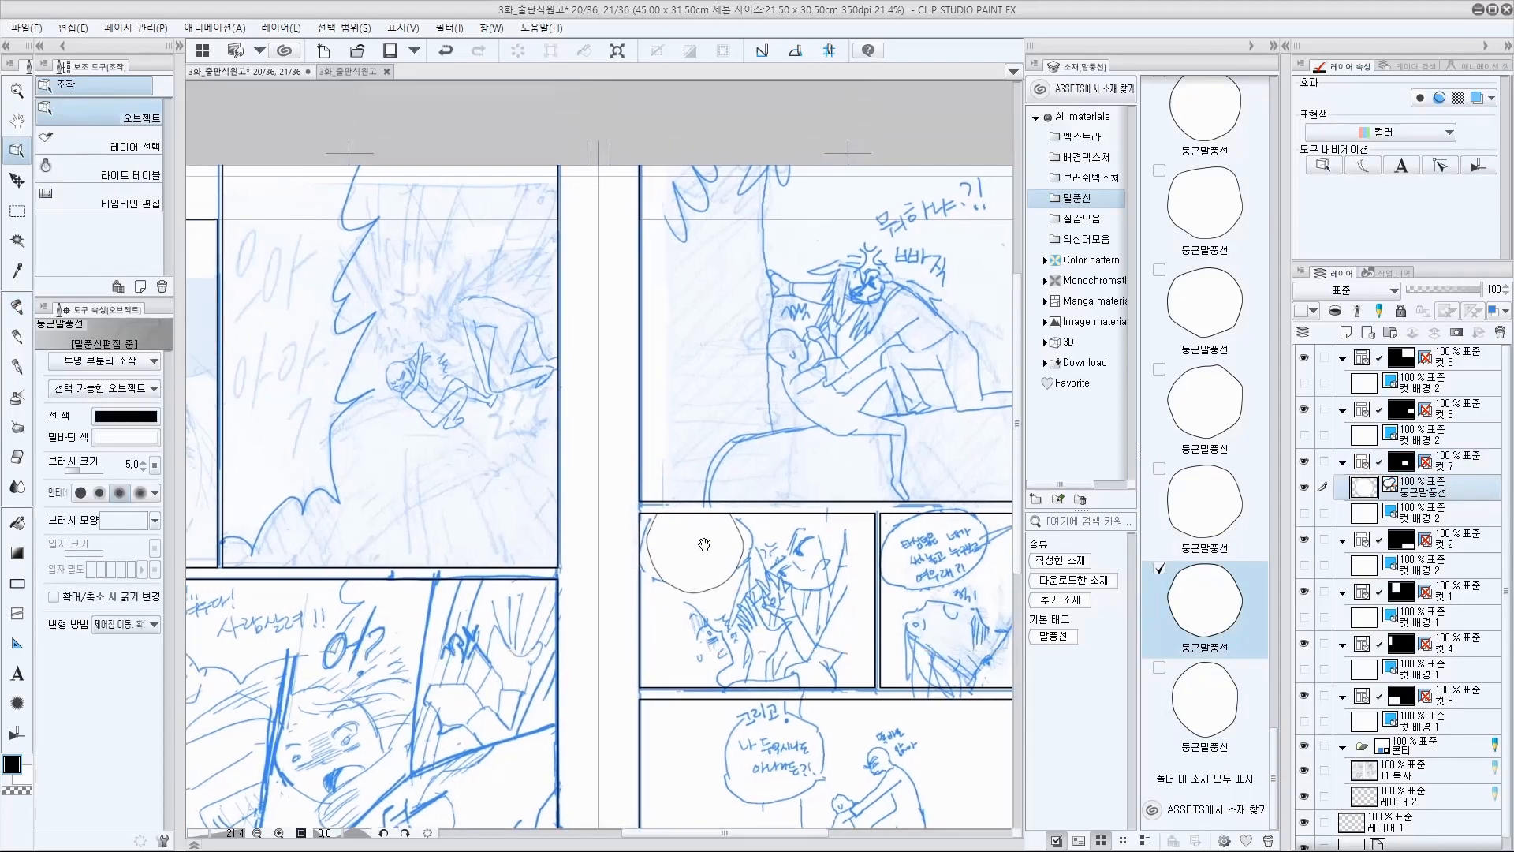
pyautogui.scroll(5, 704, 545)
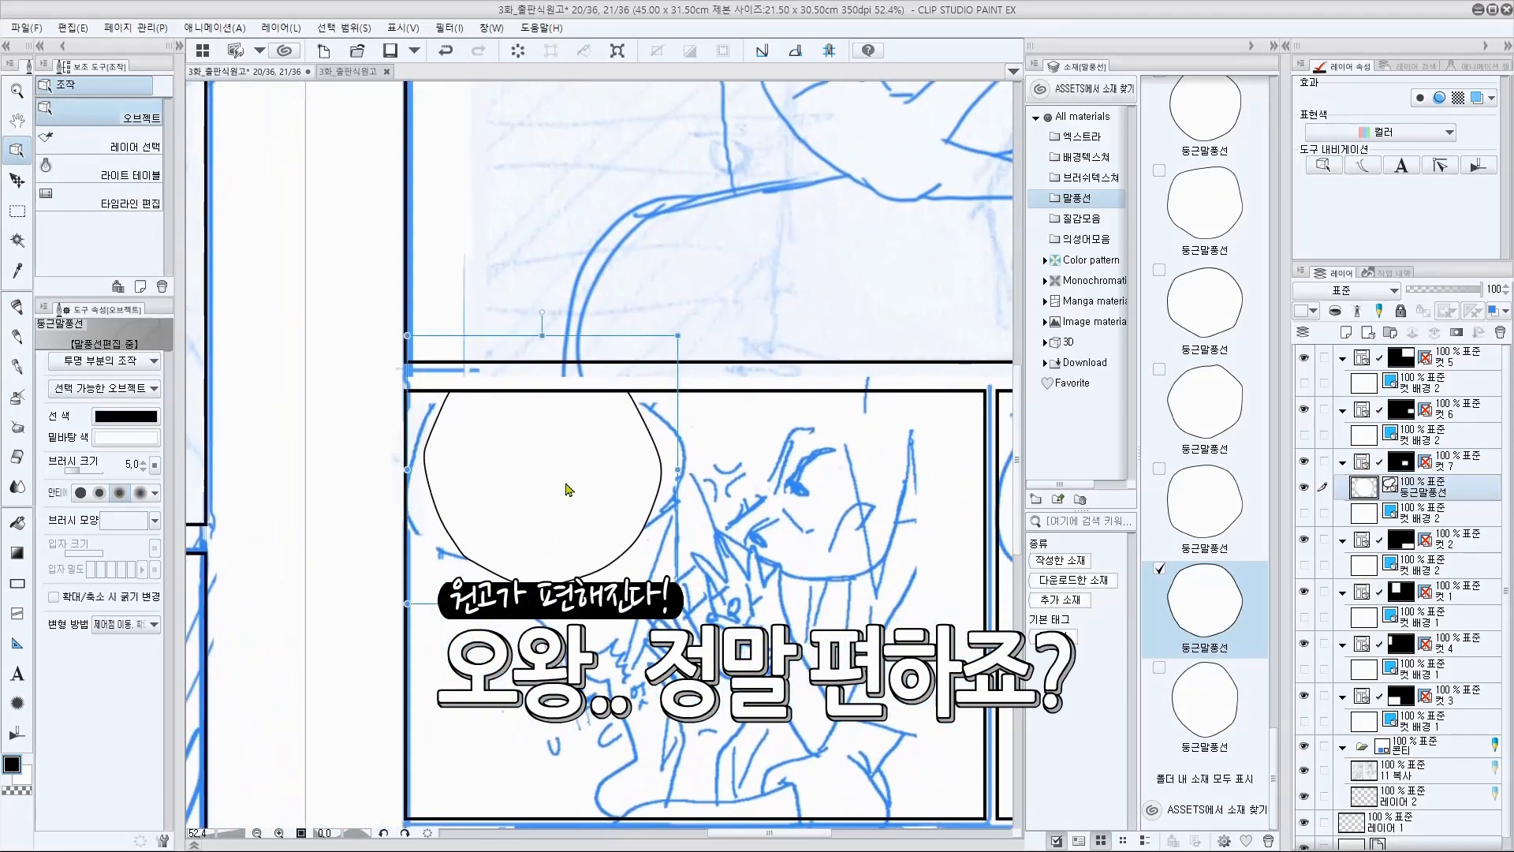
pyautogui.moveTo(575, 489); pyautogui.dragTo(544, 498)
pyautogui.moveTo(647, 481); pyautogui.dragTo(710, 484)
pyautogui.moveTo(543, 613); pyautogui.dragTo(543, 562)
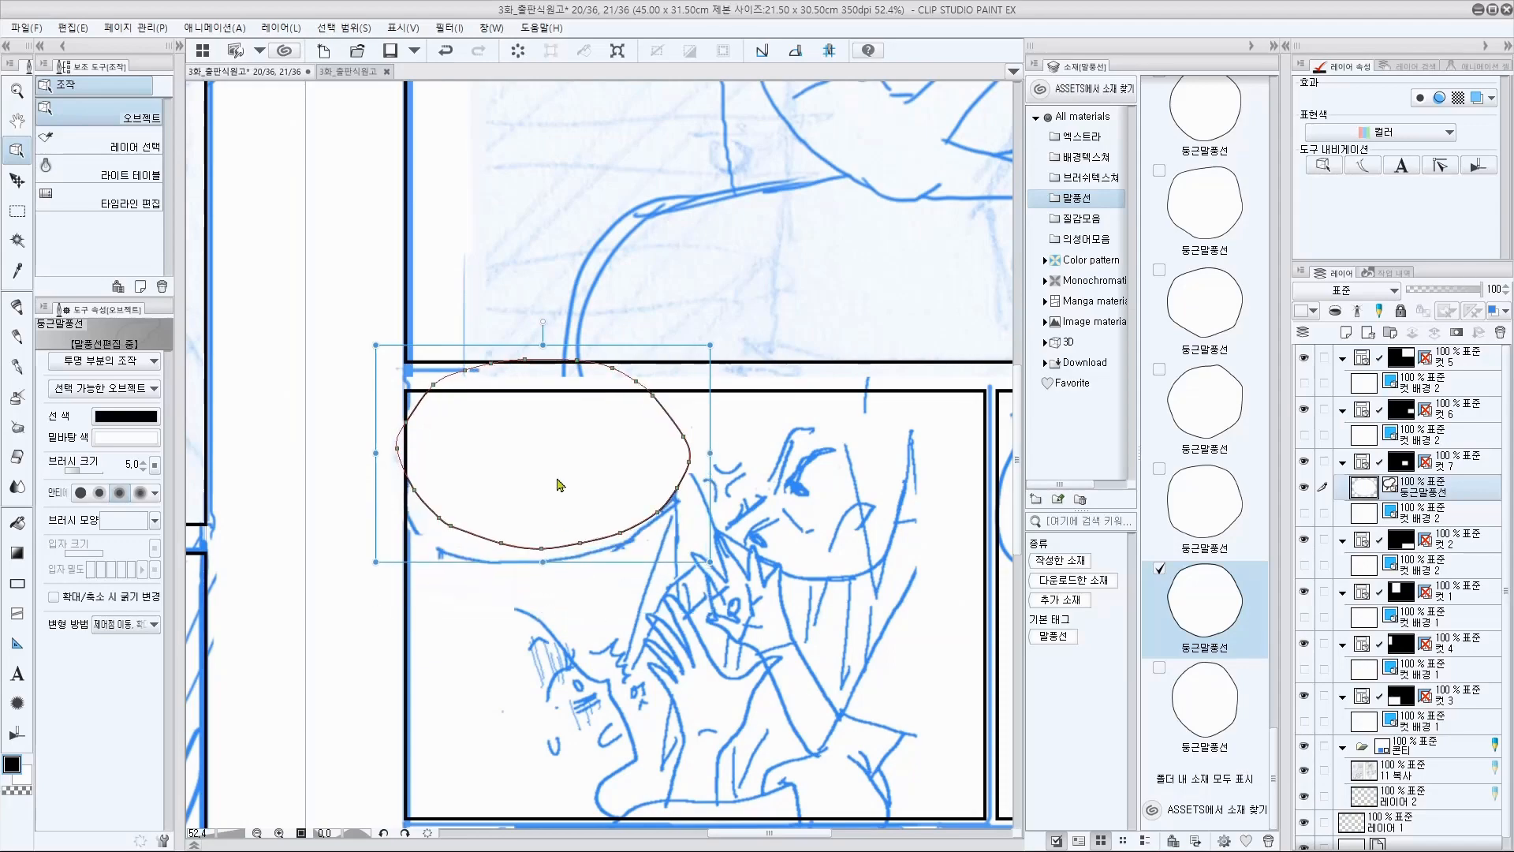
pyautogui.moveTo(557, 484); pyautogui.dragTo(548, 501)
pyautogui.scroll(-2, 615, 503)
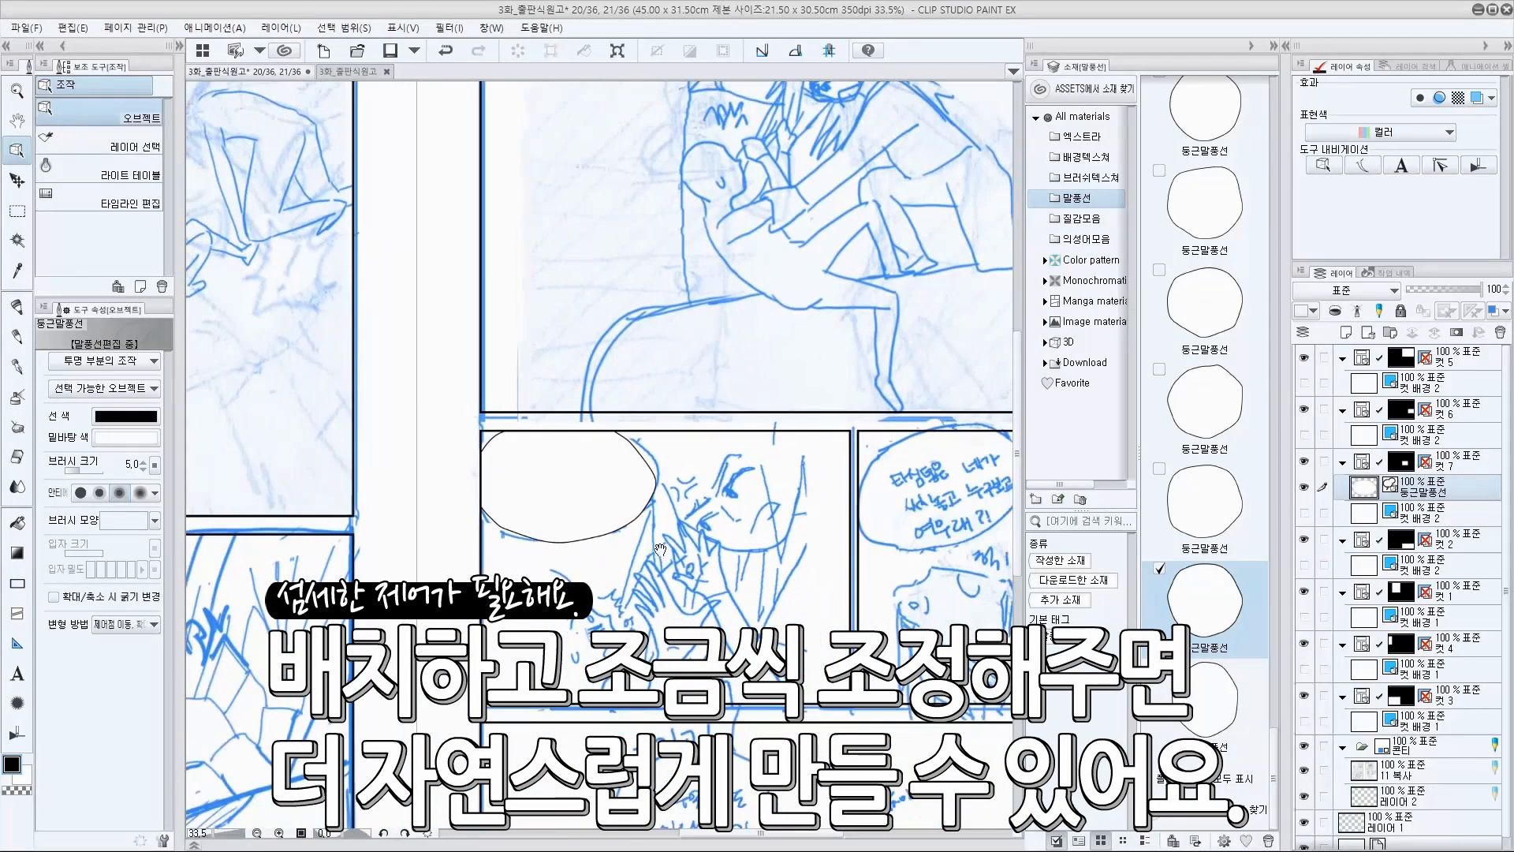
pyautogui.moveTo(732, 621); pyautogui.dragTo(701, 519)
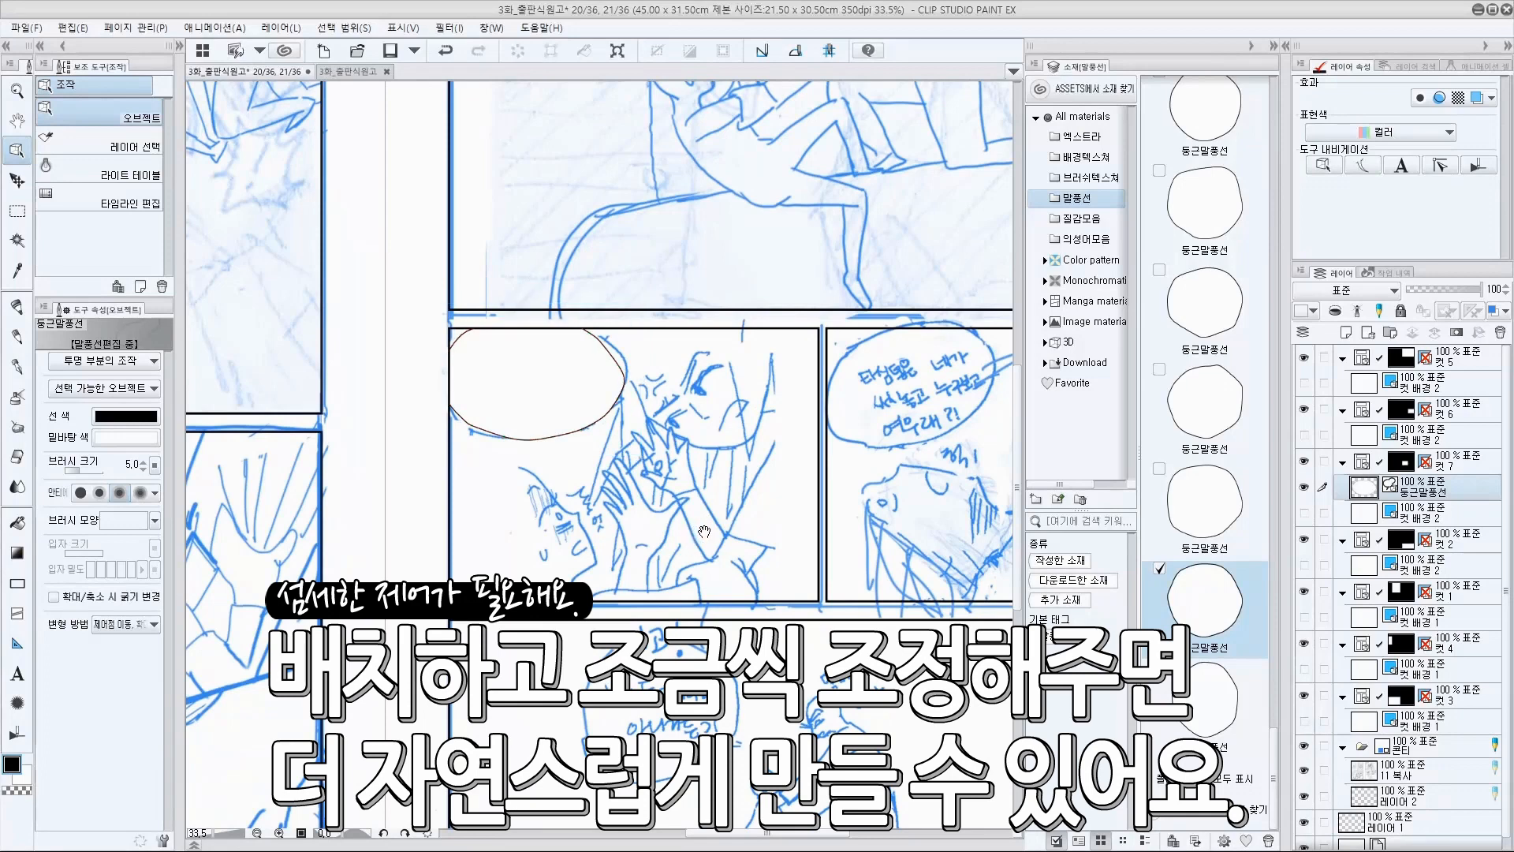
pyautogui.click(677, 511)
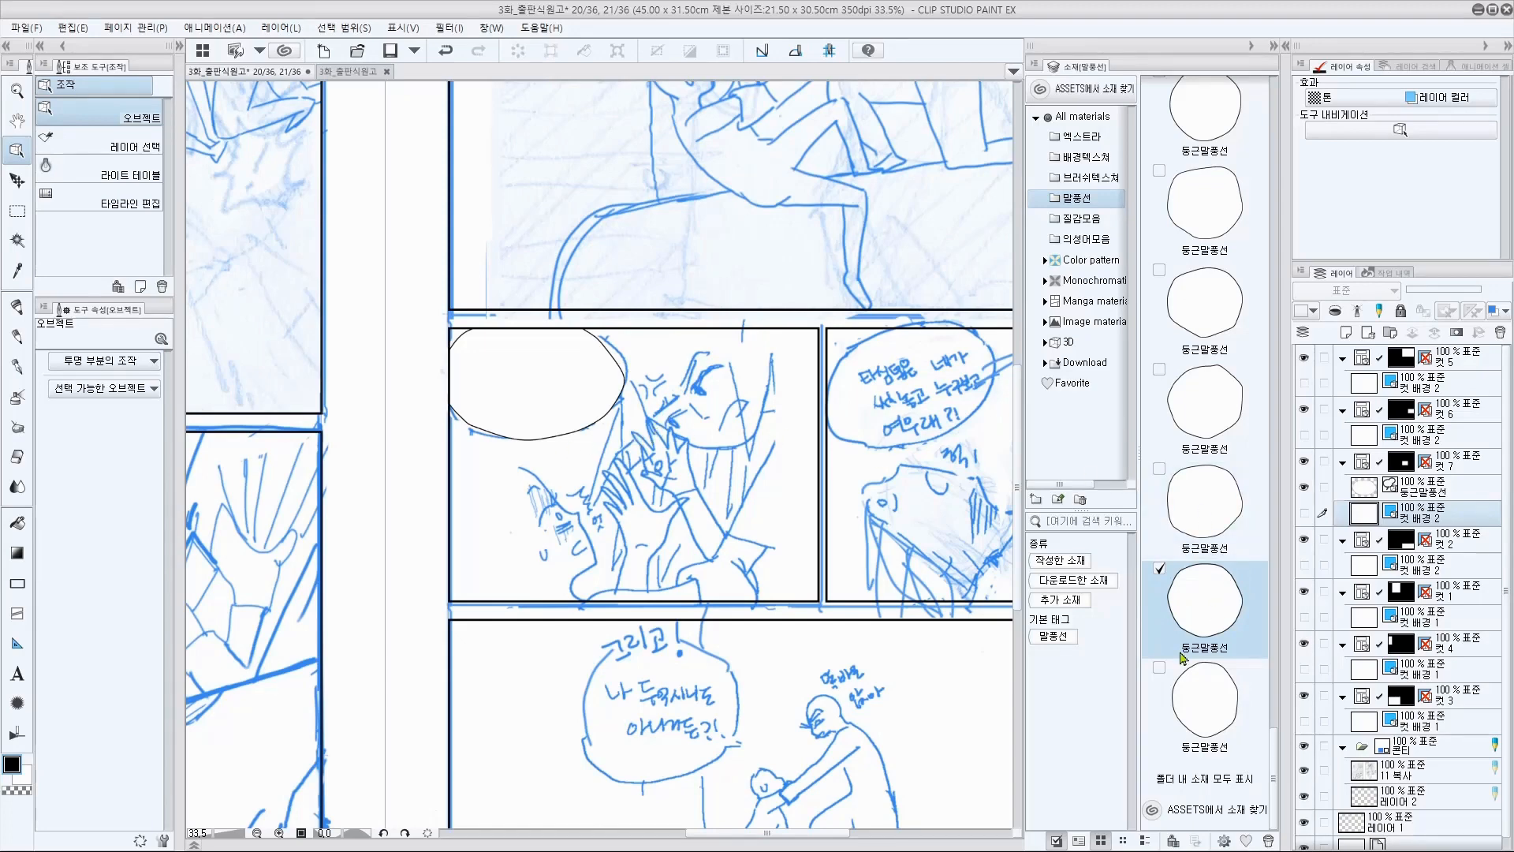
pyautogui.click(1417, 490)
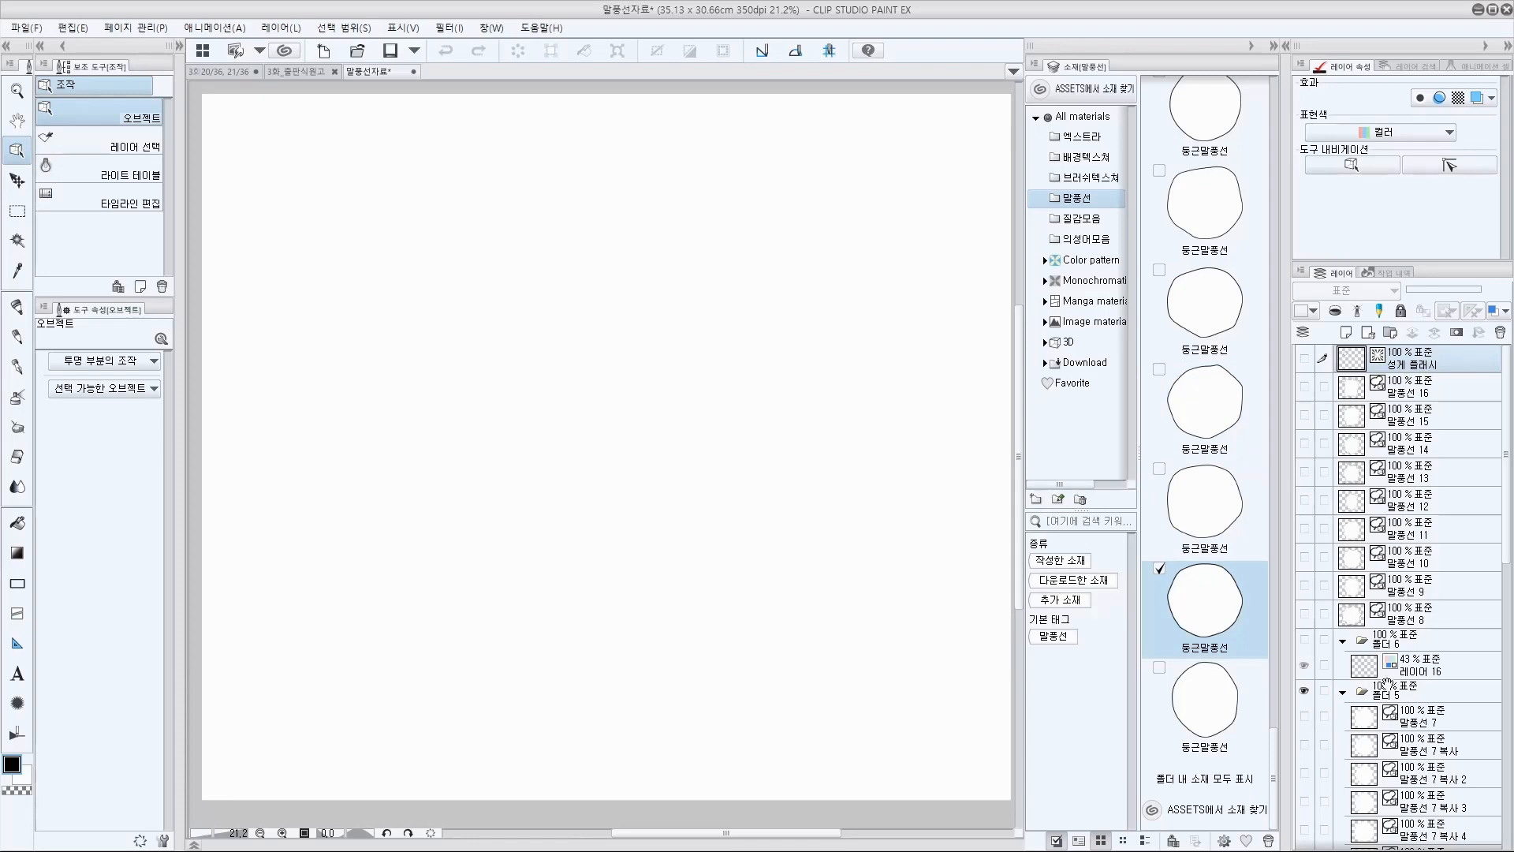
pyautogui.scroll(-2, 1376, 438)
pyautogui.scroll(2, 1369, 511)
pyautogui.moveTo(1305, 612)
pyautogui.mouseDown()
pyautogui.moveTo(1305, 386)
pyautogui.moveTo(1307, 614)
pyautogui.mouseUp()
pyautogui.click(1305, 359)
pyautogui.click(1307, 360)
# Step: On a new layer above the stored balloons, sketch a round balloon outline freehand with the 거친펜터치 pen at size 6.0
pyautogui.hotkey('ctrl', 'shift', 'n')
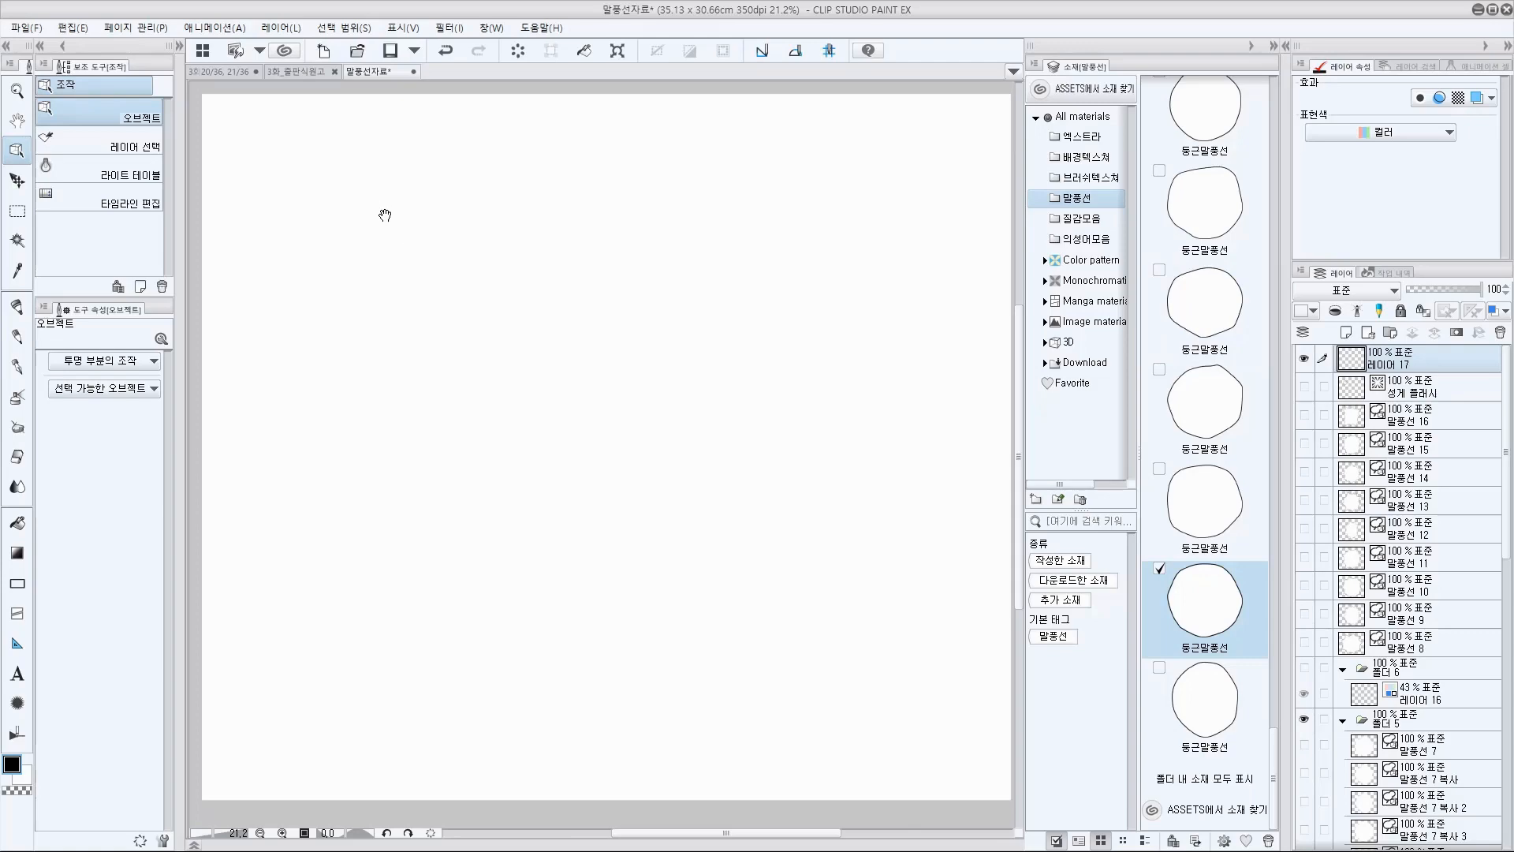
pyautogui.moveTo(382, 213); pyautogui.dragTo(677, 282)
pyautogui.press('p')
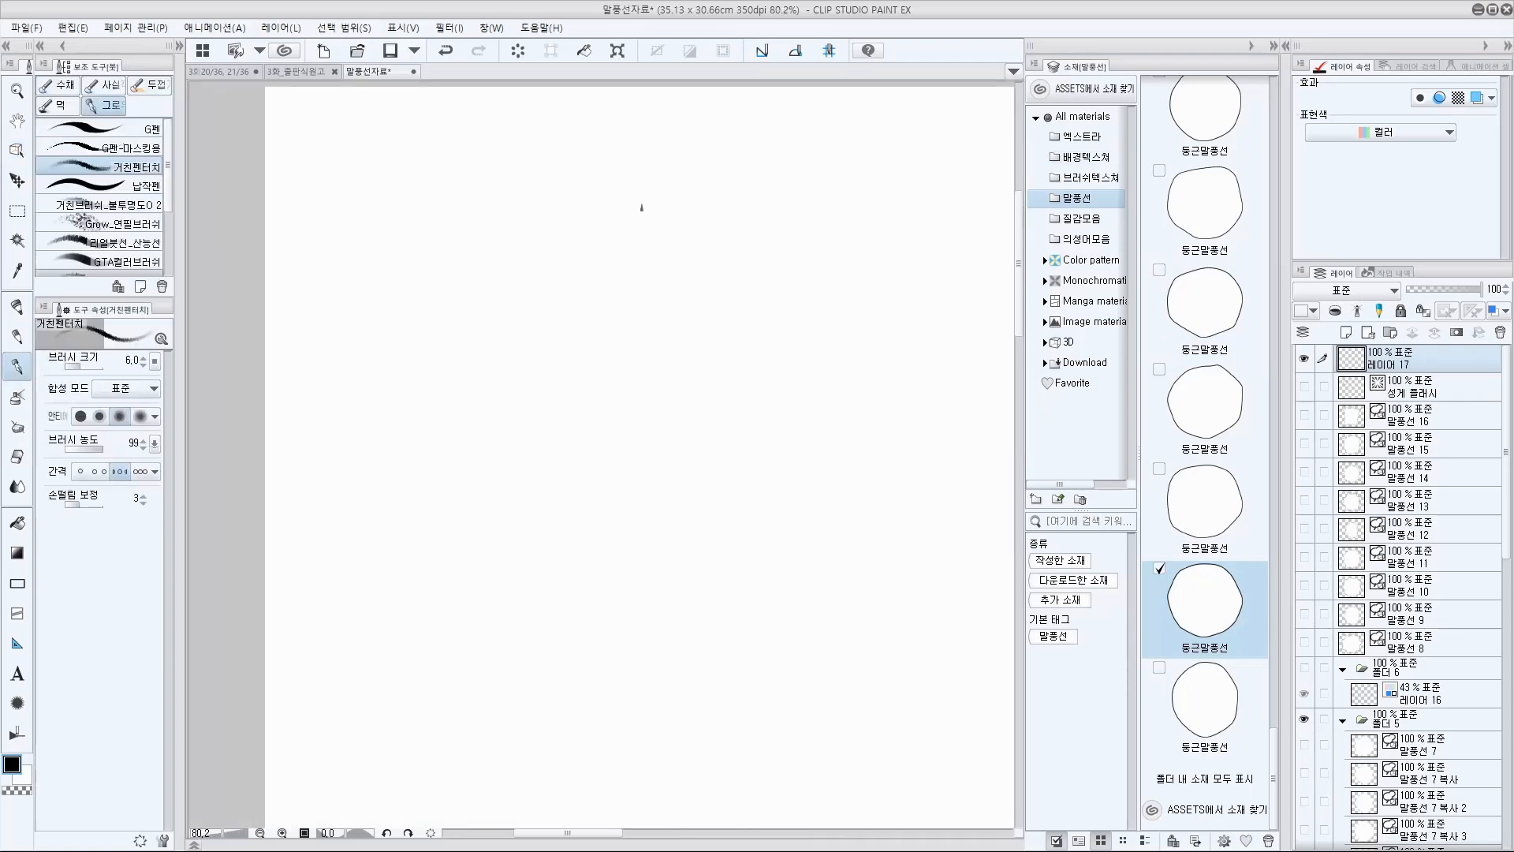
pyautogui.moveTo(635, 191)
pyautogui.mouseDown()
pyautogui.moveTo(551, 412)
pyautogui.moveTo(704, 462)
pyautogui.mouseUp()
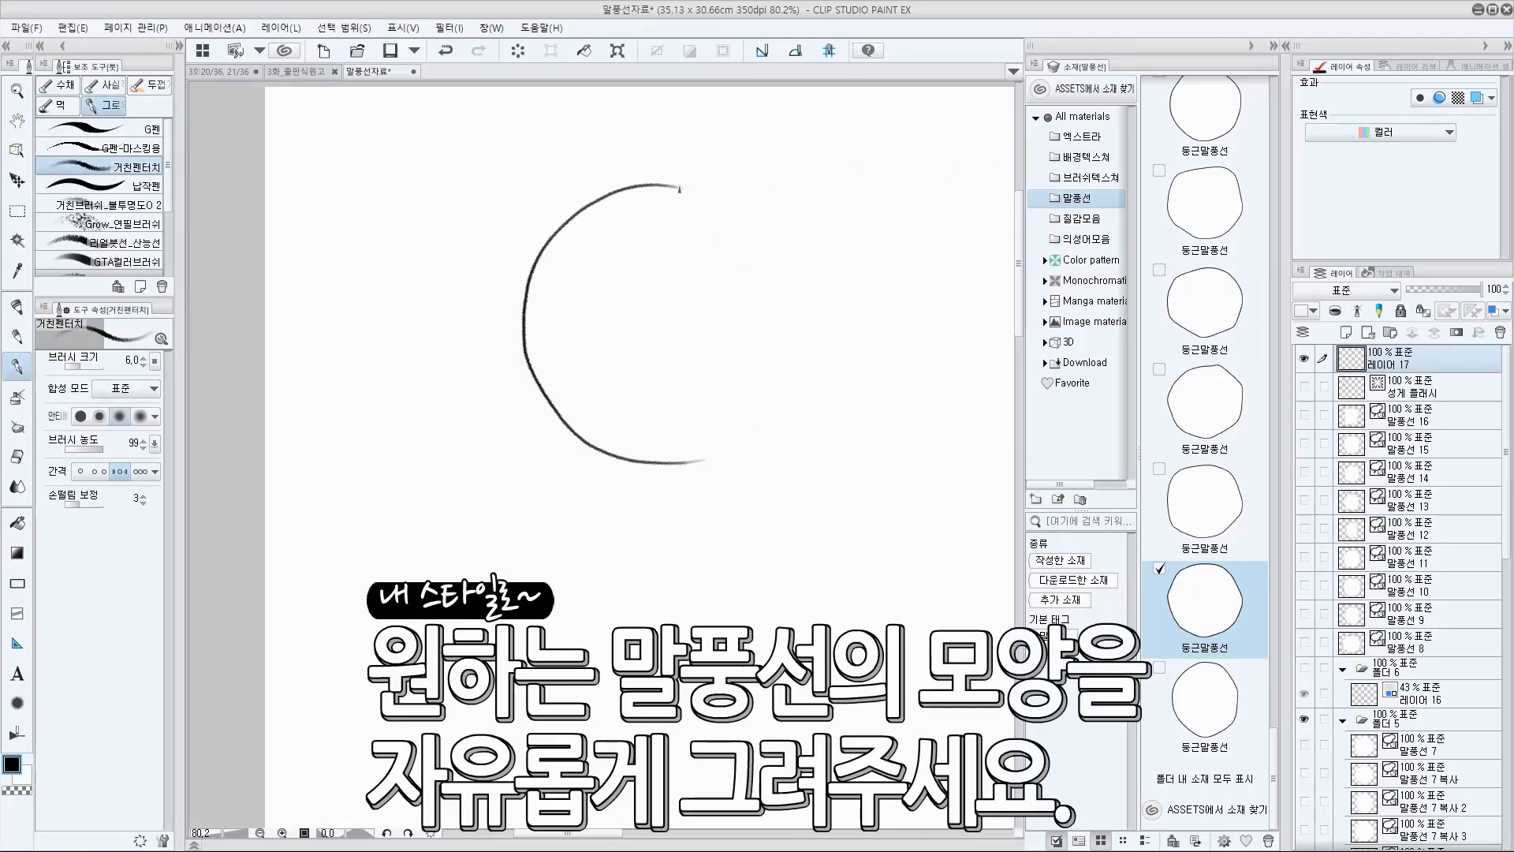
pyautogui.moveTo(680, 188)
pyautogui.mouseDown()
pyautogui.moveTo(765, 222)
pyautogui.moveTo(812, 354)
pyautogui.moveTo(791, 408)
pyautogui.moveTo(736, 465)
pyautogui.moveTo(742, 452)
pyautogui.moveTo(701, 462)
pyautogui.mouseUp()
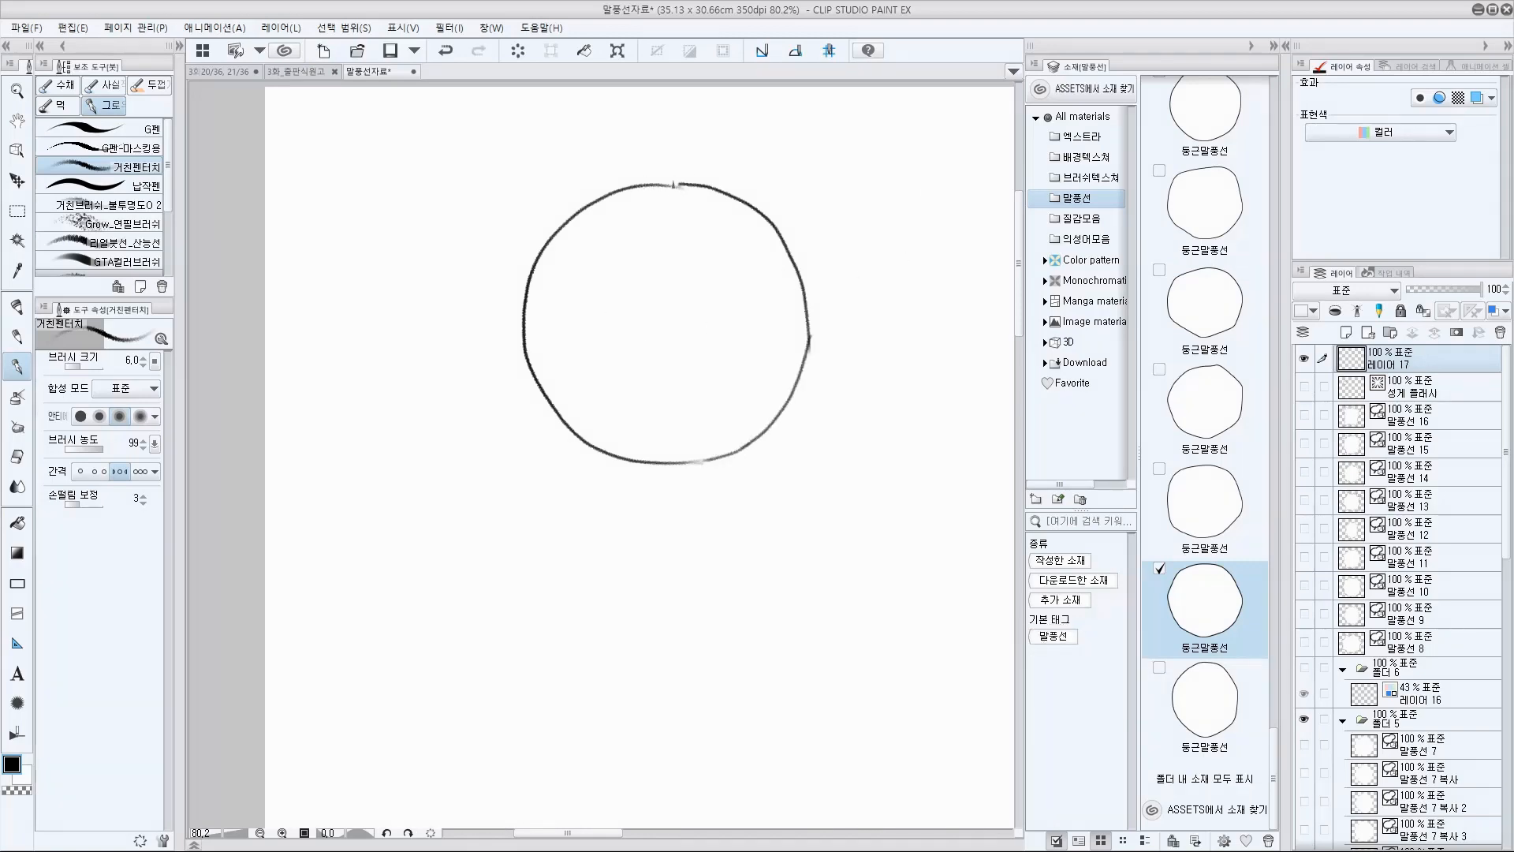
pyautogui.moveTo(674, 185); pyautogui.dragTo(694, 184)
pyautogui.hotkey('ctrl', 'z')
pyautogui.moveTo(907, 450); pyautogui.dragTo(880, 481)
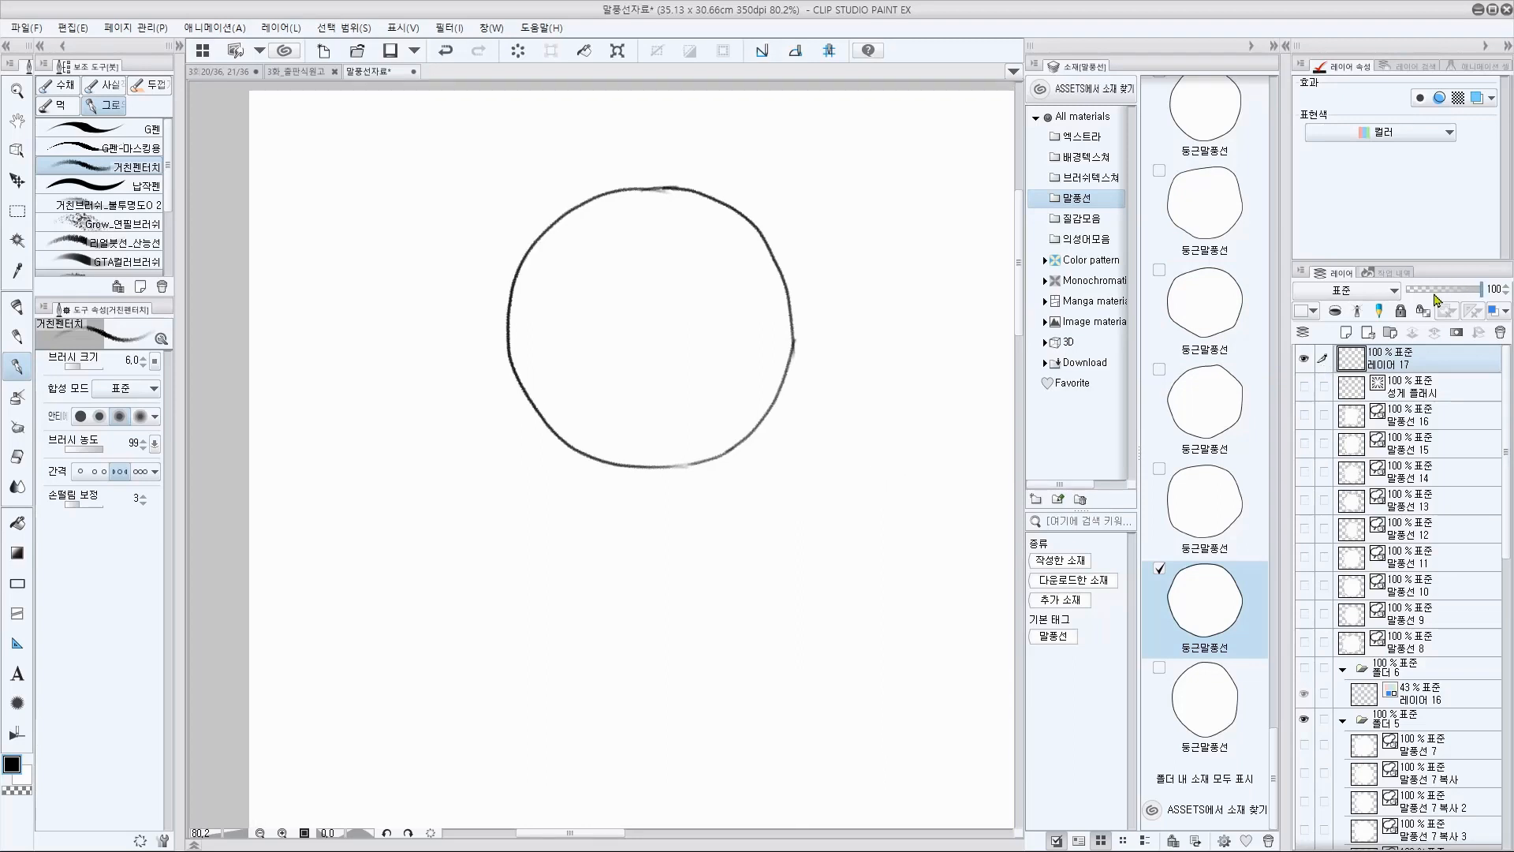
pyautogui.click(1461, 291)
pyautogui.moveTo(1461, 293); pyautogui.dragTo(1416, 293)
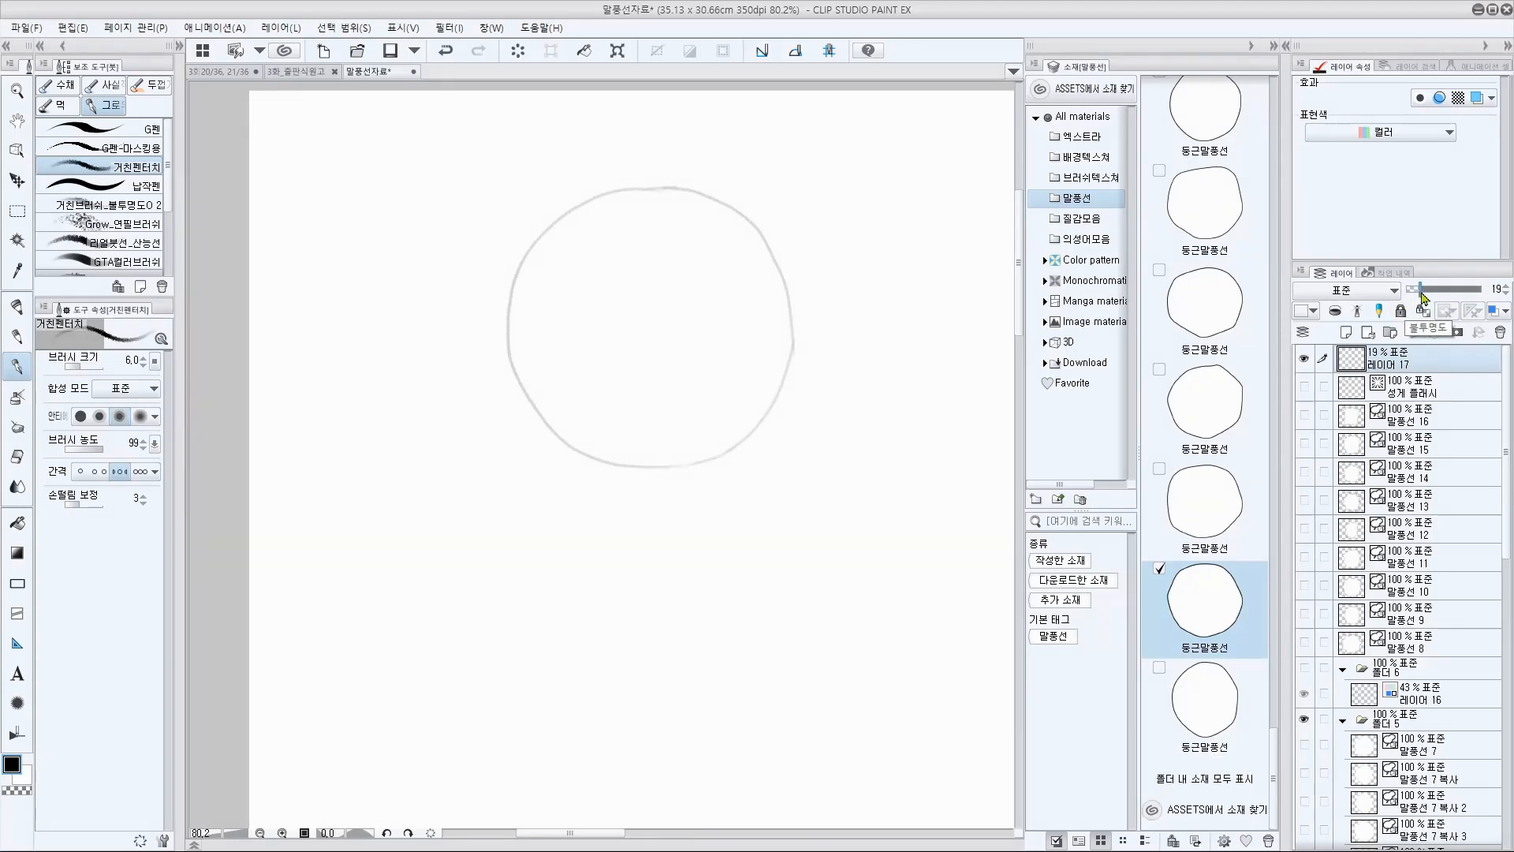
pyautogui.moveTo(1428, 300); pyautogui.dragTo(1483, 289)
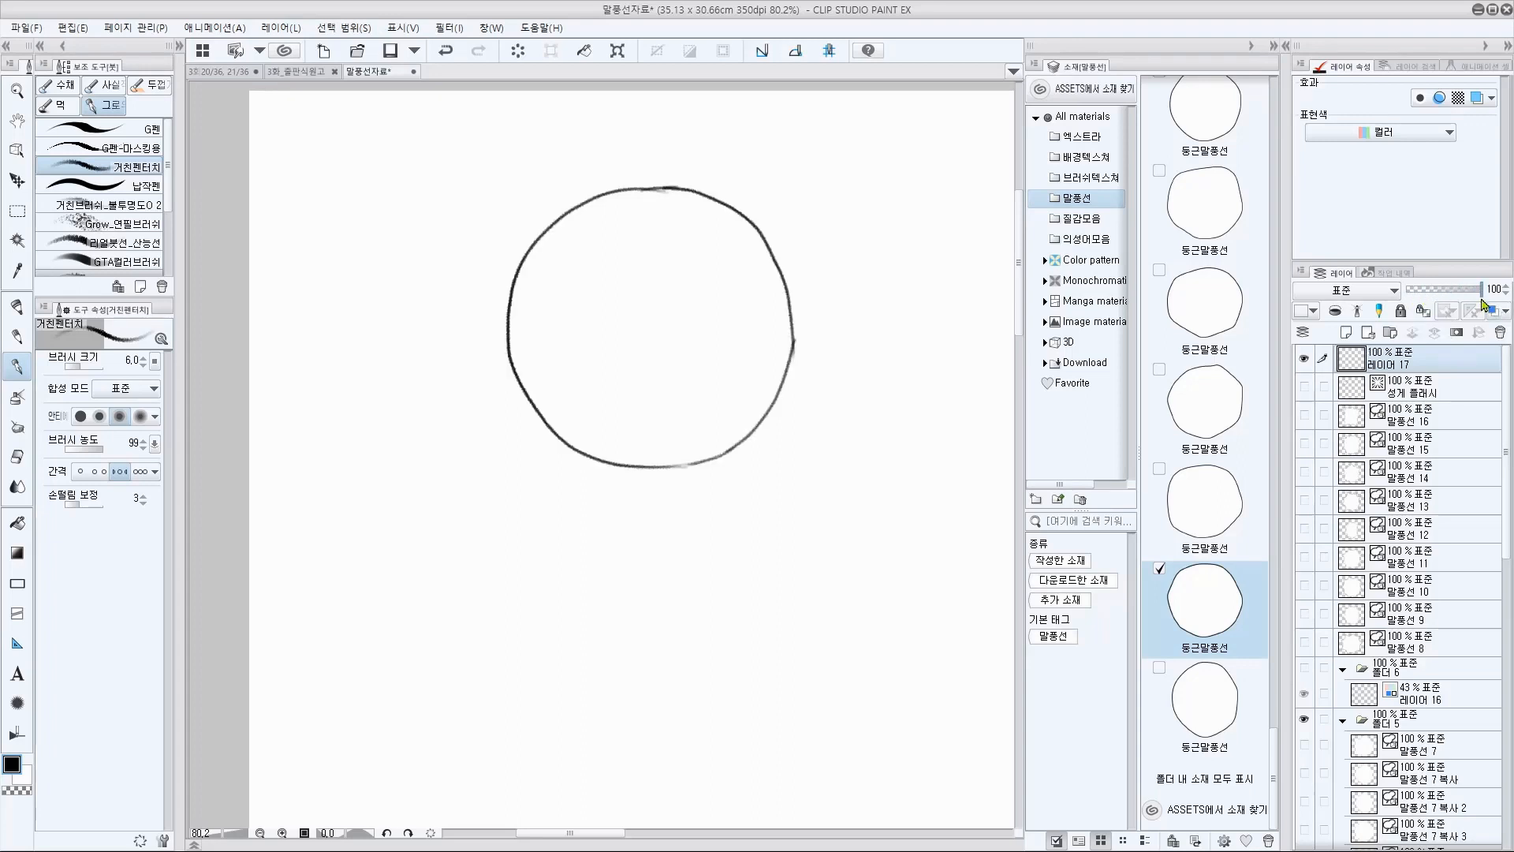
# Step: Turn on the blue layer color for the circle sketch layer
pyautogui.hotkey('ctrl', 'b')
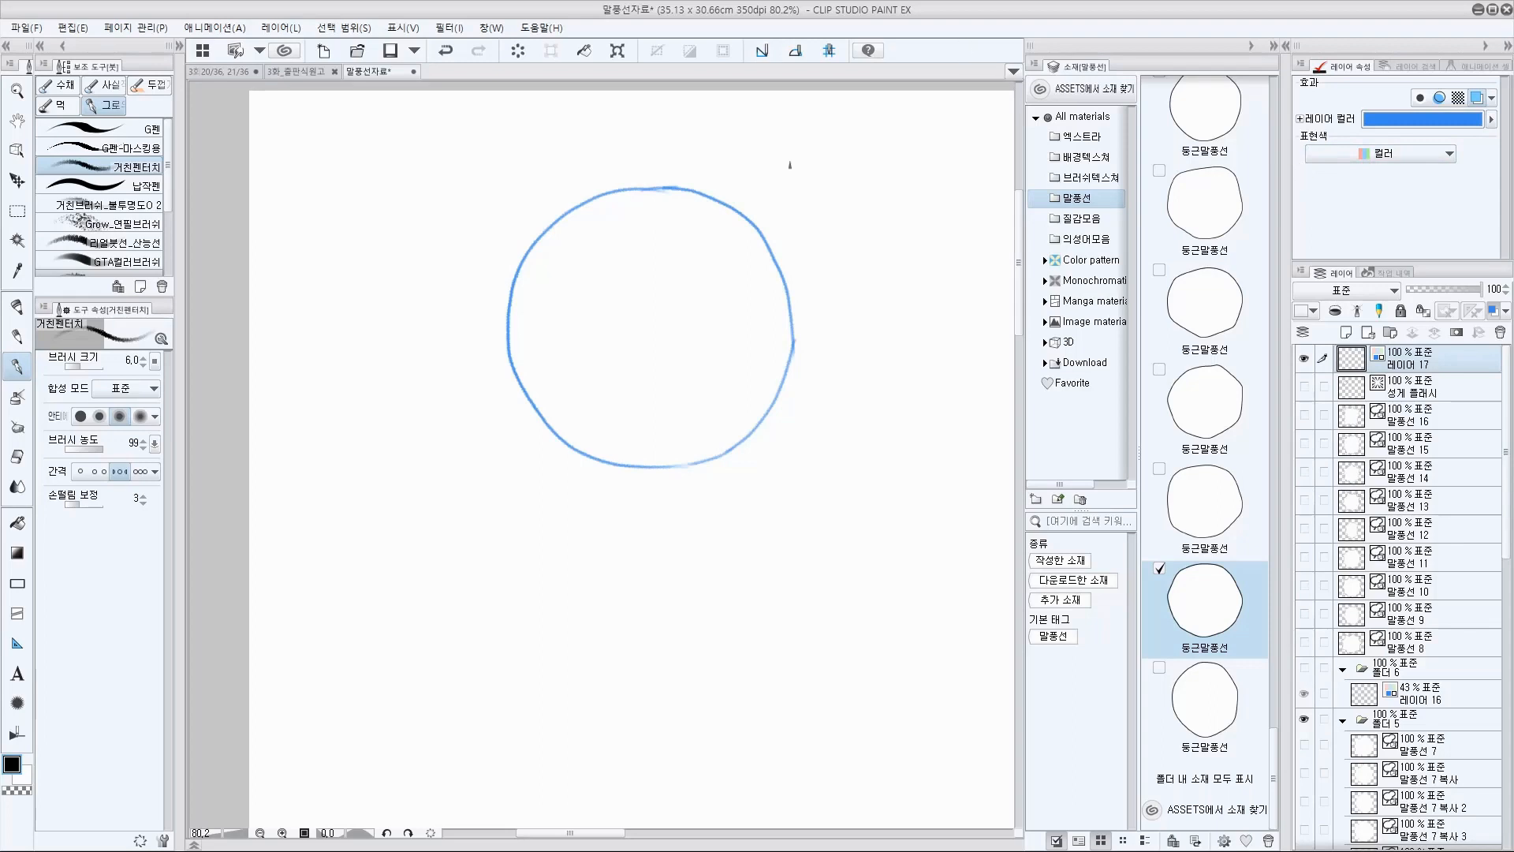
# Step: Look up the shortcut assigned to 레이어 컬러 사용 전환 under the 옵션 area of the shortcut key settings
pyautogui.click(28, 30)
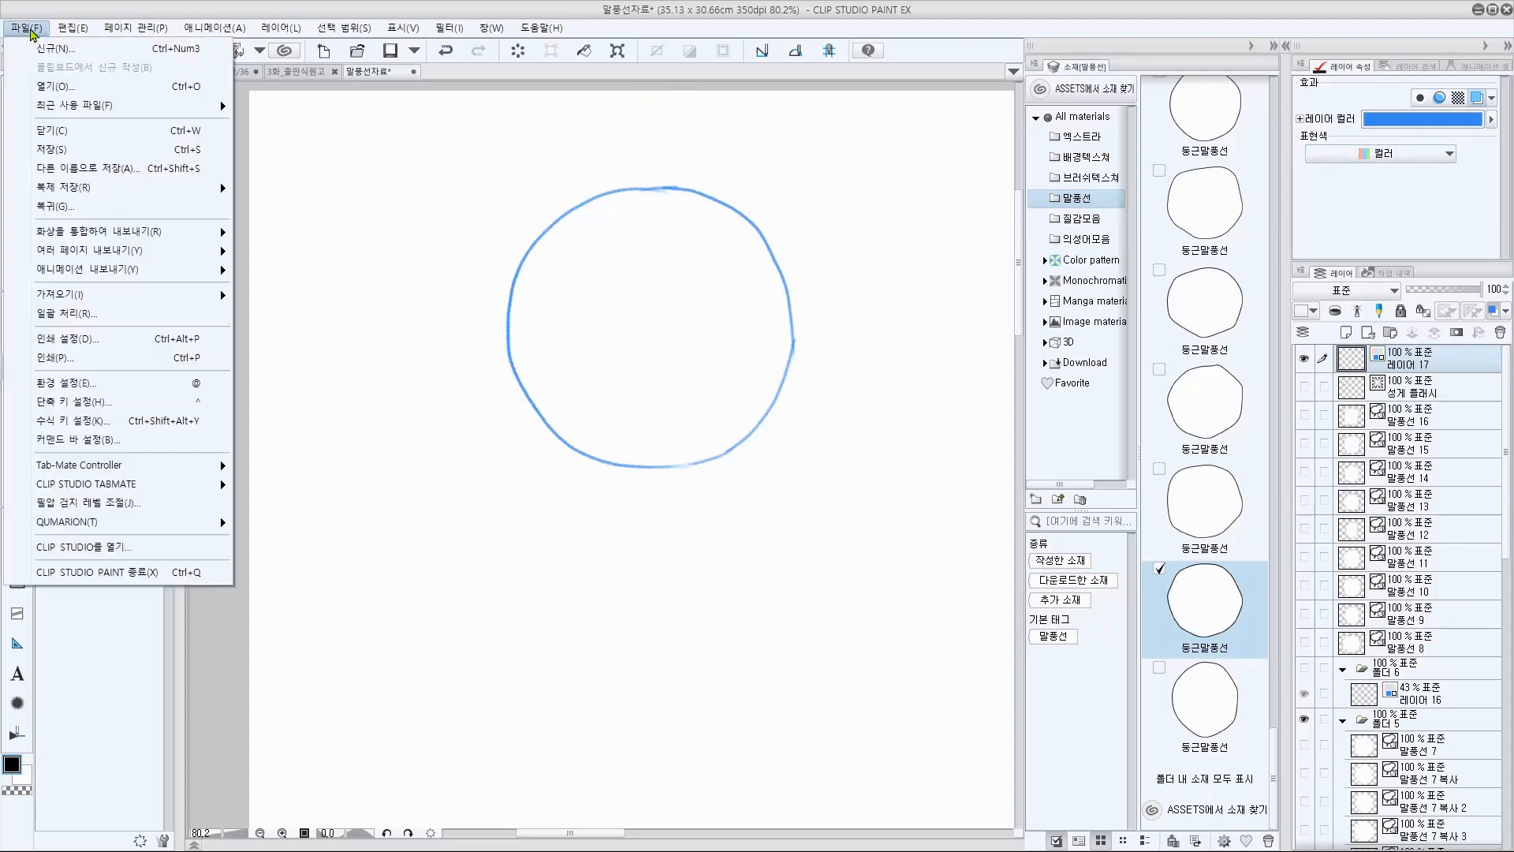
pyautogui.click(84, 403)
pyautogui.click(462, 214)
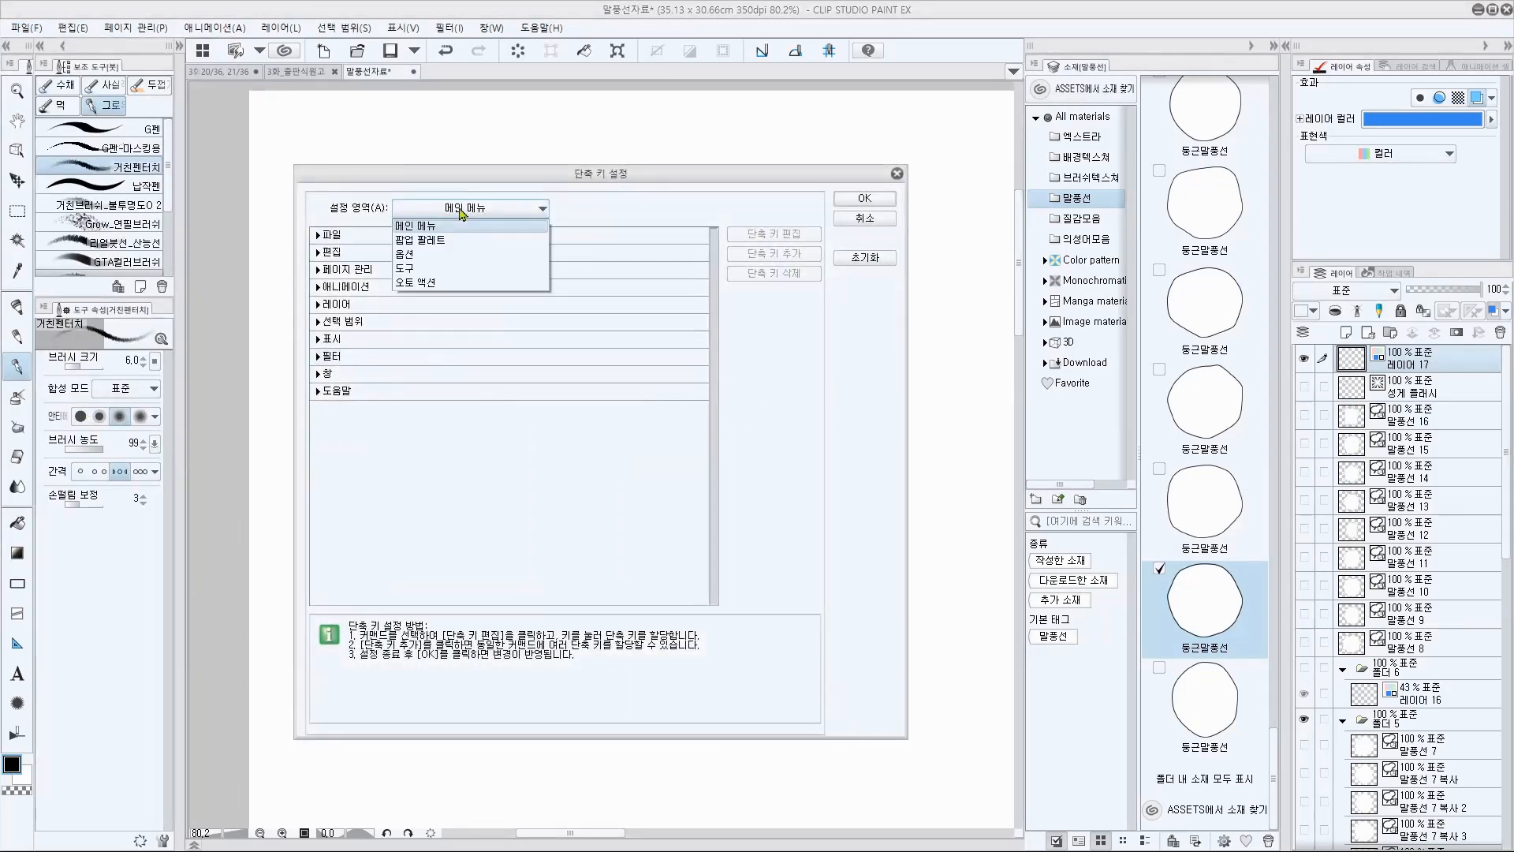
pyautogui.click(466, 255)
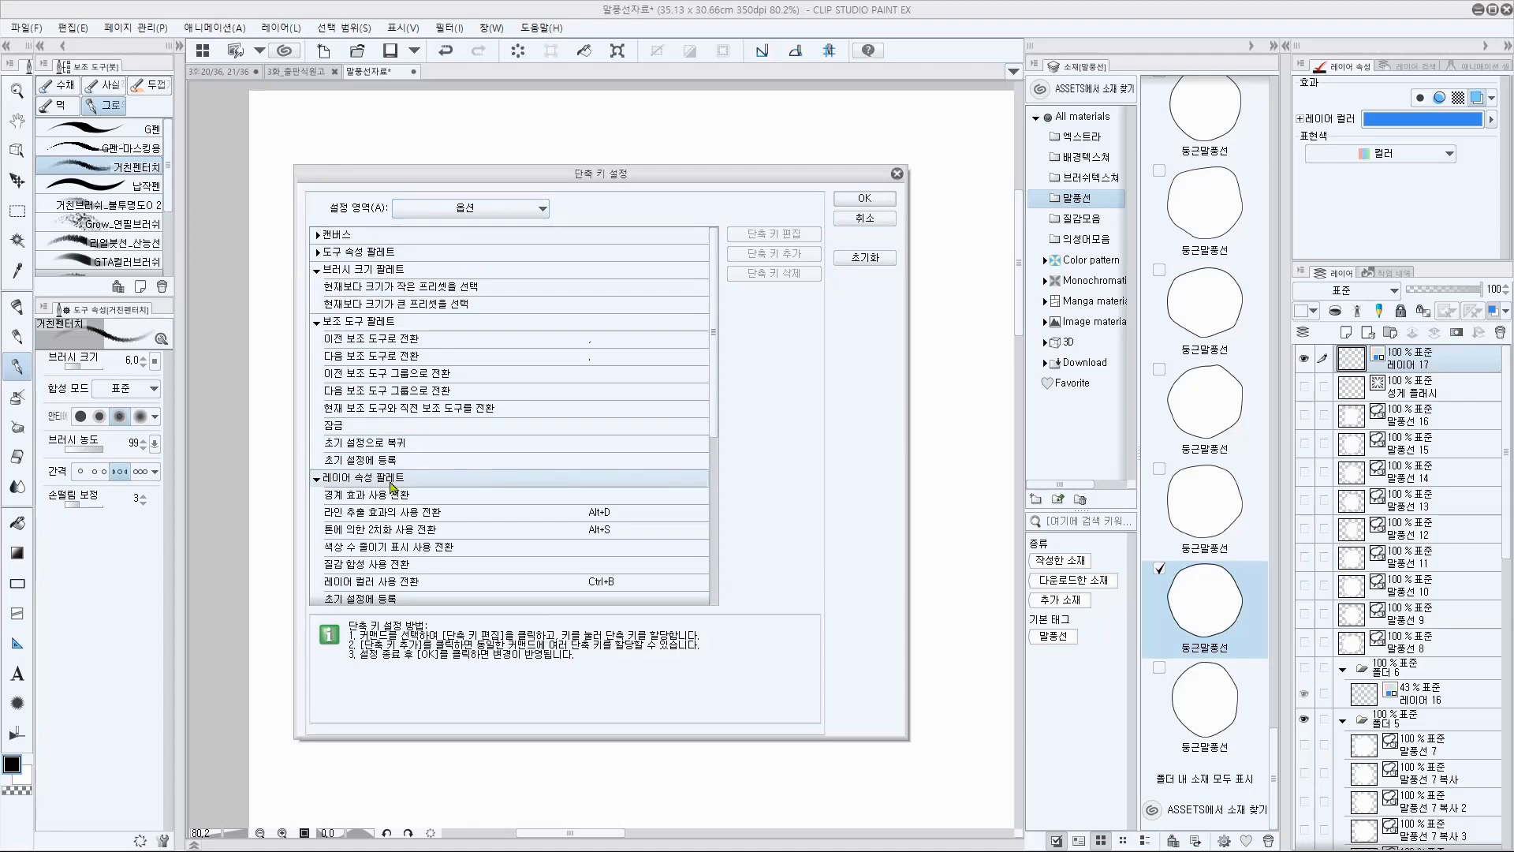
pyautogui.scroll(-1, 414, 514)
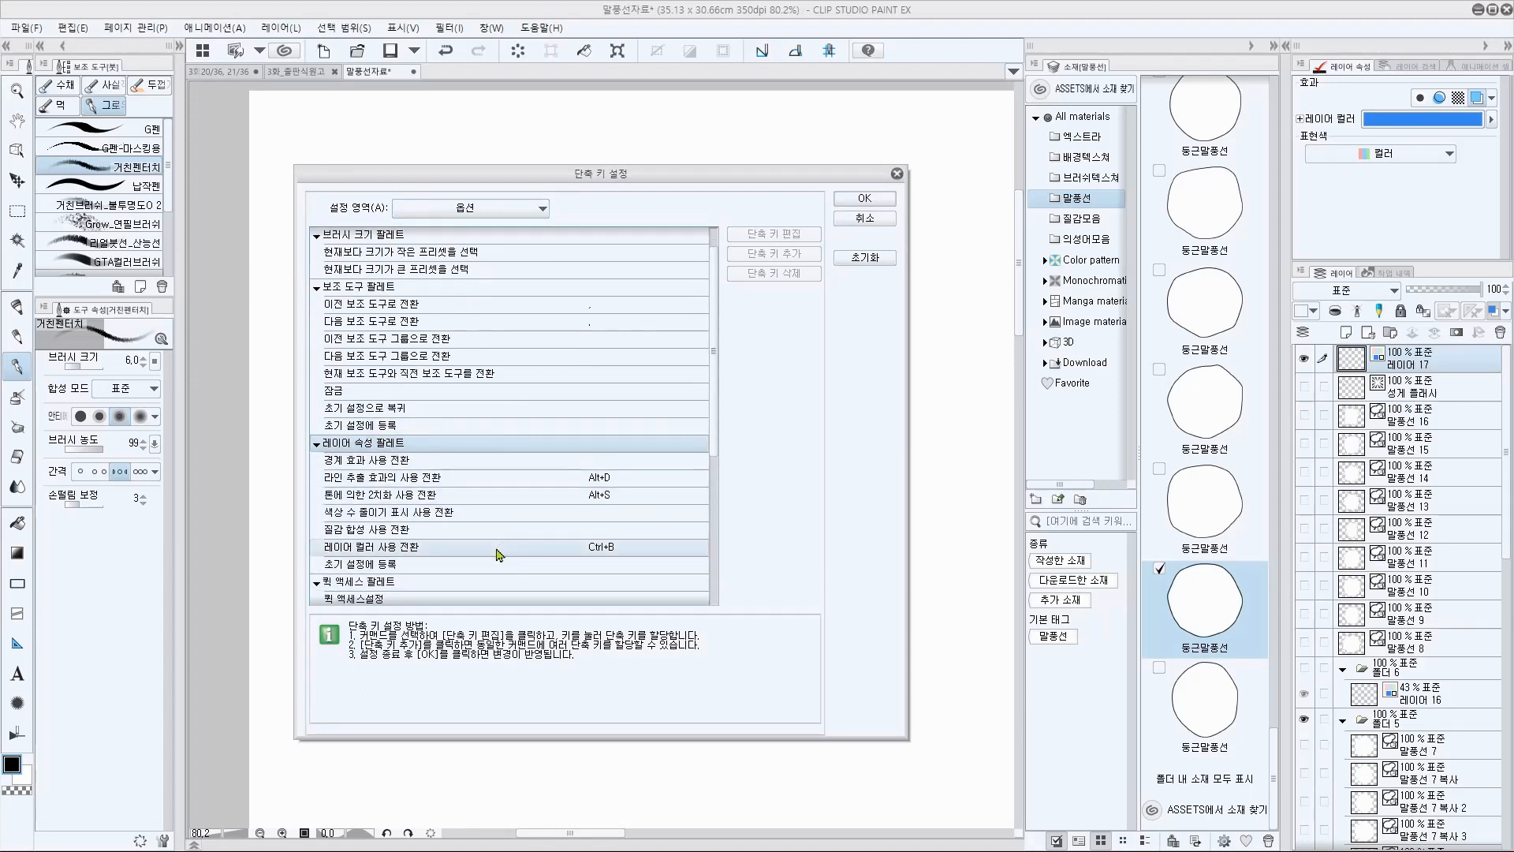
pyautogui.click(437, 553)
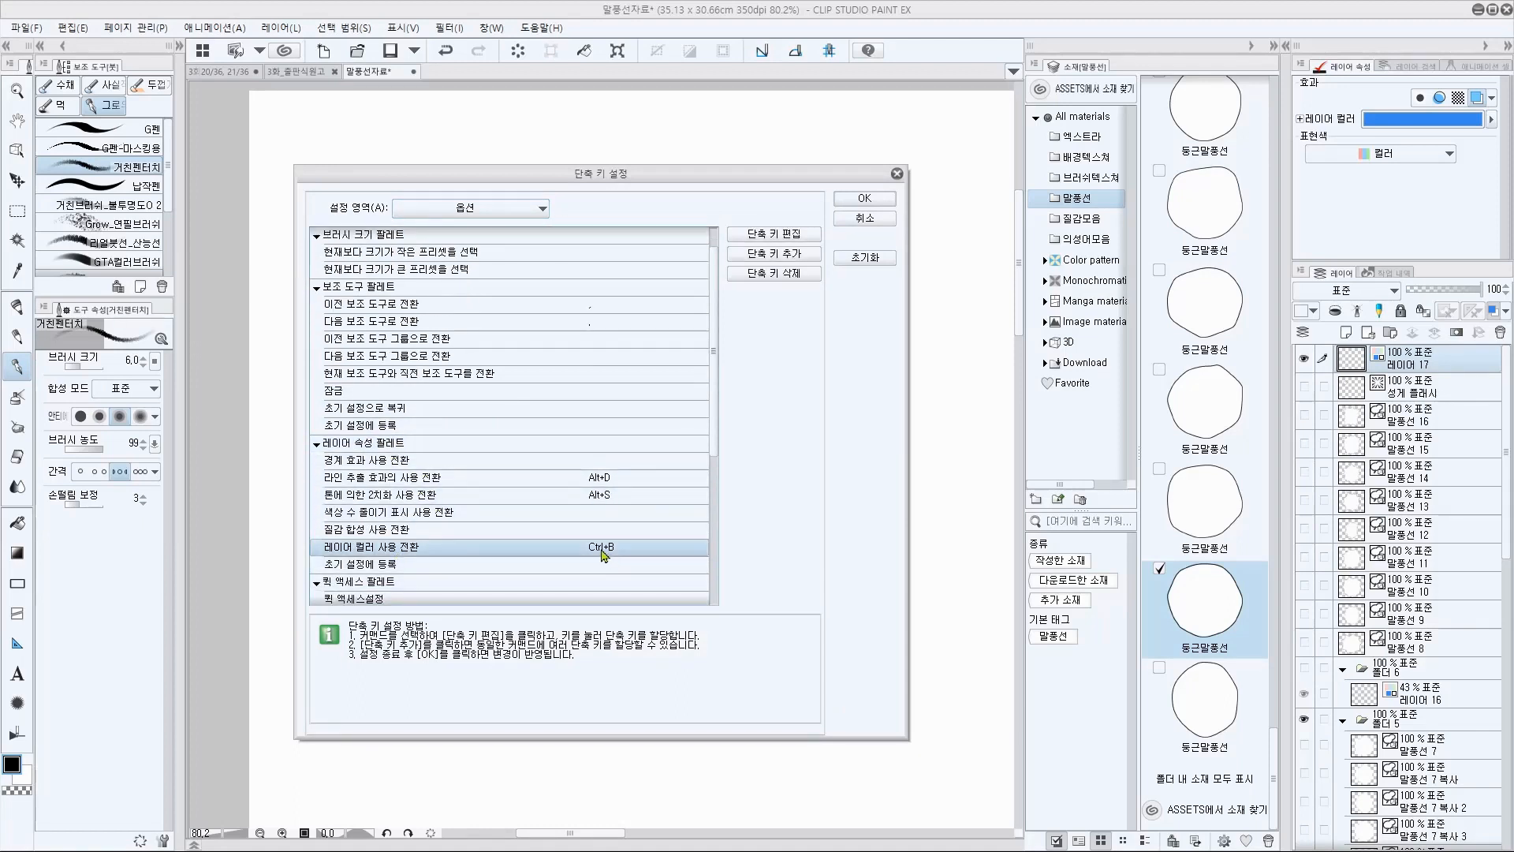
pyautogui.click(863, 202)
# Step: Collapse the material library to give the canvas with the circle sketch more room
pyautogui.moveTo(770, 289); pyautogui.dragTo(732, 321)
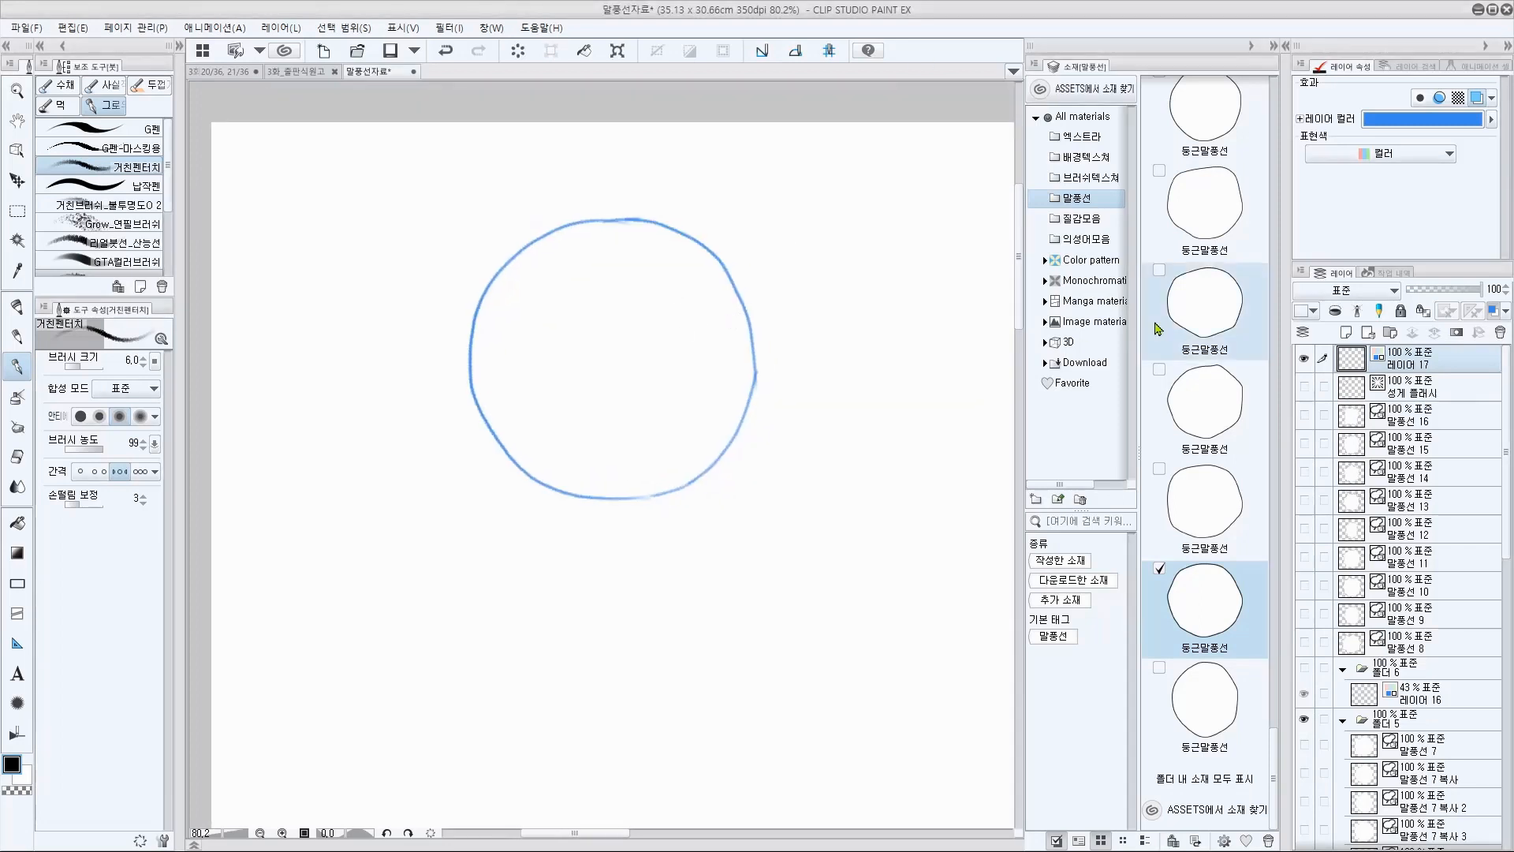
pyautogui.moveTo(700, 471); pyautogui.dragTo(660, 469)
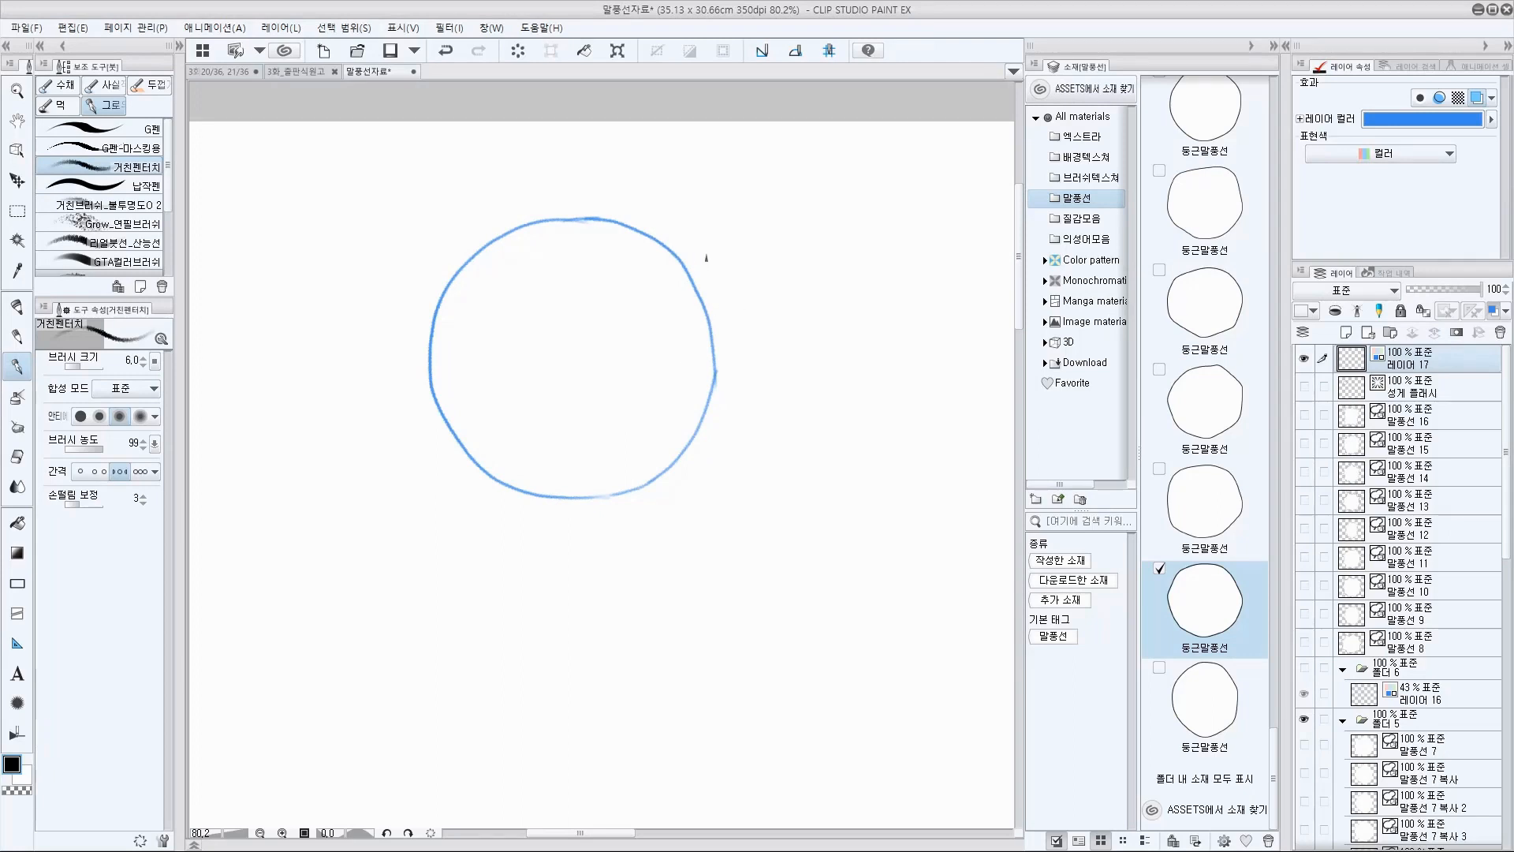
pyautogui.click(1273, 46)
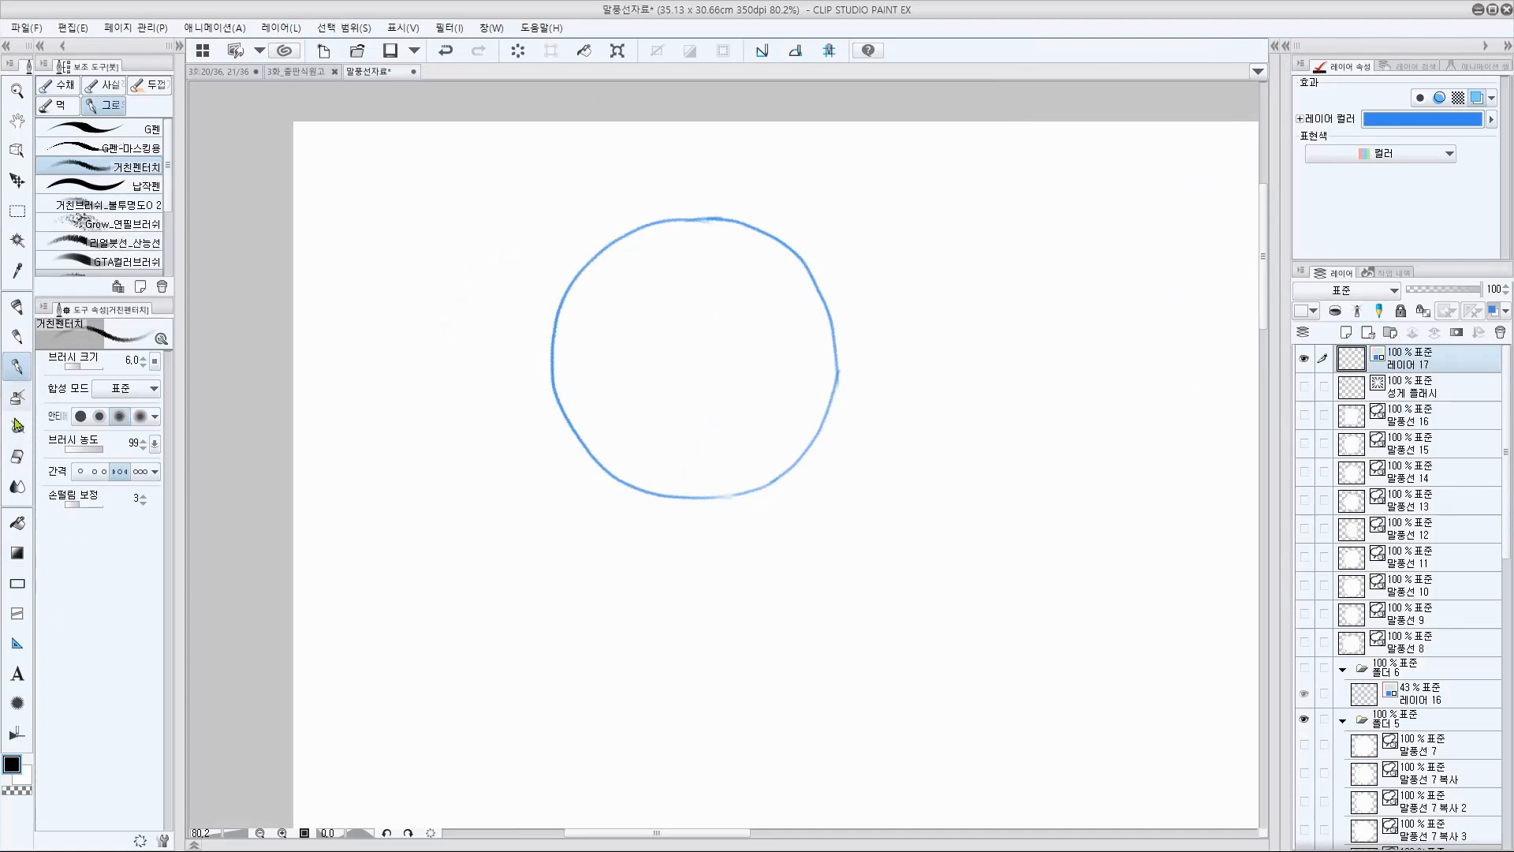
# Step: Compare the sub tools offered in the Balloon tool's 말풍선 and 플래시 groups
pyautogui.click(18, 703)
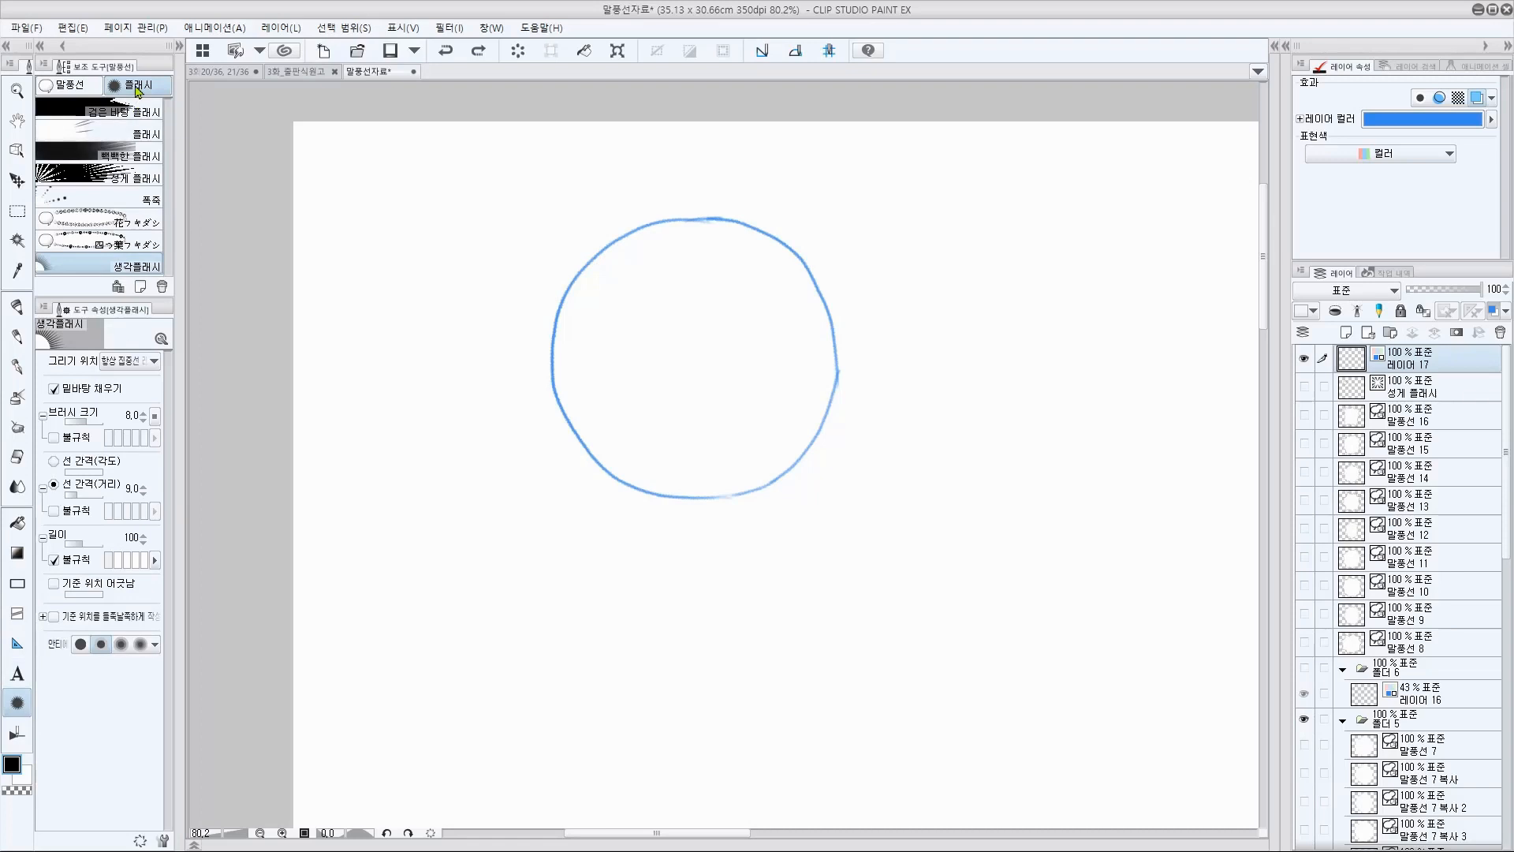
pyautogui.click(71, 85)
pyautogui.click(134, 85)
pyautogui.click(96, 87)
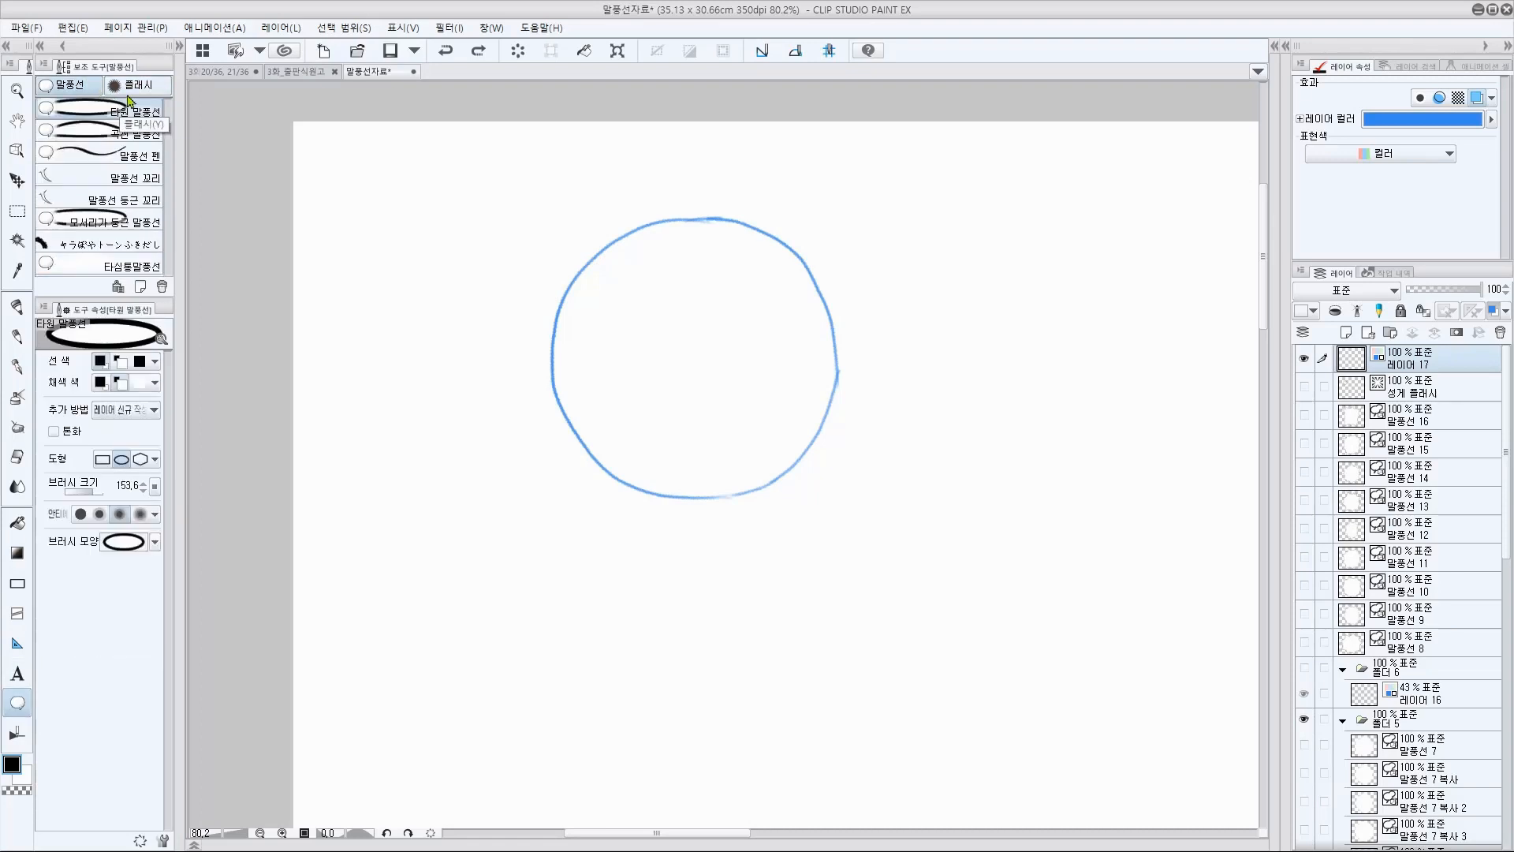
pyautogui.click(132, 85)
pyautogui.click(78, 88)
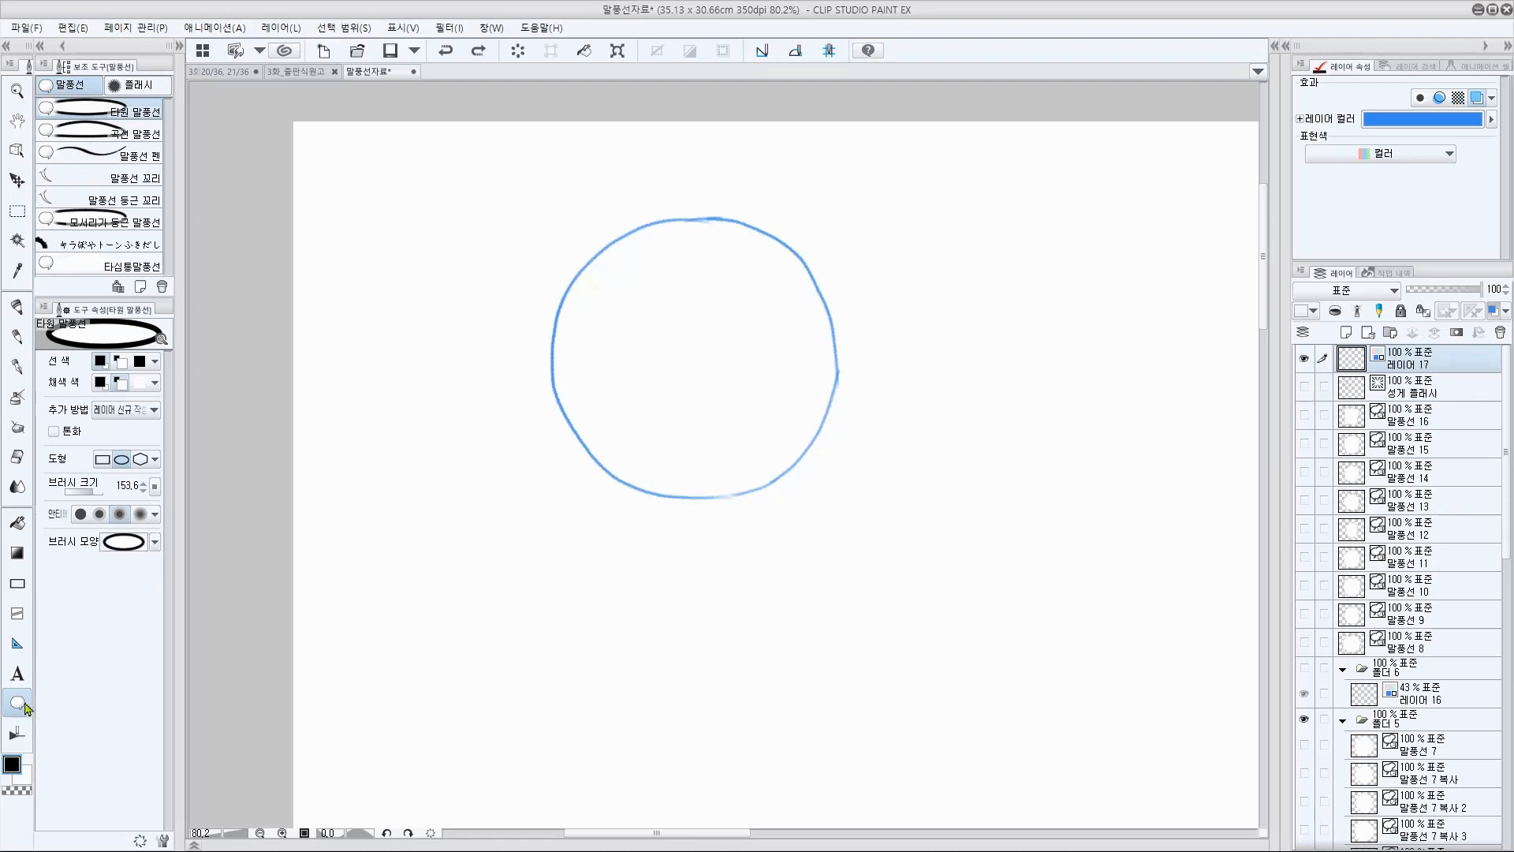
pyautogui.click(136, 87)
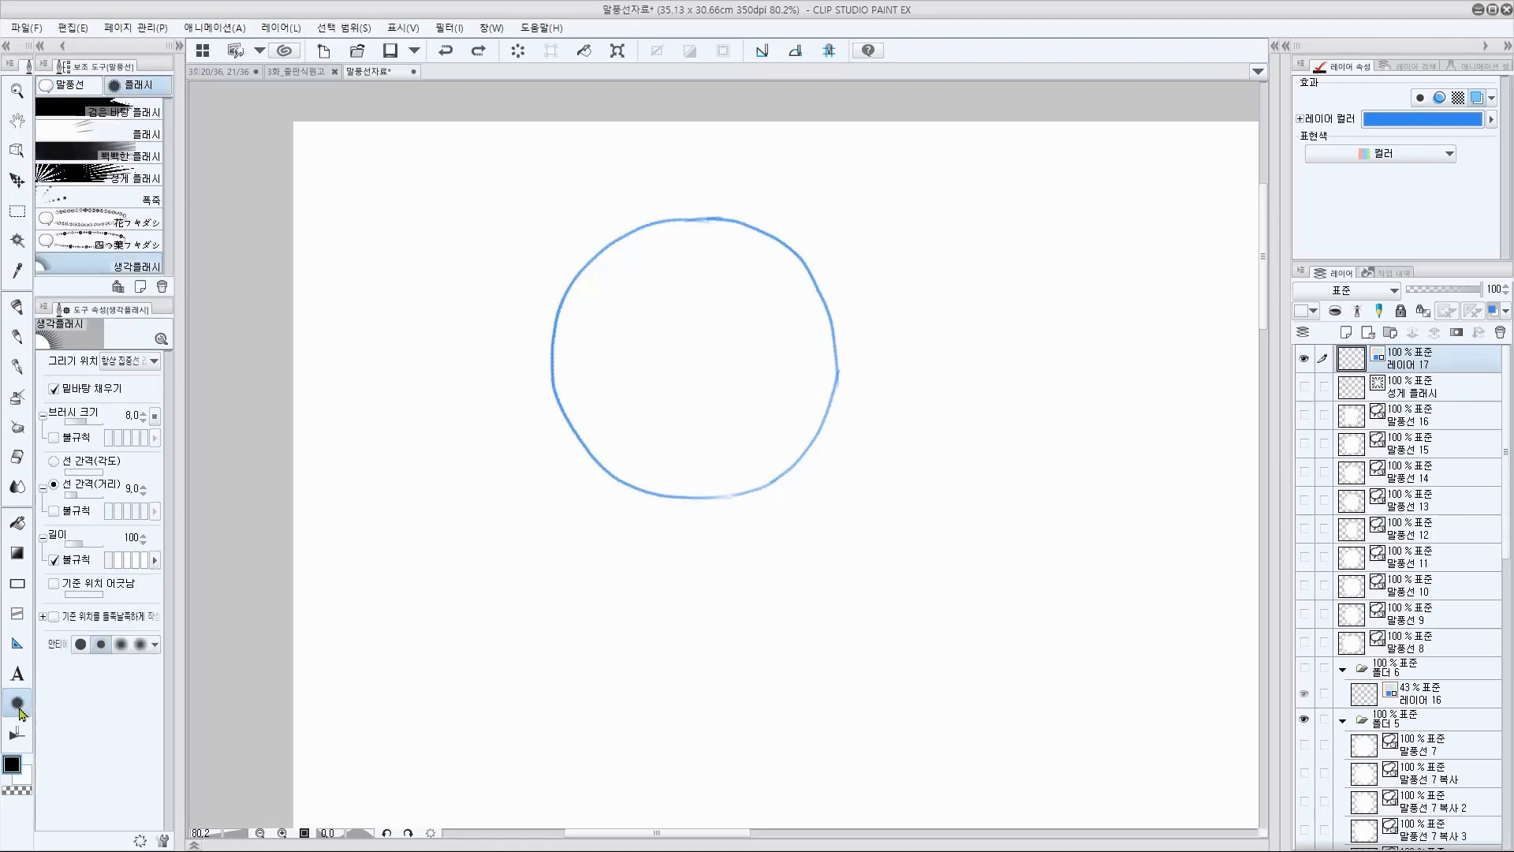
pyautogui.click(71, 85)
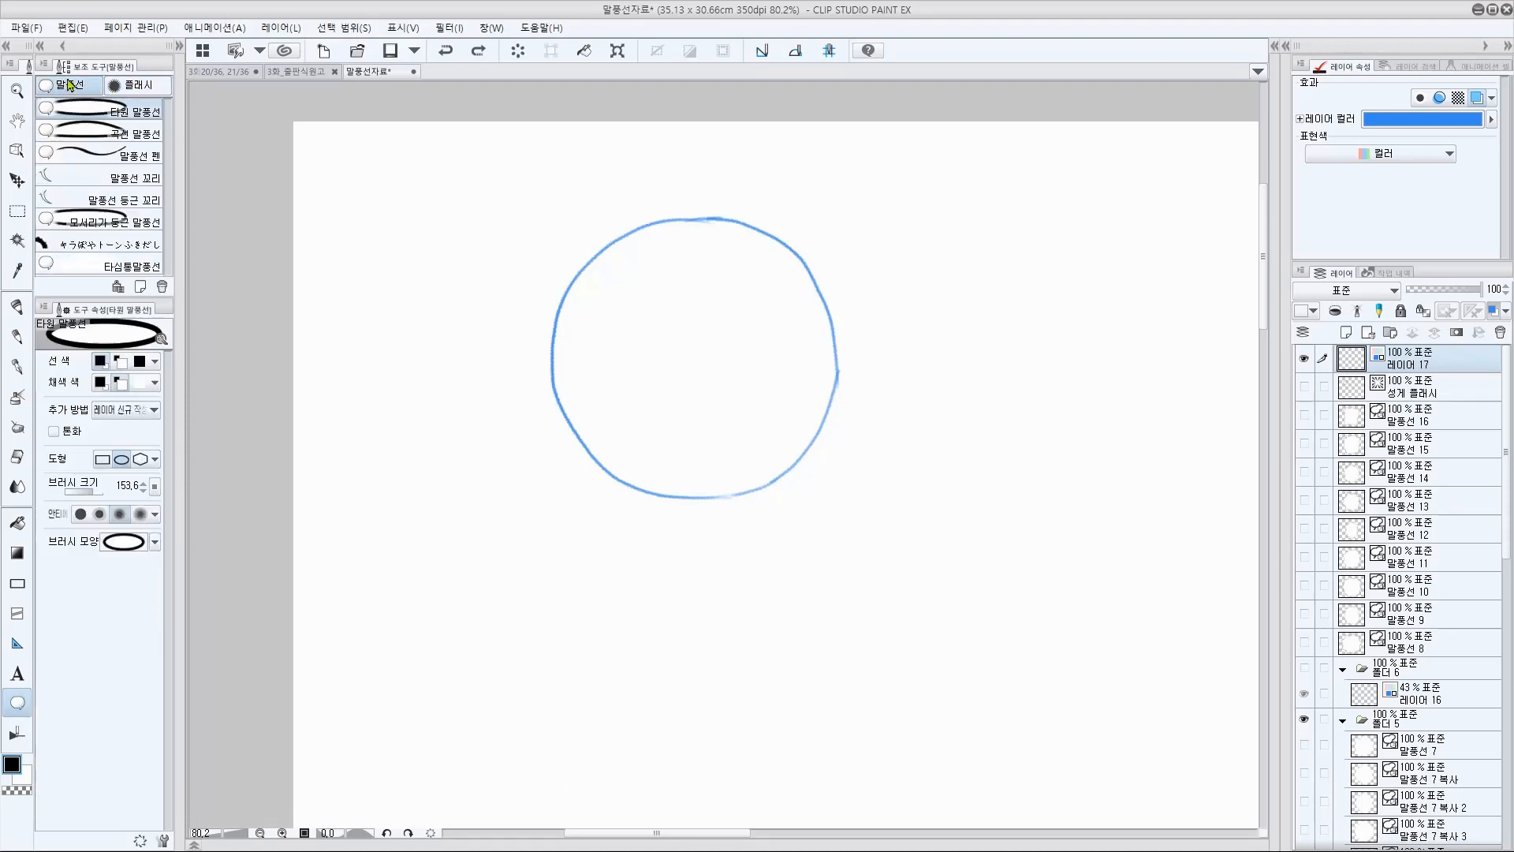
# Step: Review the settings of the curve balloon, balloon pen, balloon tail and rounded balloon tail sub tools
pyautogui.click(150, 136)
pyautogui.click(150, 156)
pyautogui.click(152, 188)
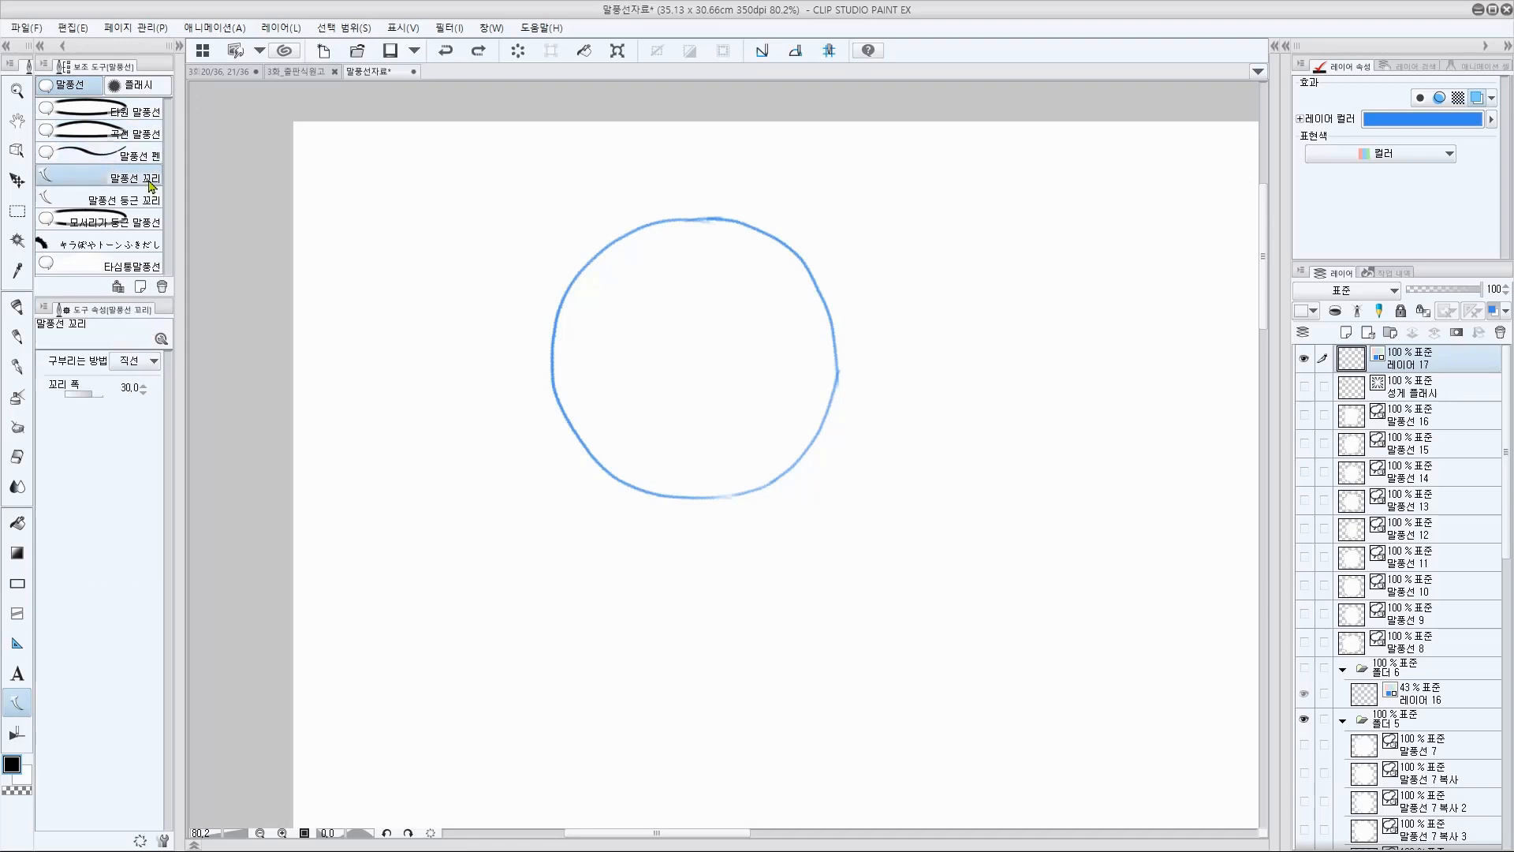
pyautogui.click(142, 203)
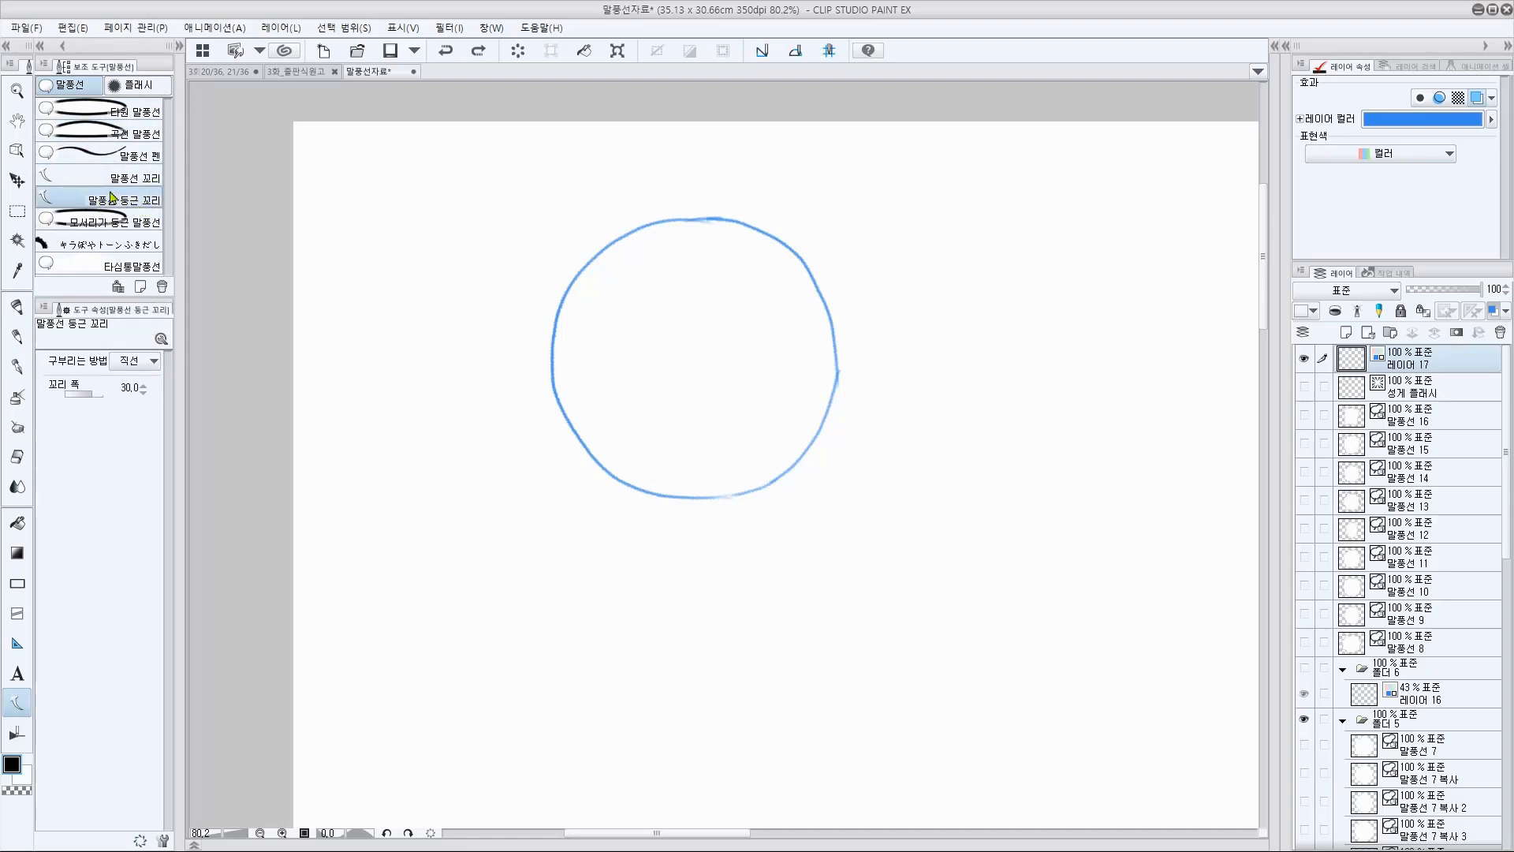
pyautogui.click(119, 179)
pyautogui.click(139, 134)
# Step: Draw a round balloon with the ellipse balloon (타원 말풍선) sub tool over the blue circle sketch
pyautogui.click(138, 117)
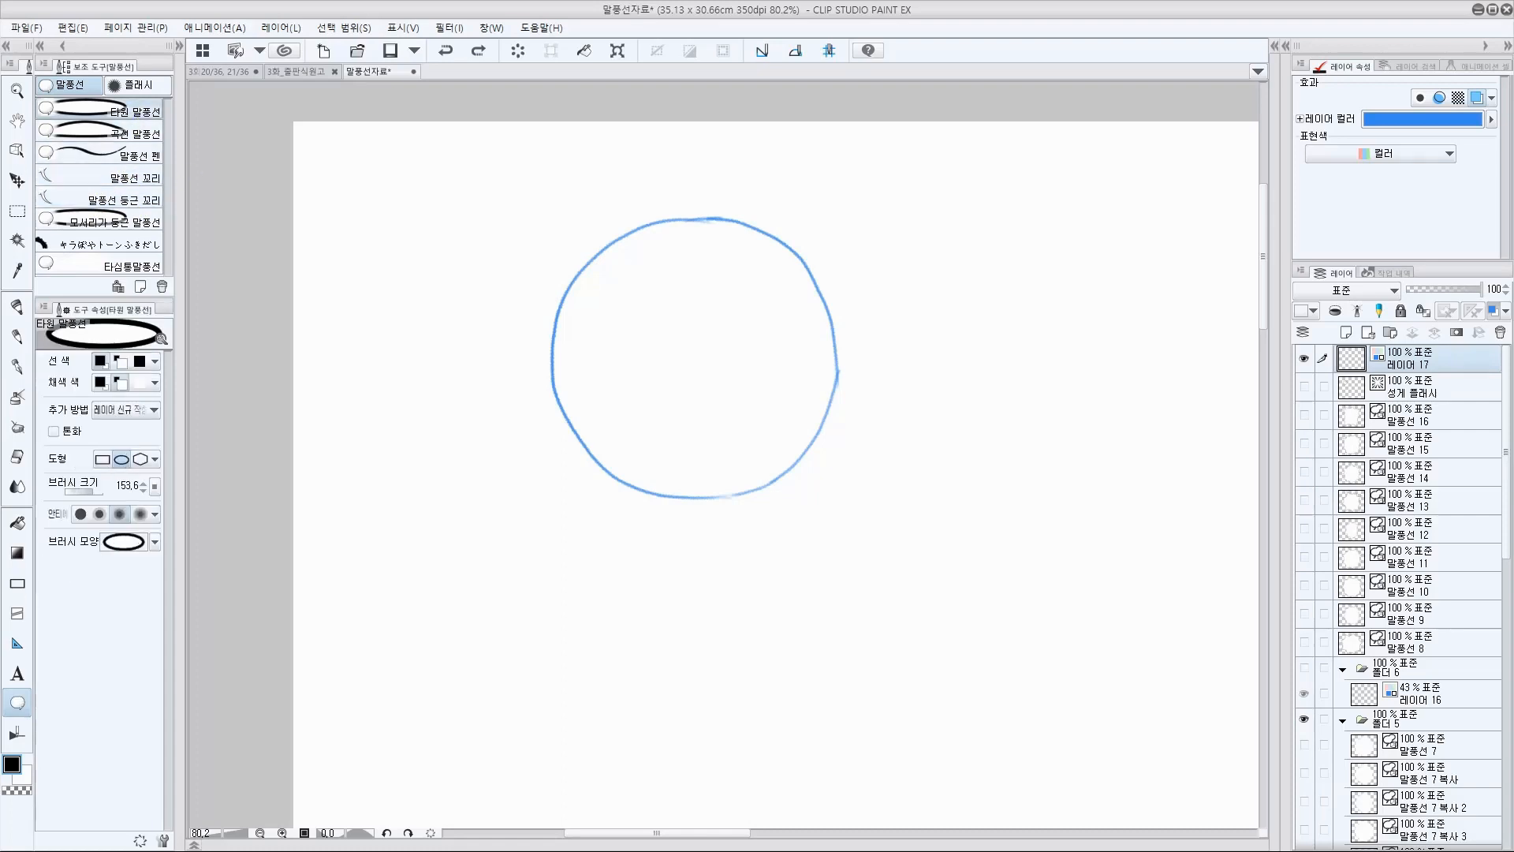
pyautogui.moveTo(672, 317); pyautogui.dragTo(635, 317)
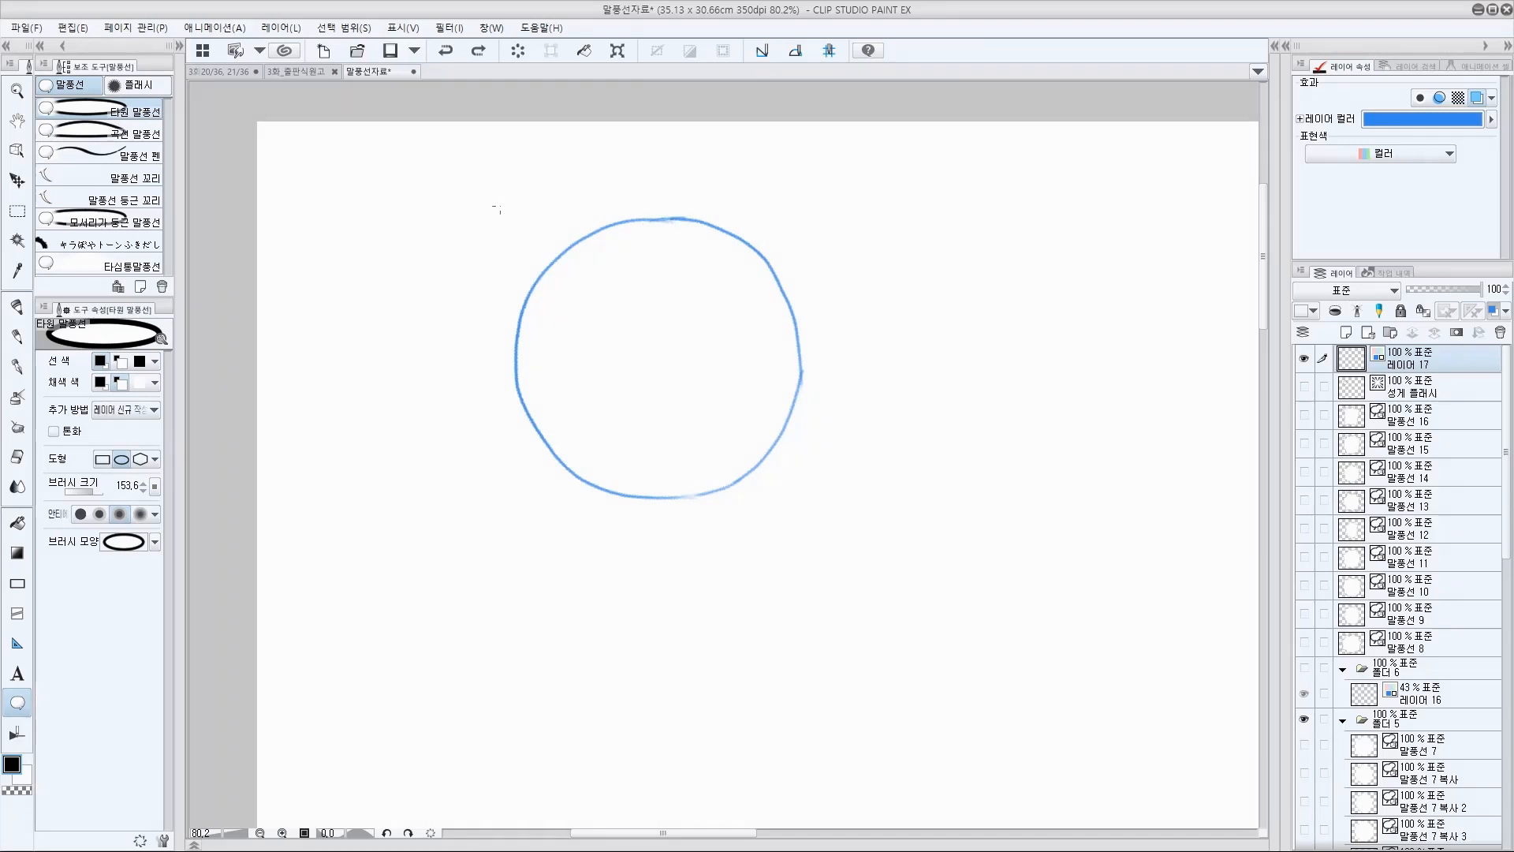
pyautogui.moveTo(503, 211); pyautogui.dragTo(796, 497)
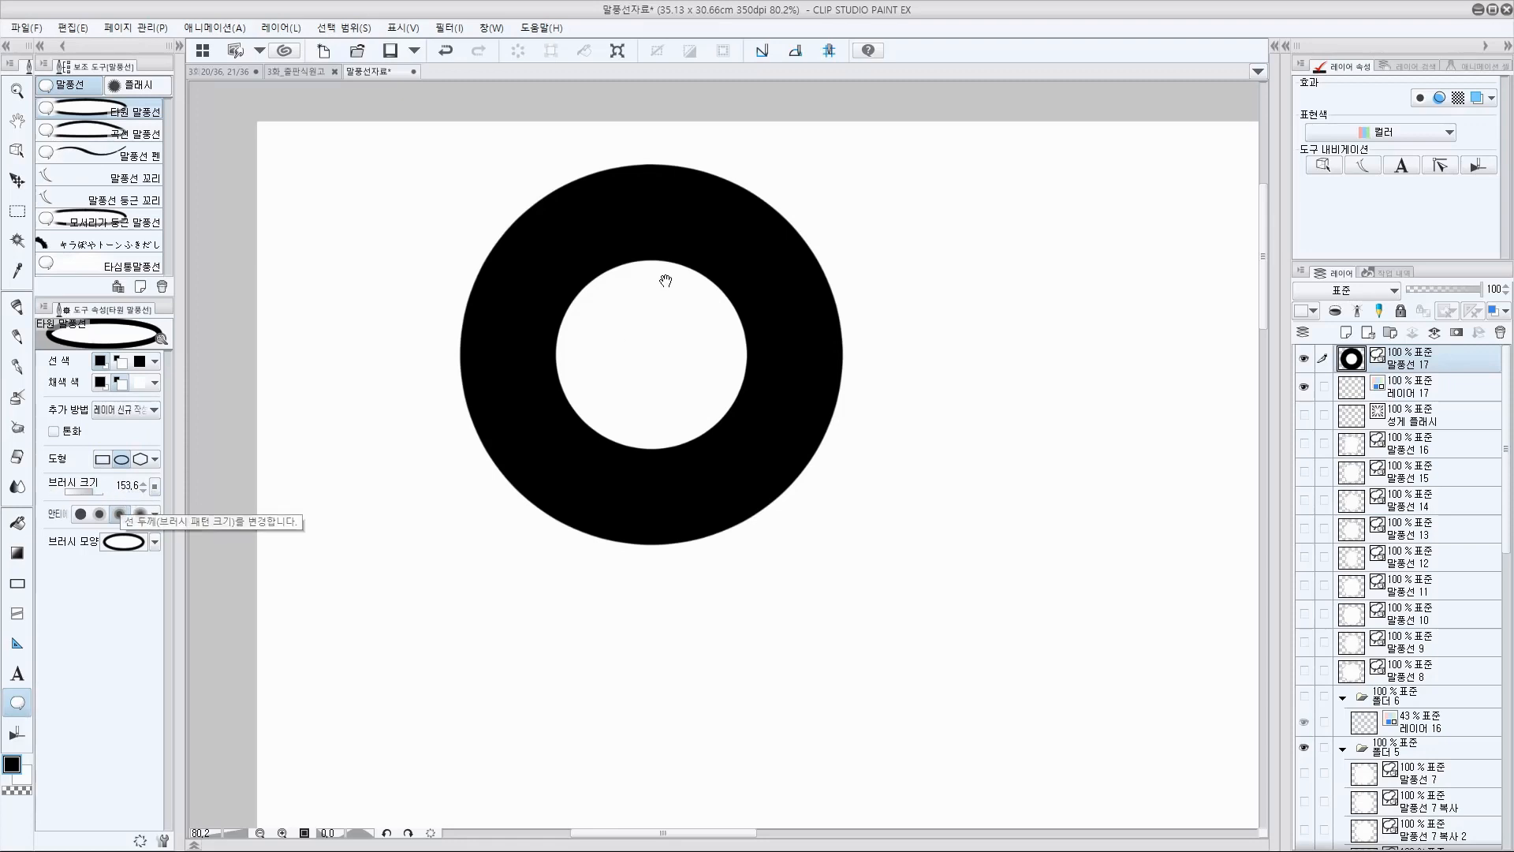
# Step: Undo the thick black balloon and set the ellipse balloon's brush size to 5
pyautogui.hotkey('ctrl', 'z')
pyautogui.hotkey('ctrl', 'z')
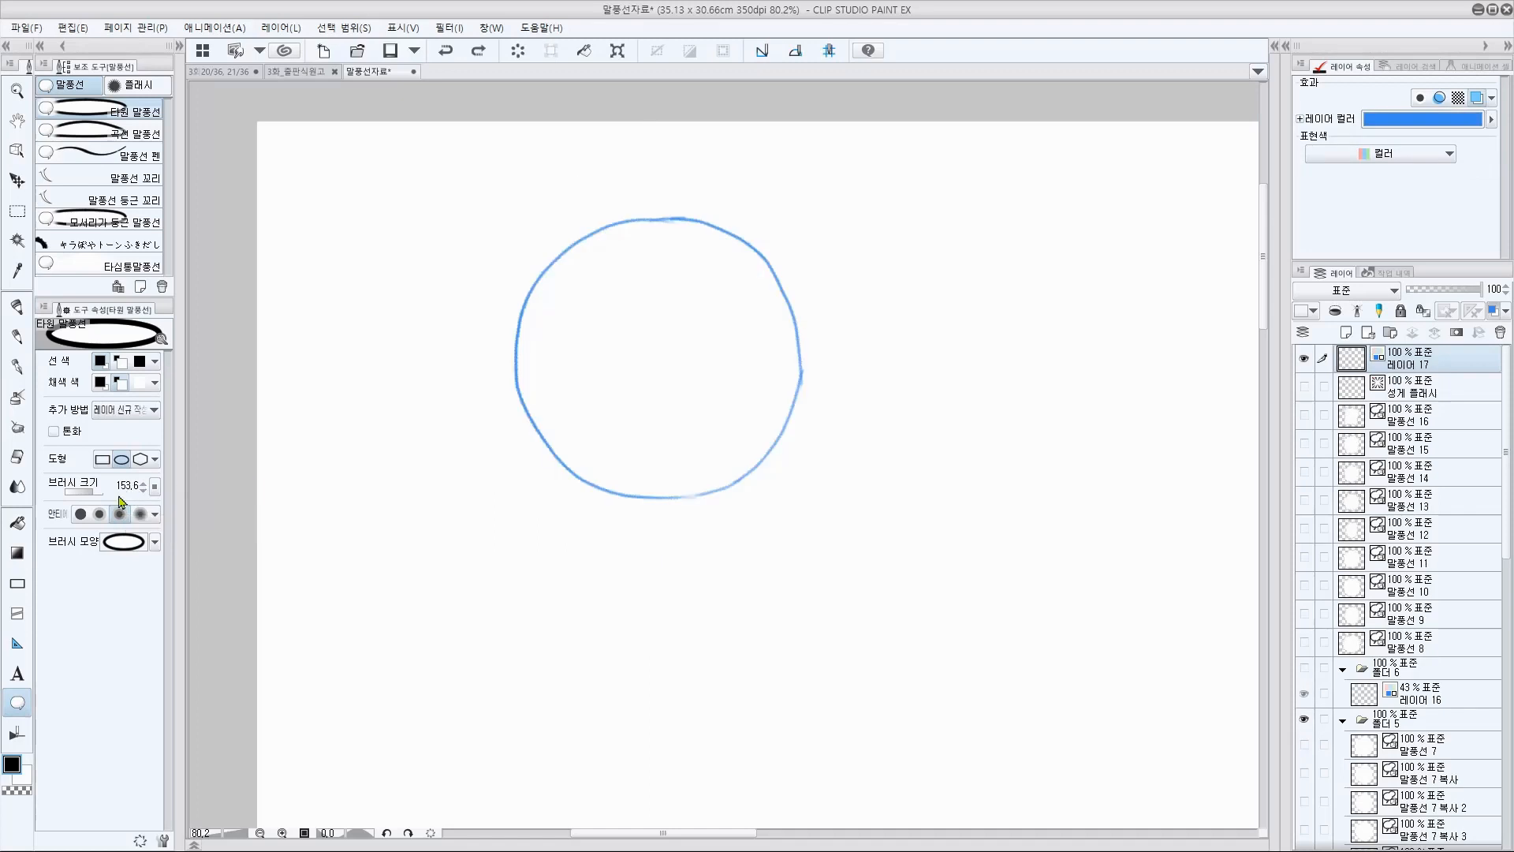
pyautogui.click(129, 487)
pyautogui.write('5')
pyautogui.press('Return')
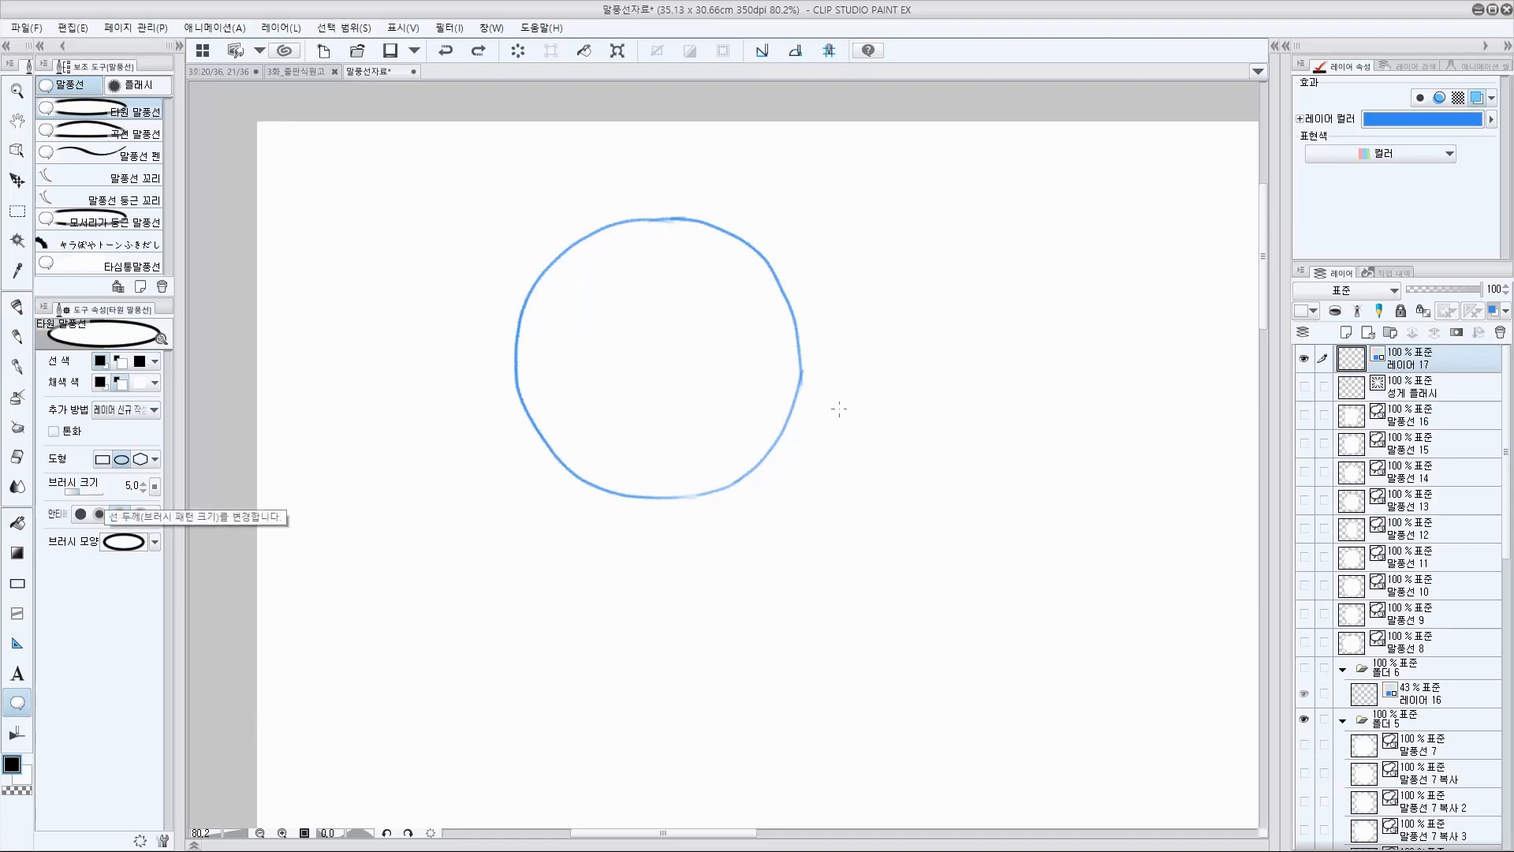
# Step: Draw a thin-lined ellipse balloon beside the blue circle sketch and stretch it vertically into a circle
pyautogui.moveTo(507, 226)
pyautogui.mouseDown()
pyautogui.moveTo(630, 332)
pyautogui.moveTo(807, 538)
pyautogui.moveTo(808, 399)
pyautogui.moveTo(797, 410)
pyautogui.moveTo(1092, 413)
pyautogui.moveTo(1050, 402)
pyautogui.mouseUp()
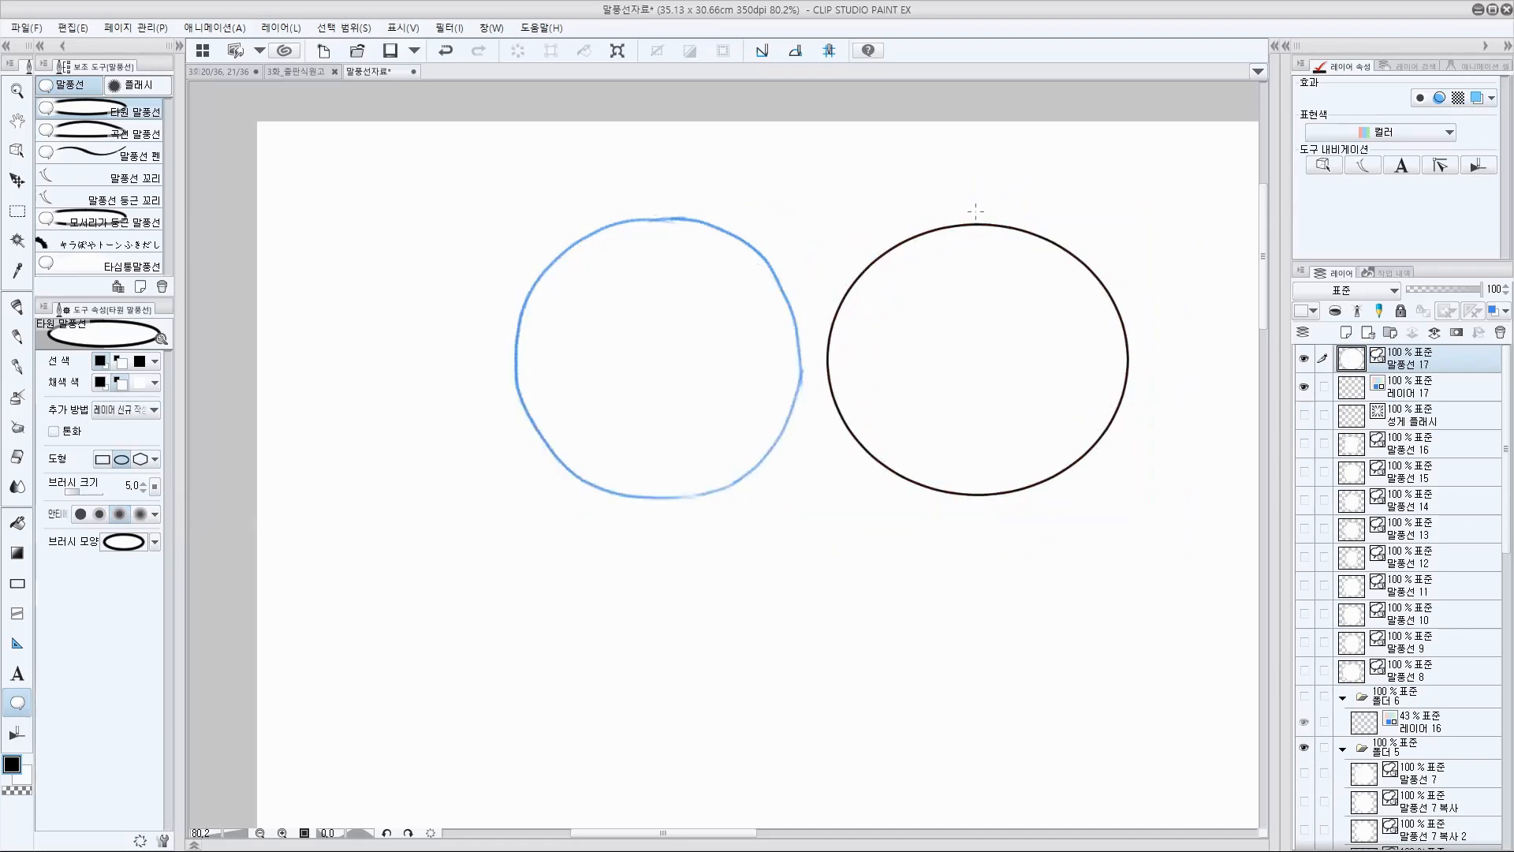
pyautogui.moveTo(978, 206); pyautogui.dragTo(978, 180)
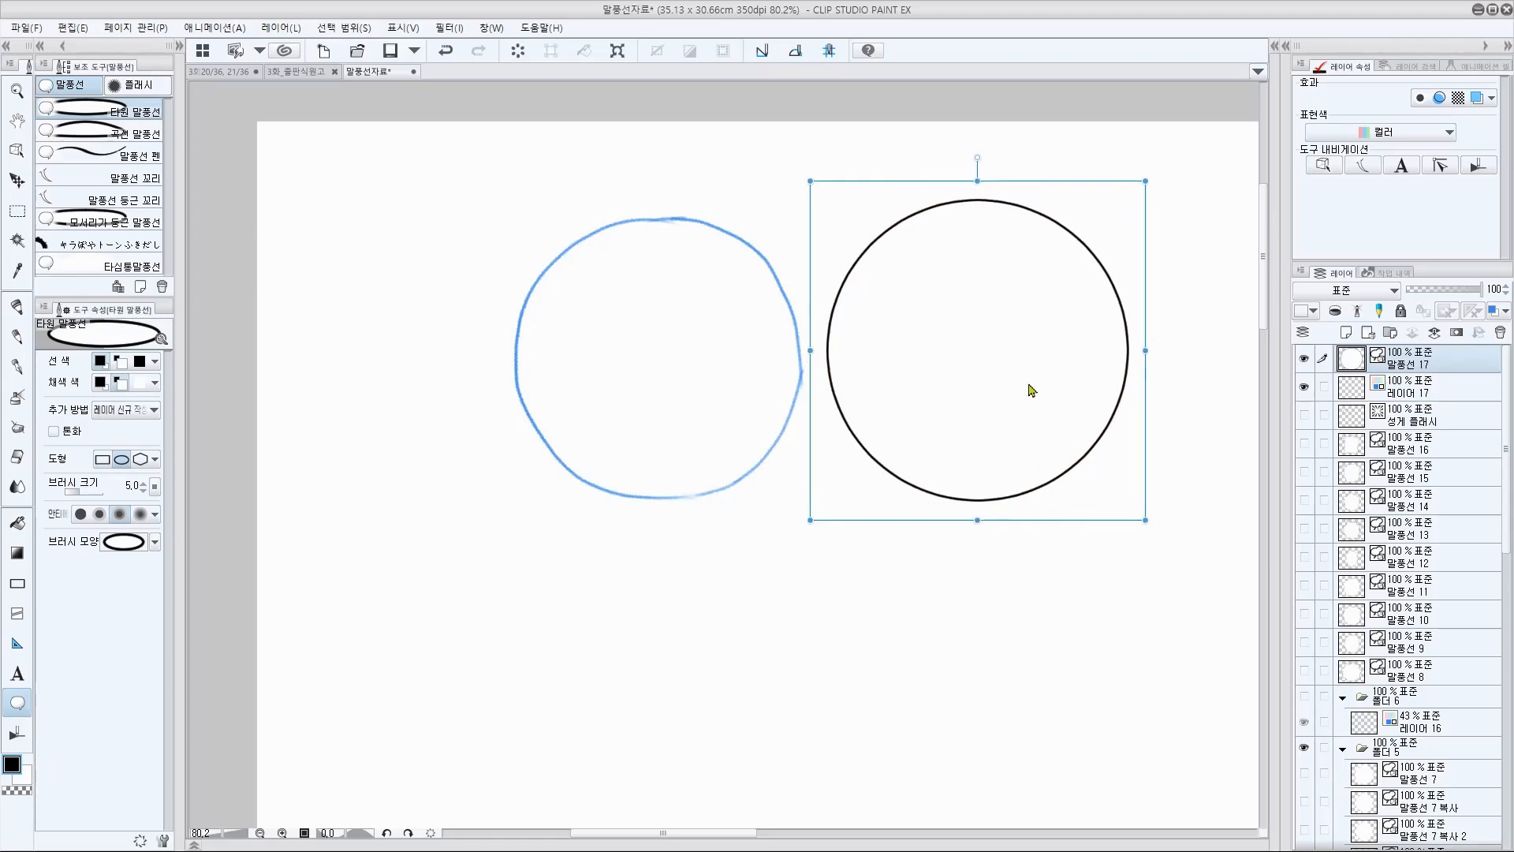
pyautogui.moveTo(1028, 392); pyautogui.dragTo(1027, 410)
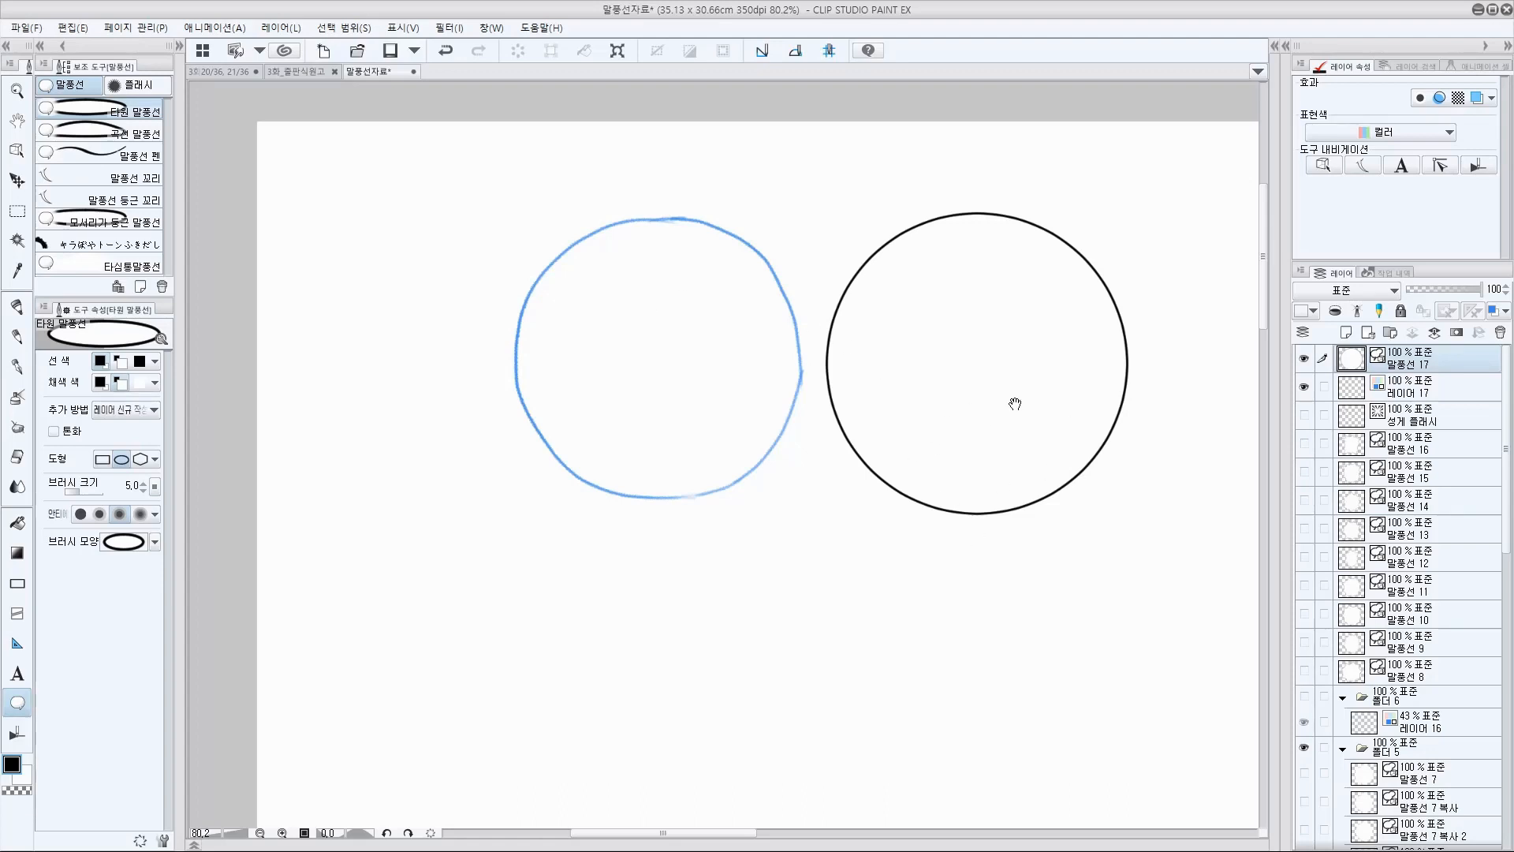
pyautogui.moveTo(1010, 402); pyautogui.dragTo(1005, 429)
pyautogui.moveTo(982, 513); pyautogui.dragTo(979, 495)
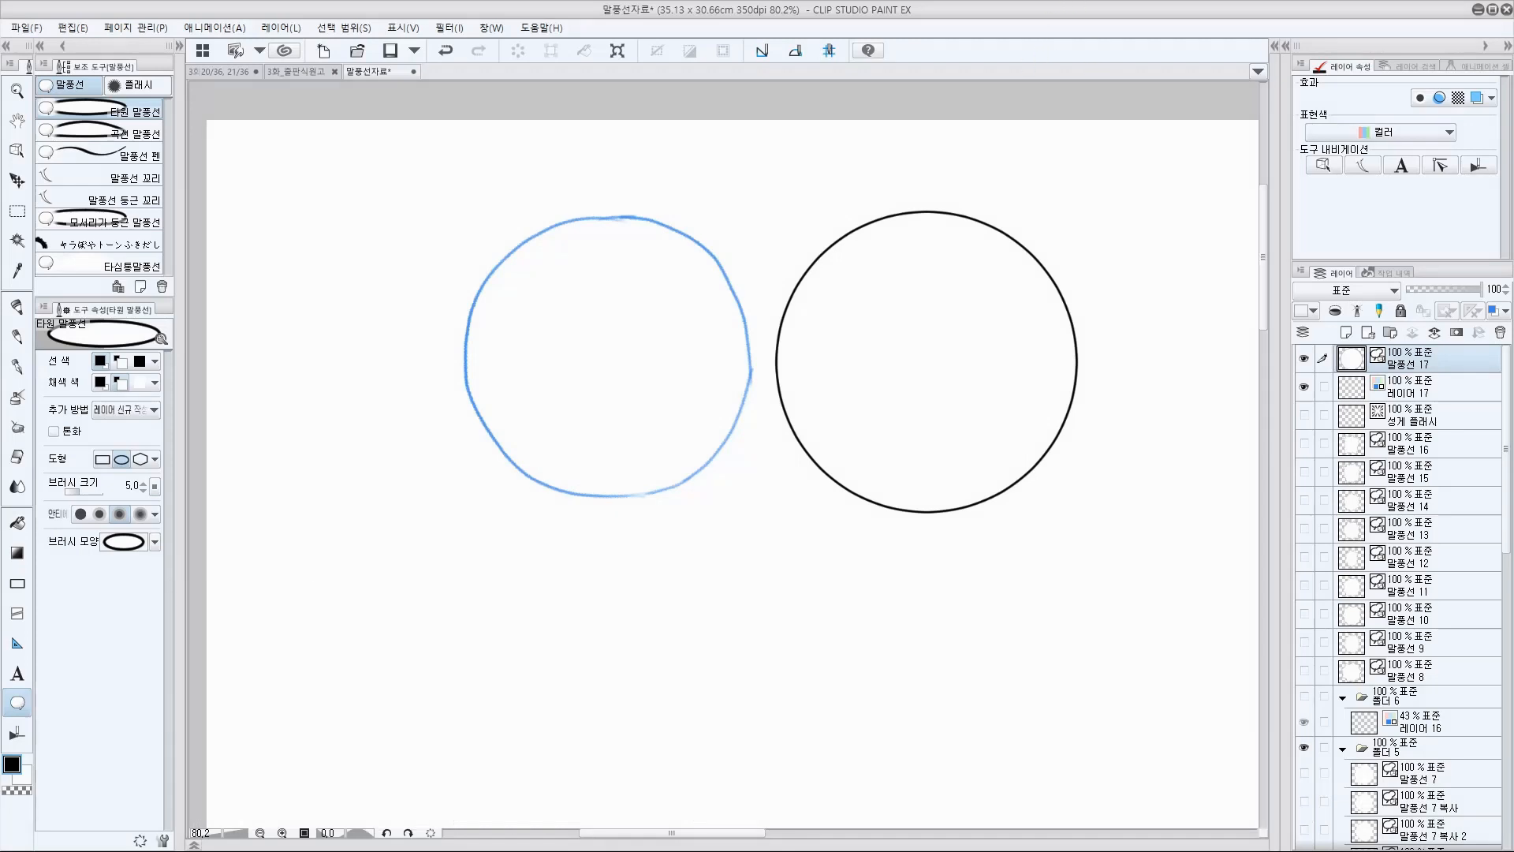
# Step: Set the curve balloon (곡선 말풍선) sub tool to create a new layer (레이어 신규 작성) and use the spline curve type
pyautogui.click(142, 135)
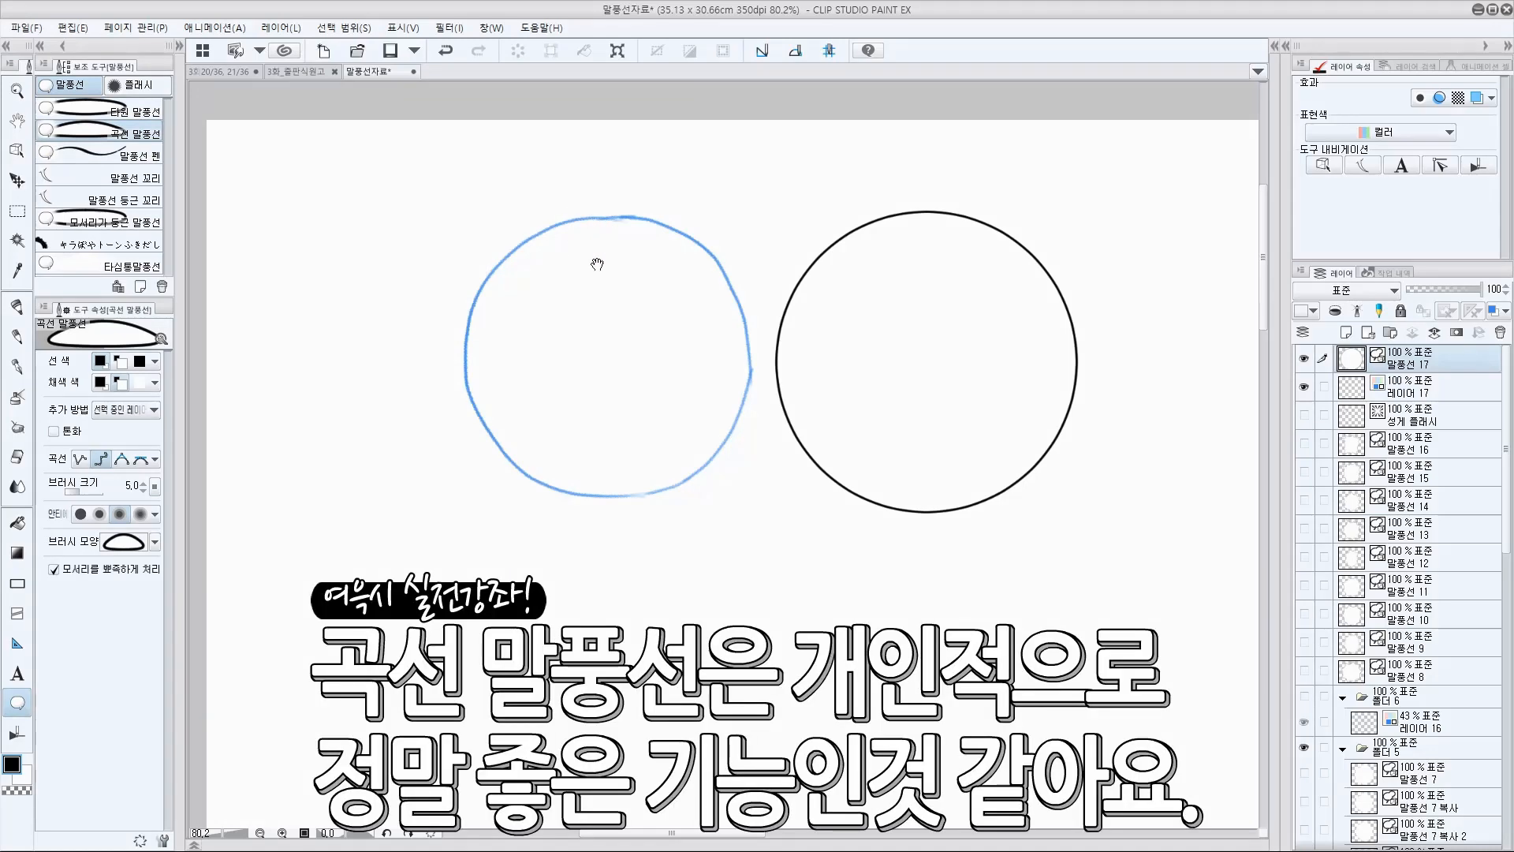
pyautogui.scroll(2, 595, 263)
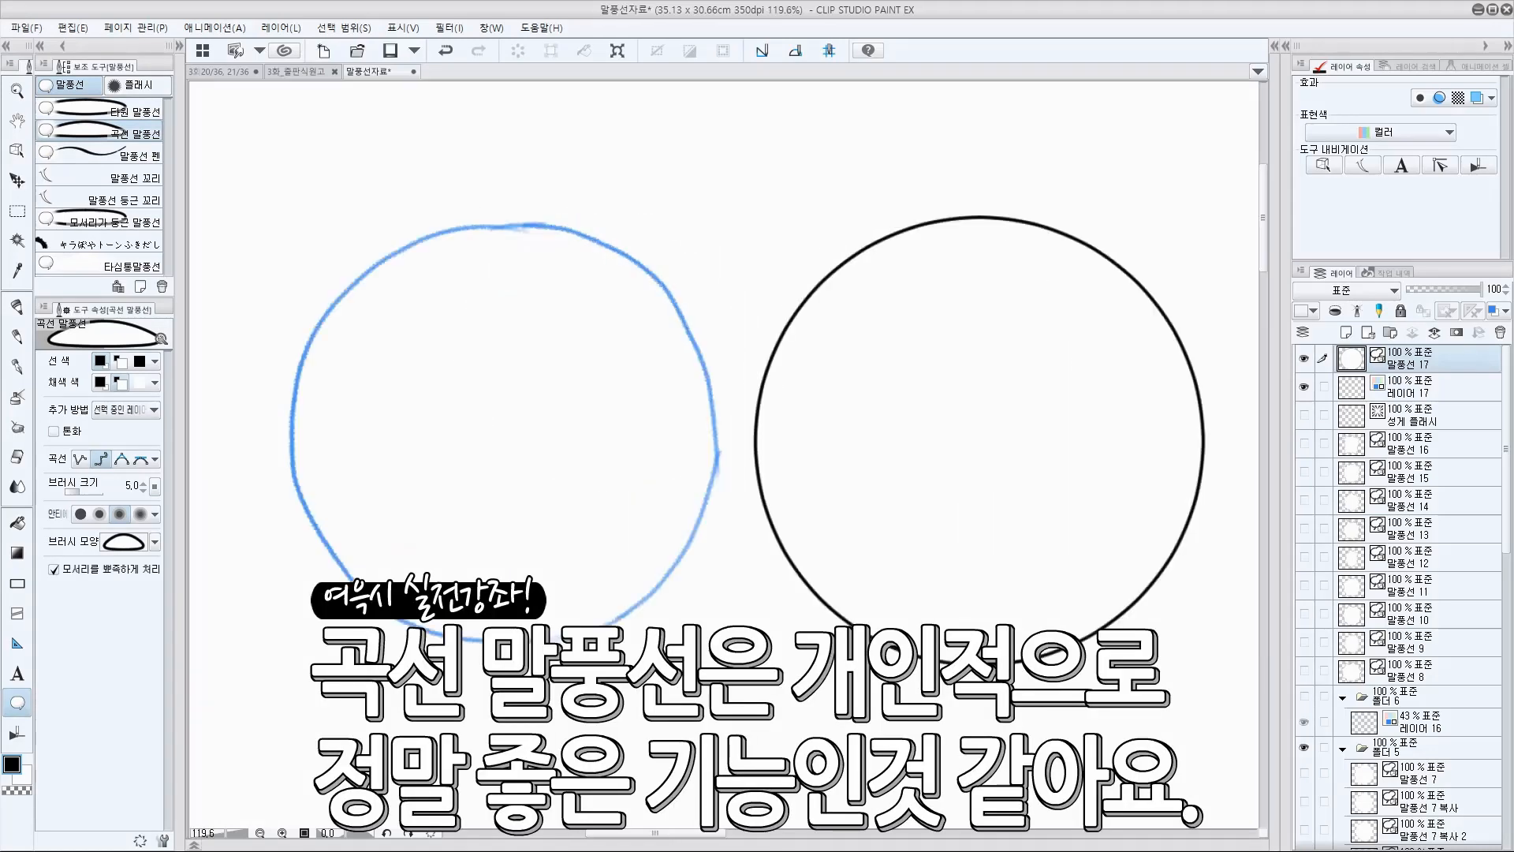
pyautogui.click(154, 412)
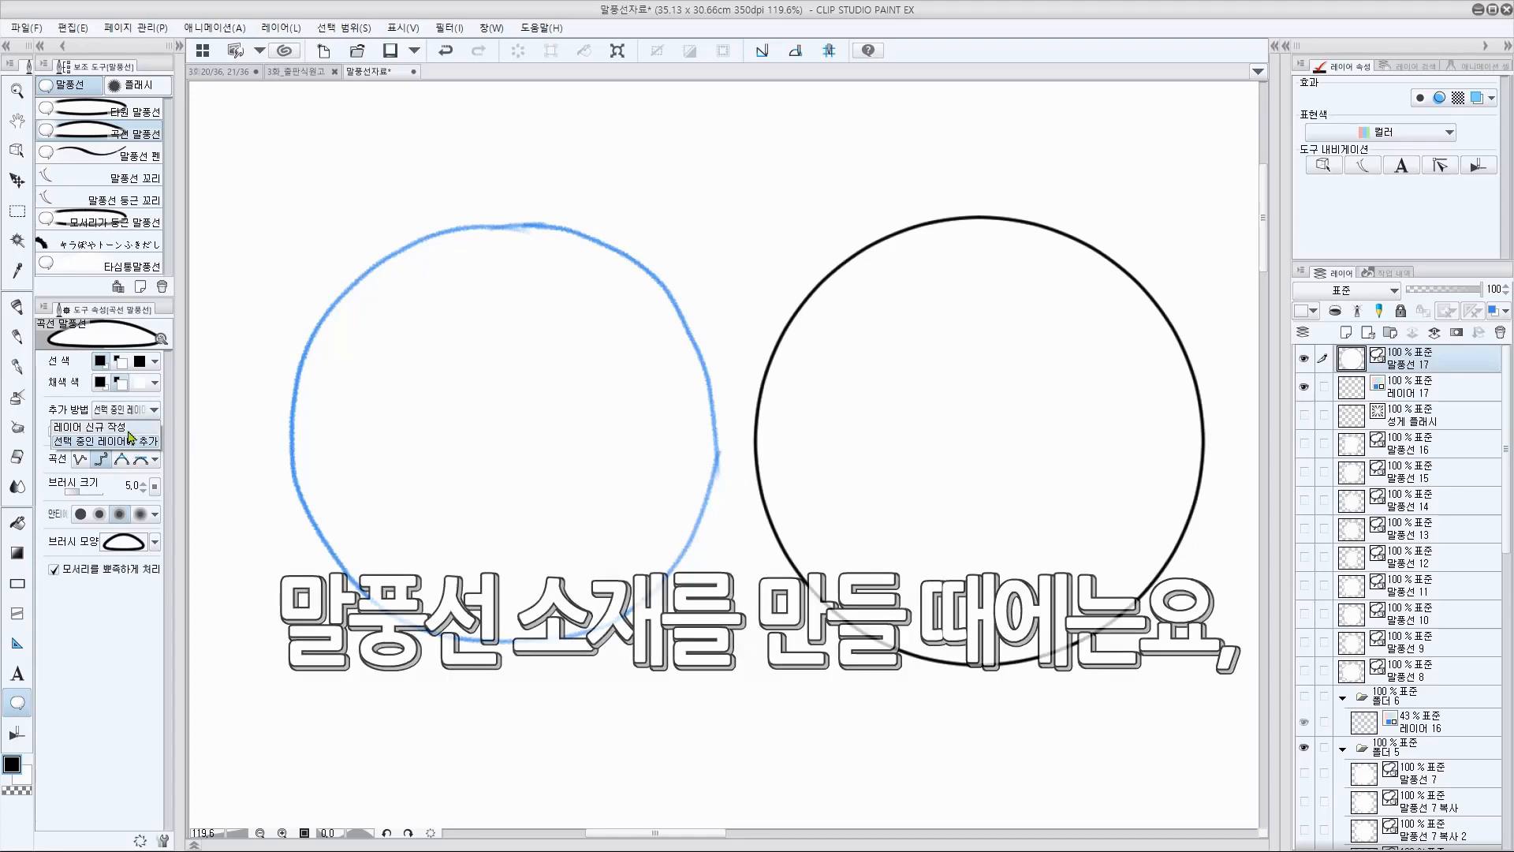
pyautogui.click(134, 427)
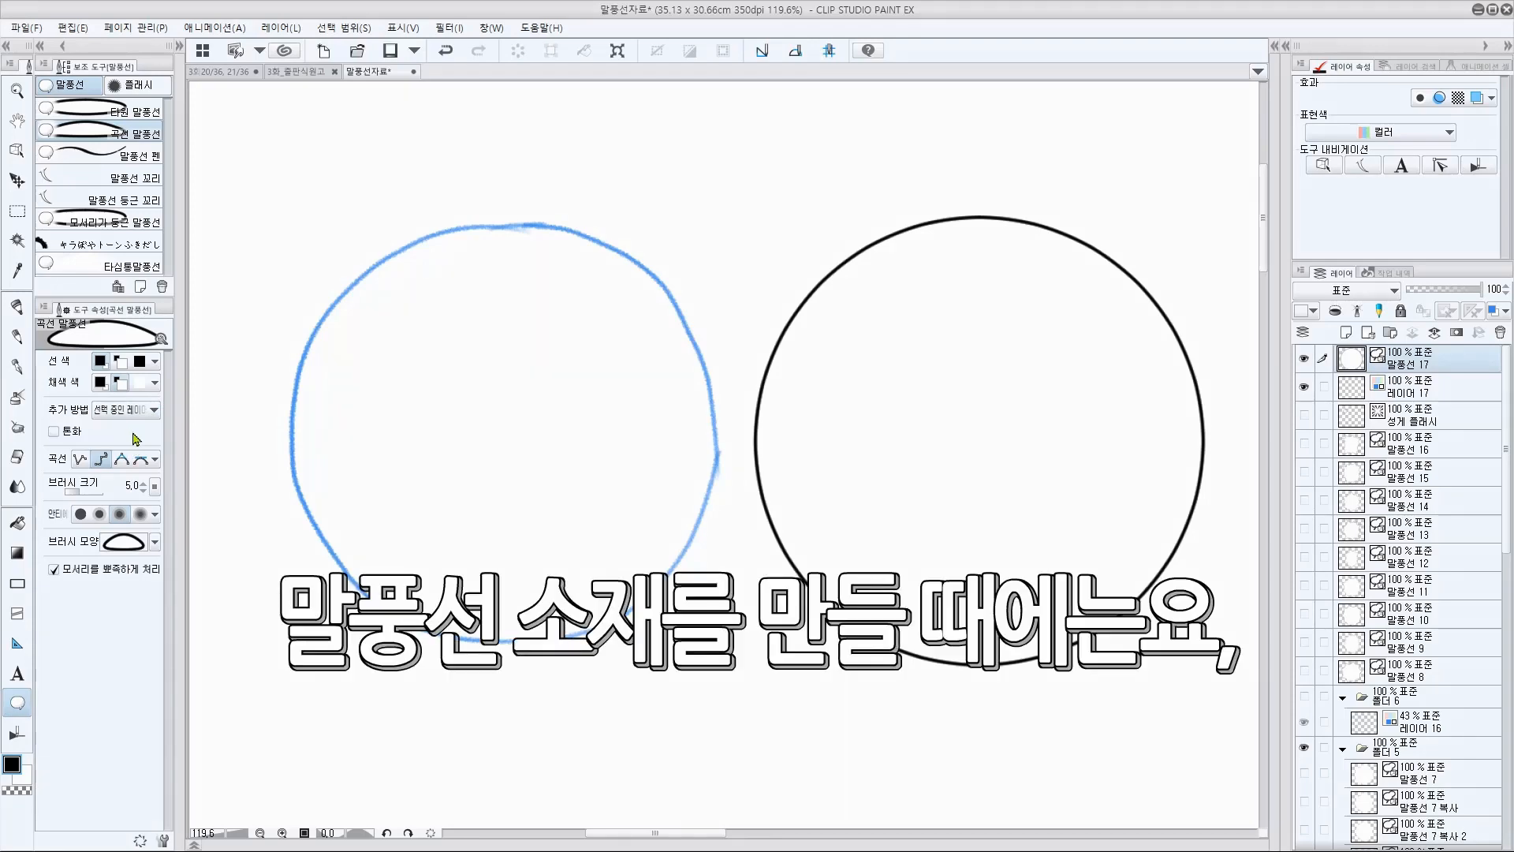
pyautogui.click(83, 462)
pyautogui.click(101, 461)
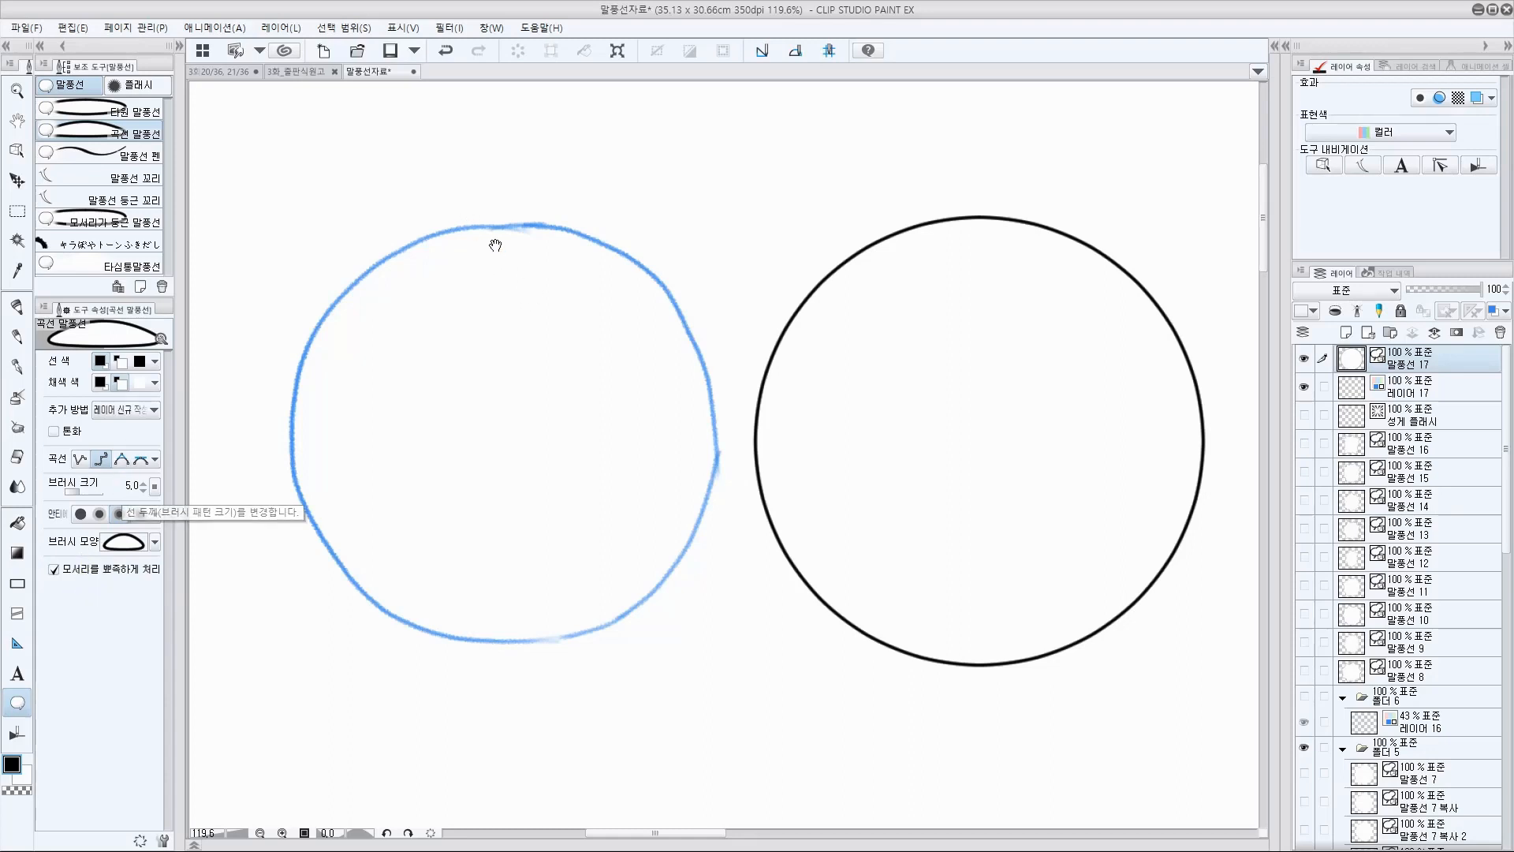
# Step: Trace the blue circle sketch with the curve balloon, placing points counterclockwise around the outline from its upper edge and closing the shape
pyautogui.moveTo(496, 244)
pyautogui.mouseDown()
pyautogui.moveTo(559, 236)
pyautogui.moveTo(508, 242)
pyautogui.mouseUp()
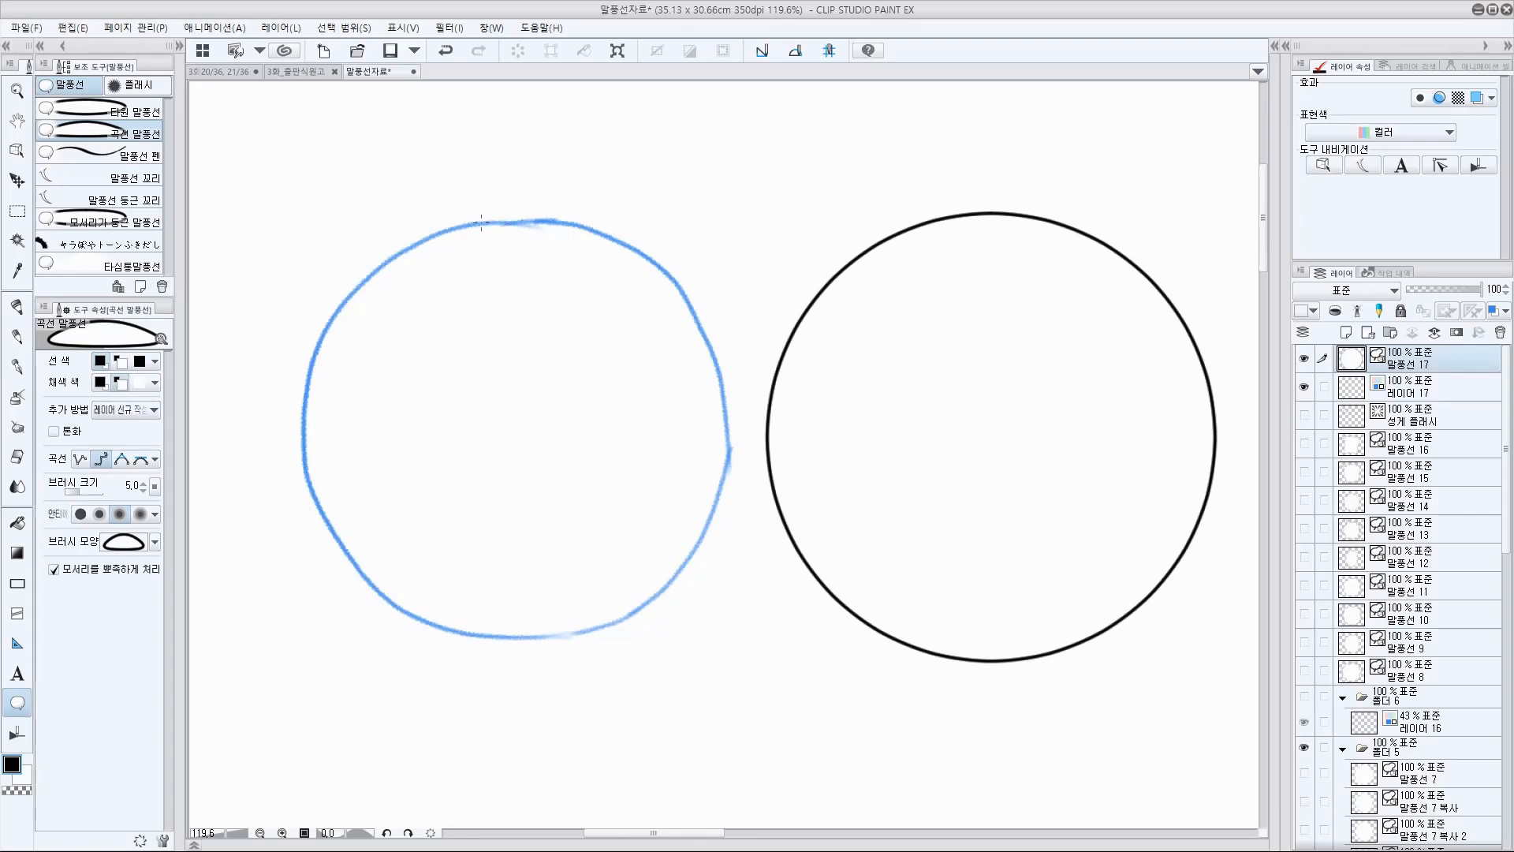
pyautogui.click(404, 250)
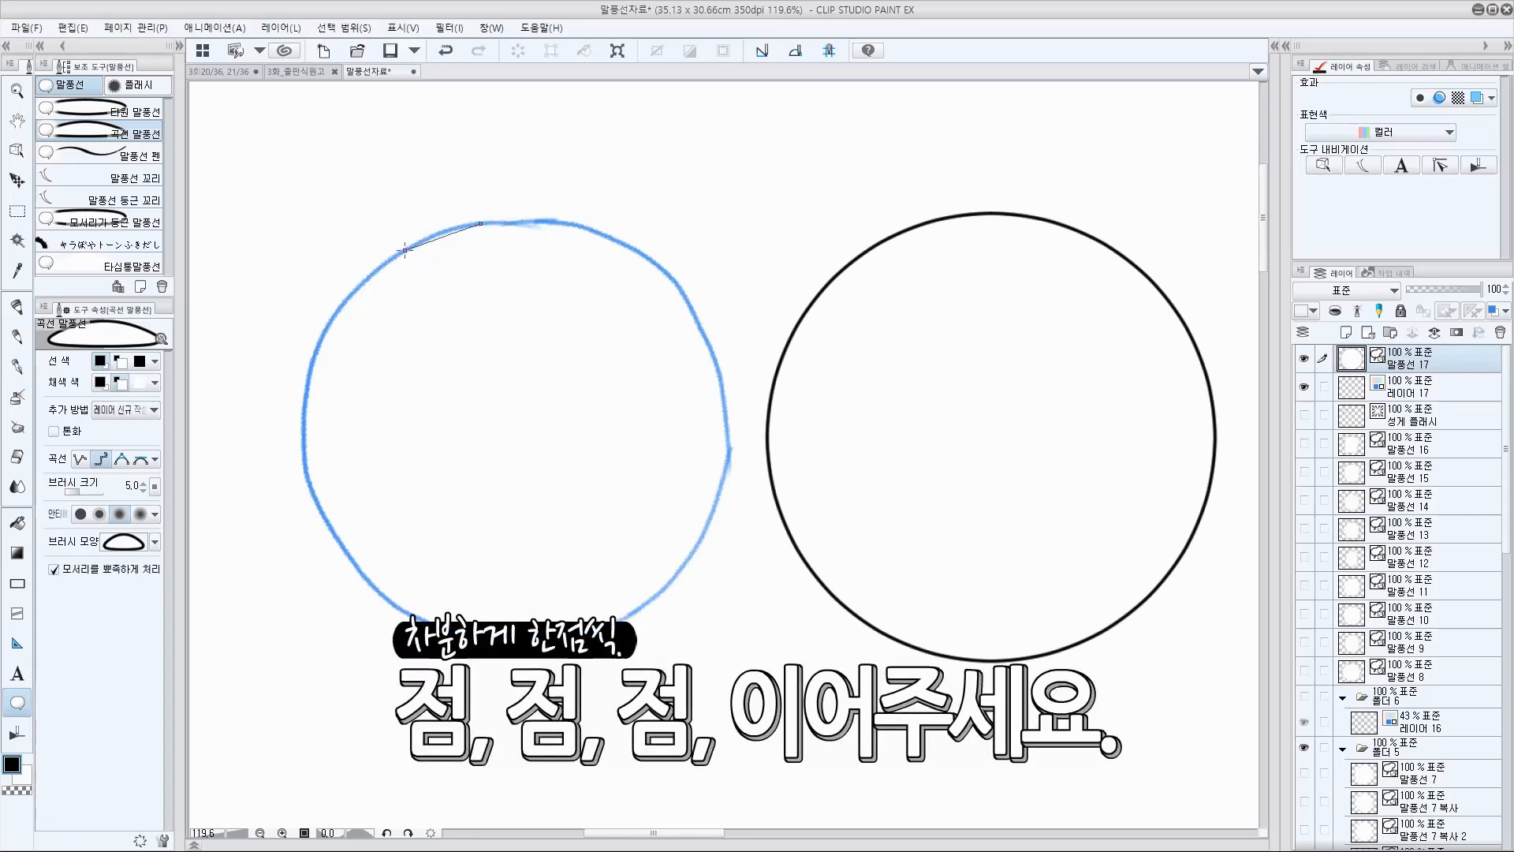
pyautogui.click(329, 321)
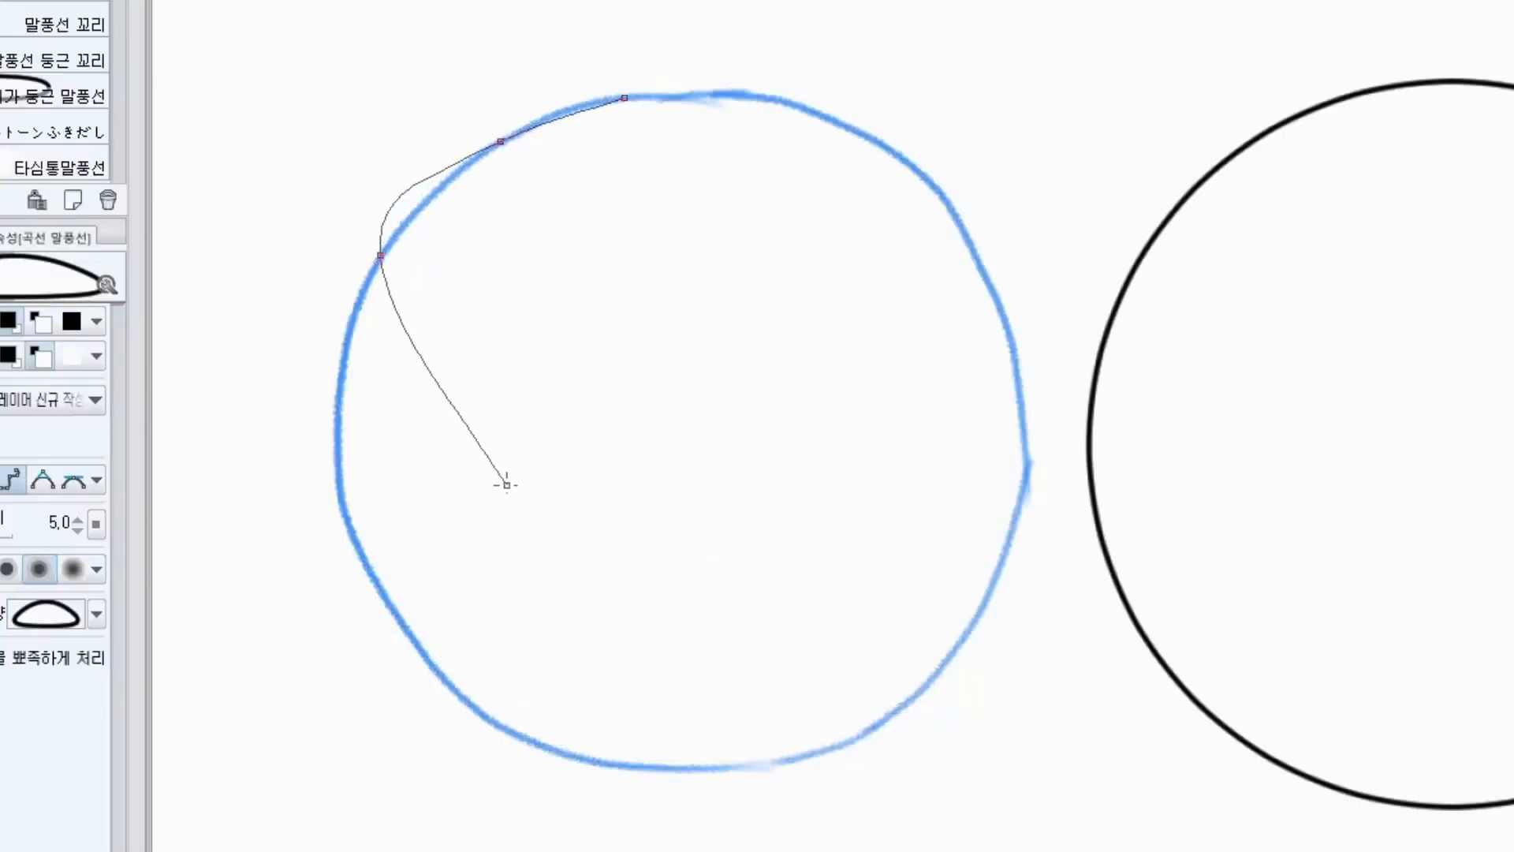
pyautogui.click(336, 407)
pyautogui.click(354, 547)
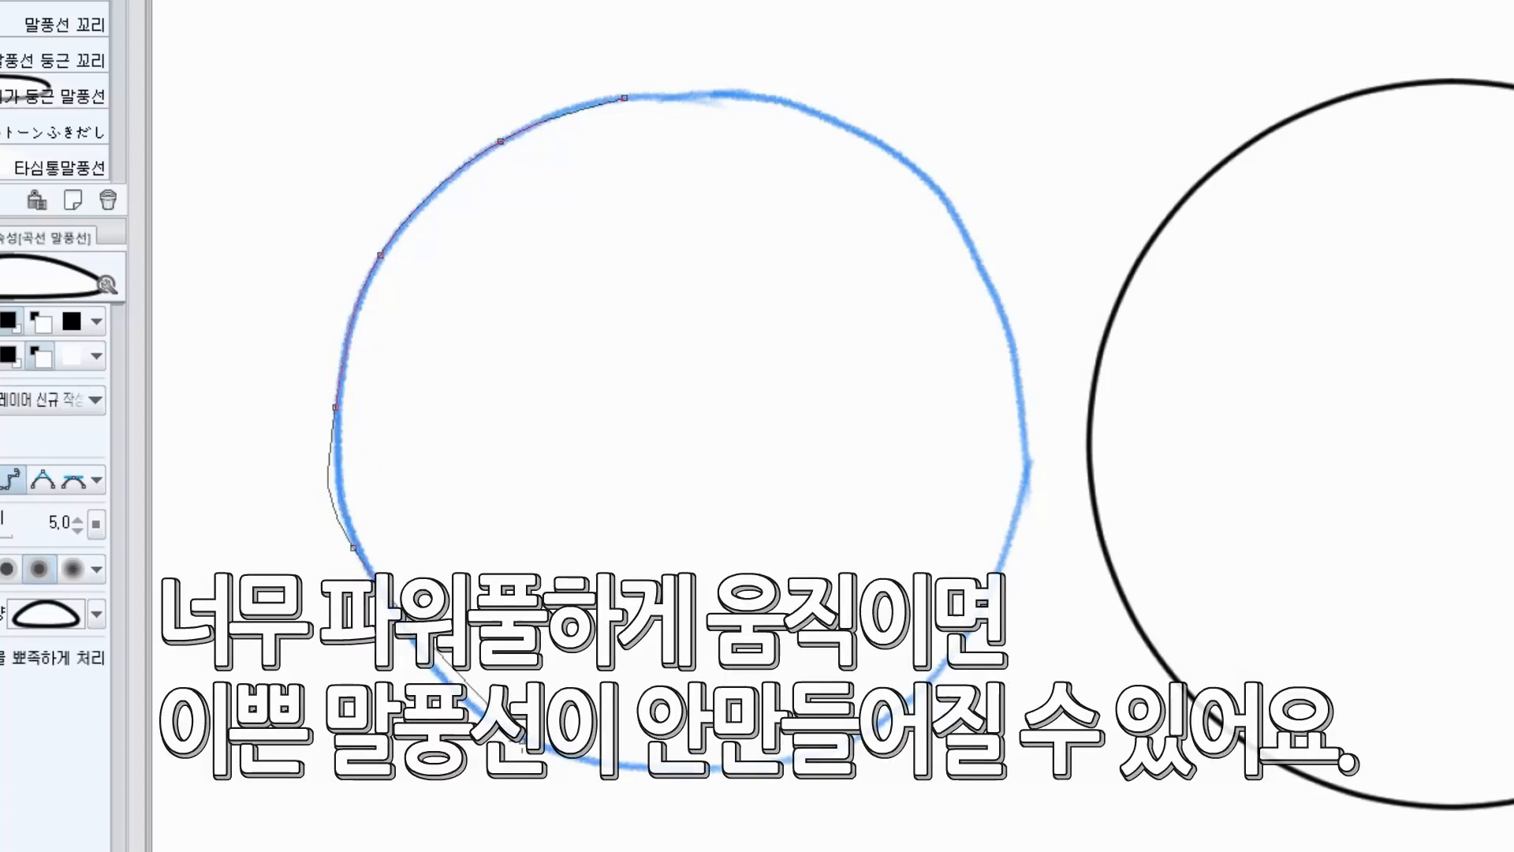
pyautogui.click(354, 548)
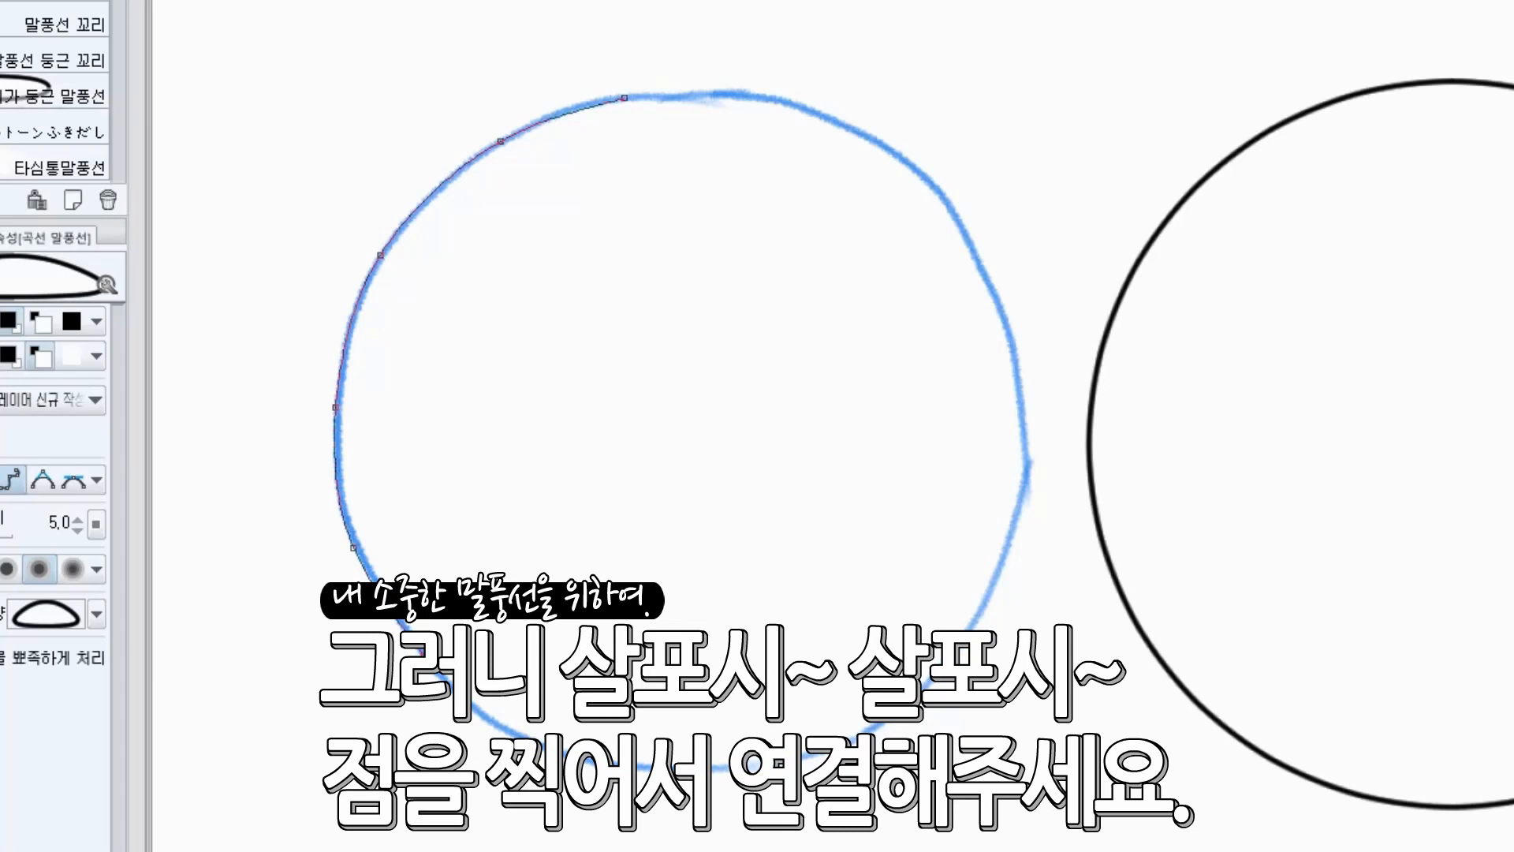
pyautogui.click(506, 729)
pyautogui.click(676, 768)
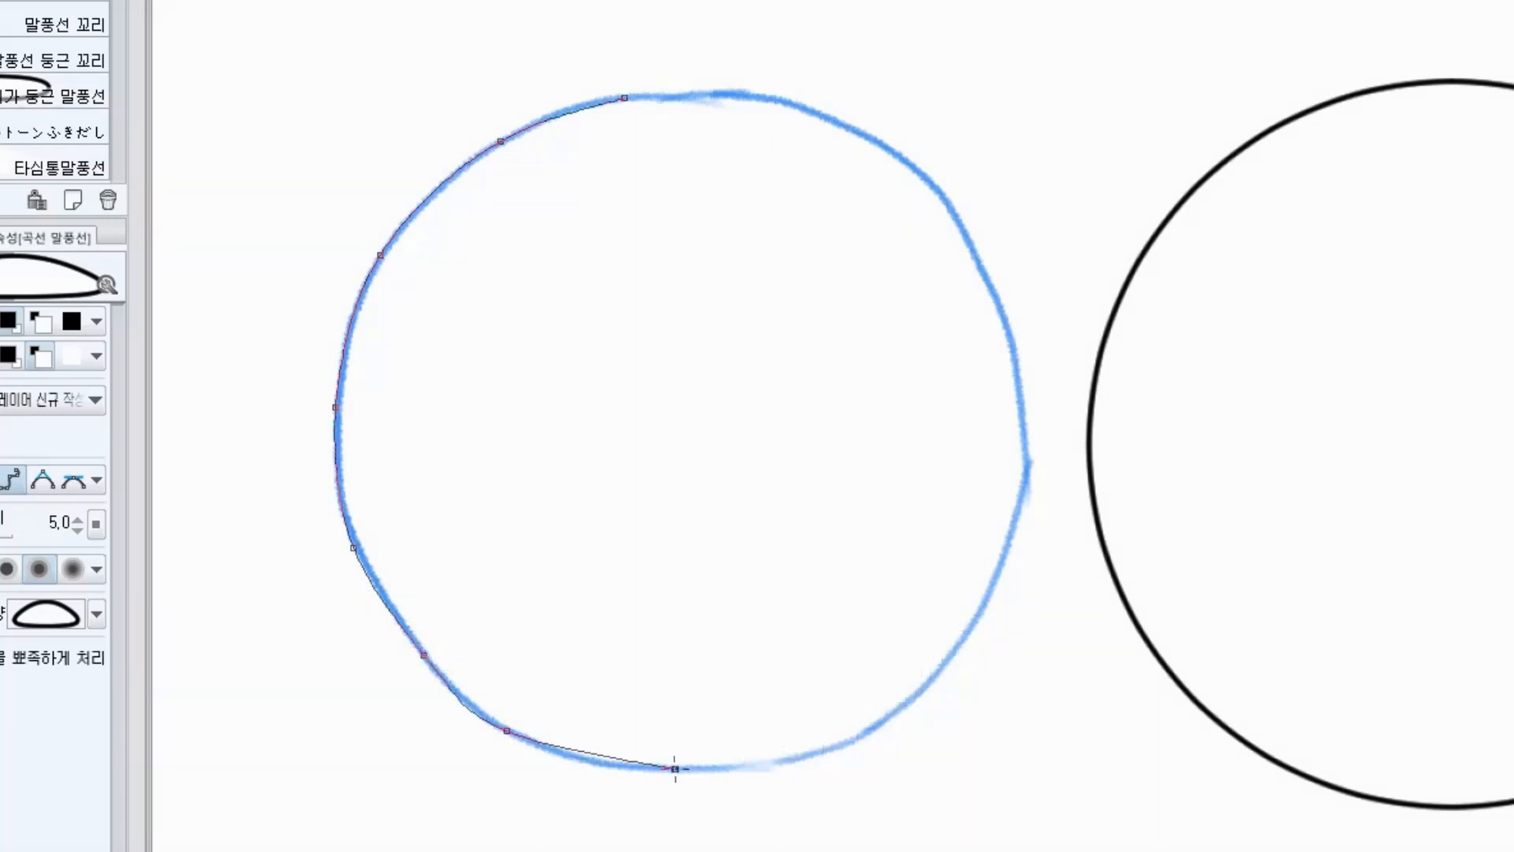
pyautogui.click(848, 748)
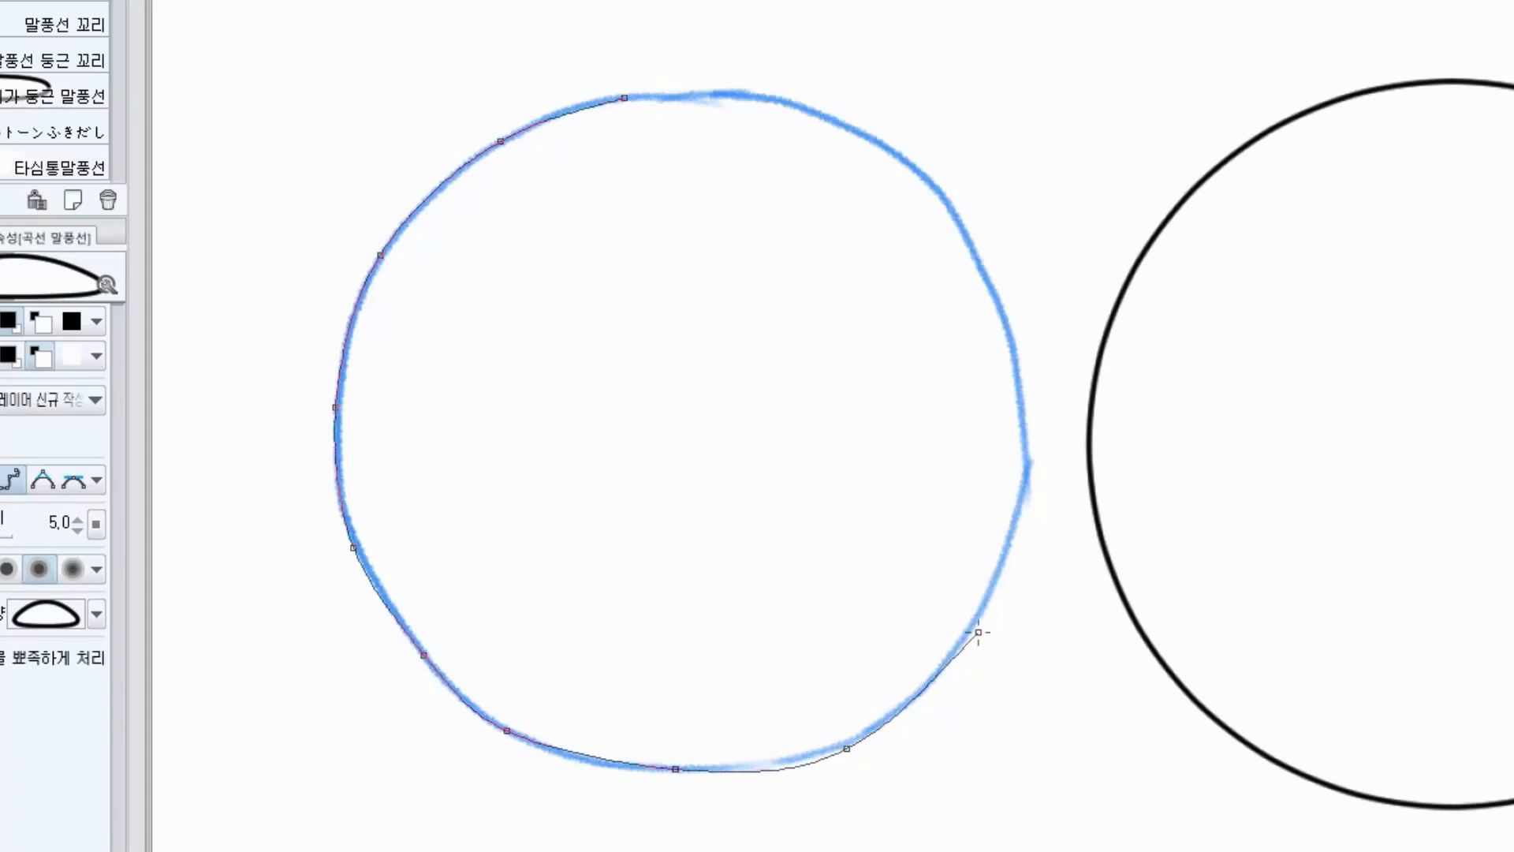
pyautogui.click(943, 675)
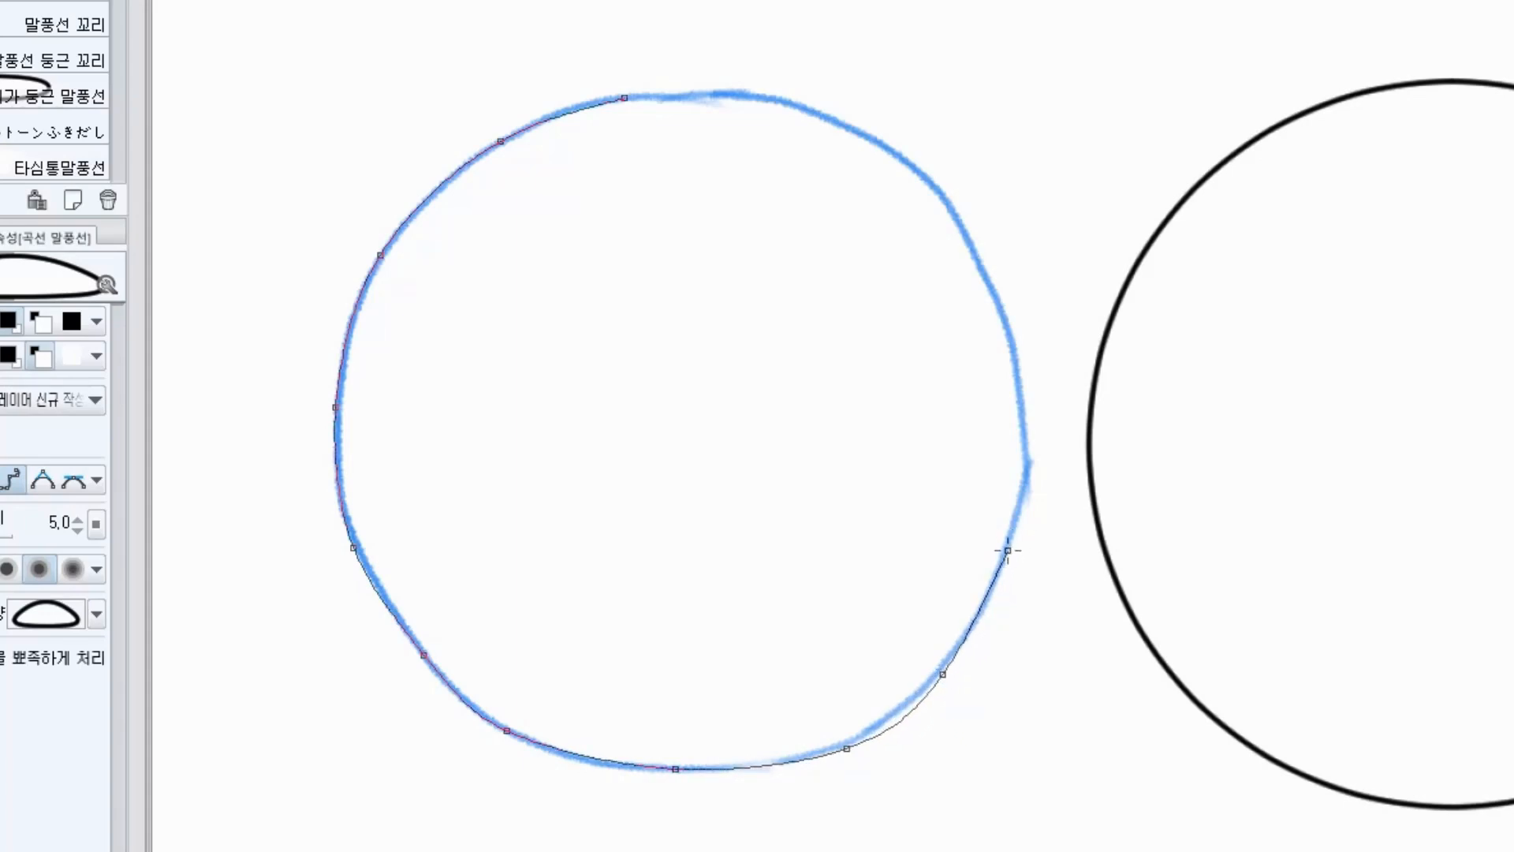
pyautogui.click(1013, 541)
pyautogui.click(1019, 378)
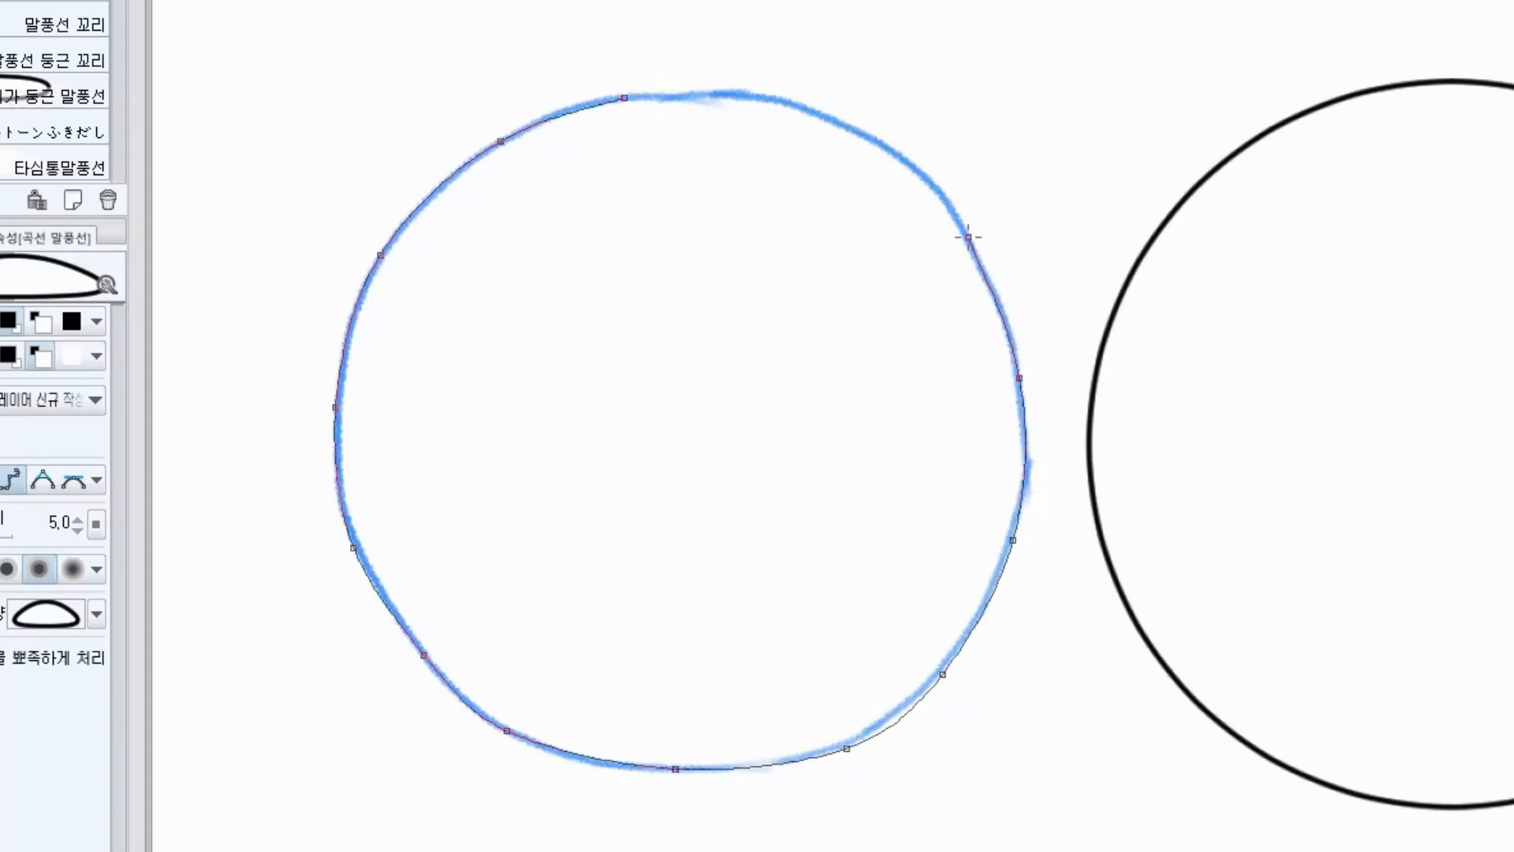
pyautogui.click(967, 235)
pyautogui.click(868, 136)
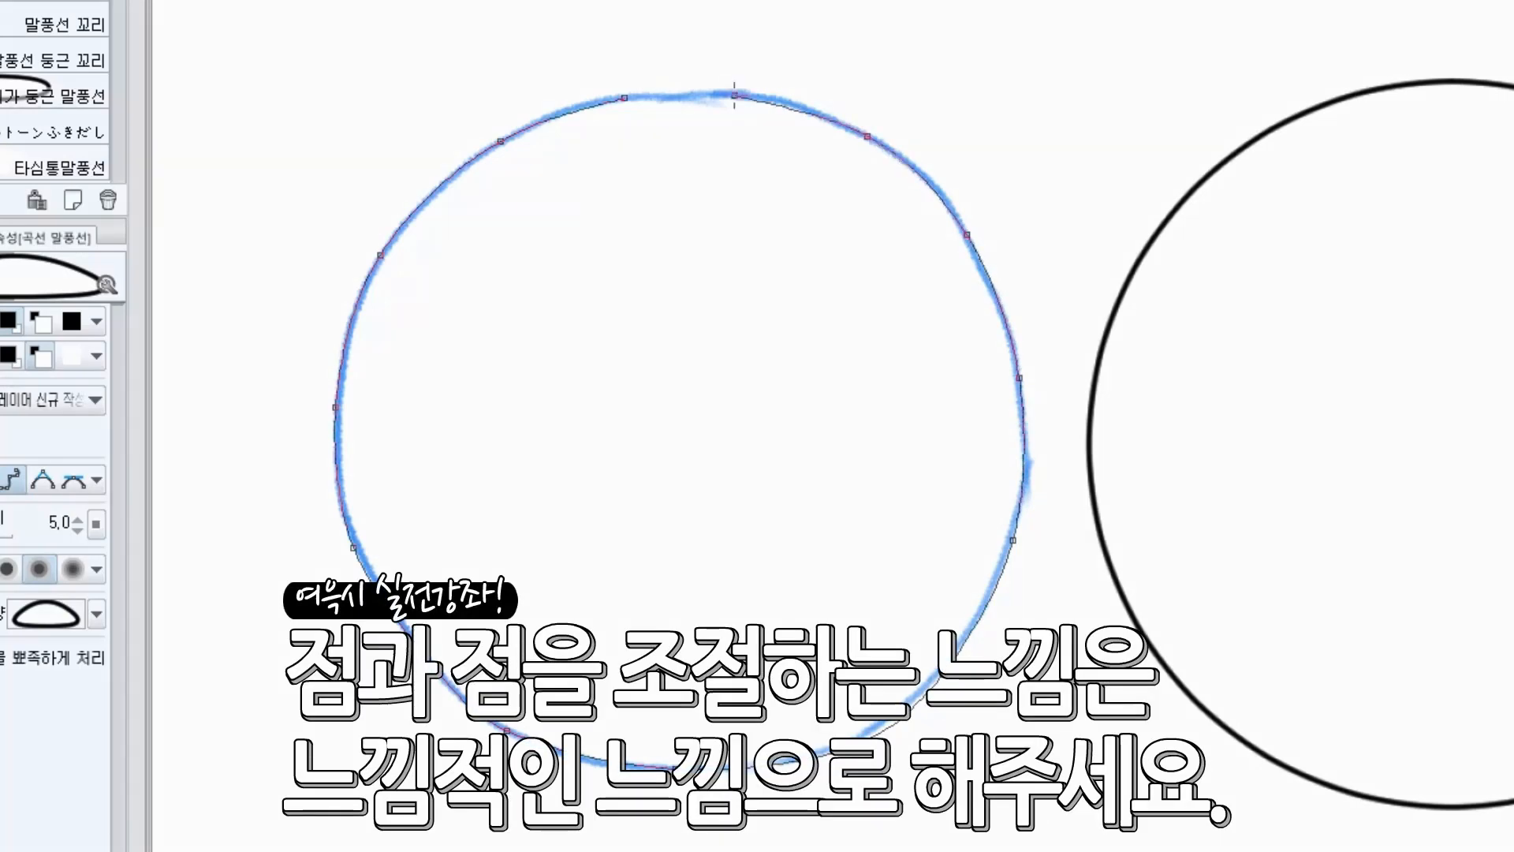
pyautogui.click(716, 96)
pyautogui.click(626, 97)
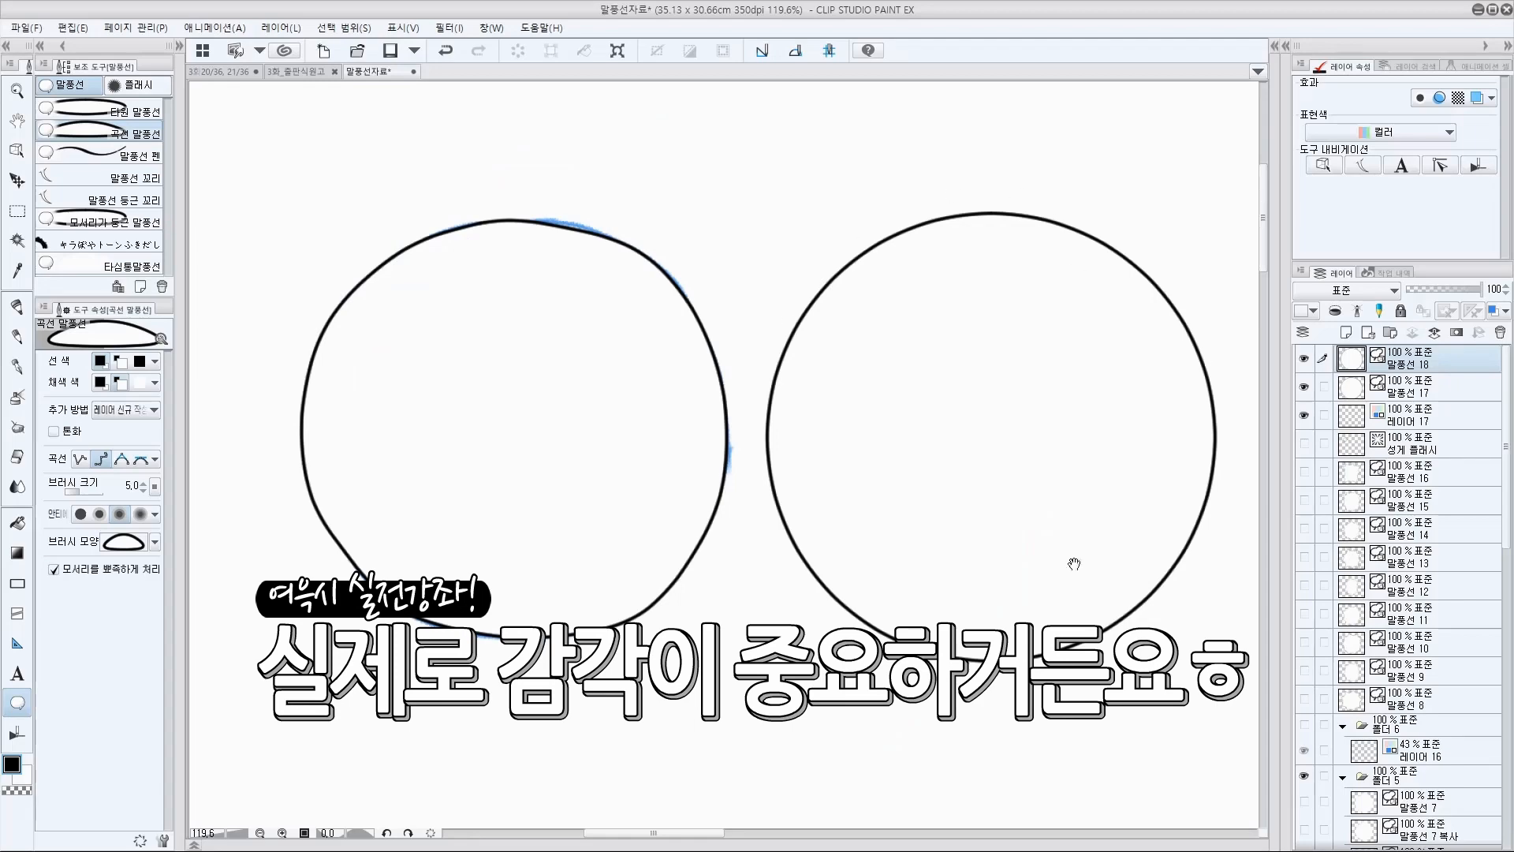
# Step: Select the traced balloon and nudge its control points along the lower and upper outline to smooth the curve
pyautogui.keyDown('ctrl'); pyautogui.click(491, 458); pyautogui.keyUp('ctrl')
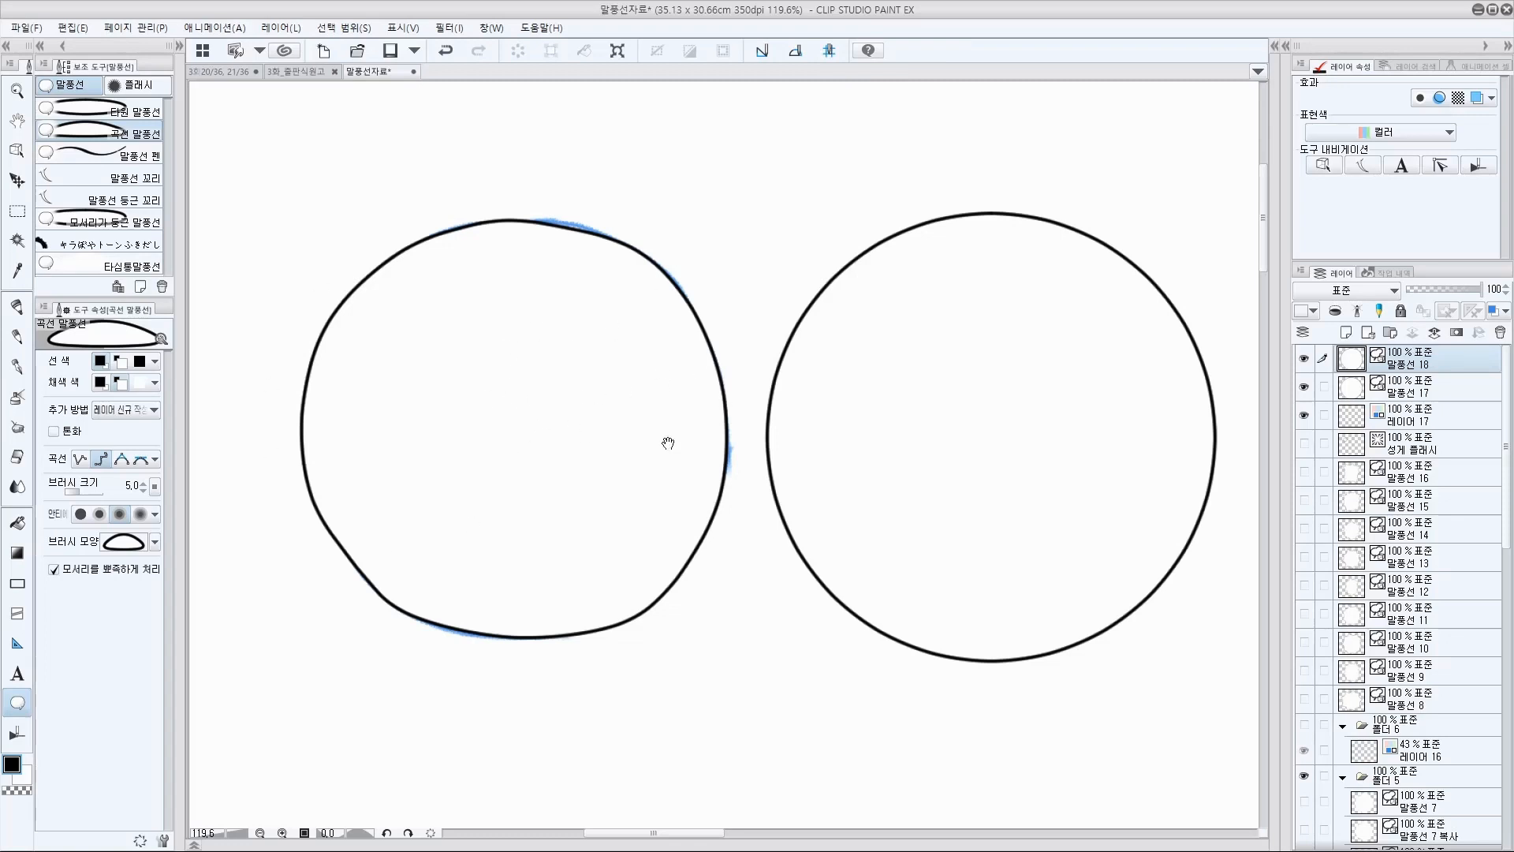
pyautogui.click(493, 451)
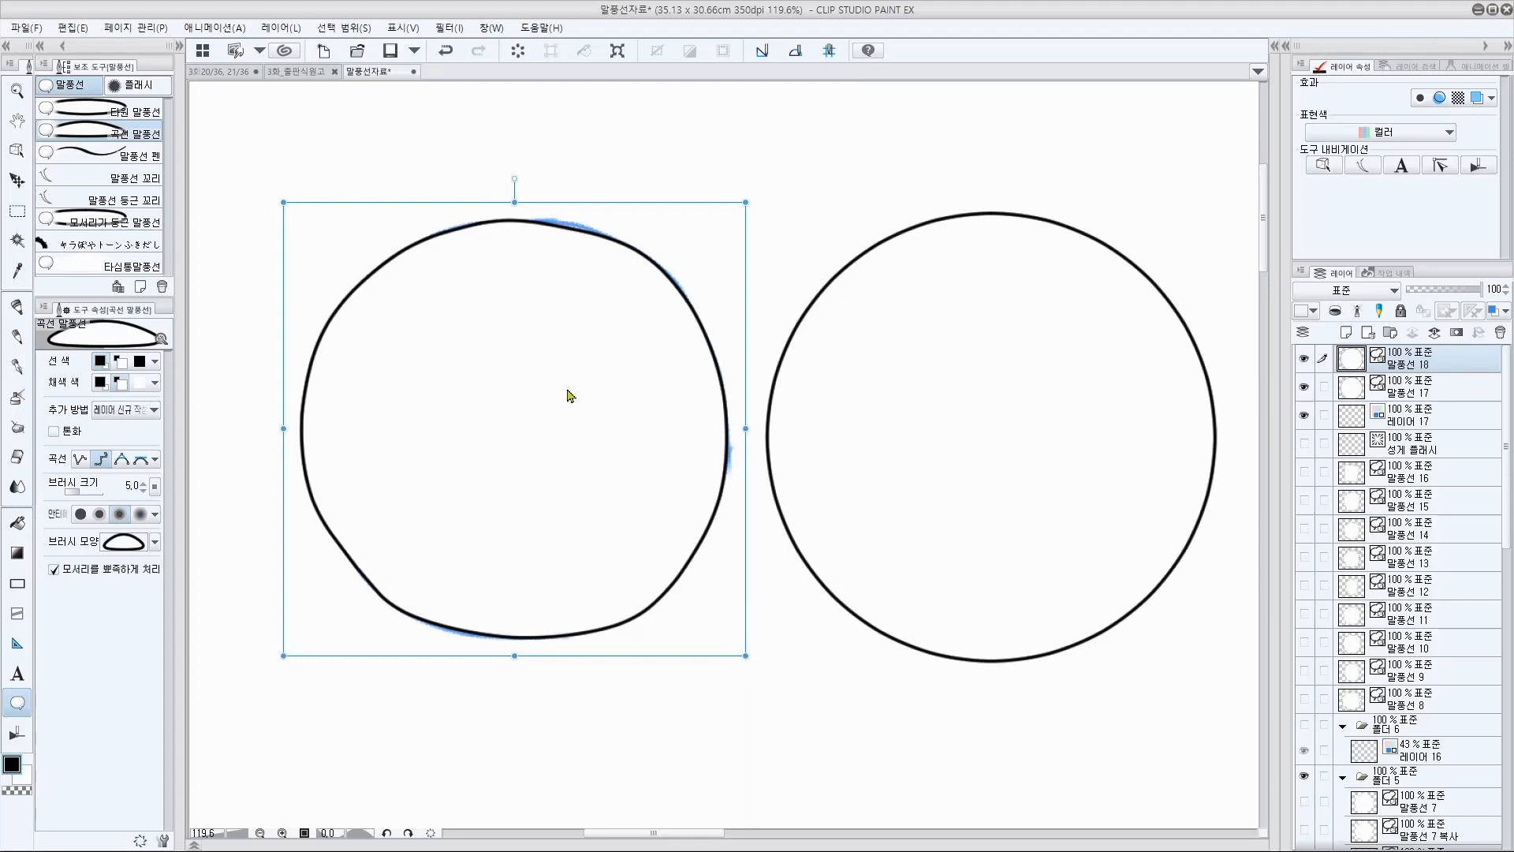
pyautogui.press('ctrl')
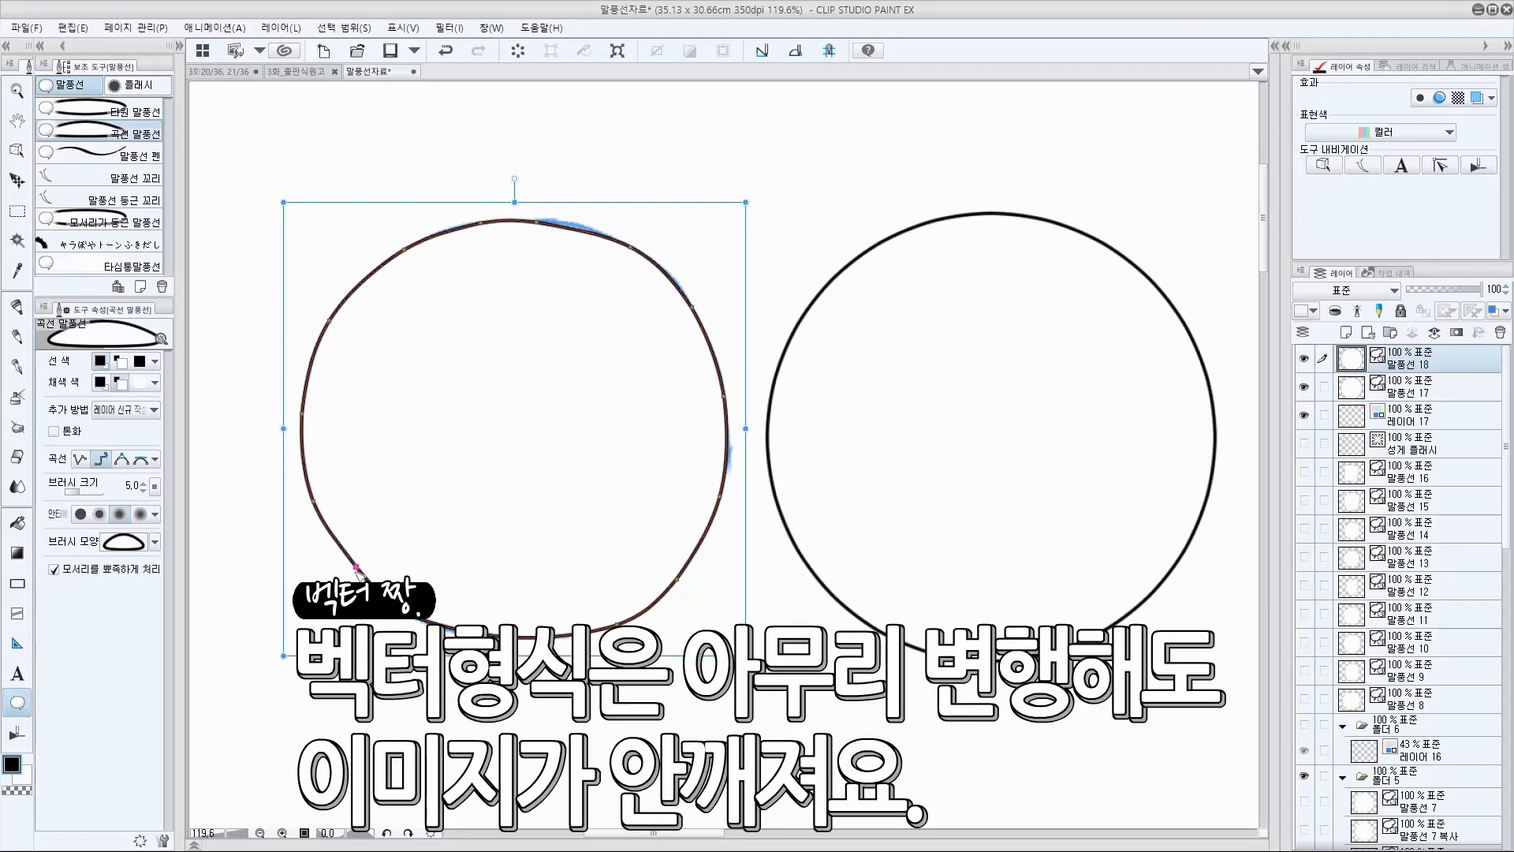
pyautogui.moveTo(357, 570); pyautogui.dragTo(356, 574)
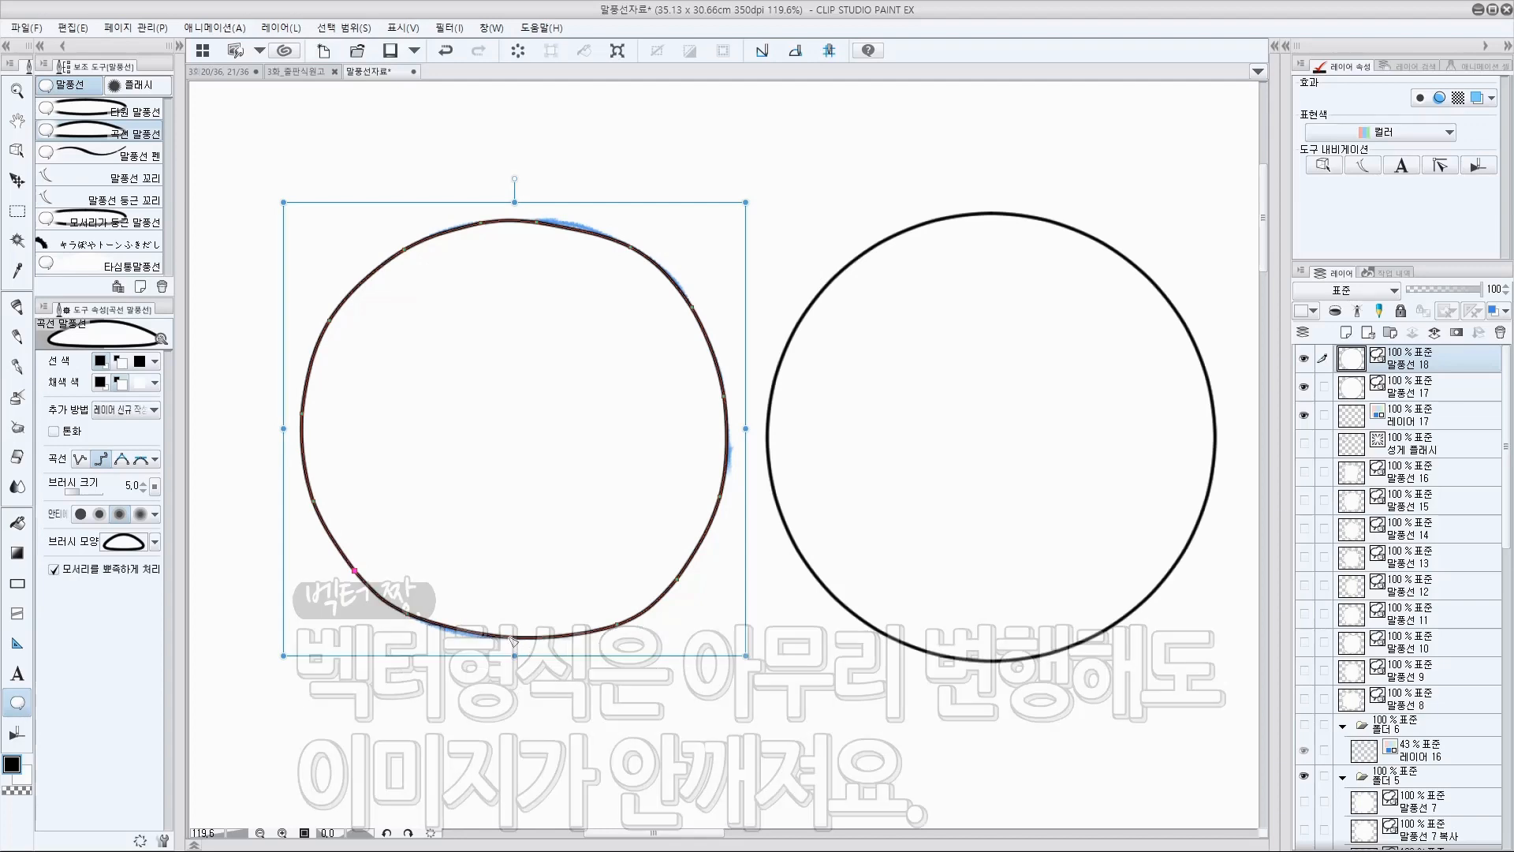
pyautogui.moveTo(511, 629); pyautogui.dragTo(504, 644)
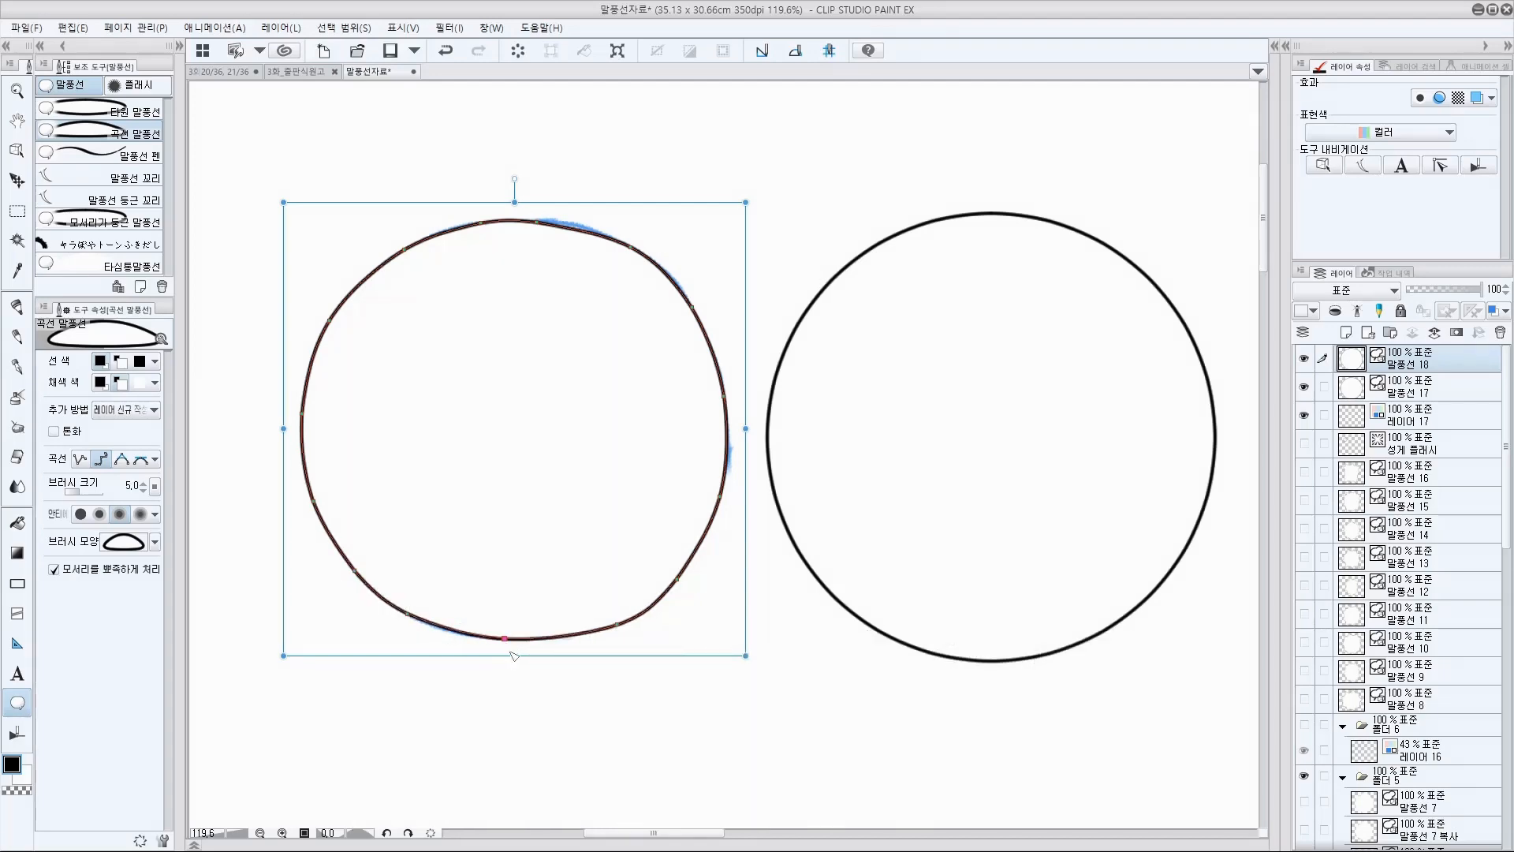
pyautogui.click(685, 571)
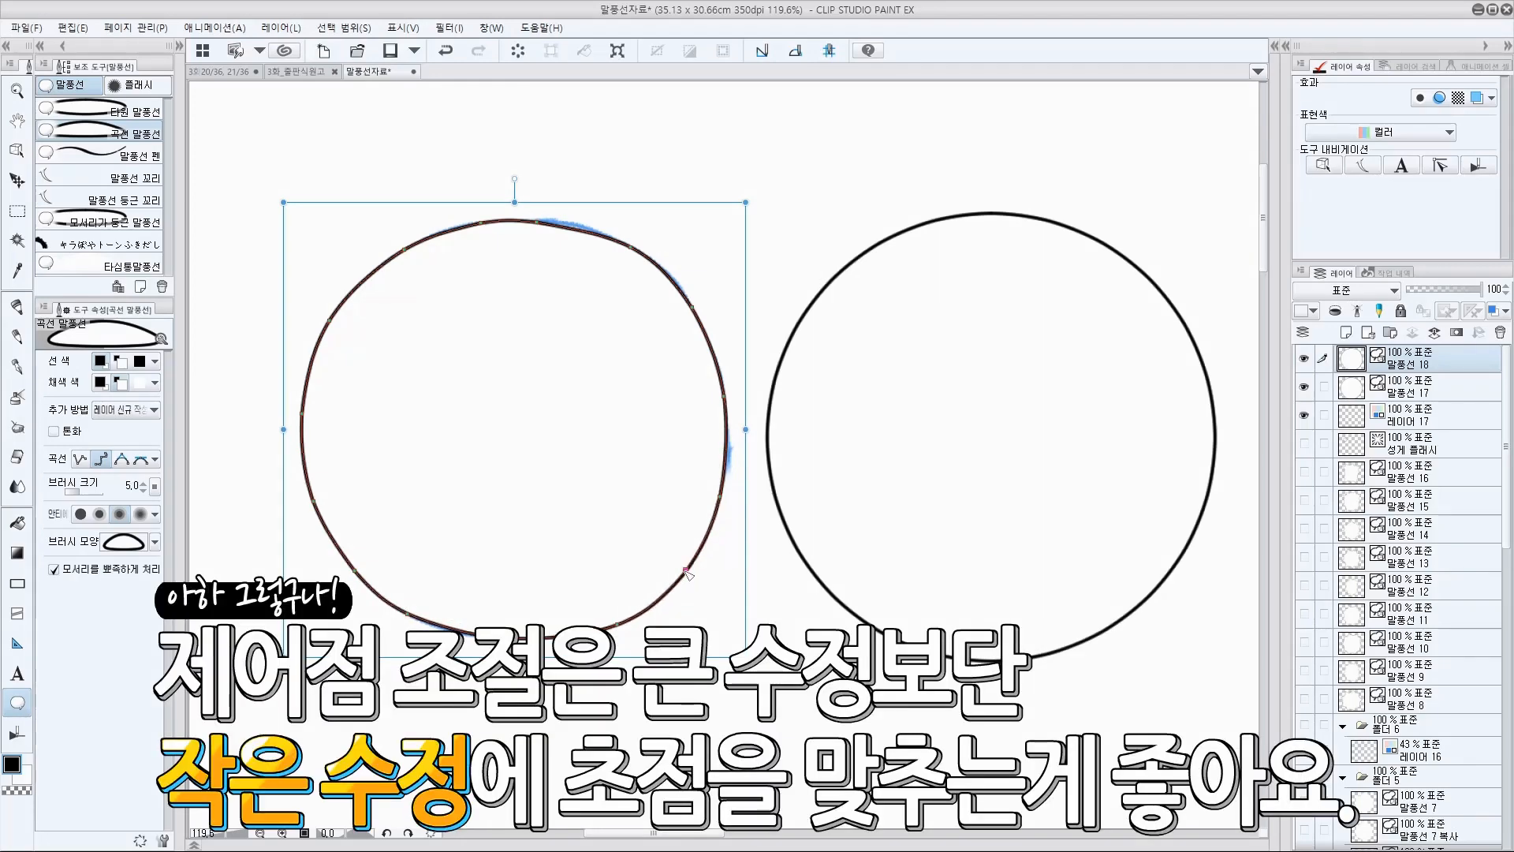
pyautogui.click(557, 224)
pyautogui.click(790, 457)
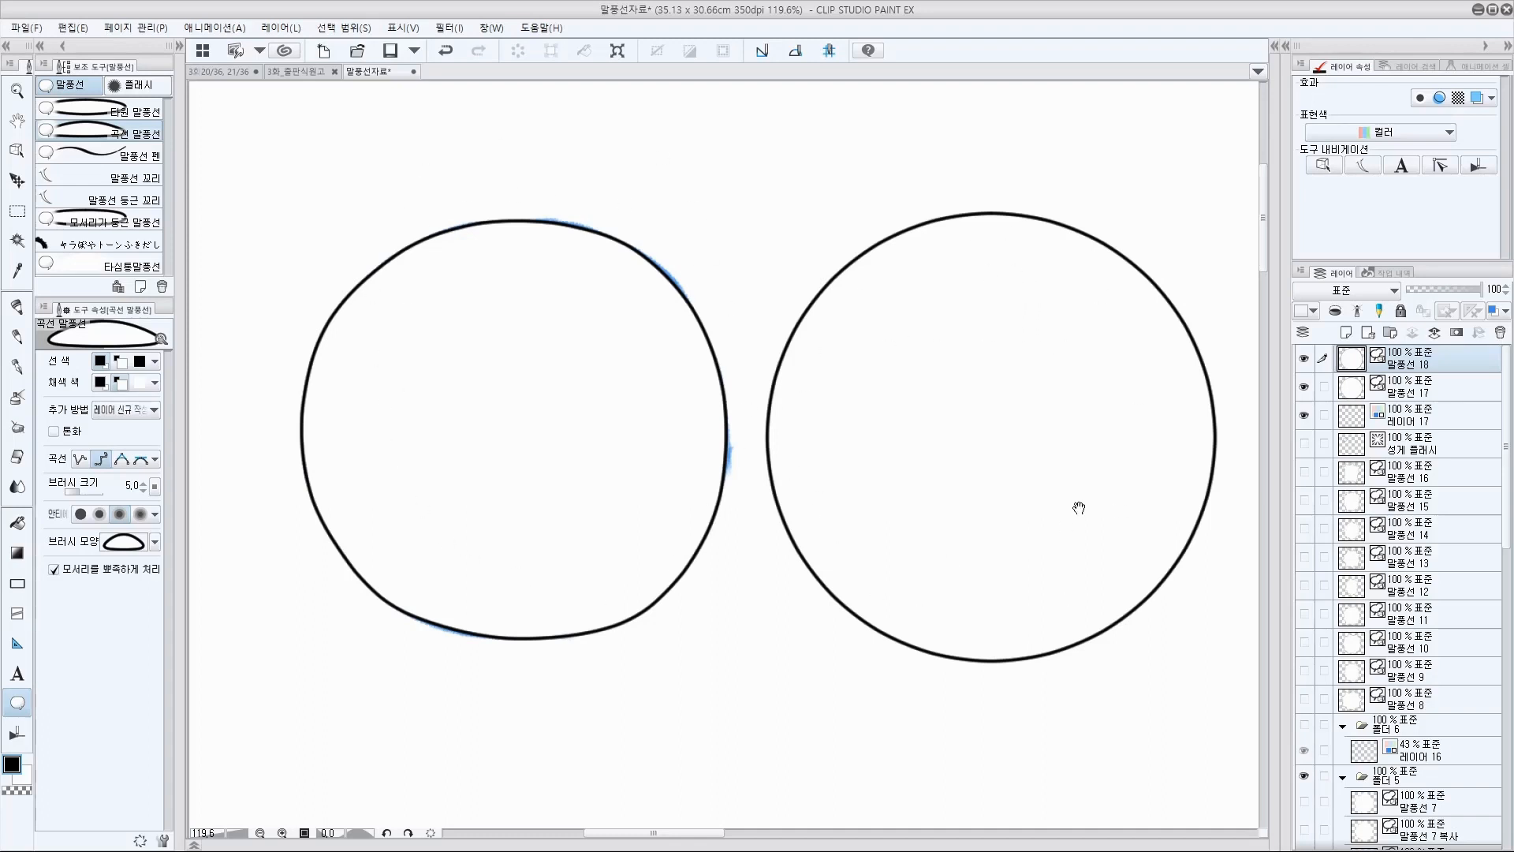
# Step: Compare the traced balloon with the blue sketch beneath by hiding and showing layer 말풍선 18
pyautogui.click(495, 221)
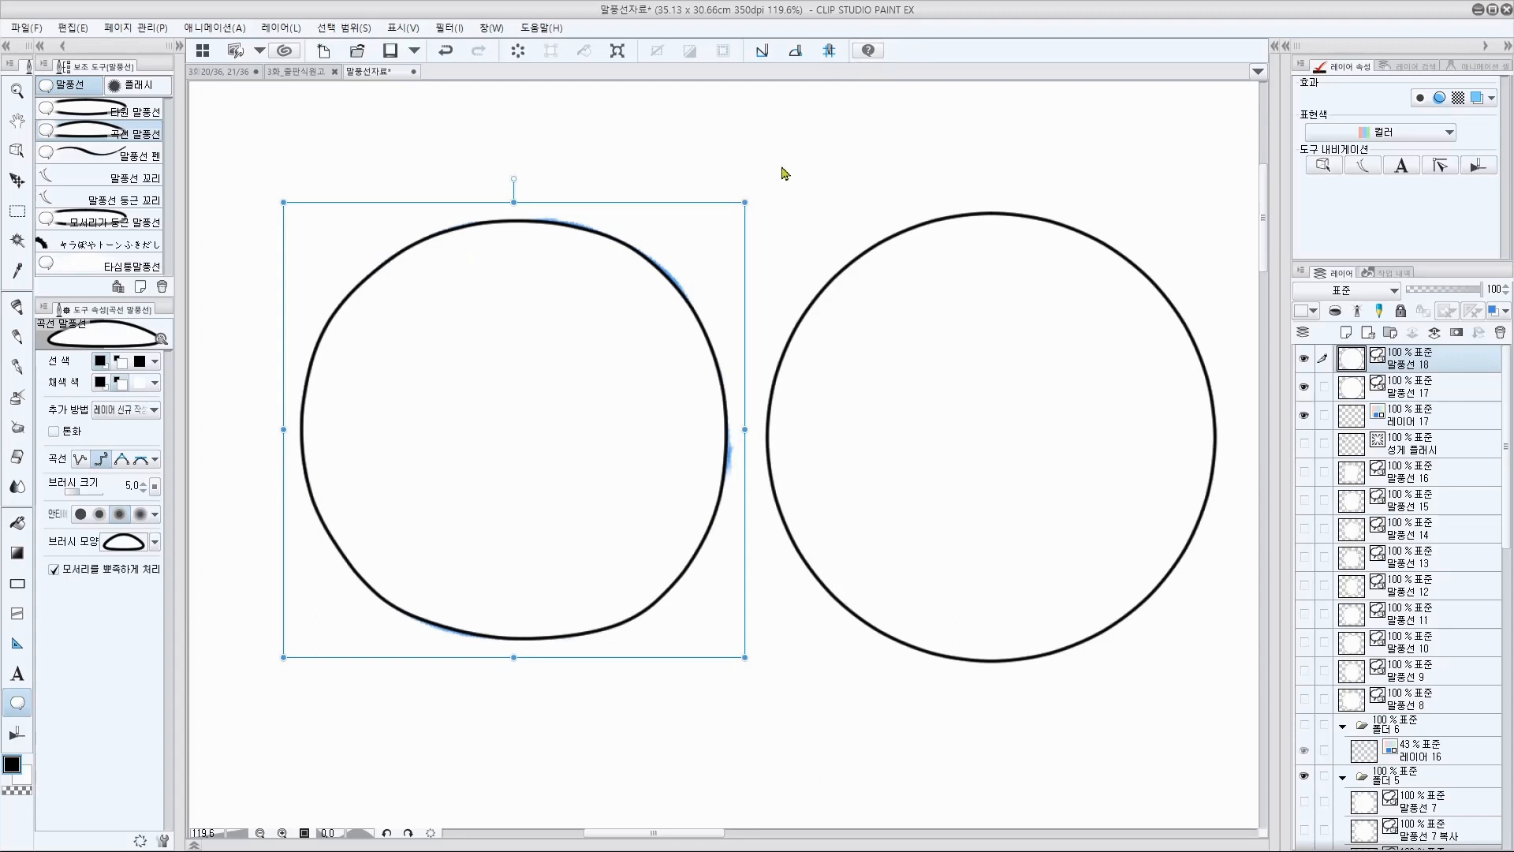
pyautogui.hotkey('ctrl', 'd')
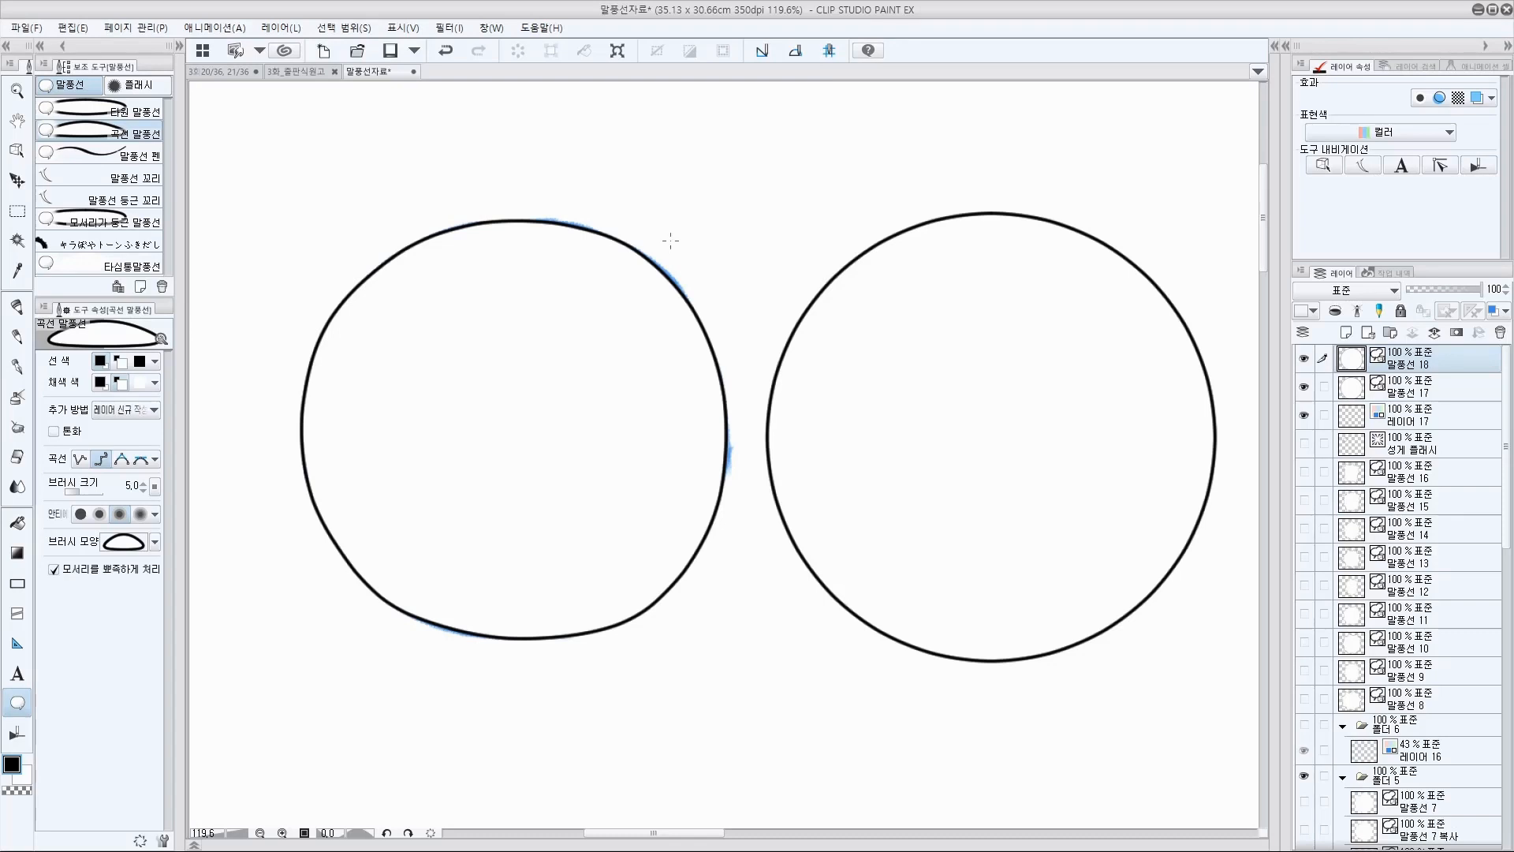
pyautogui.click(1305, 361)
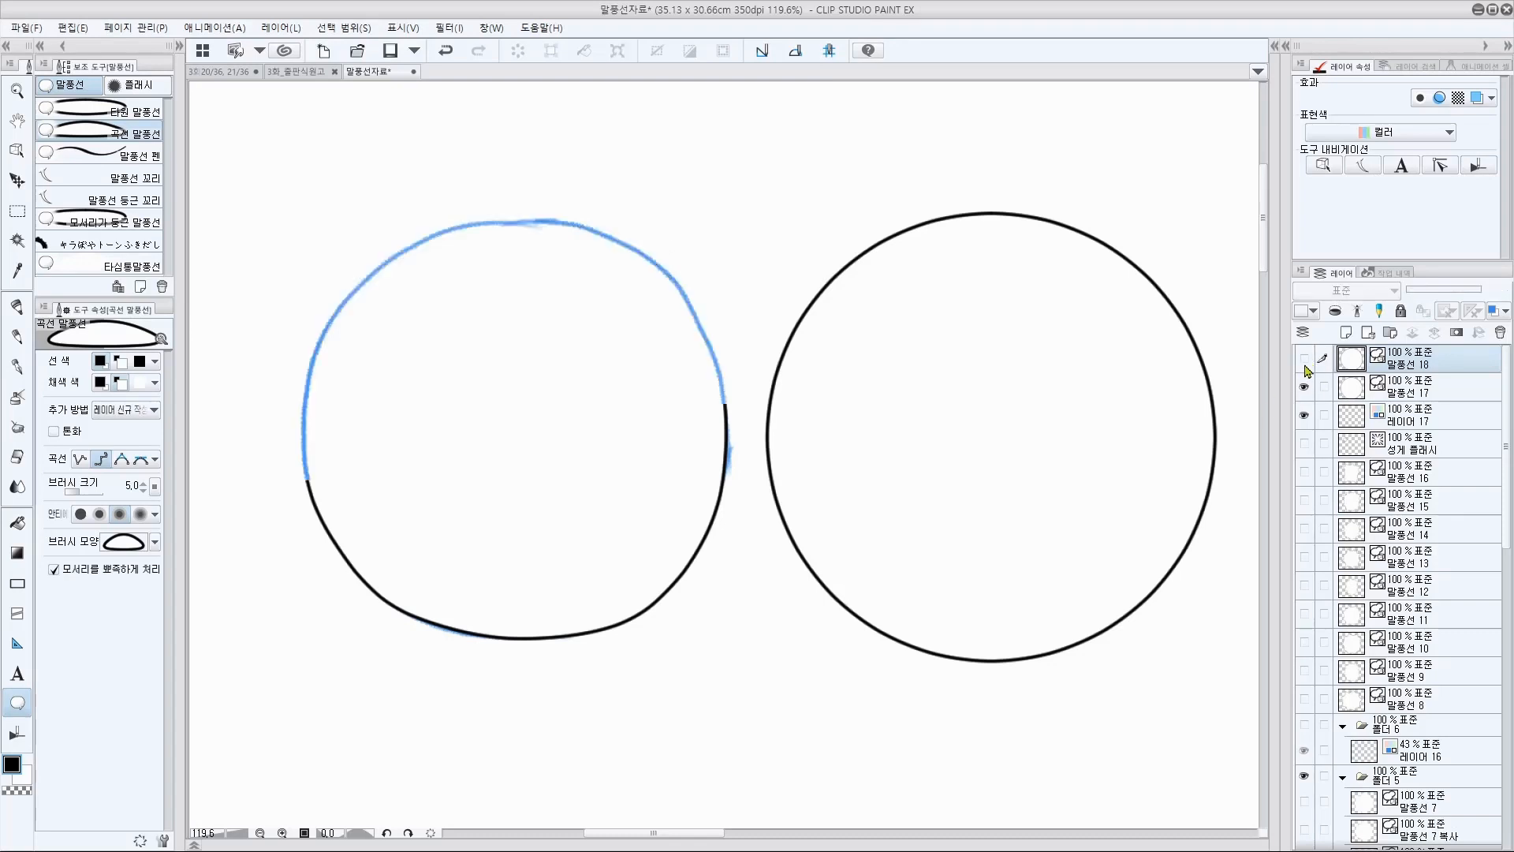
pyautogui.click(1305, 363)
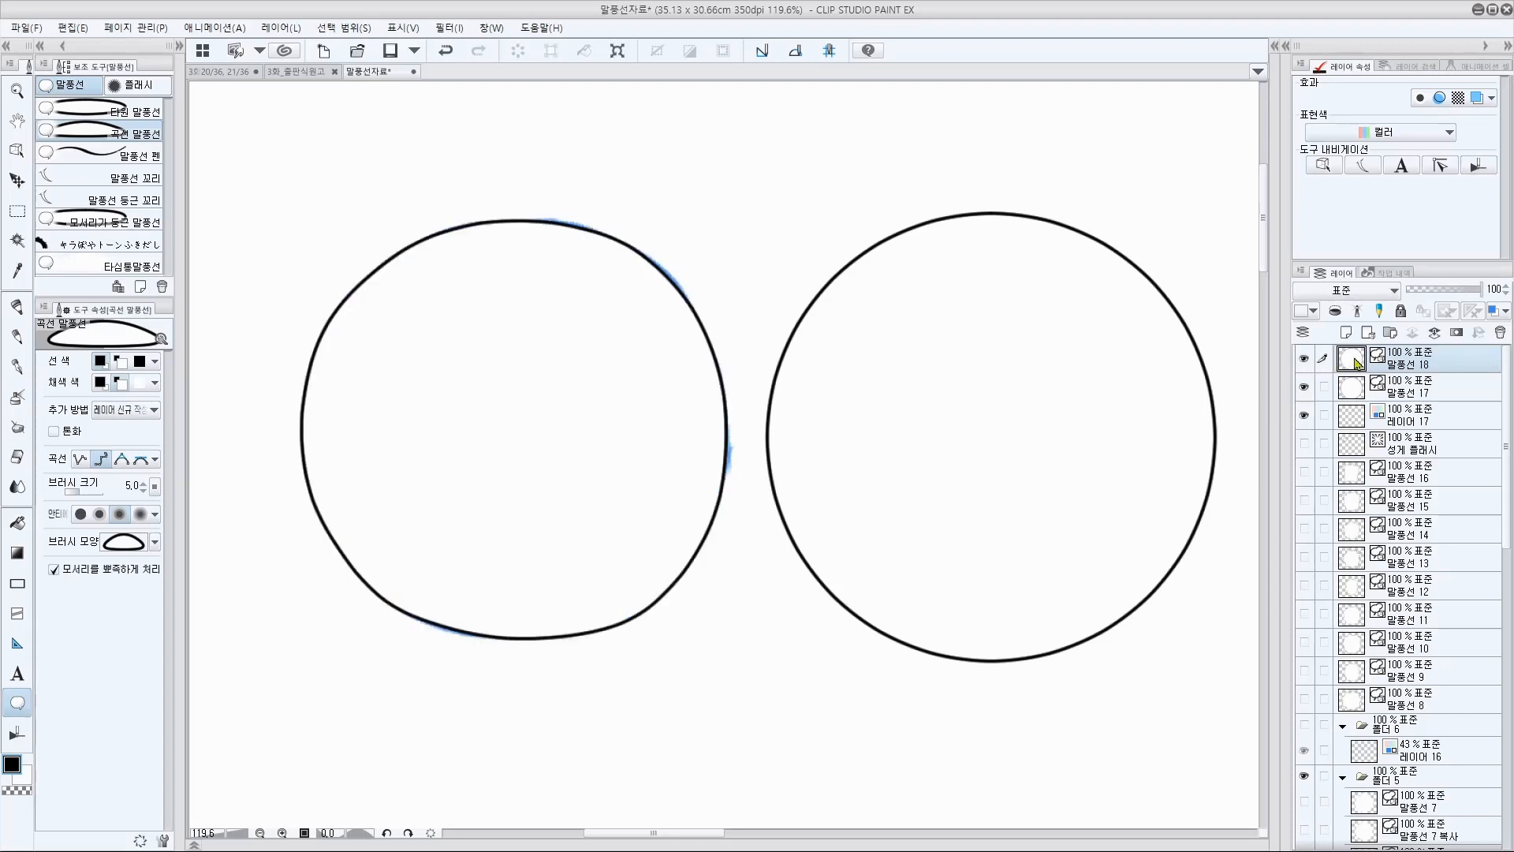
# Step: Move the traced balloon layer off the blue sketch to the right of the ellipse balloon
pyautogui.press('k')
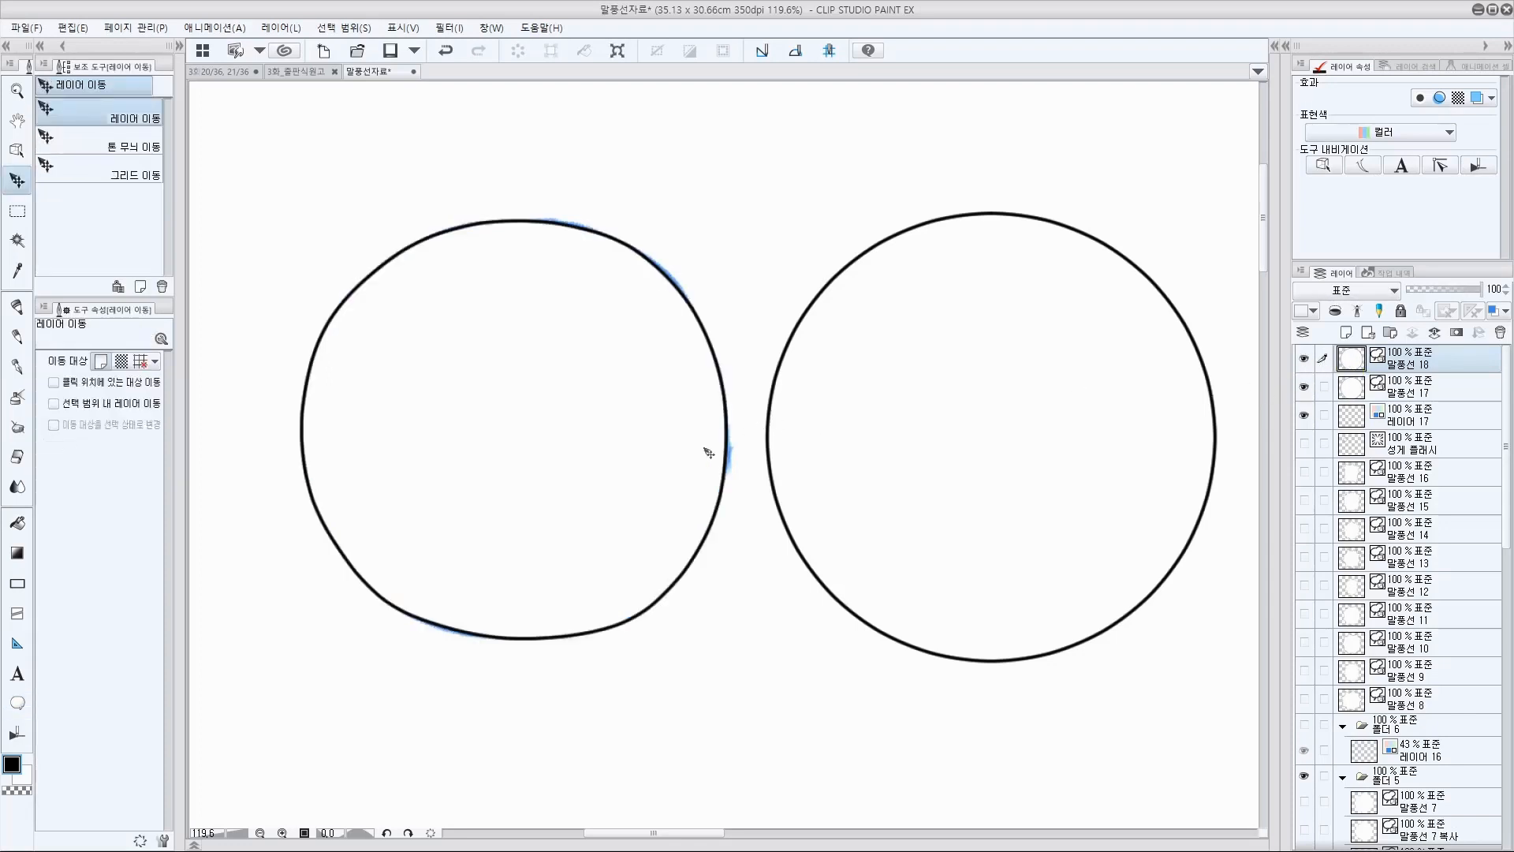
pyautogui.moveTo(612, 477); pyautogui.dragTo(571, 412)
pyautogui.moveTo(480, 416)
pyautogui.mouseDown()
pyautogui.moveTo(581, 700)
pyautogui.moveTo(585, 520)
pyautogui.moveTo(1000, 381)
pyautogui.moveTo(1062, 328)
pyautogui.moveTo(1011, 355)
pyautogui.mouseUp()
pyautogui.scroll(-3, 607, 655)
pyautogui.scroll(3, 991, 310)
pyautogui.moveTo(937, 444); pyautogui.dragTo(921, 458)
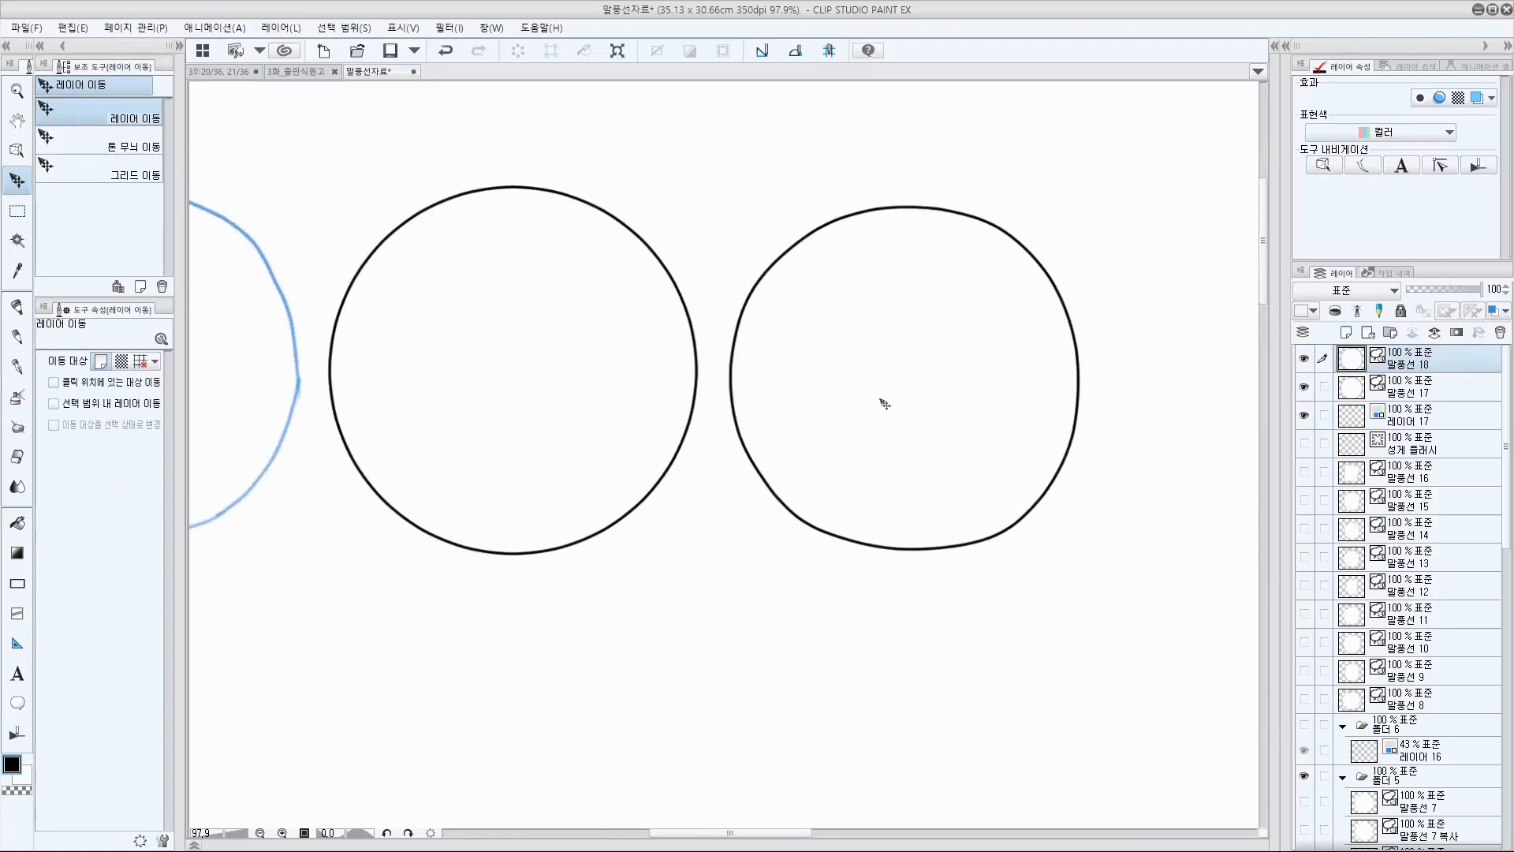
# Step: Move the traced balloon closer to the ellipse balloon and enlarge it slightly from its upper corner
pyautogui.press('o')
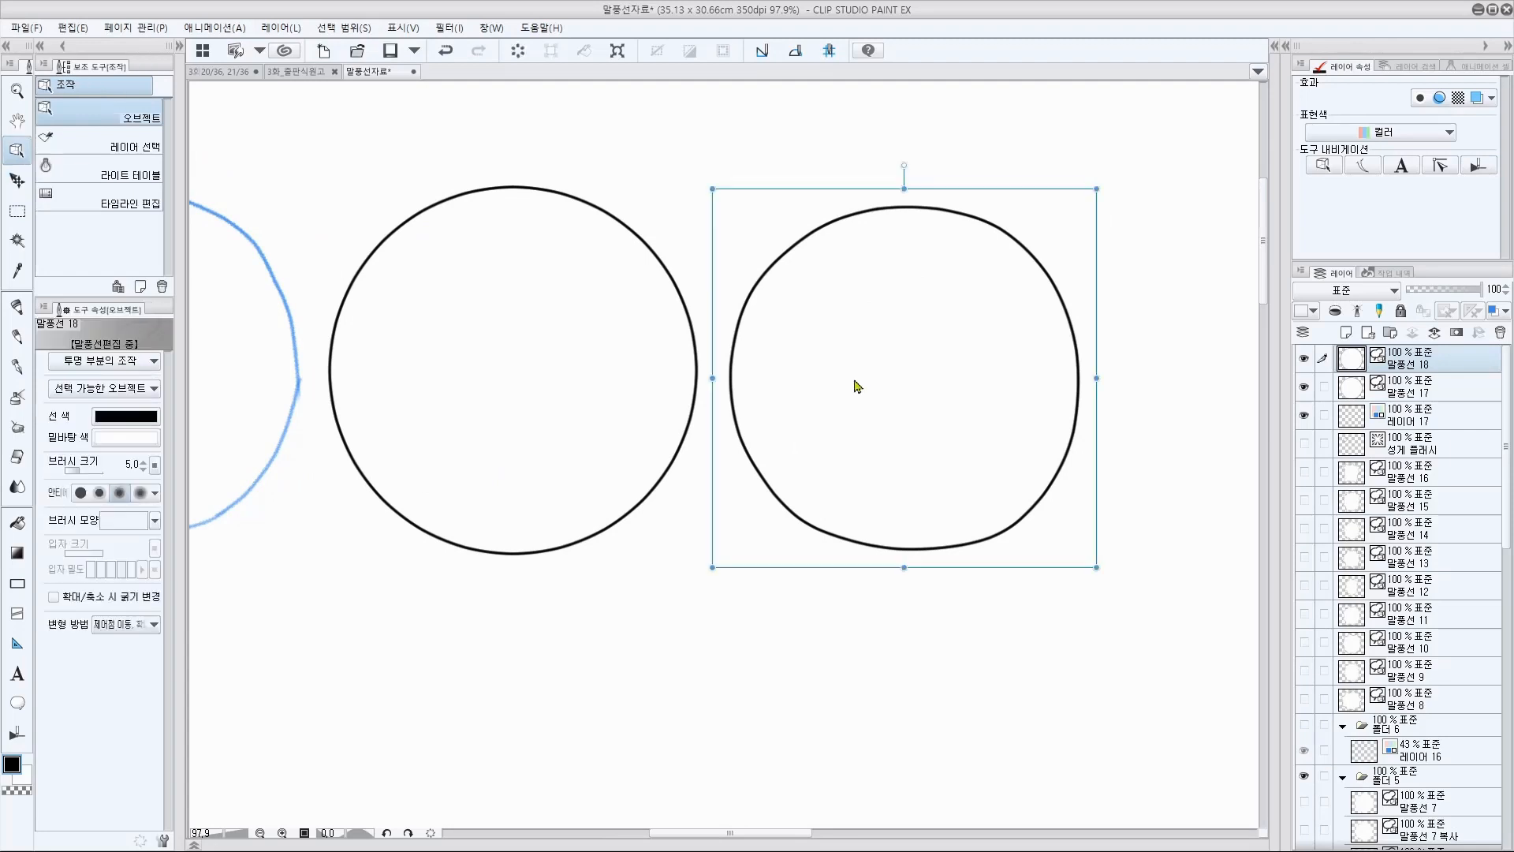
pyautogui.moveTo(899, 447); pyautogui.dragTo(919, 454)
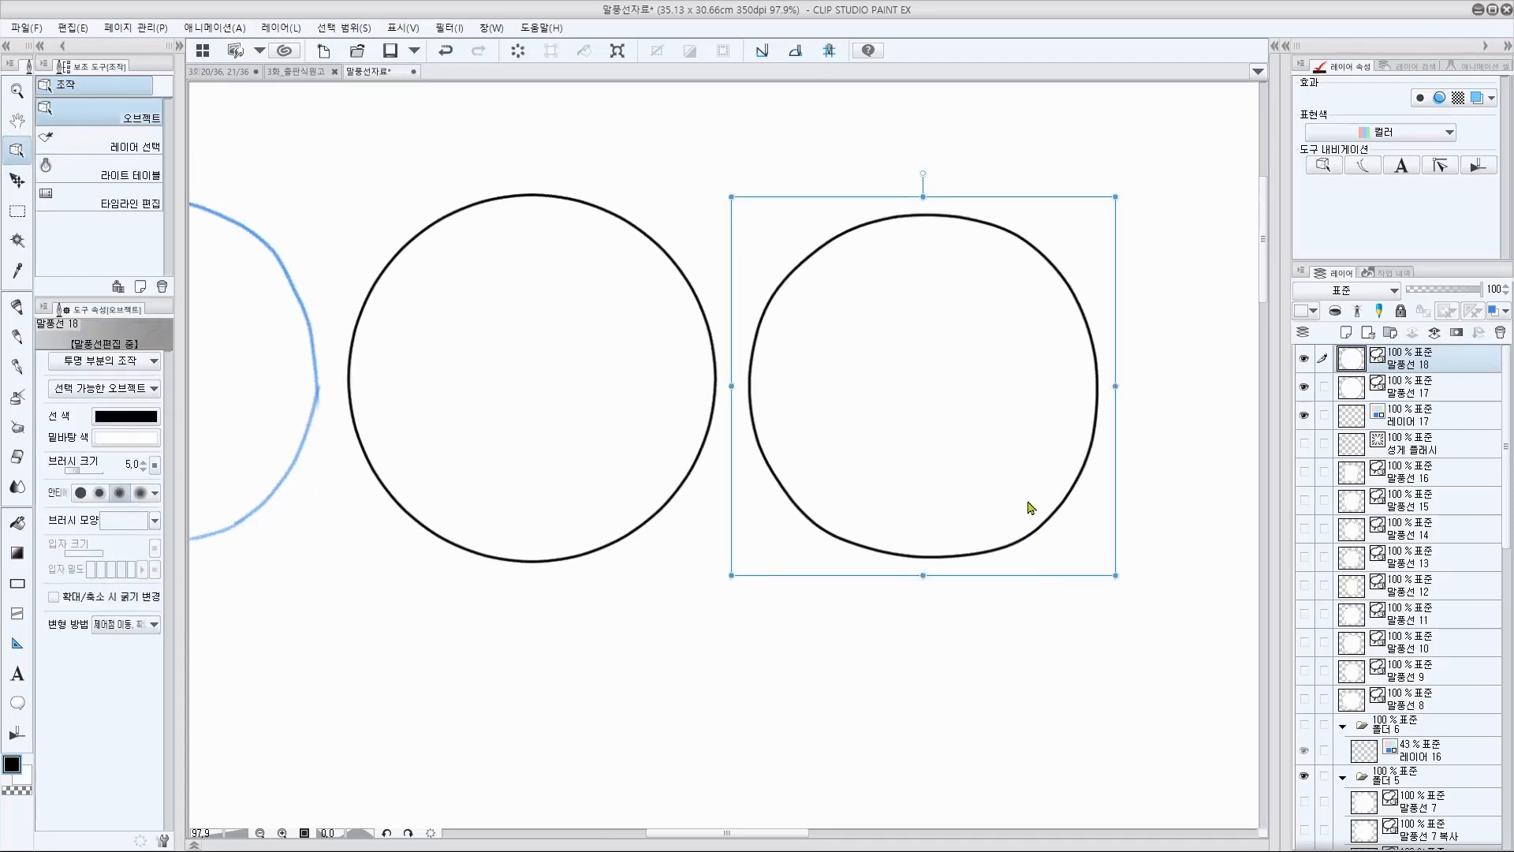
pyautogui.moveTo(991, 399); pyautogui.dragTo(976, 412)
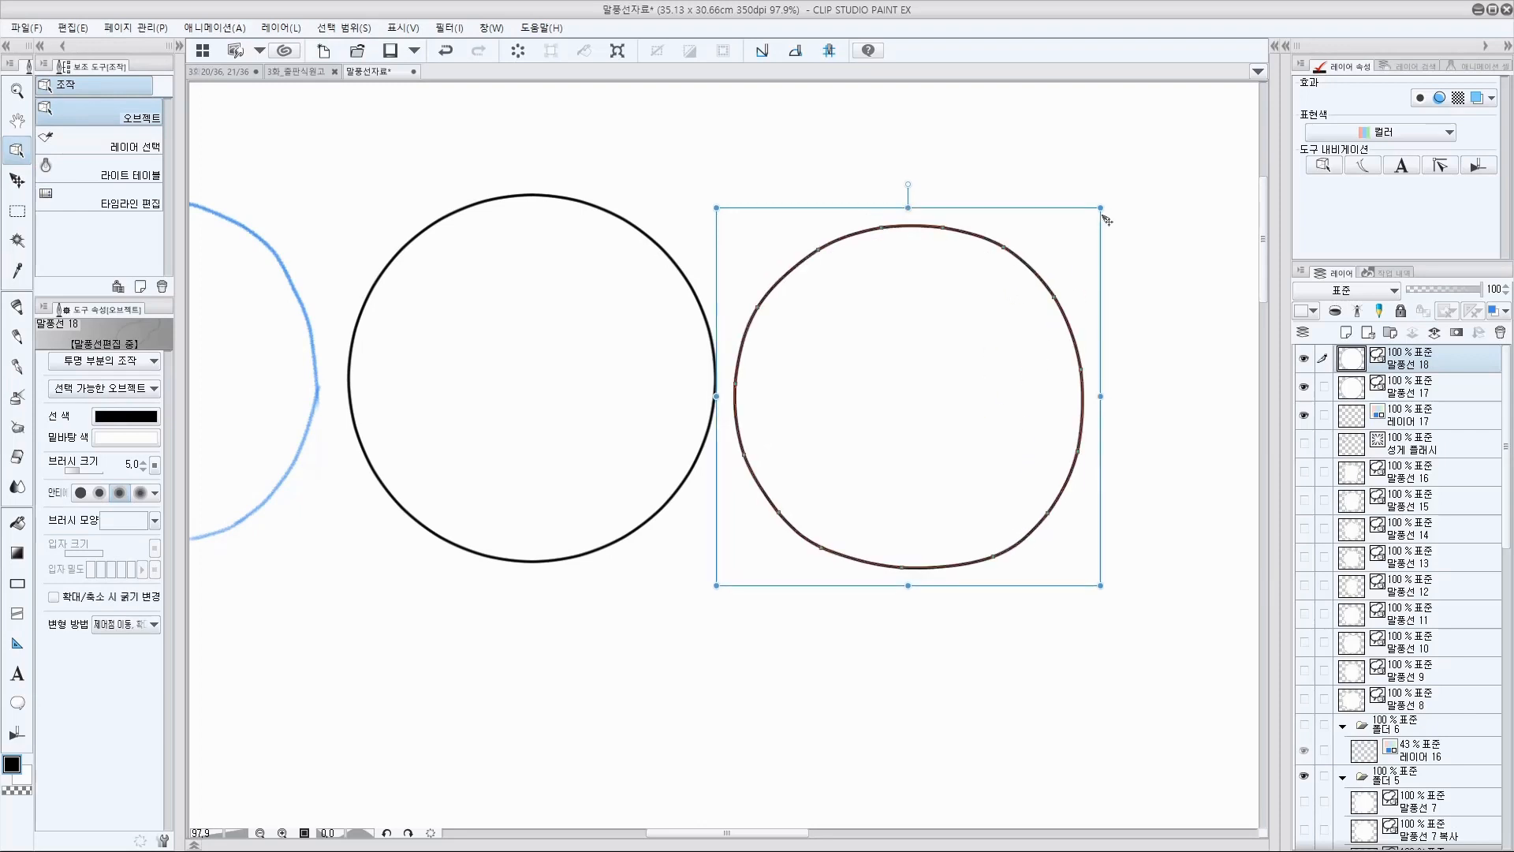
pyautogui.moveTo(1102, 209); pyautogui.dragTo(1131, 177)
pyautogui.press('space')
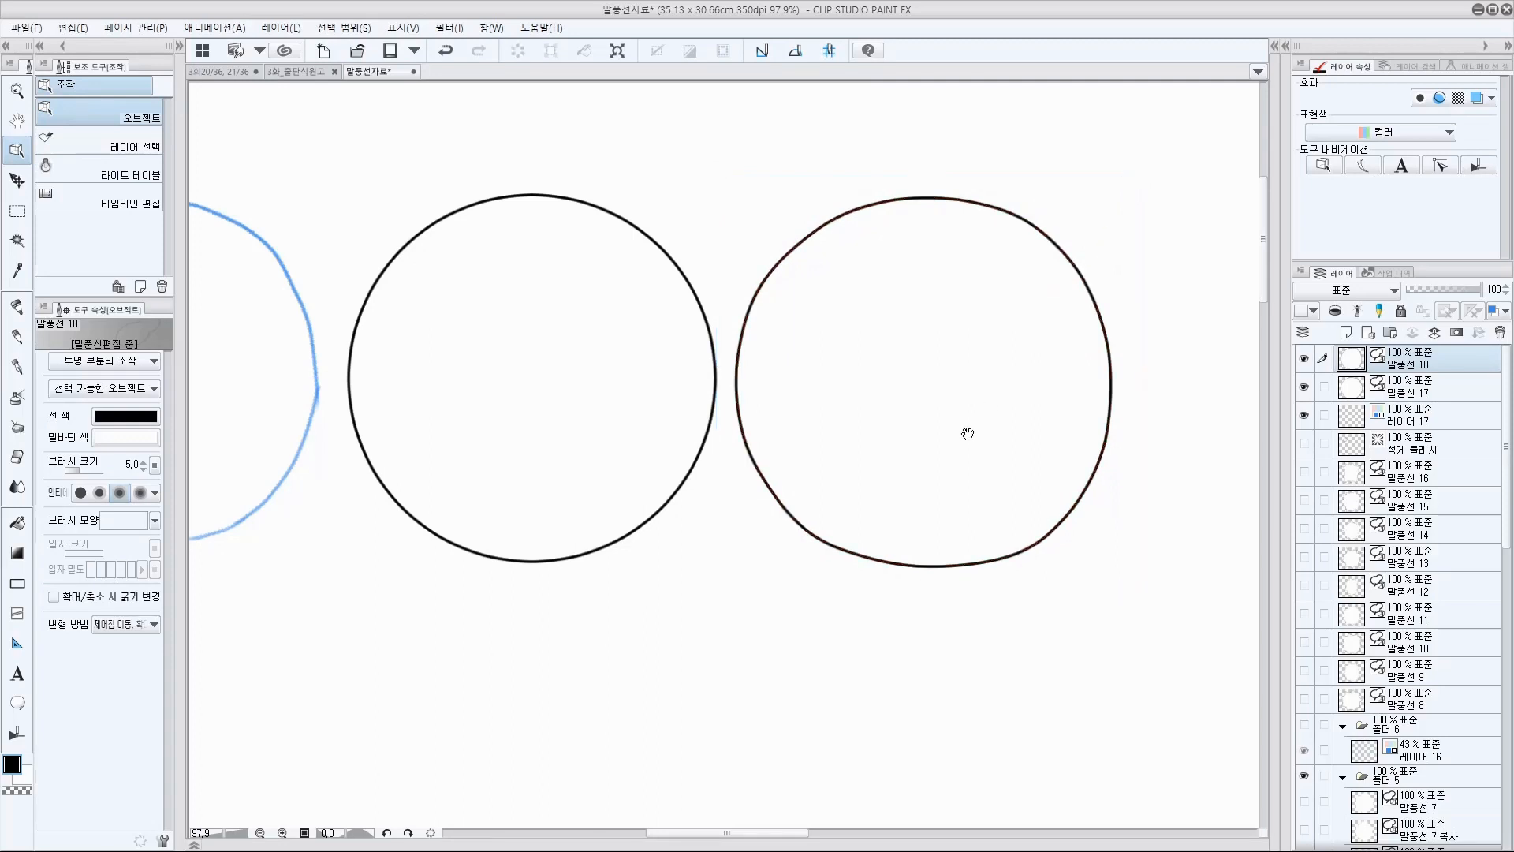
pyautogui.scroll(2, 1009, 429)
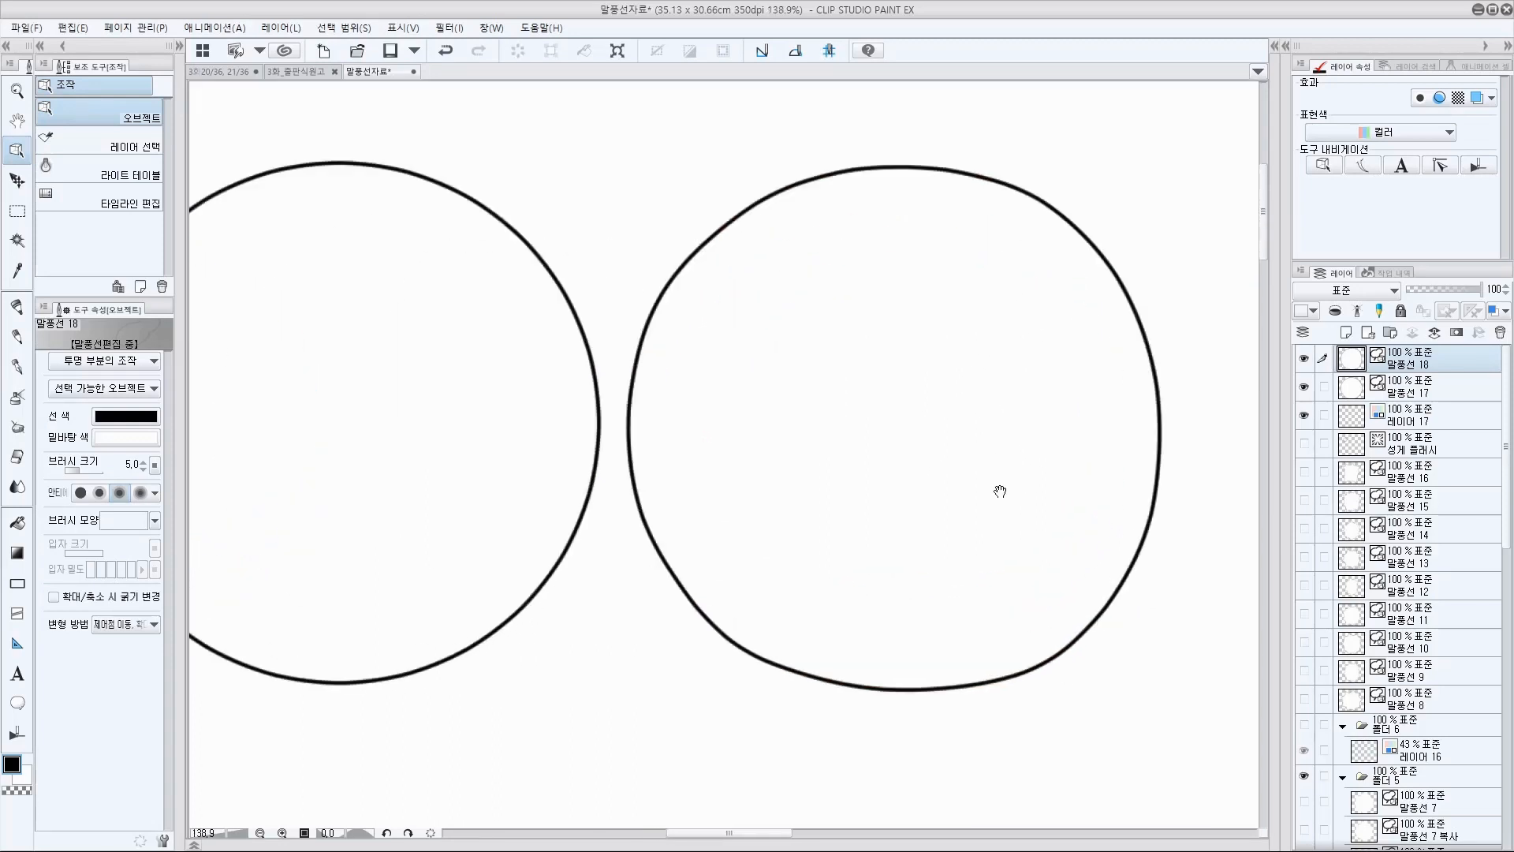
pyautogui.scroll(-1, 1037, 476)
pyautogui.scroll(-1, 1036, 476)
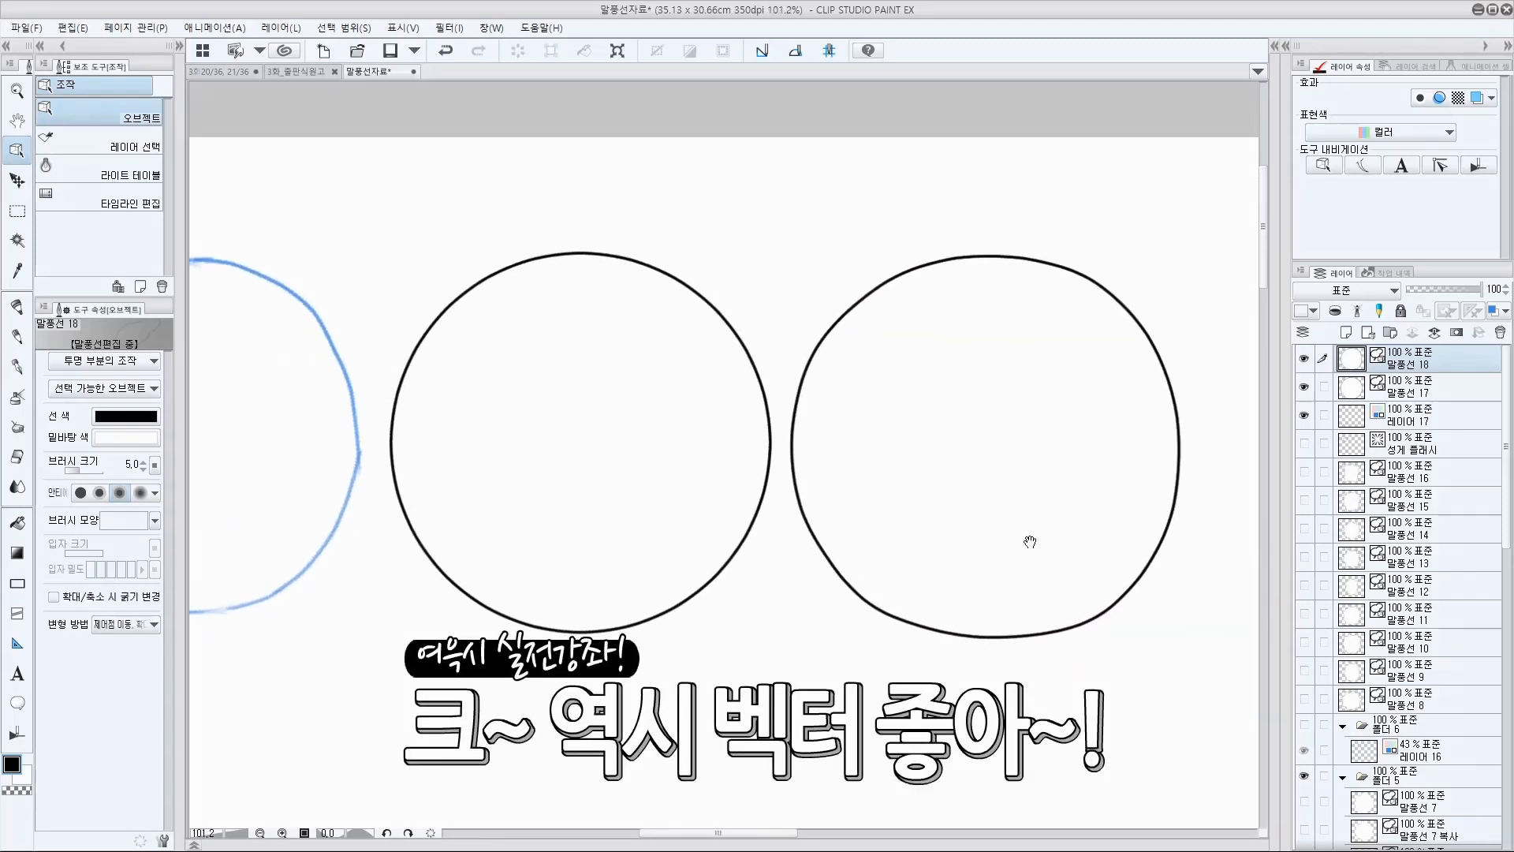
pyautogui.scroll(1, 1120, 548)
pyautogui.click(1095, 553)
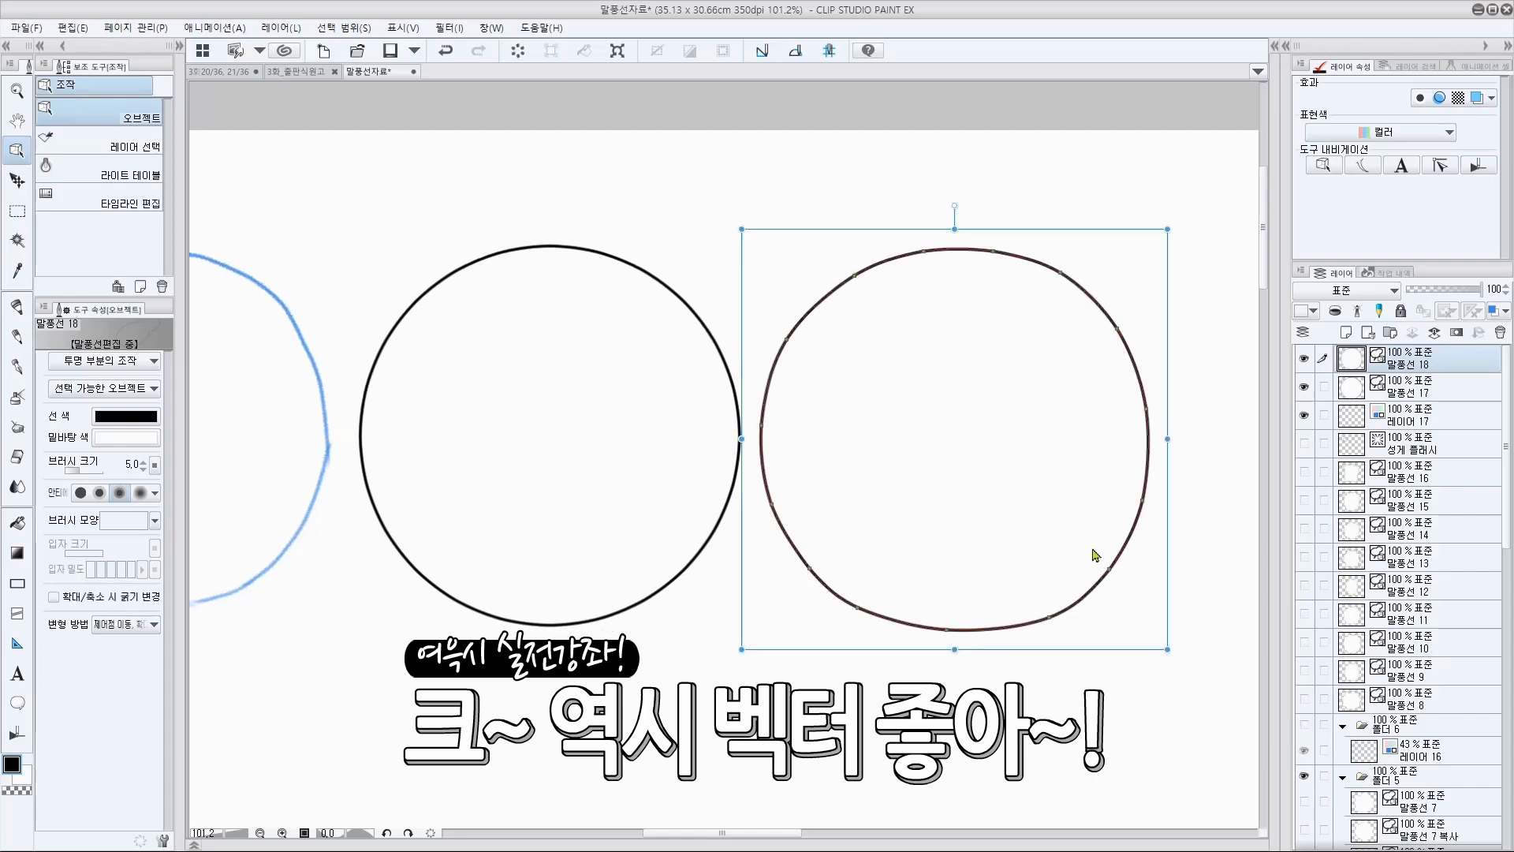
# Step: Compare the ellipse and traced balloon layers by selecting 말풍선 17 and 말풍선 18 alternately
pyautogui.click(1412, 386)
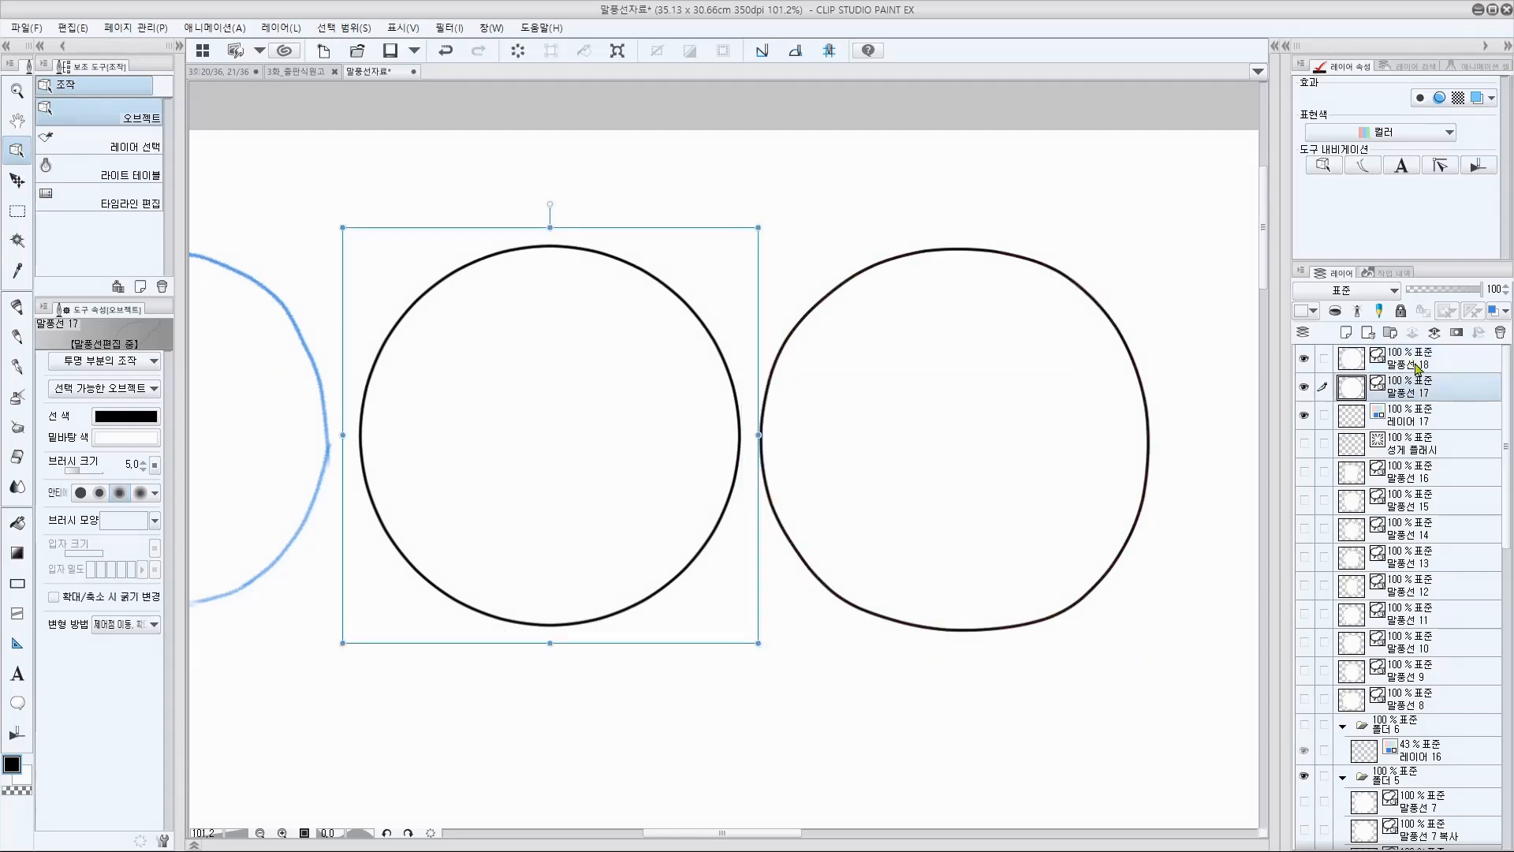
pyautogui.click(1411, 359)
pyautogui.click(1412, 416)
pyautogui.click(1411, 362)
pyautogui.click(1412, 387)
pyautogui.click(1411, 361)
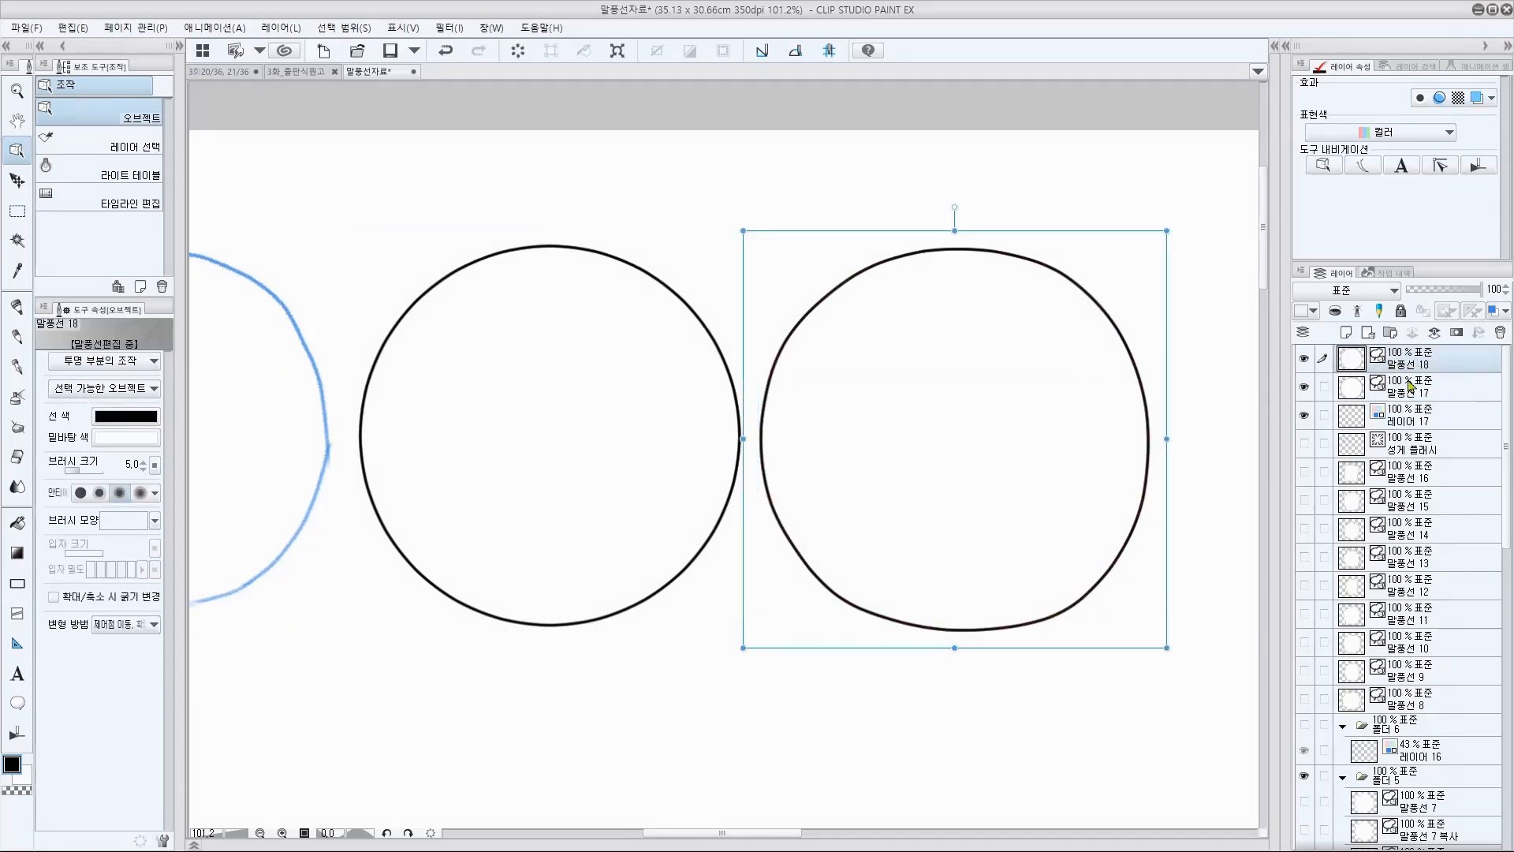
pyautogui.click(1412, 386)
pyautogui.click(1412, 361)
pyautogui.moveTo(868, 521); pyautogui.dragTo(740, 550)
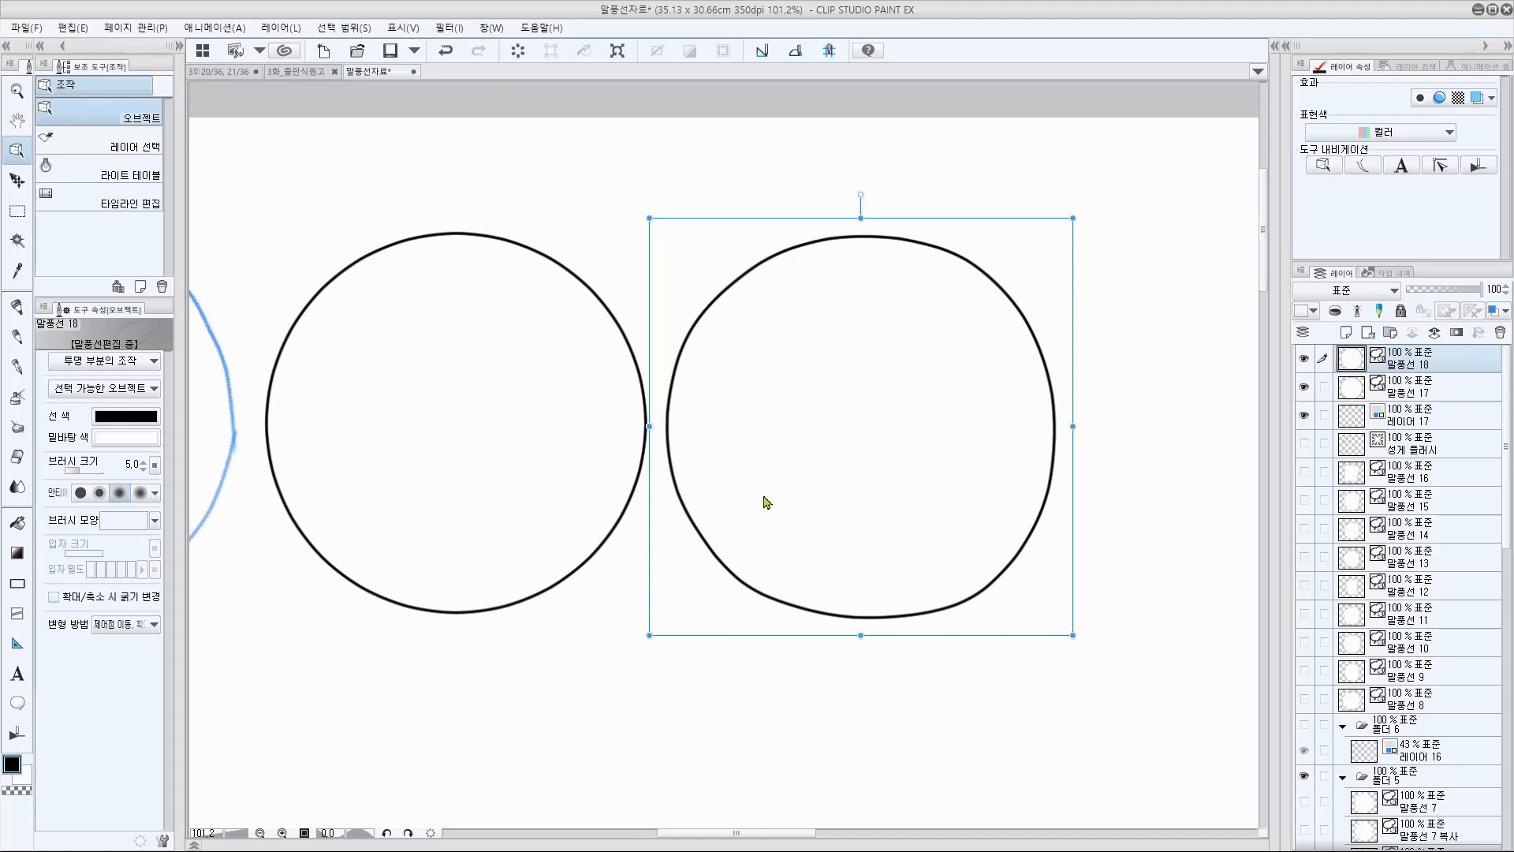
# Step: Rasterize the traced balloon layer 말풍선 18 and shift the drawing slightly away from the ellipse balloon
pyautogui.press('Escape')
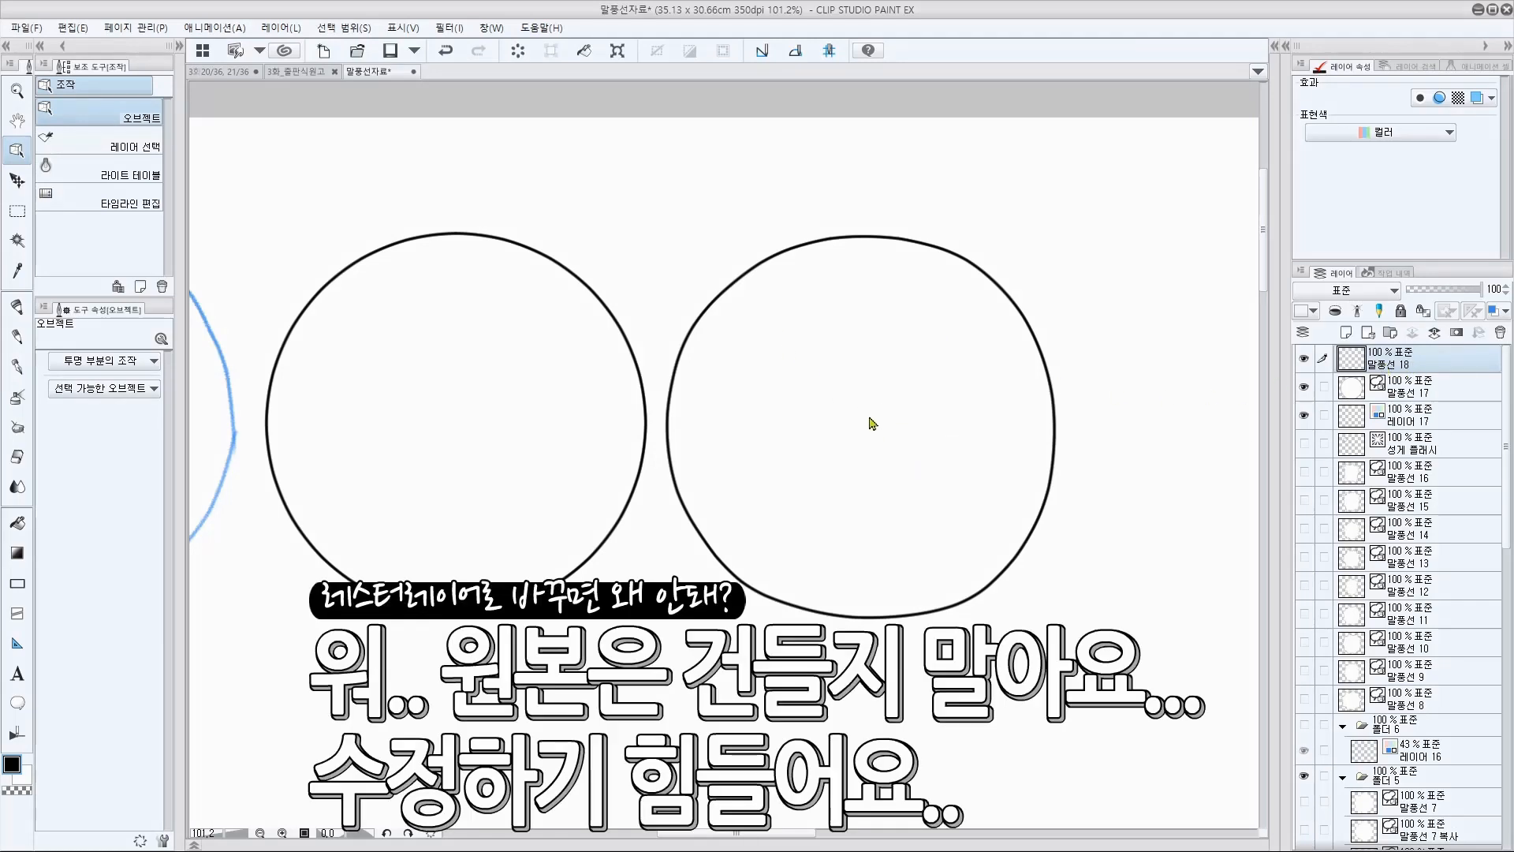
pyautogui.moveTo(895, 426); pyautogui.dragTo(895, 457)
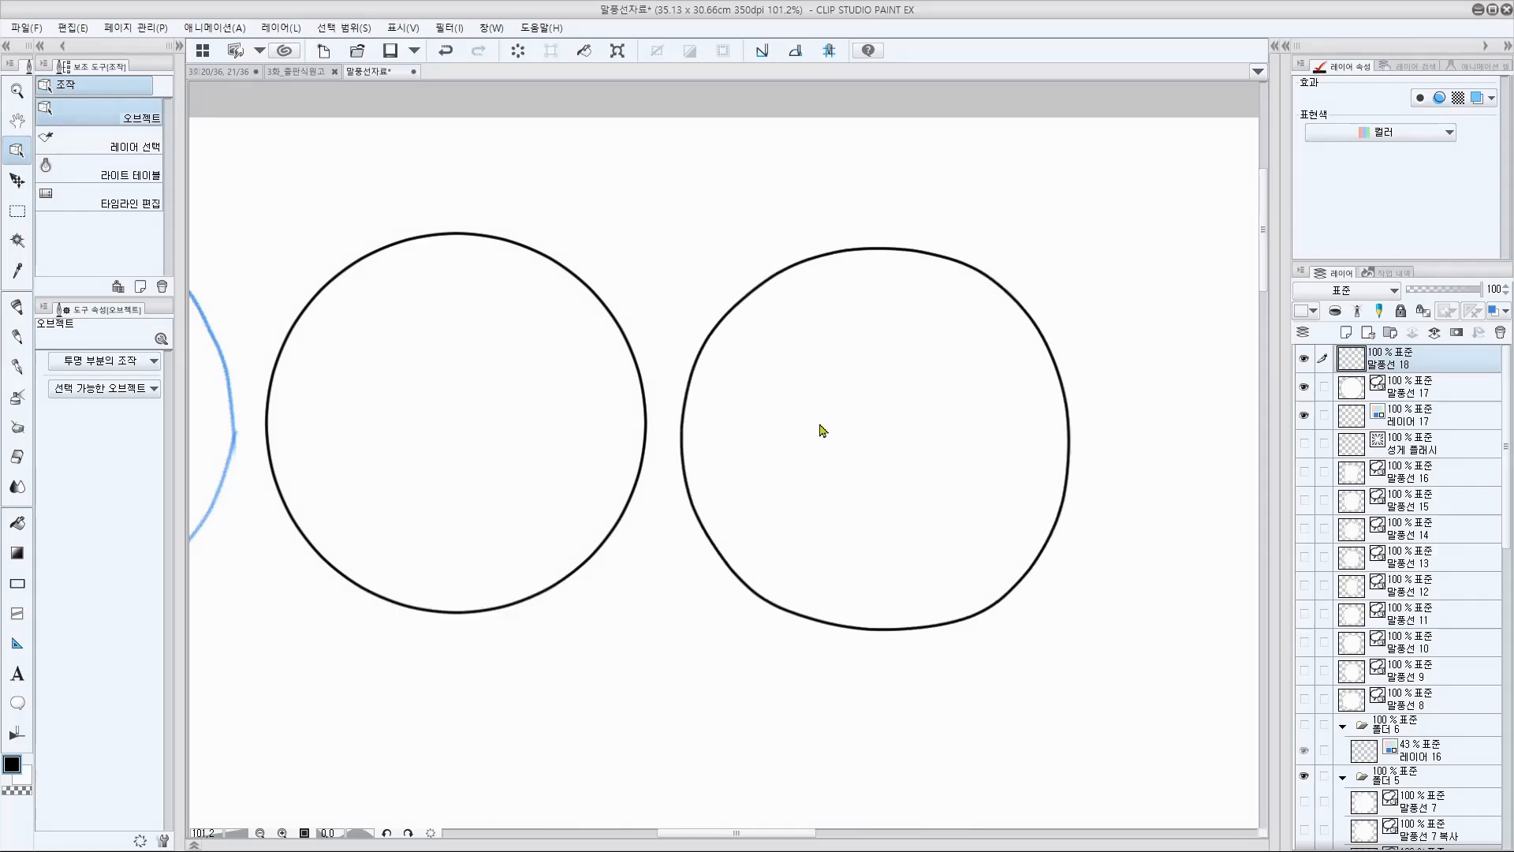
pyautogui.click(505, 436)
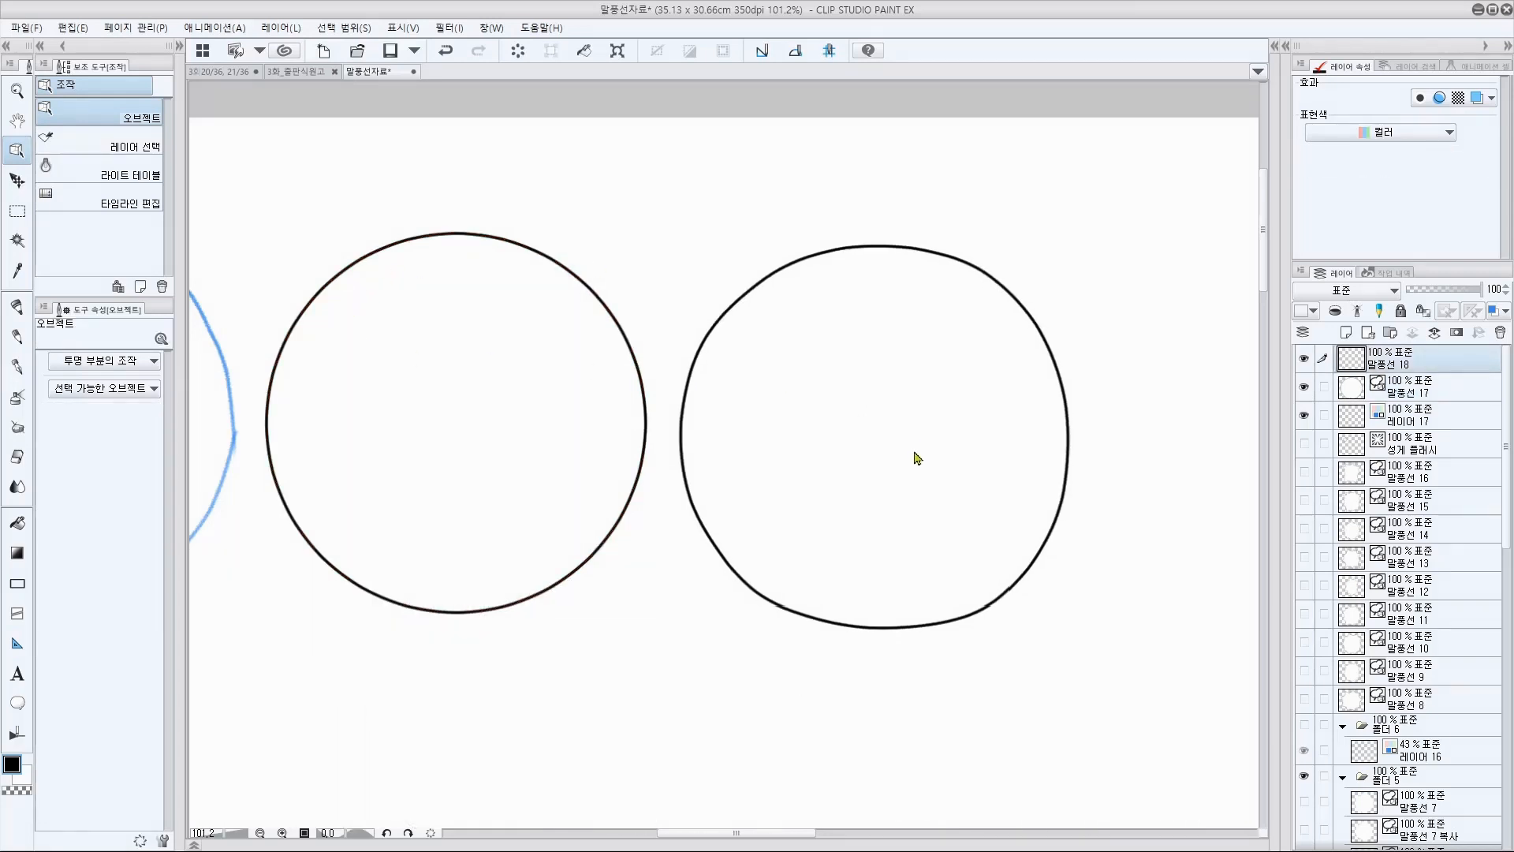
# Step: Shrink the ellipse balloon on layer 말풍선 17 to a tiny circle toward its lower-right corner
pyautogui.click(478, 434)
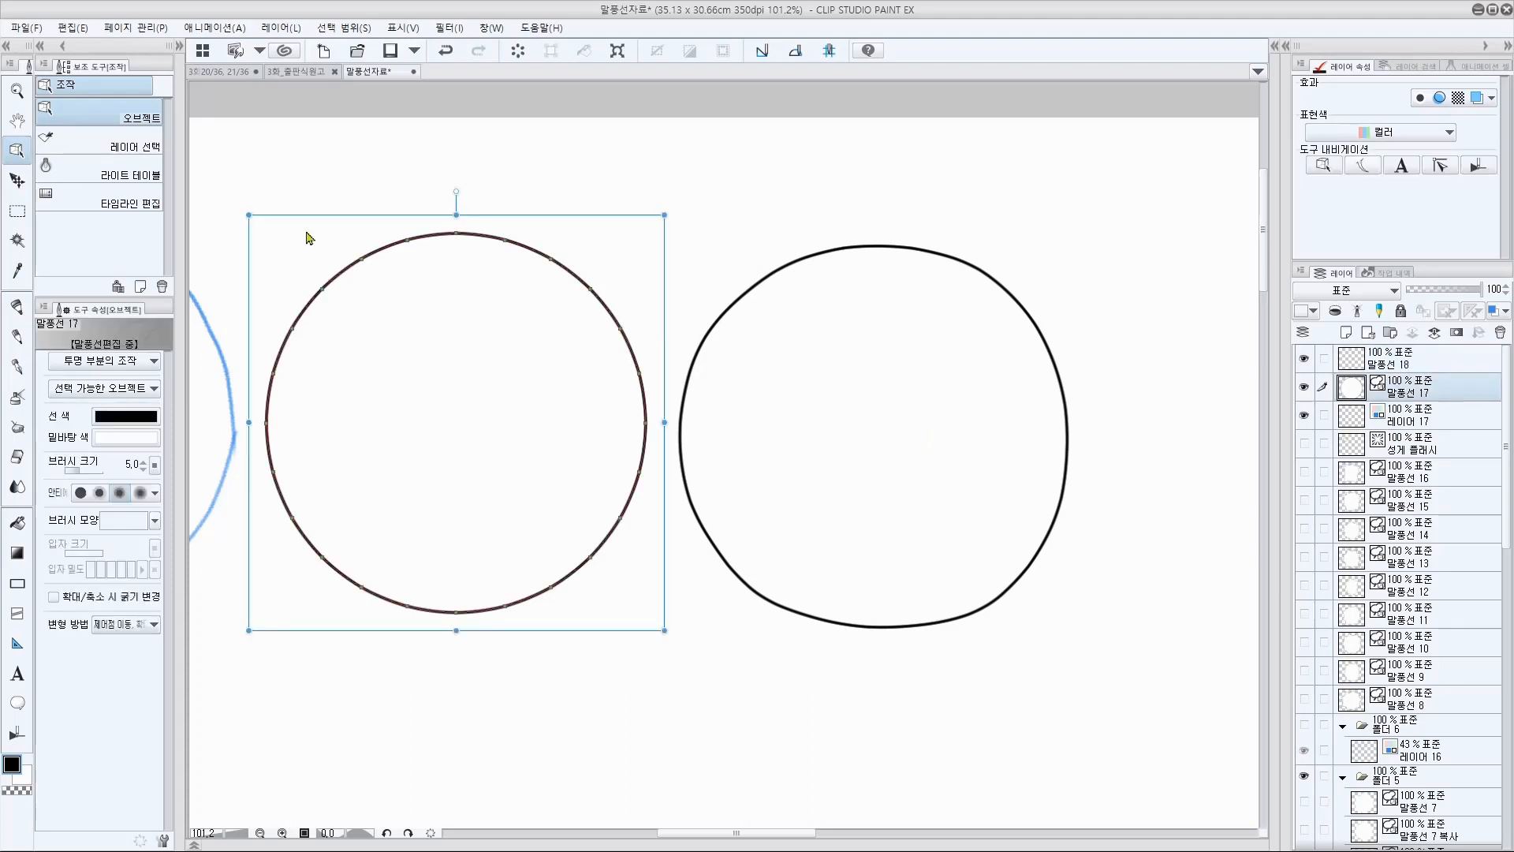
pyautogui.moveTo(249, 214); pyautogui.dragTo(615, 585)
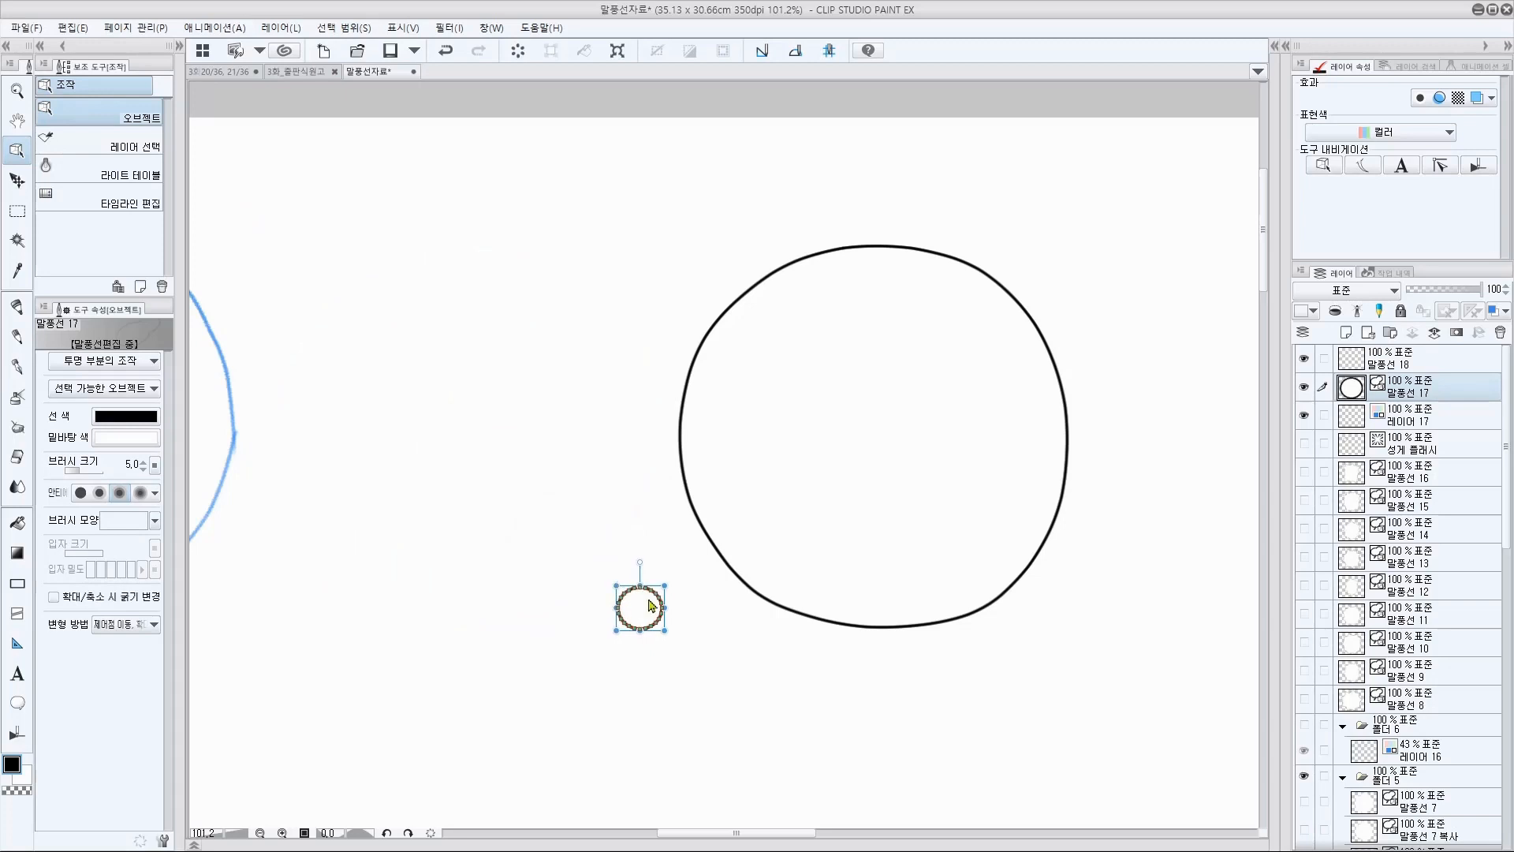
pyautogui.press('space')
pyautogui.moveTo(973, 637); pyautogui.dragTo(945, 606)
# Step: Scale the rasterized balloon on layer 말풍선 18 down to a tiny circle beside the shrunken ellipse balloon
pyautogui.click(889, 447)
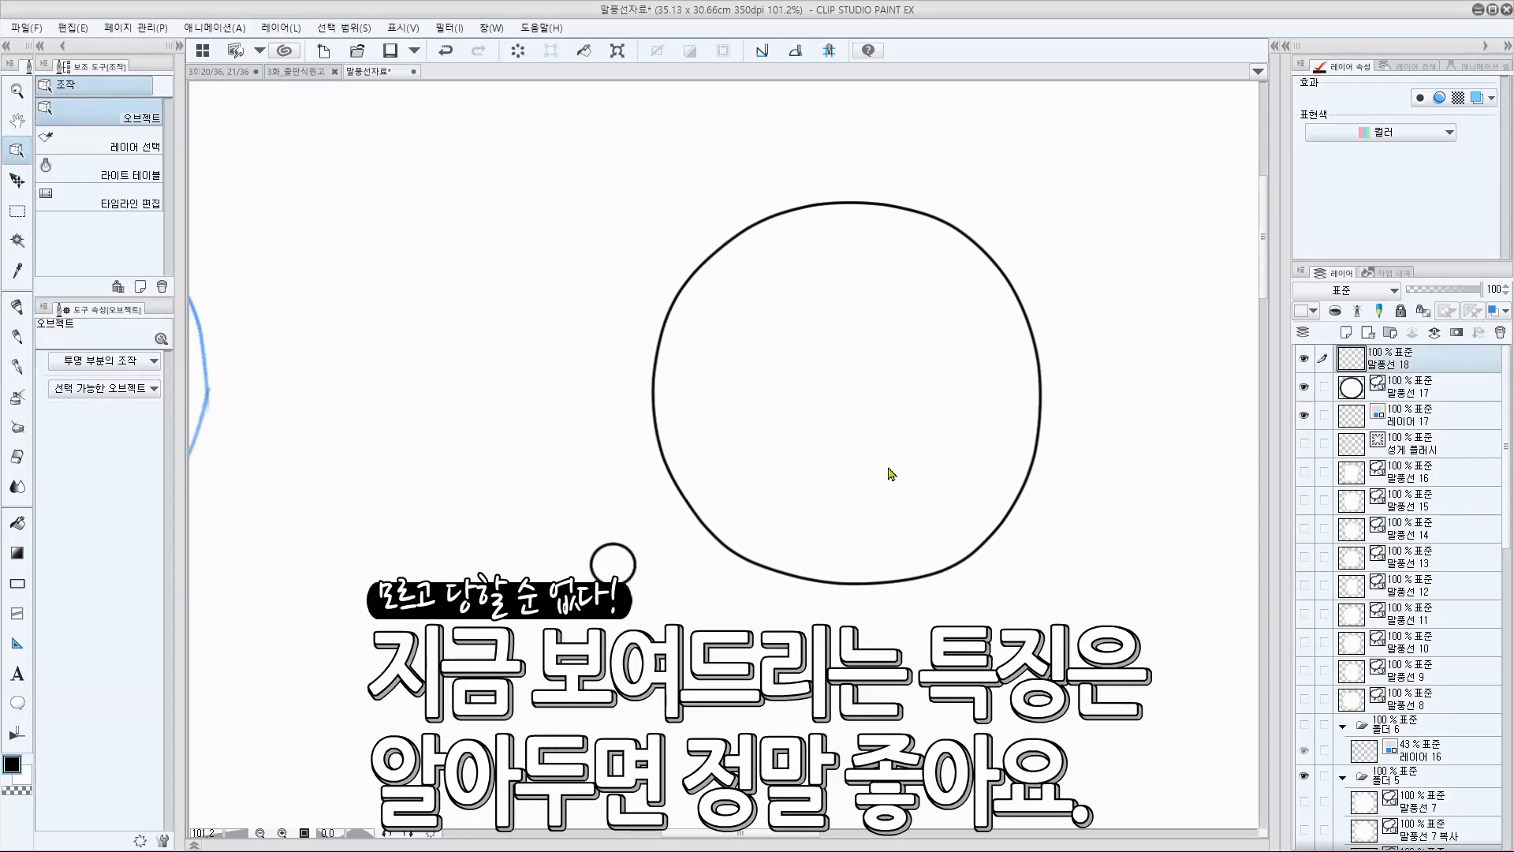
pyautogui.hotkey('ctrl', 't')
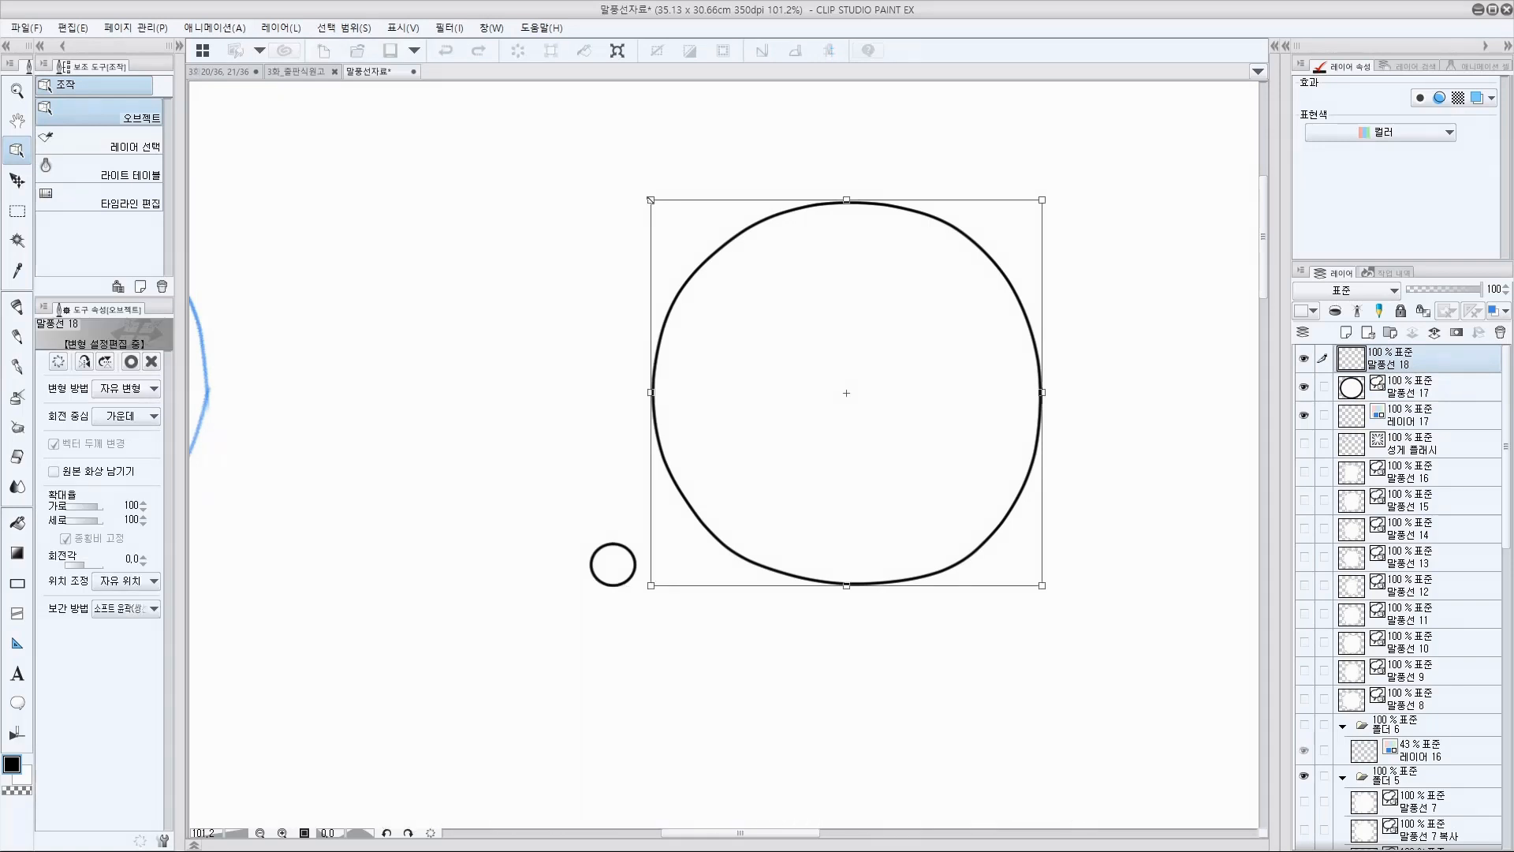
pyautogui.moveTo(651, 201); pyautogui.dragTo(668, 217)
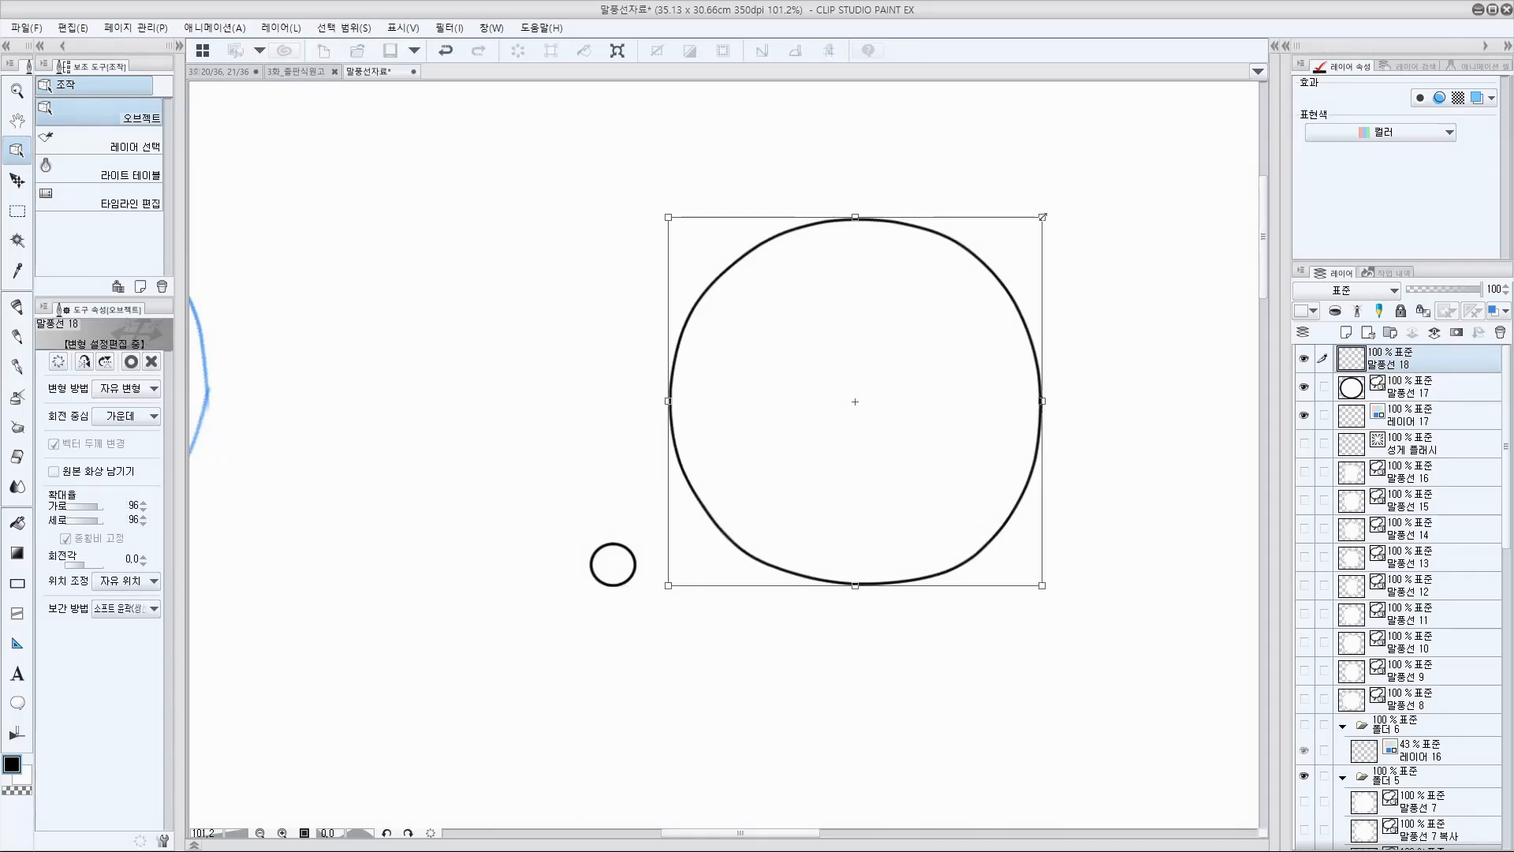
pyautogui.moveTo(1042, 216); pyautogui.dragTo(691, 526)
pyautogui.press('Return')
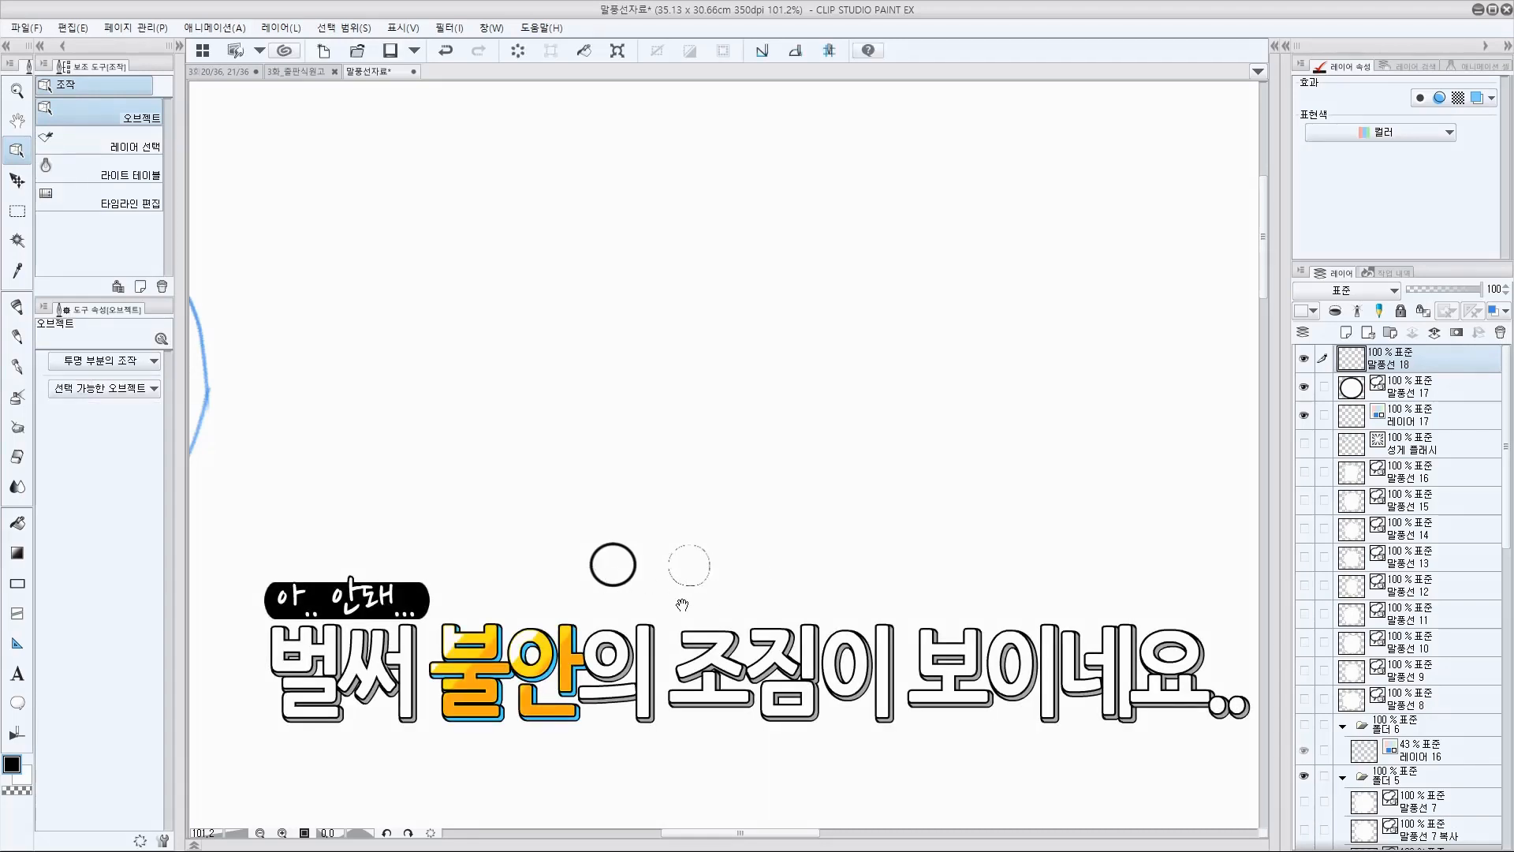
pyautogui.click(624, 571)
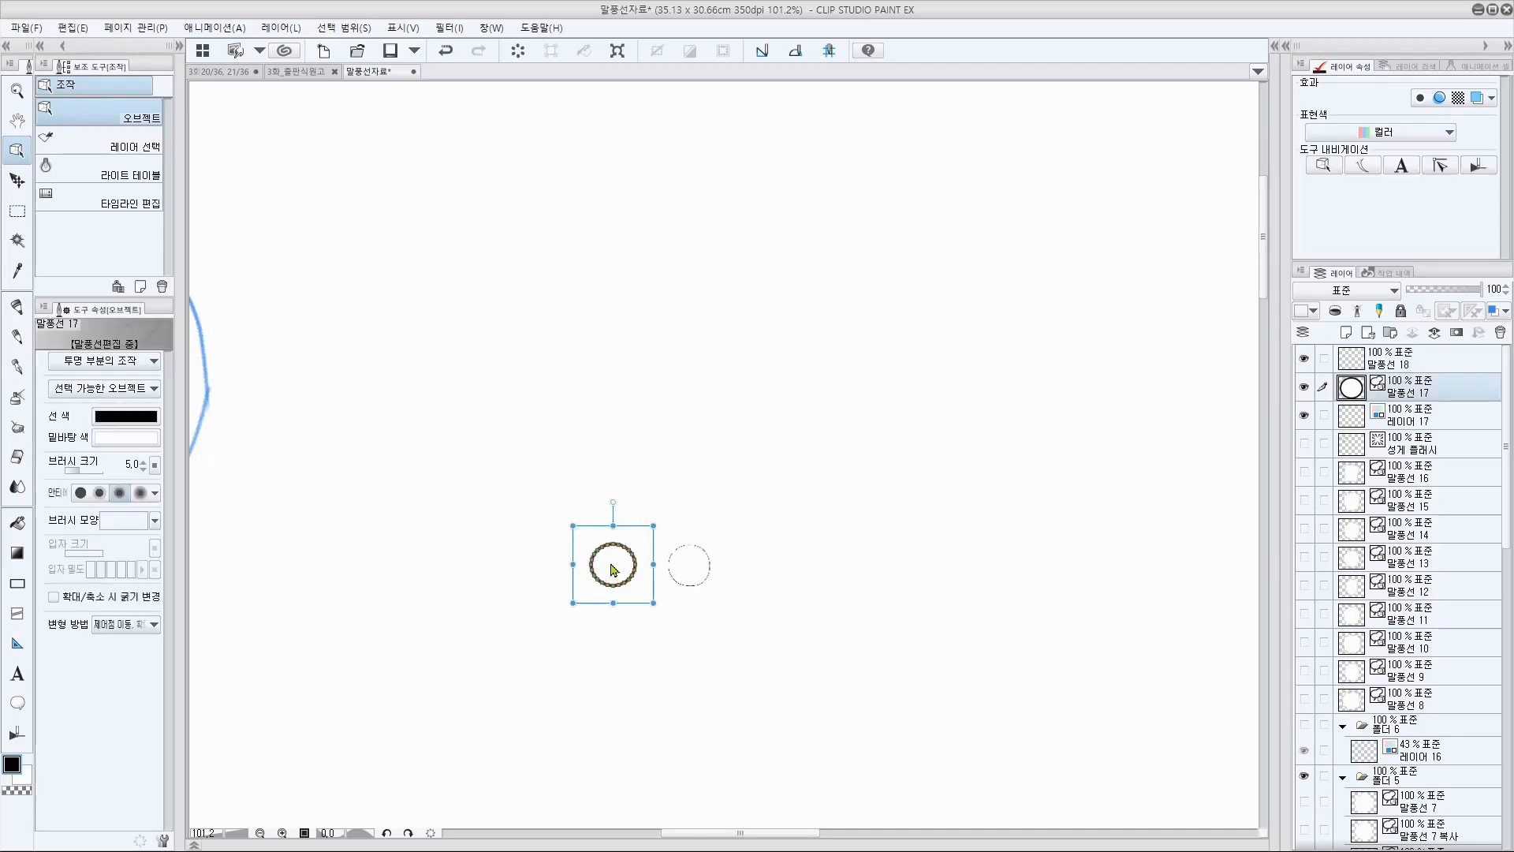
pyautogui.press('space')
pyautogui.press('space')
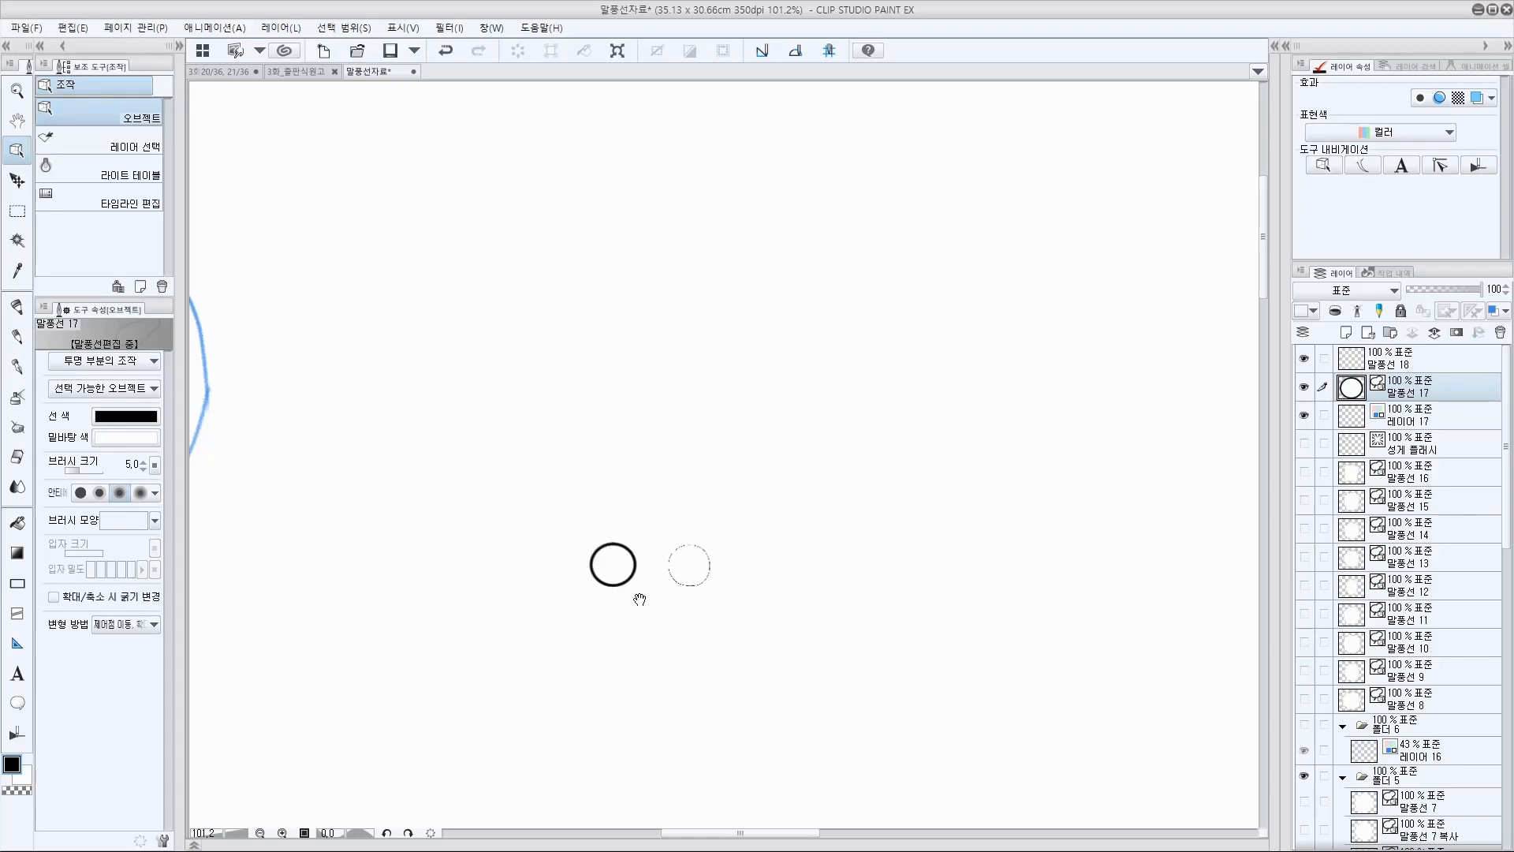
# Step: Scale the tiny rasterized balloon on layer 말풍선 18 back up to 1020 %
pyautogui.click(687, 584)
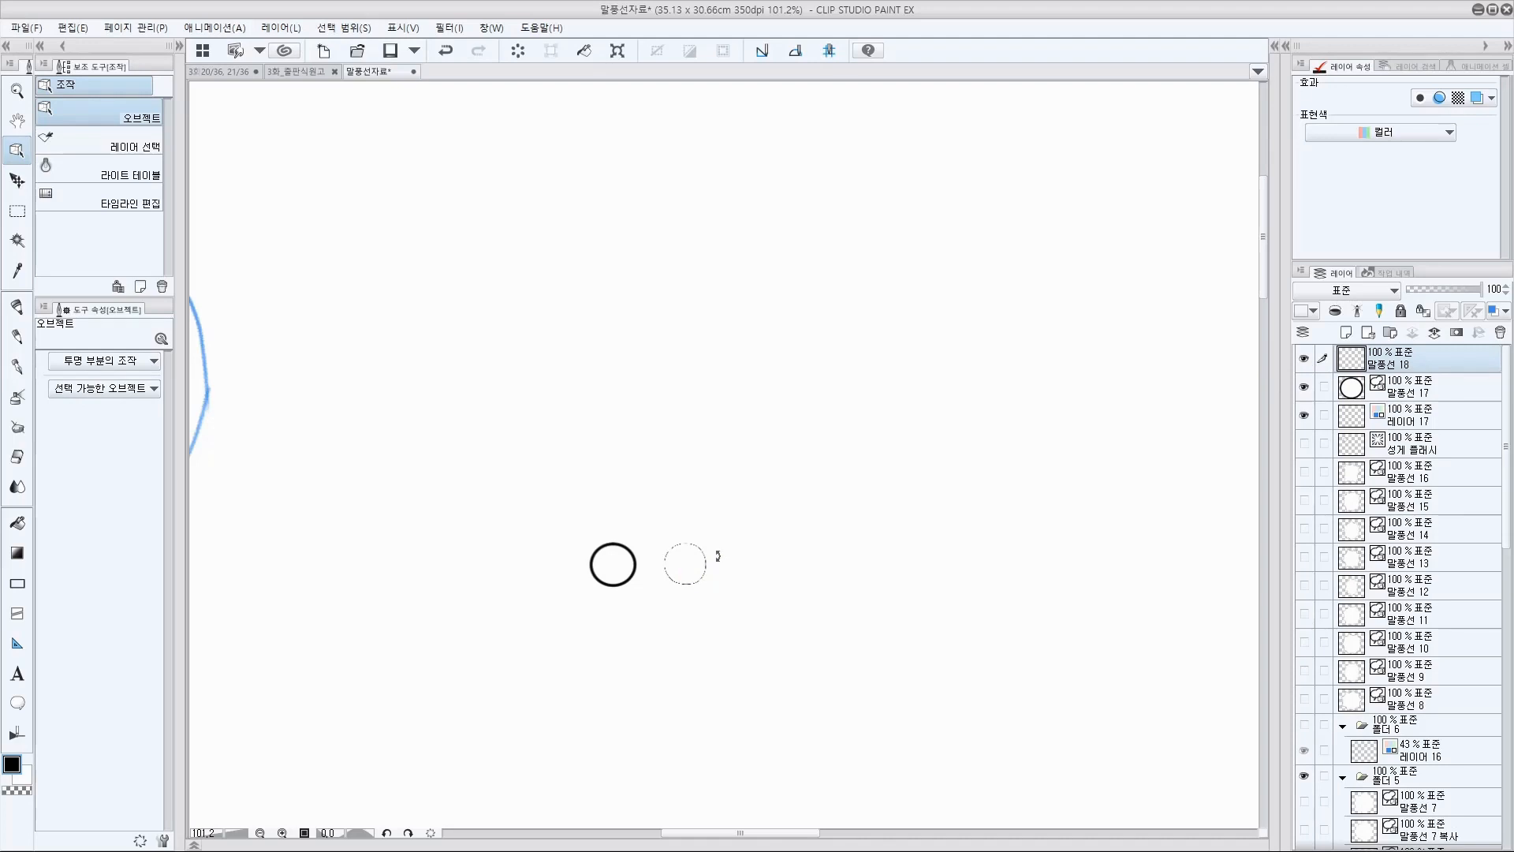
pyautogui.click(718, 554)
pyautogui.moveTo(707, 542); pyautogui.dragTo(1032, 362)
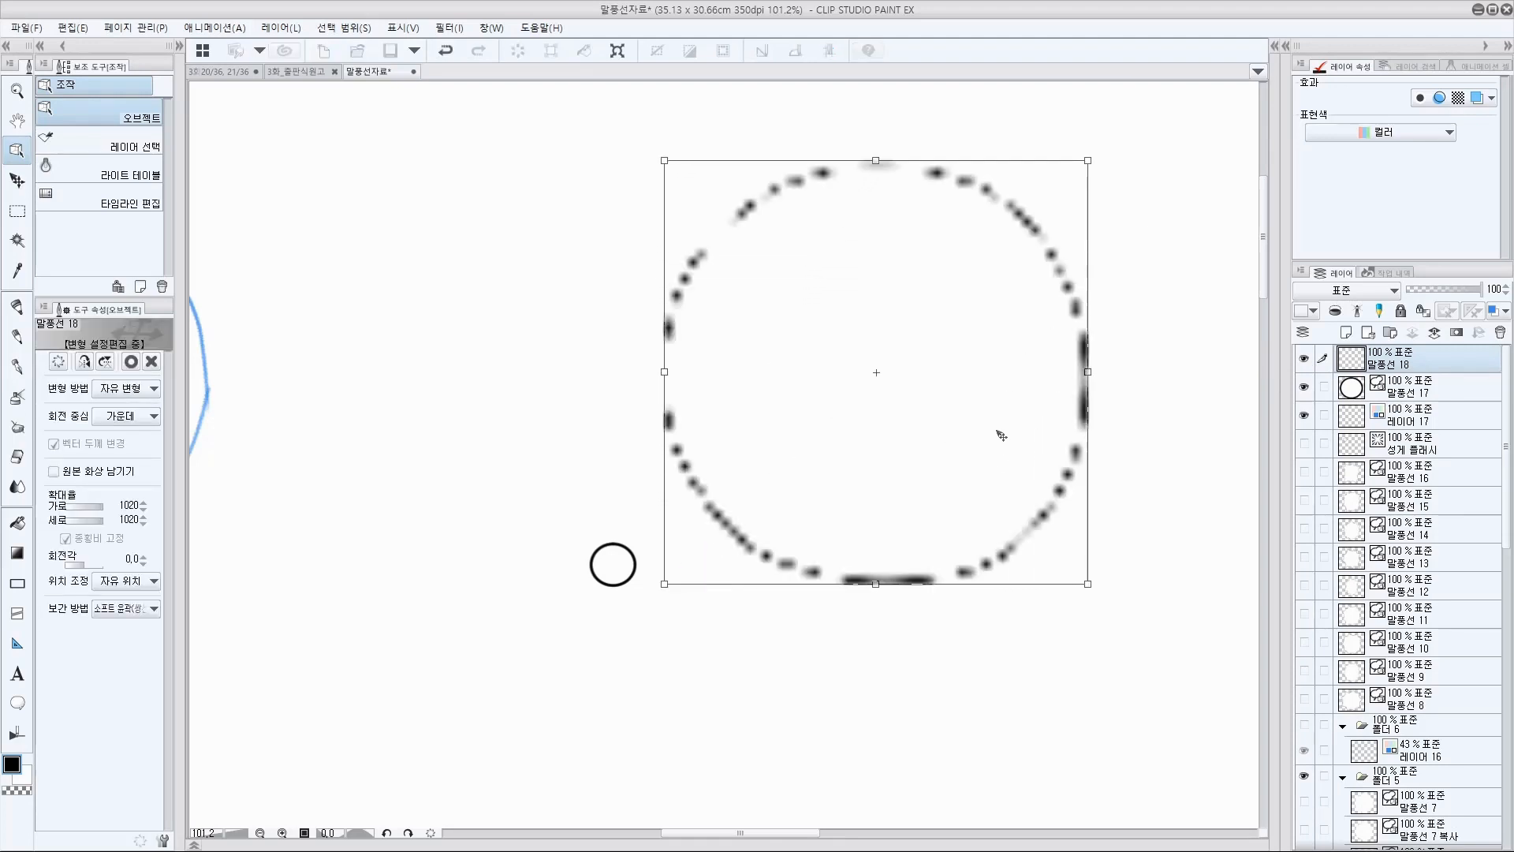
pyautogui.press('Return')
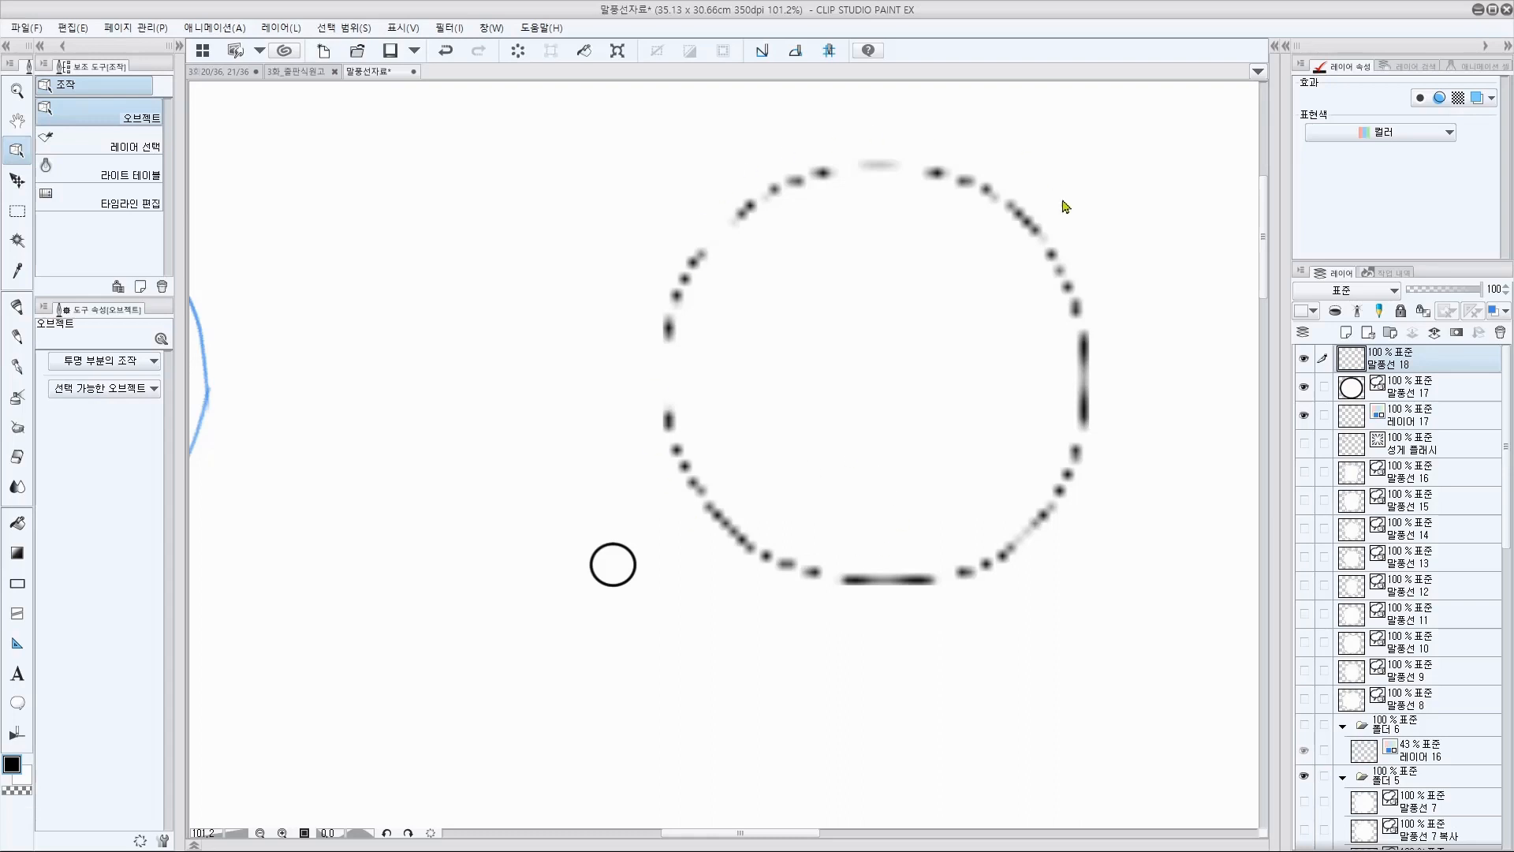
# Step: Enlarge the tiny ellipse balloon on layer 말풍선 17 to about the rasterized balloon's size and adjust its width
pyautogui.click(1448, 396)
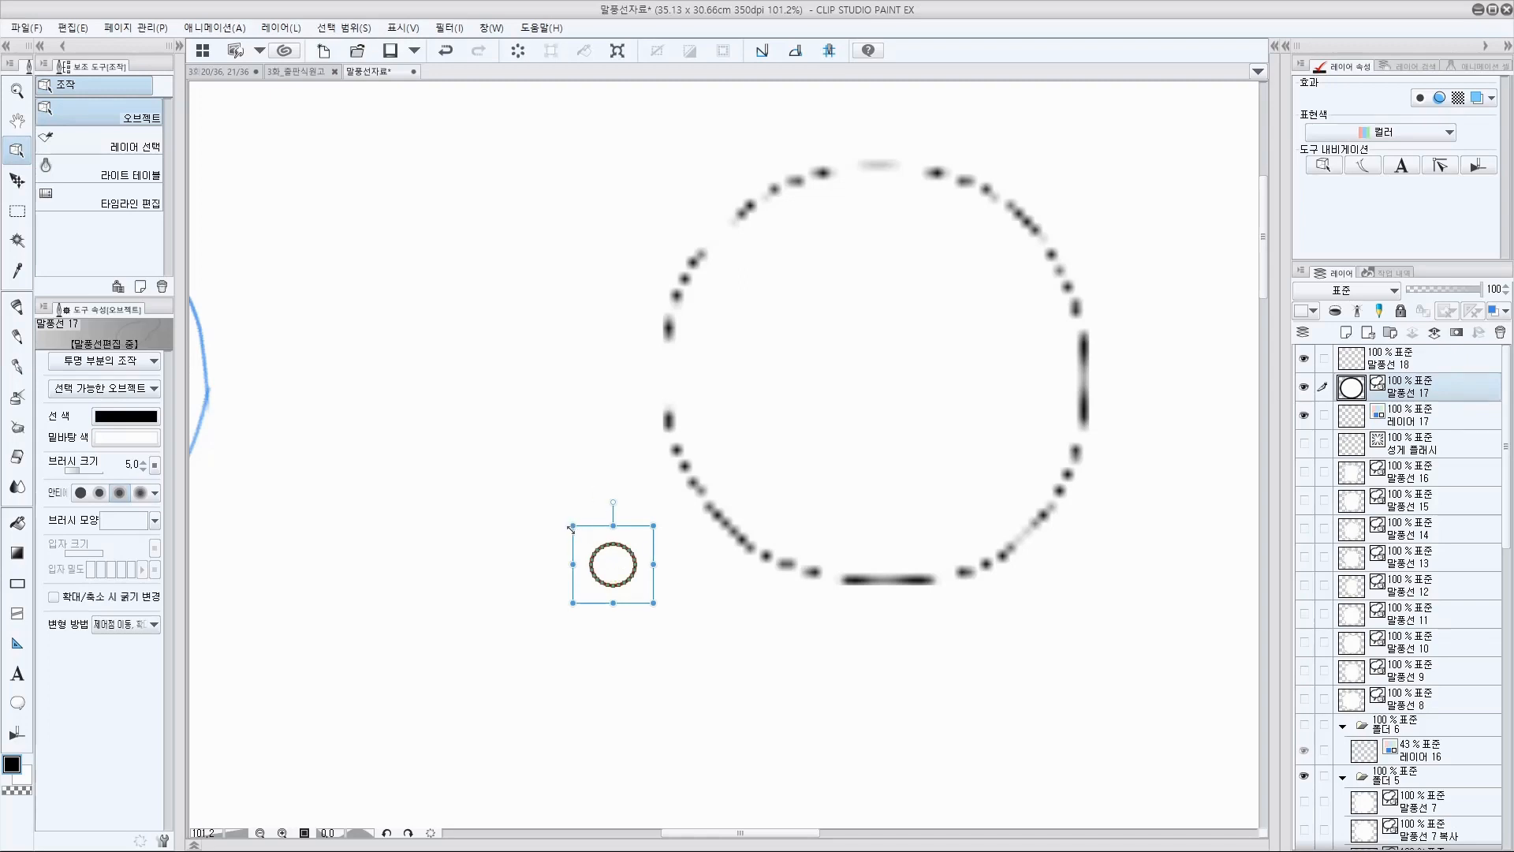
pyautogui.moveTo(572, 526); pyautogui.dragTo(97, 49)
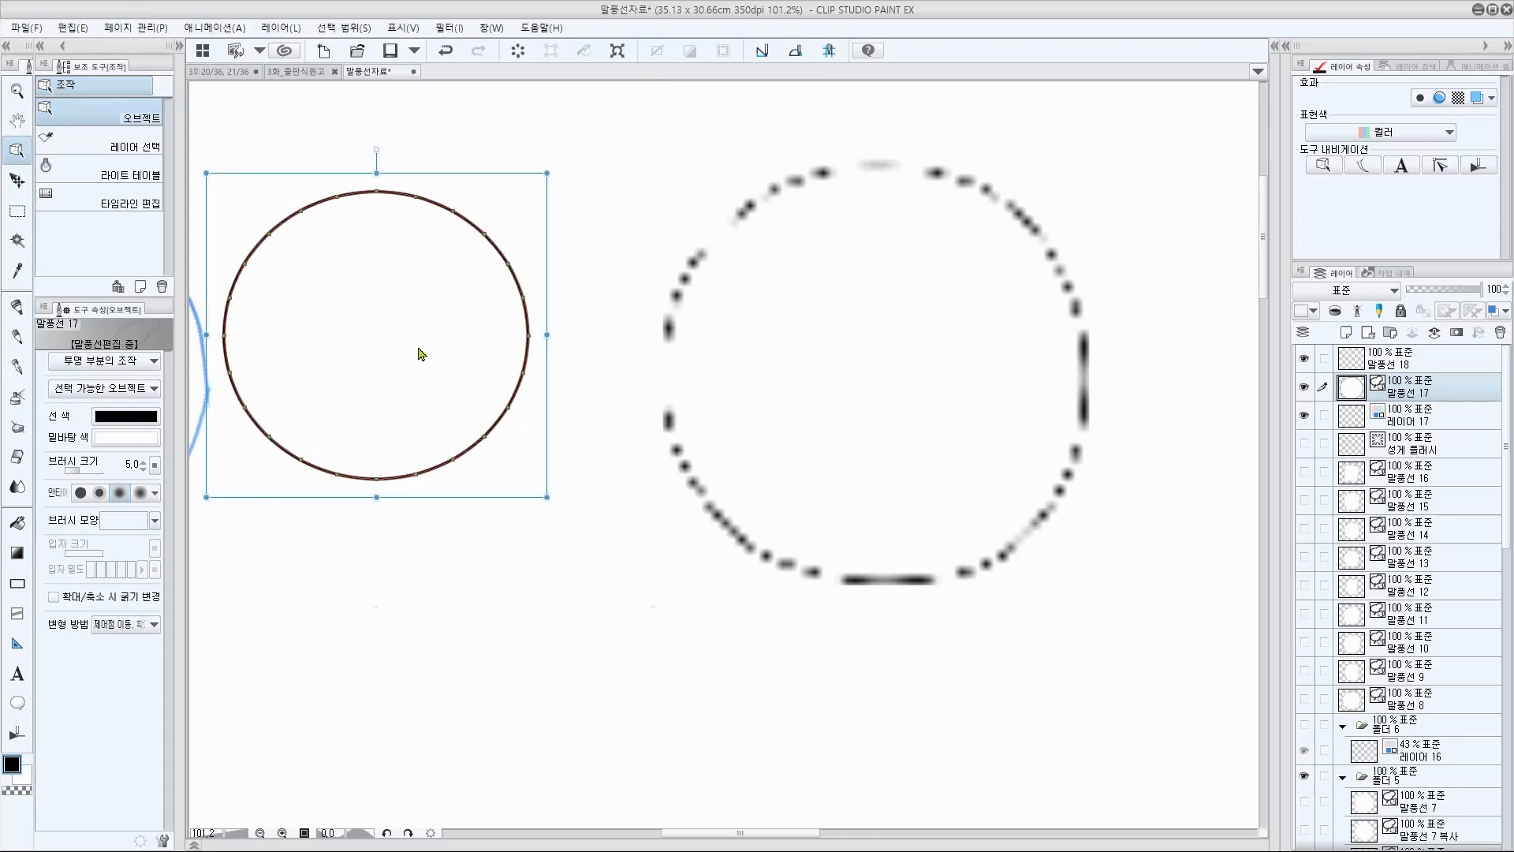
pyautogui.moveTo(545, 495); pyautogui.dragTo(676, 625)
pyautogui.moveTo(527, 473); pyautogui.dragTo(502, 459)
pyautogui.press('space')
pyautogui.moveTo(802, 581); pyautogui.dragTo(880, 608)
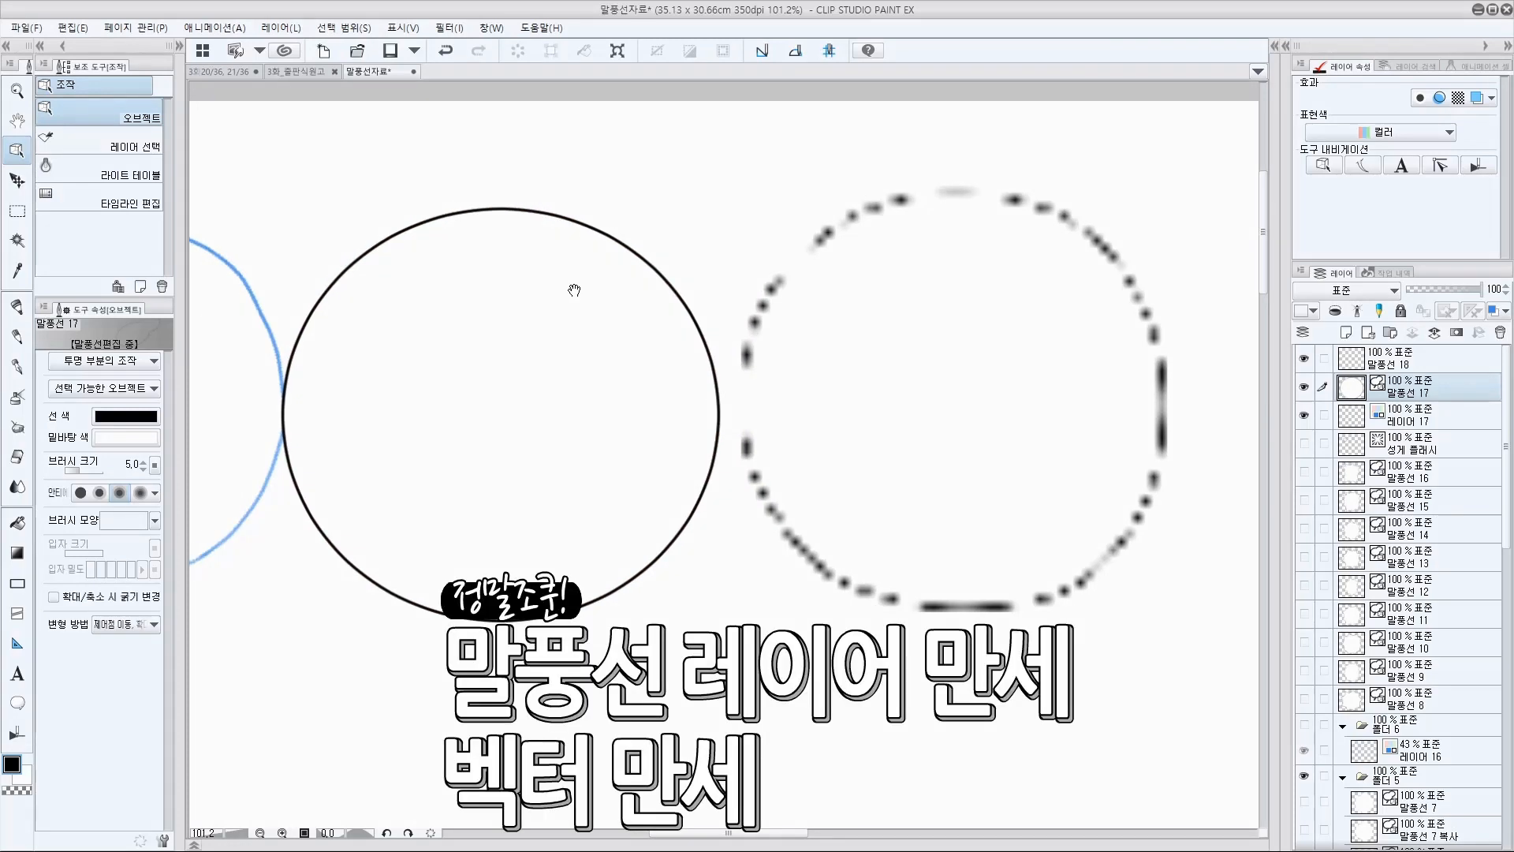
pyautogui.click(527, 380)
pyautogui.moveTo(260, 414); pyautogui.dragTo(275, 416)
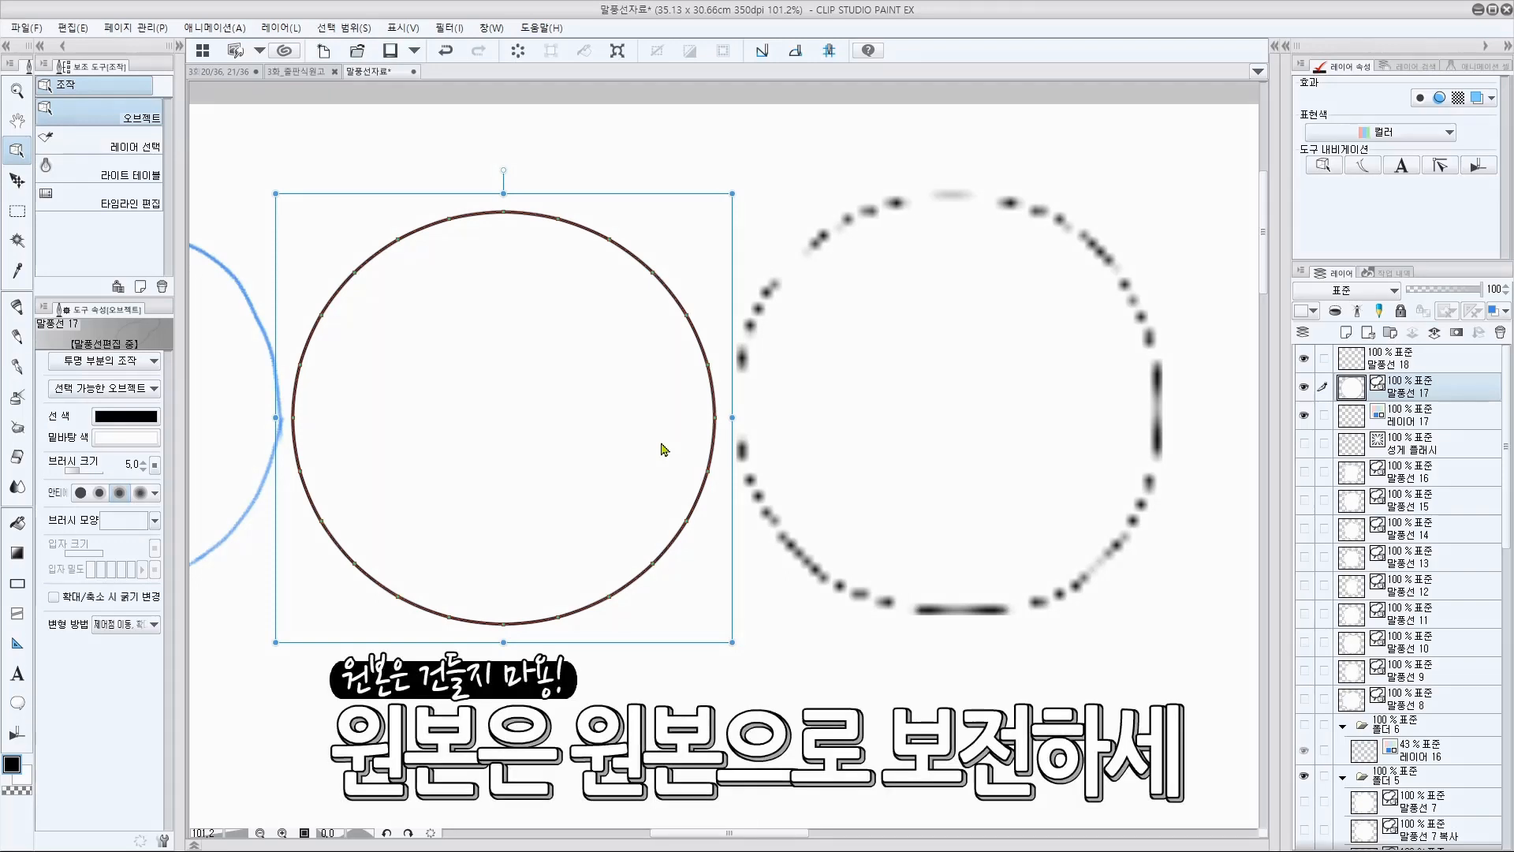
# Step: Register the ellipse balloon on layer 말풍선 17 as an image material named 둥근말풍선 in the 말풍선 folder
pyautogui.press('space')
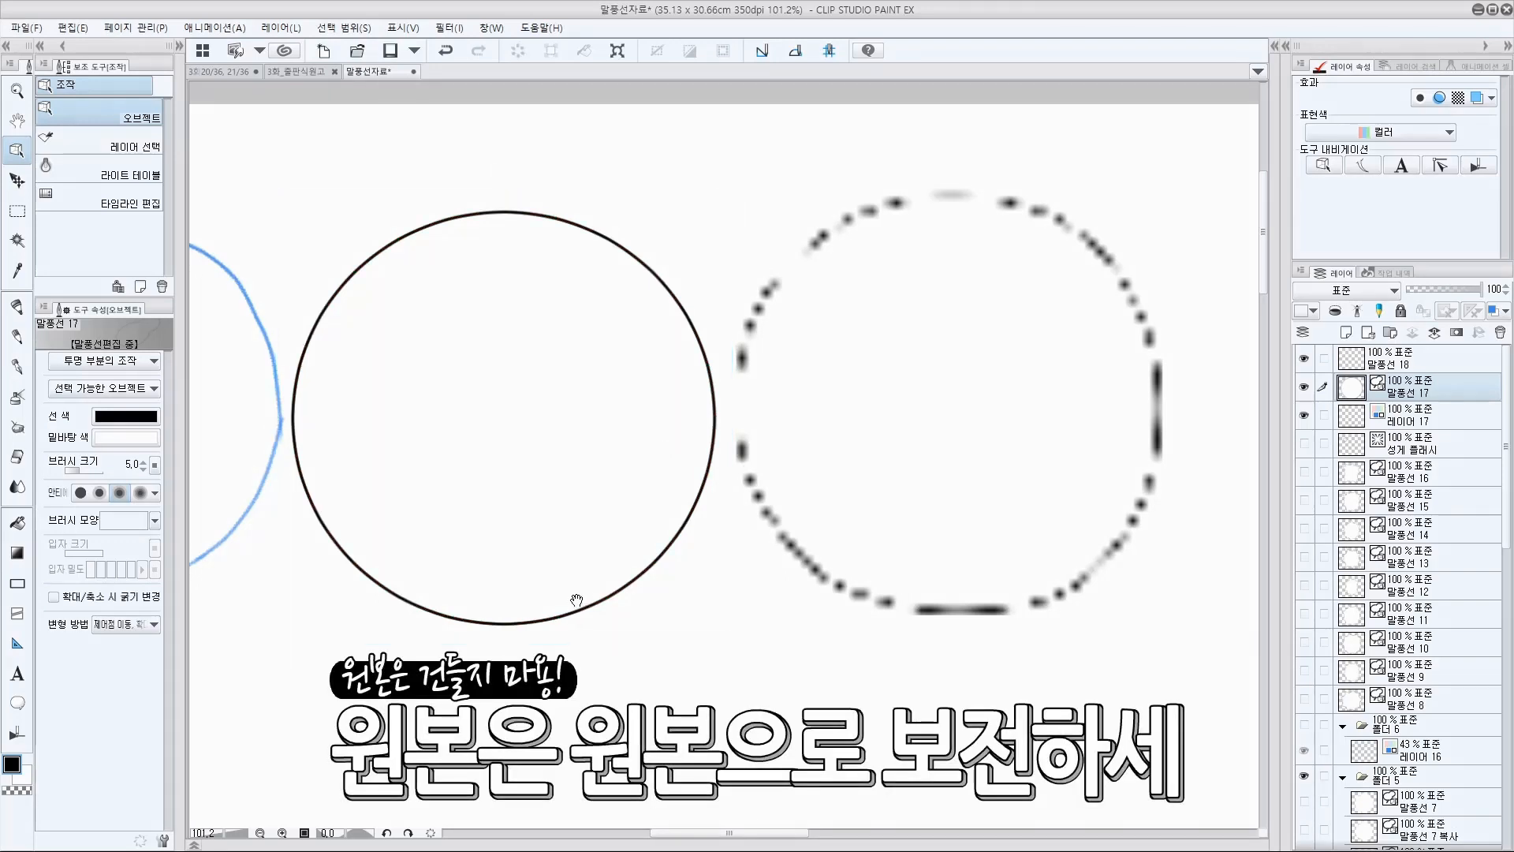
pyautogui.moveTo(576, 605); pyautogui.dragTo(602, 599)
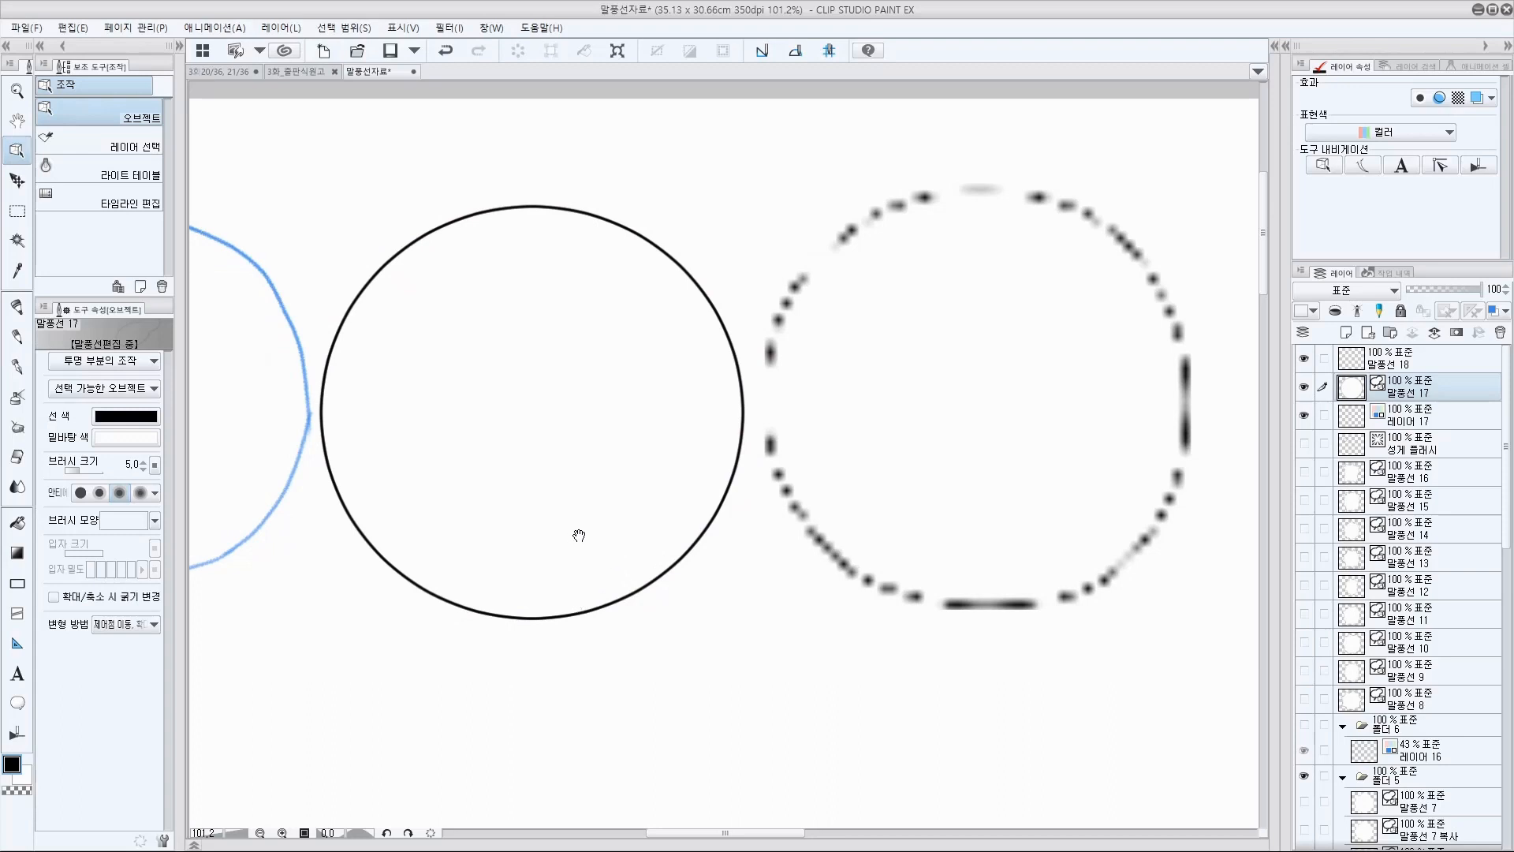
pyautogui.moveTo(580, 535); pyautogui.dragTo(604, 551)
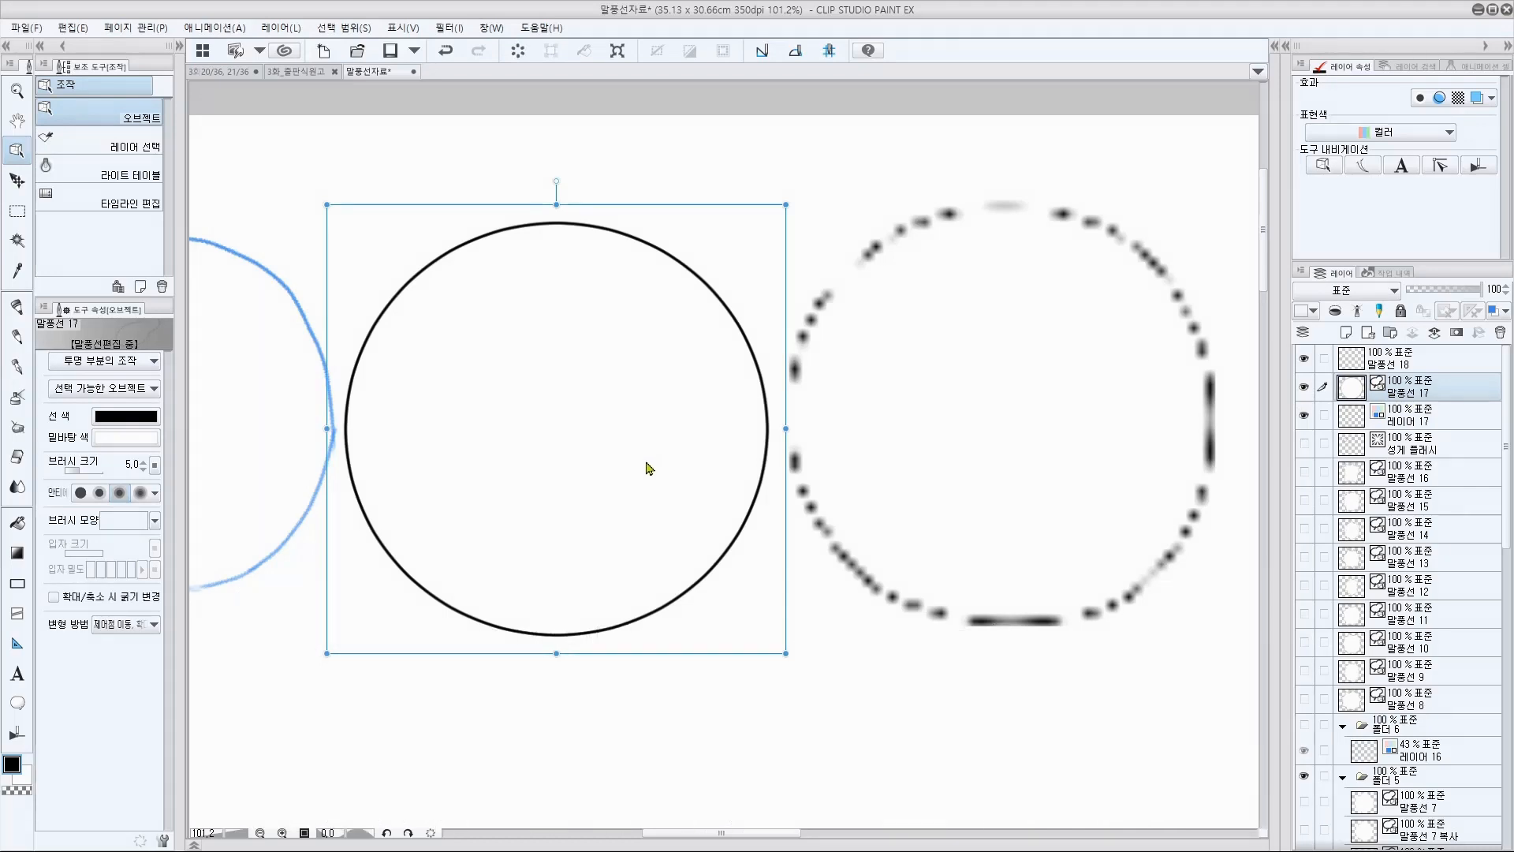
pyautogui.click(75, 28)
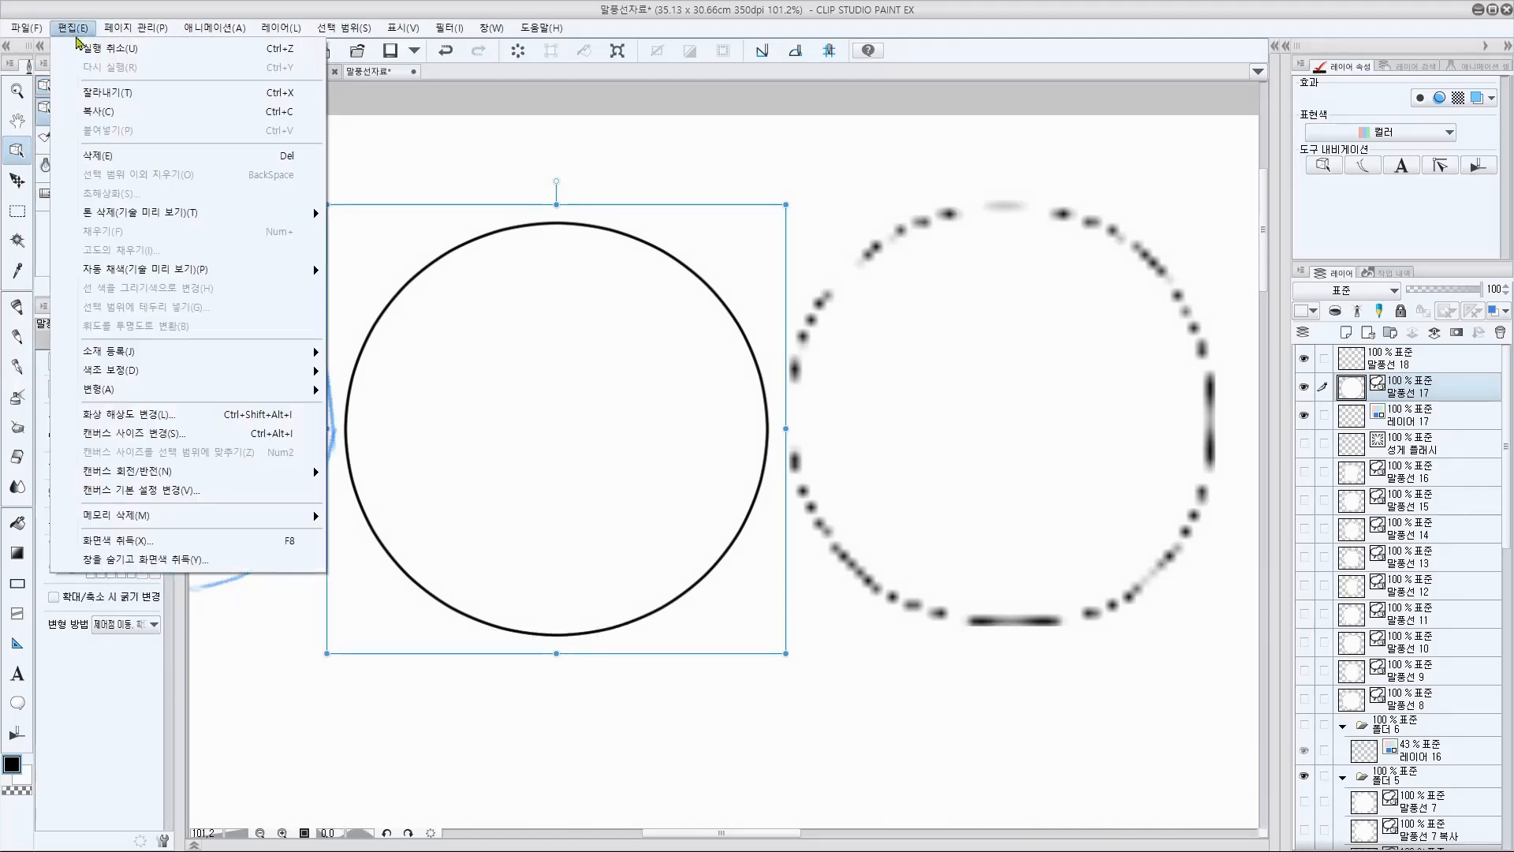
pyautogui.moveTo(277, 357)
pyautogui.click(400, 359)
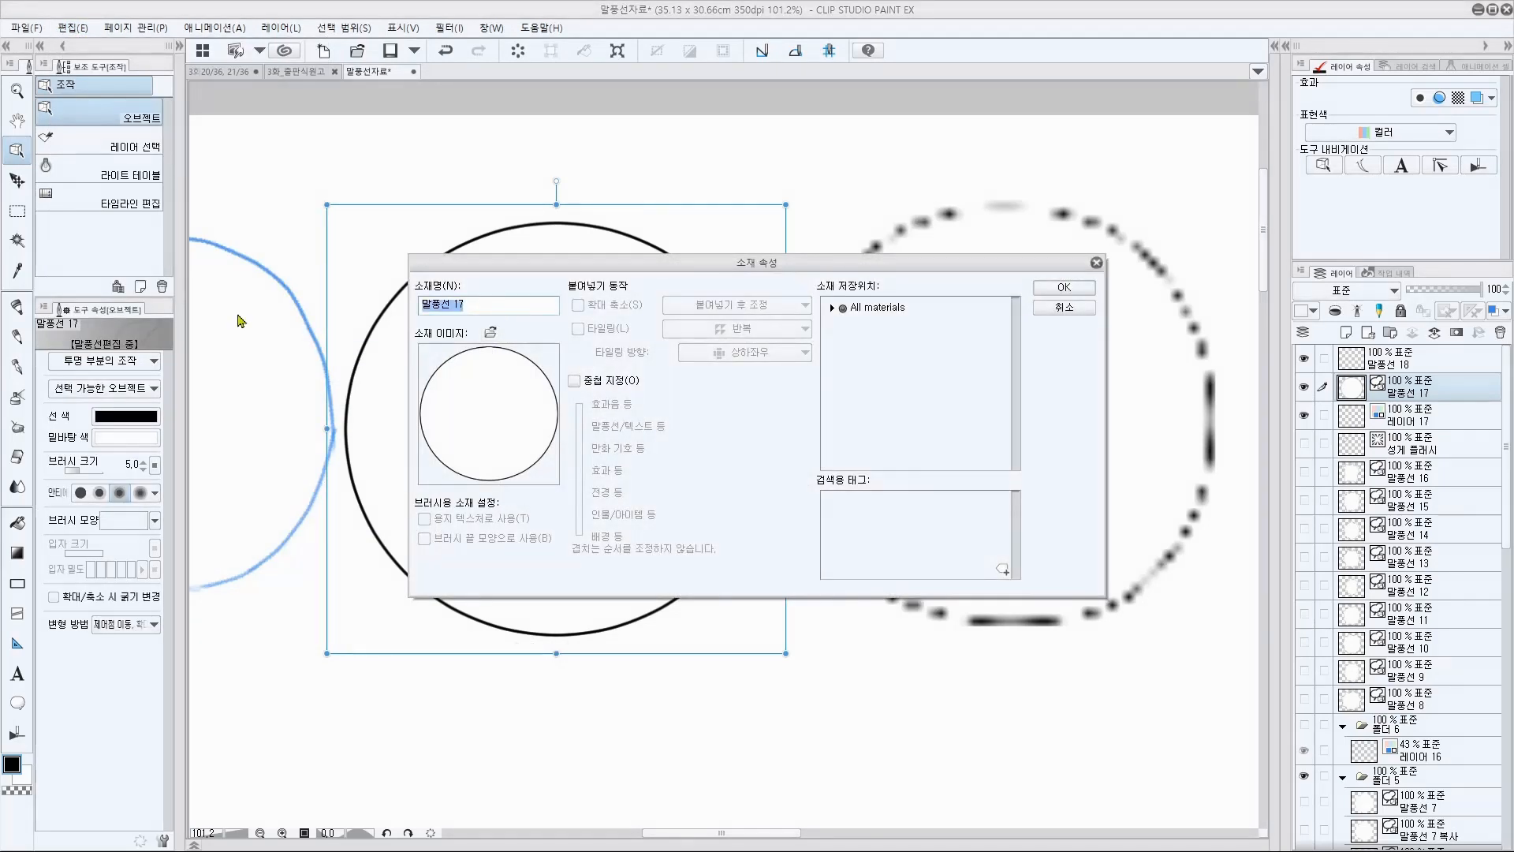
pyautogui.write('둥근')
pyautogui.click(840, 315)
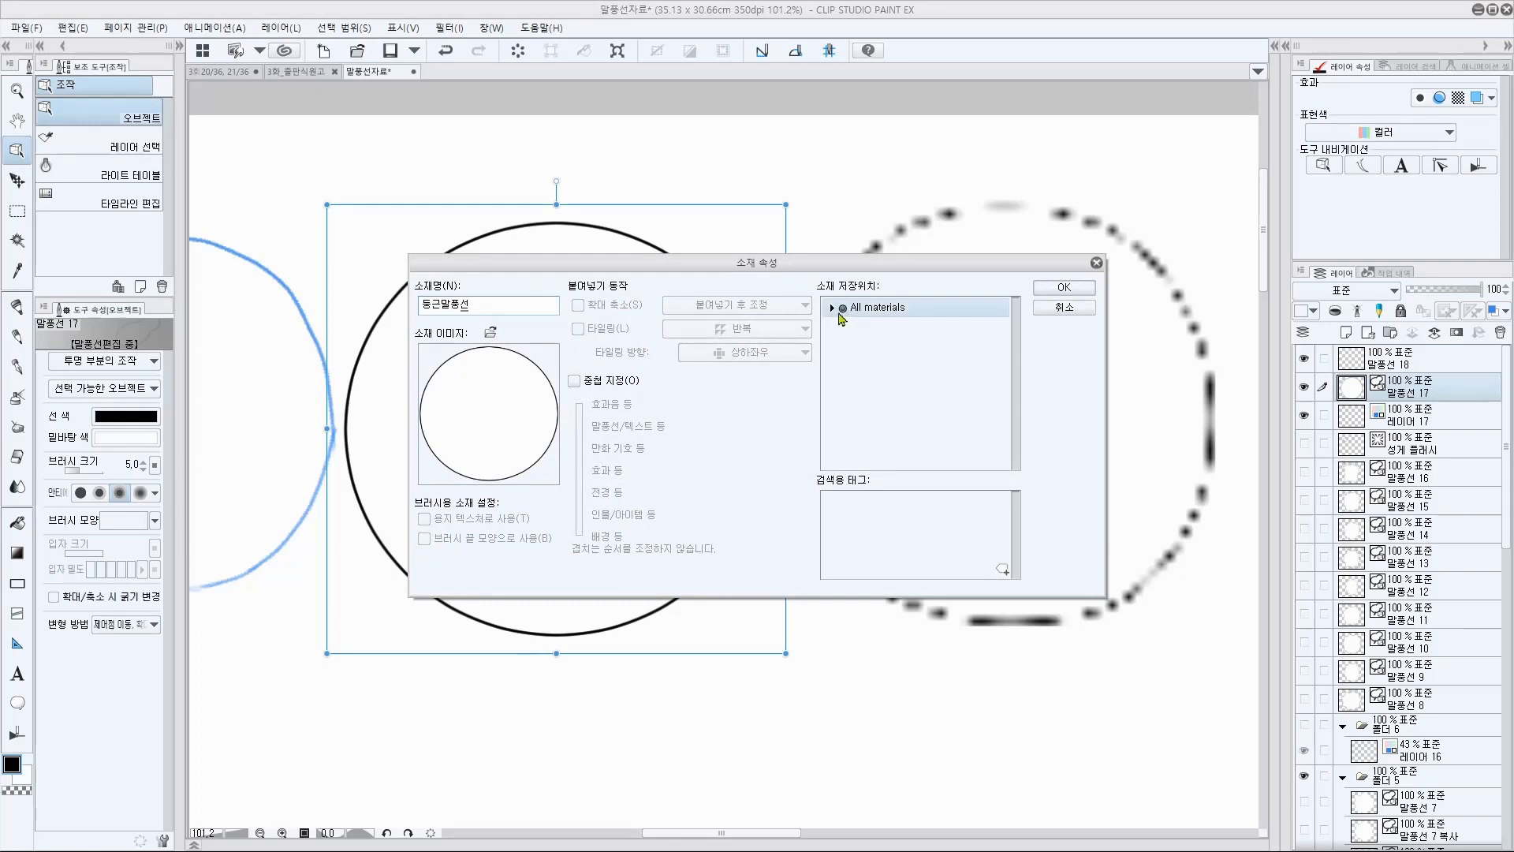
pyautogui.click(831, 309)
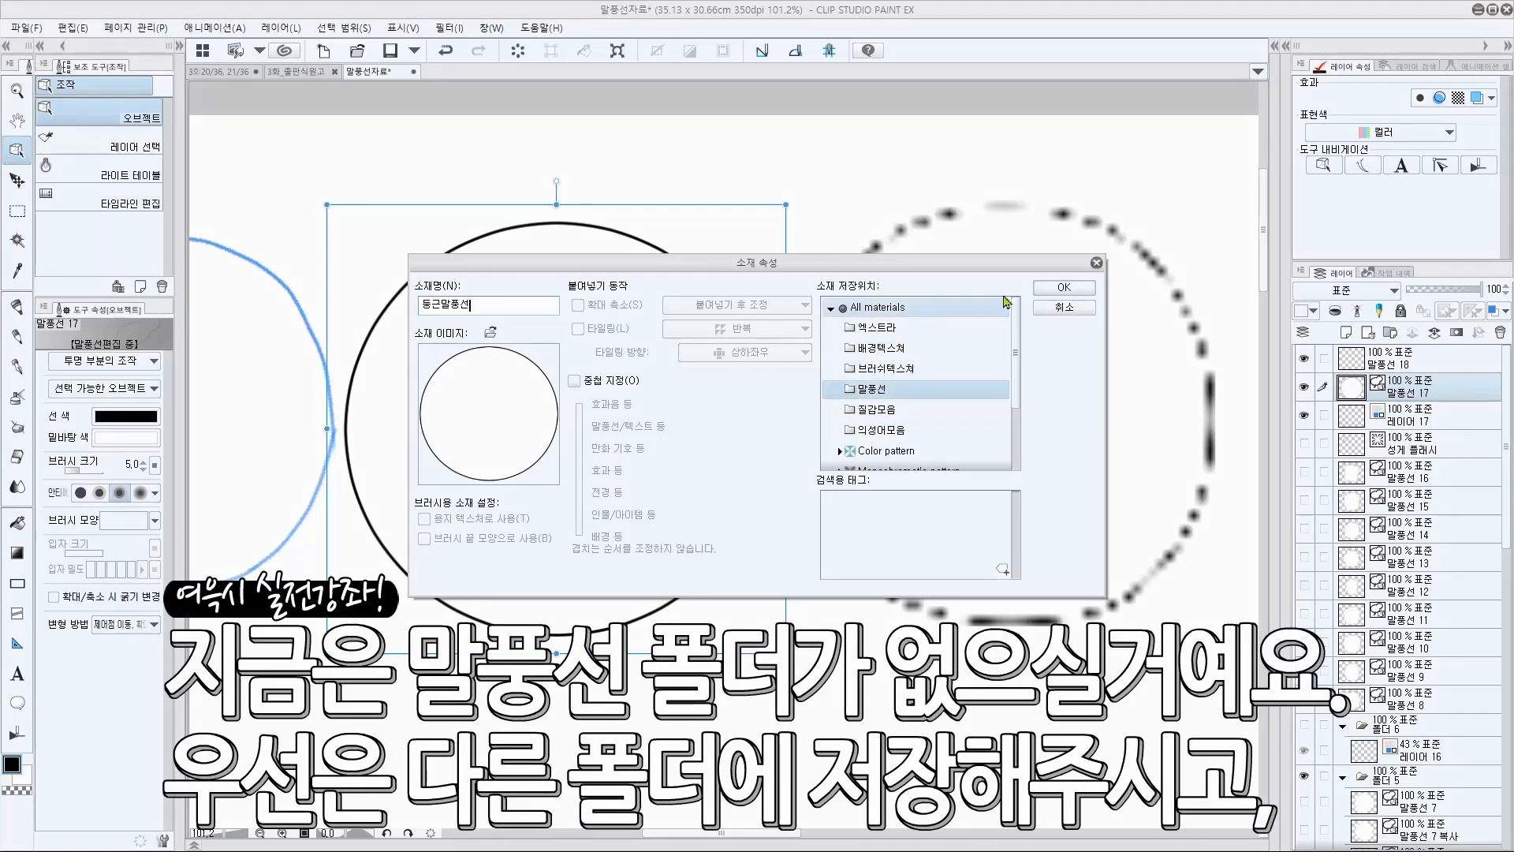
pyautogui.click(1061, 292)
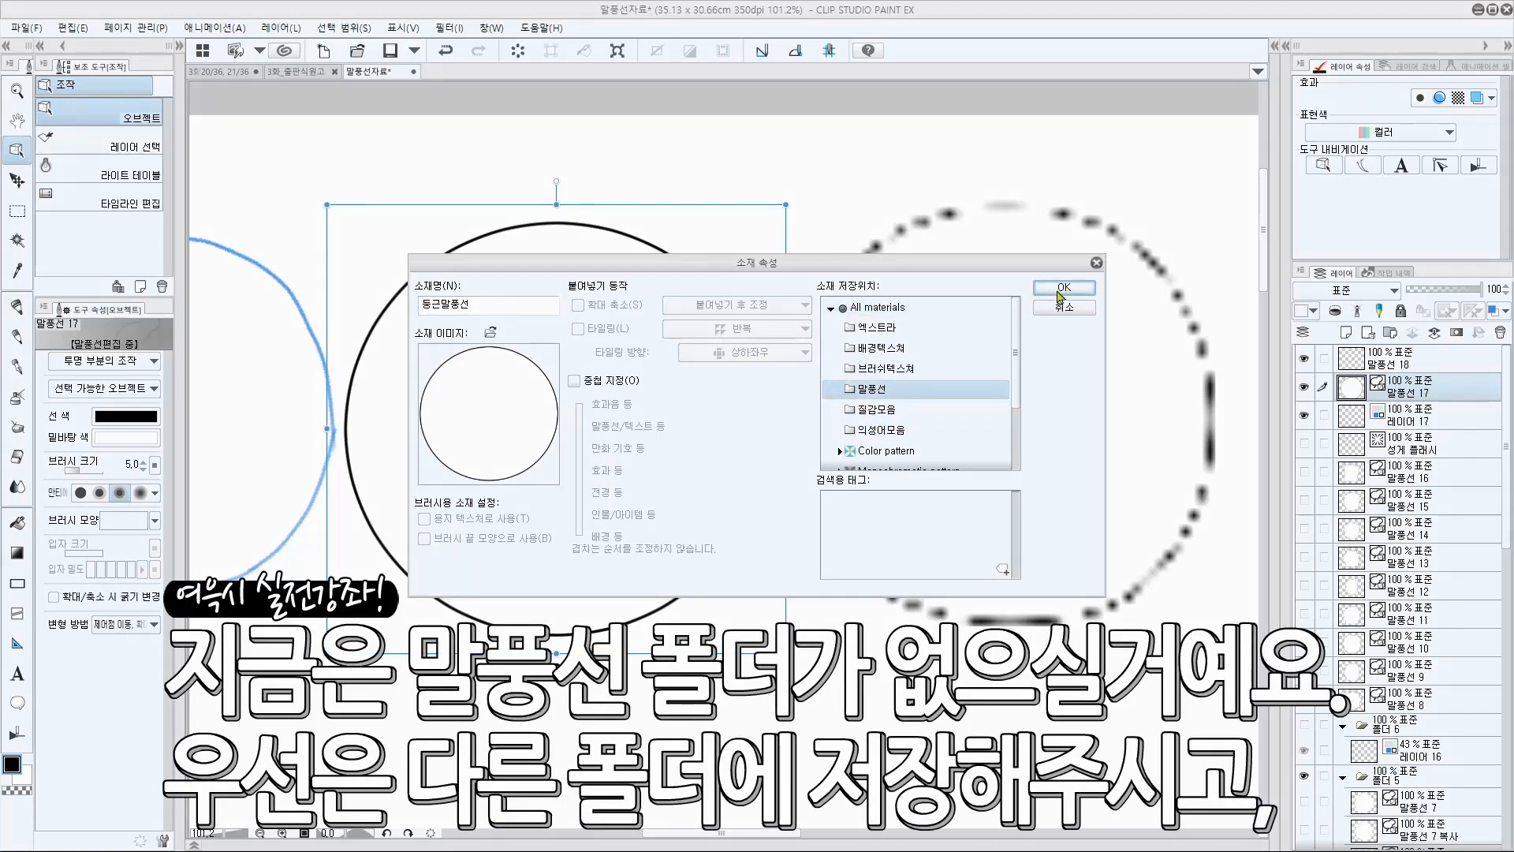
# Step: Find the 둥근말풍선 balloon in the 말풍선 material folder and look through the list of available material palettes
pyautogui.click(1274, 49)
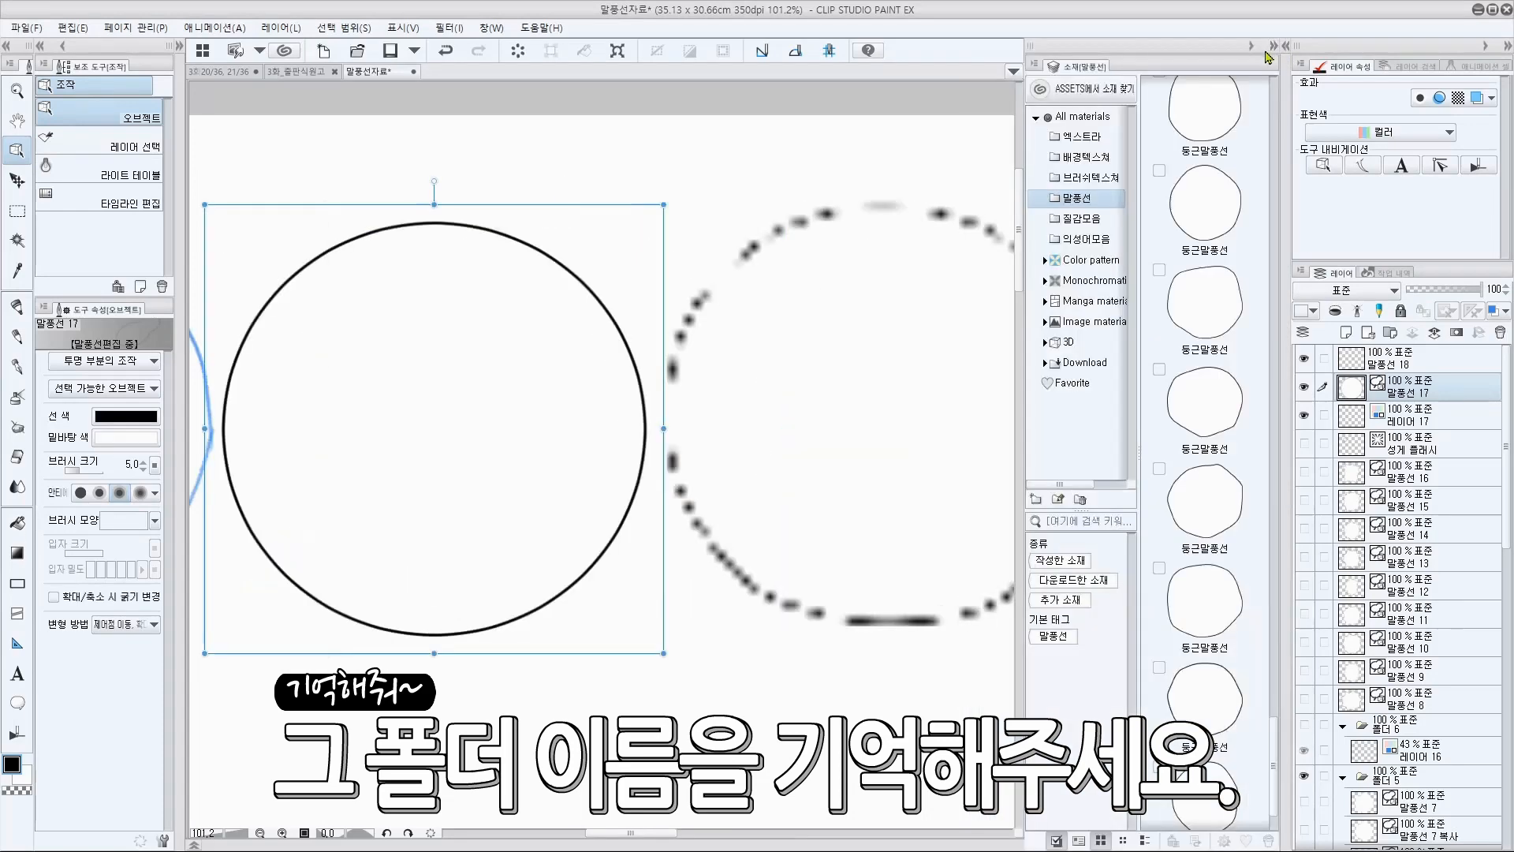
pyautogui.moveTo(1275, 747); pyautogui.dragTo(1280, 86)
pyautogui.click(1219, 129)
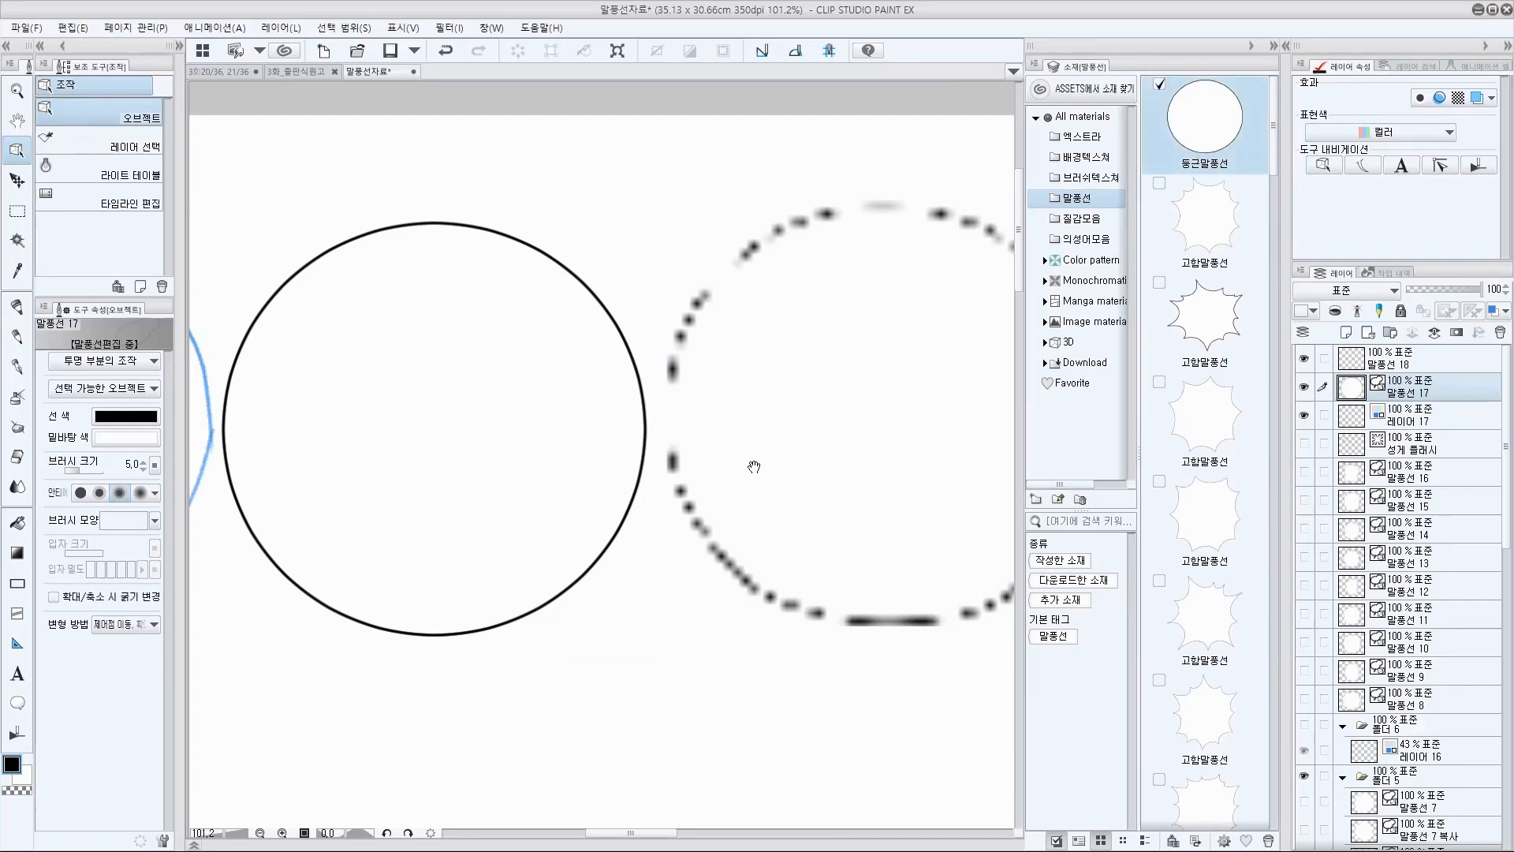
pyautogui.scroll(-3, 718, 410)
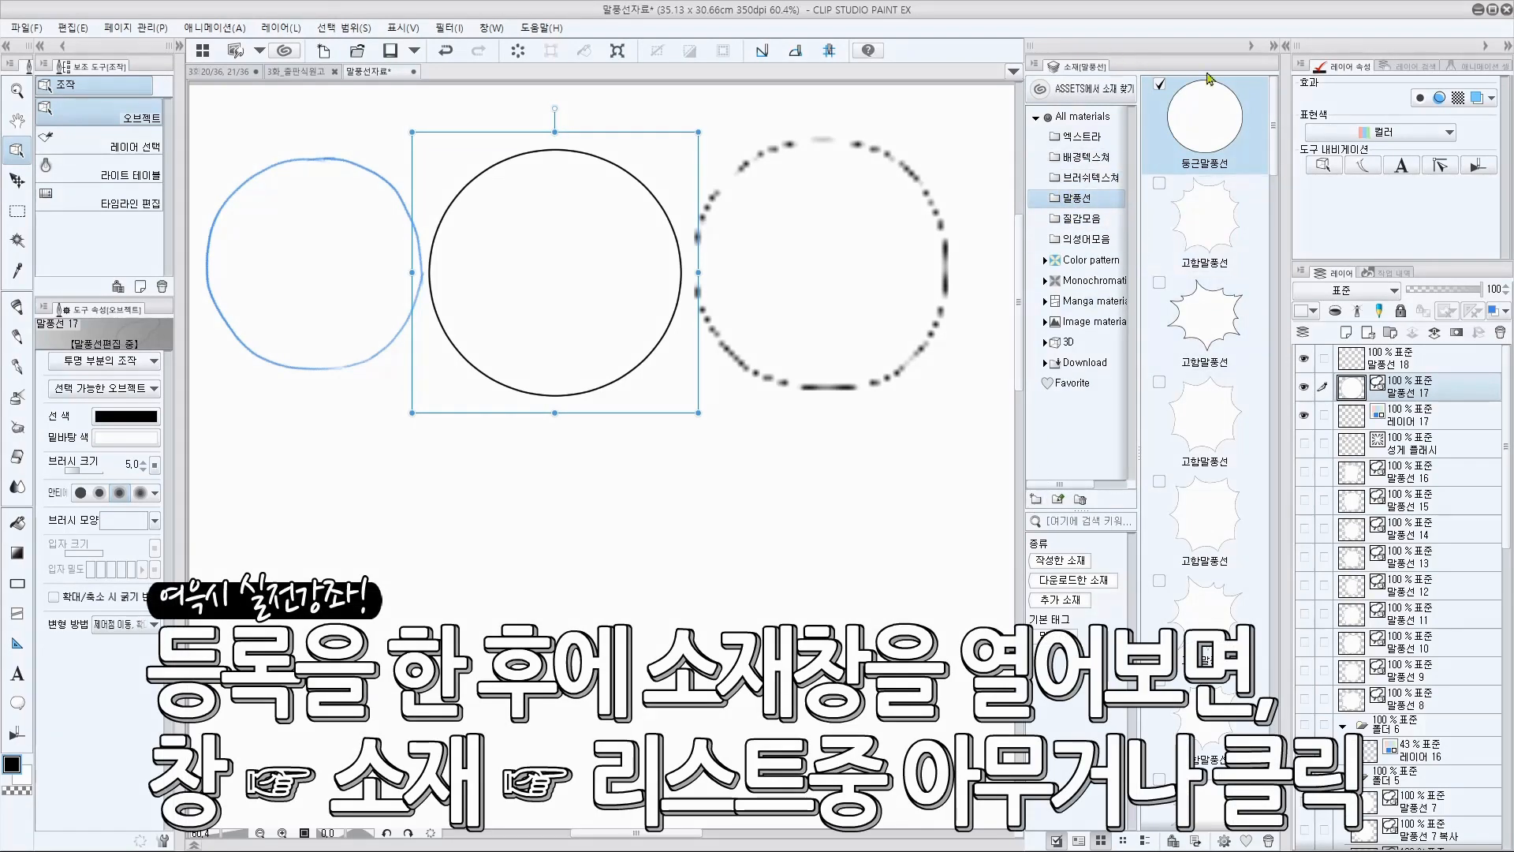
pyautogui.click(486, 29)
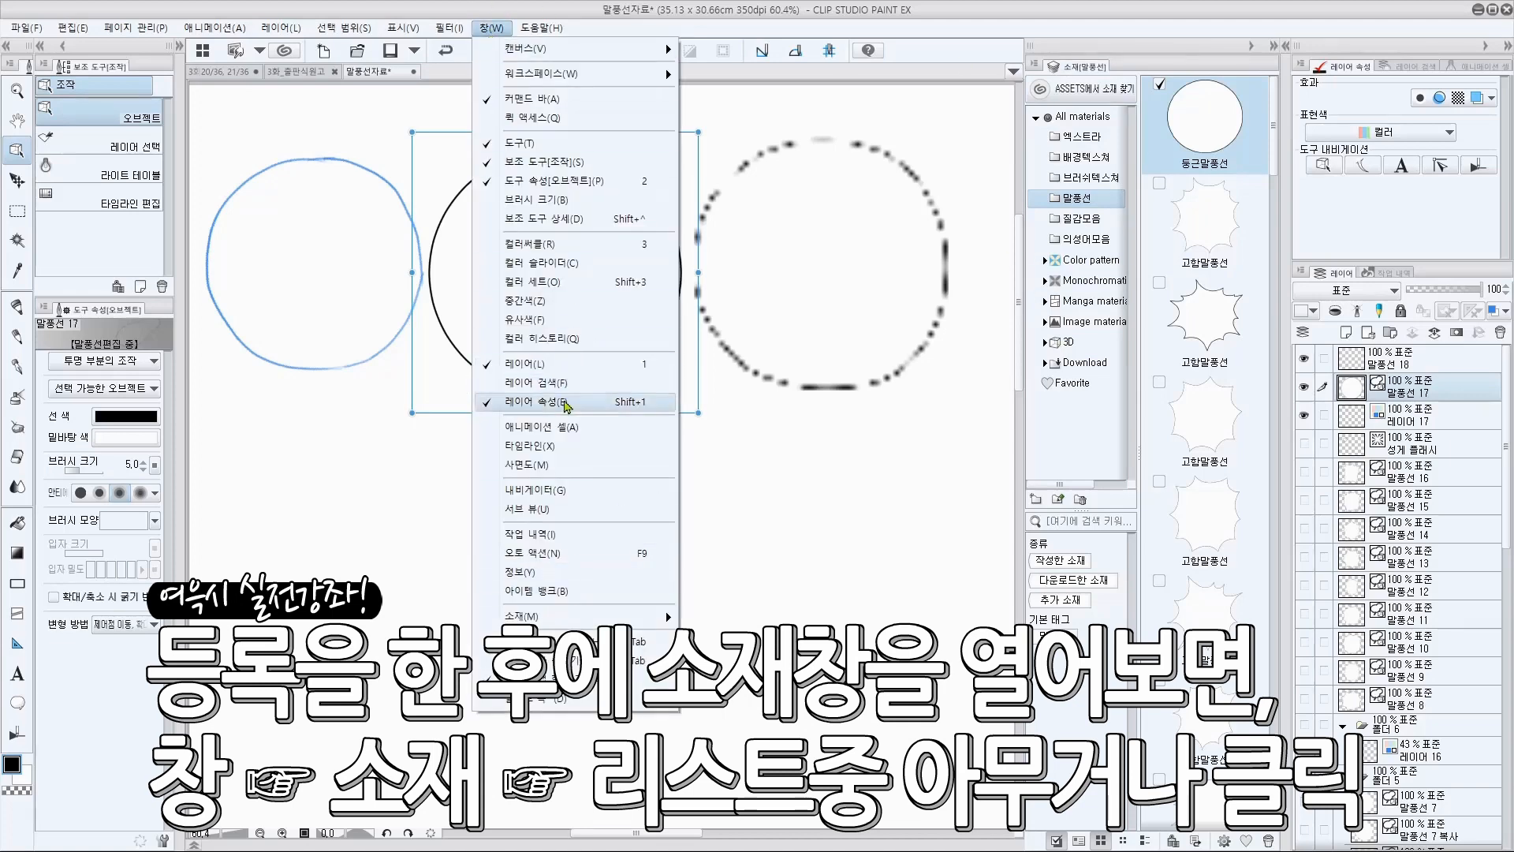
pyautogui.moveTo(593, 618)
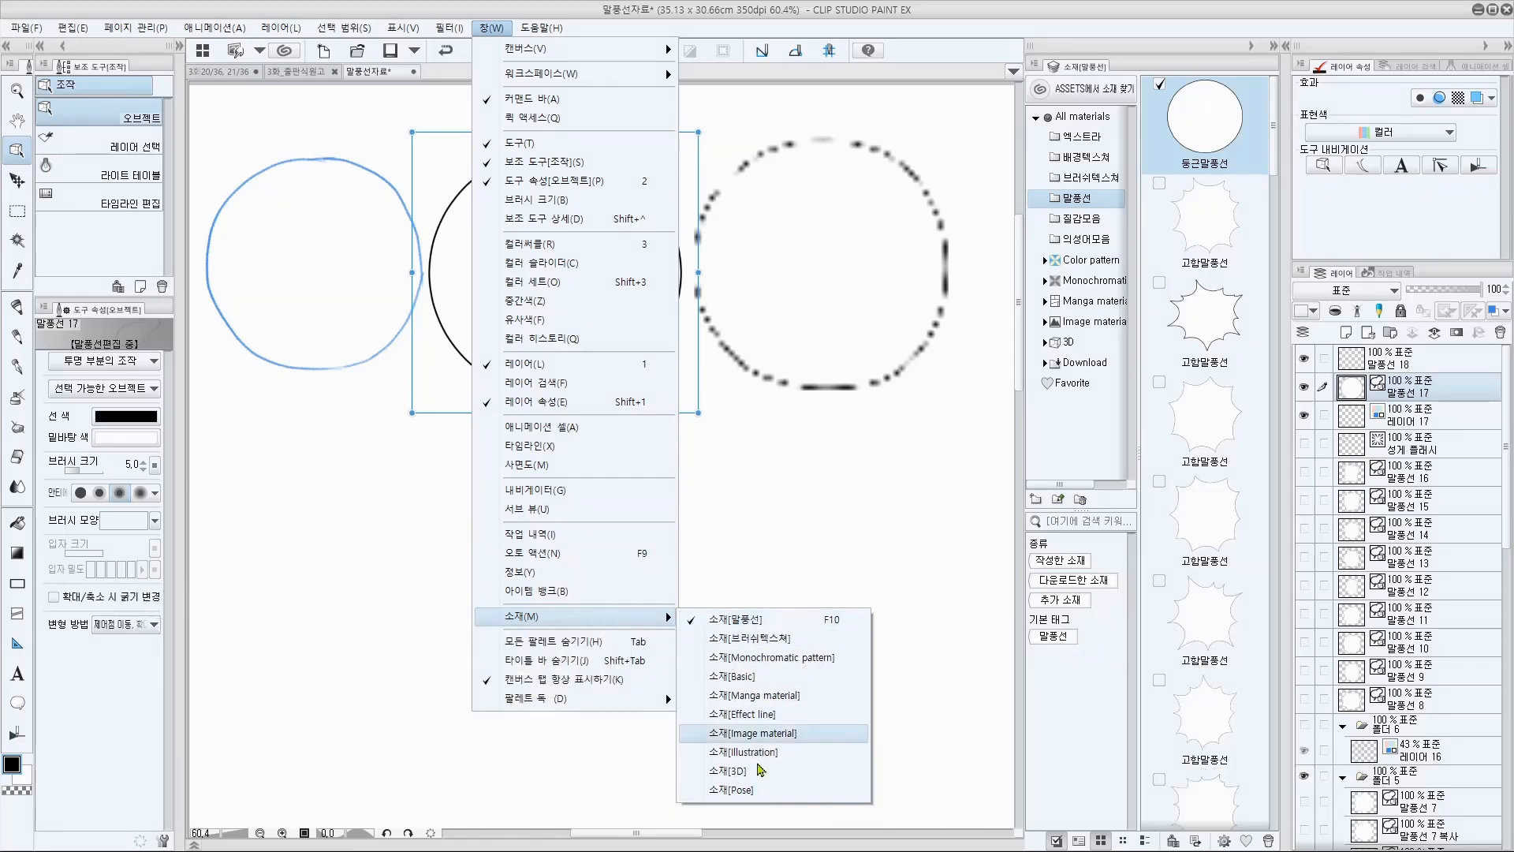
pyautogui.click(1190, 38)
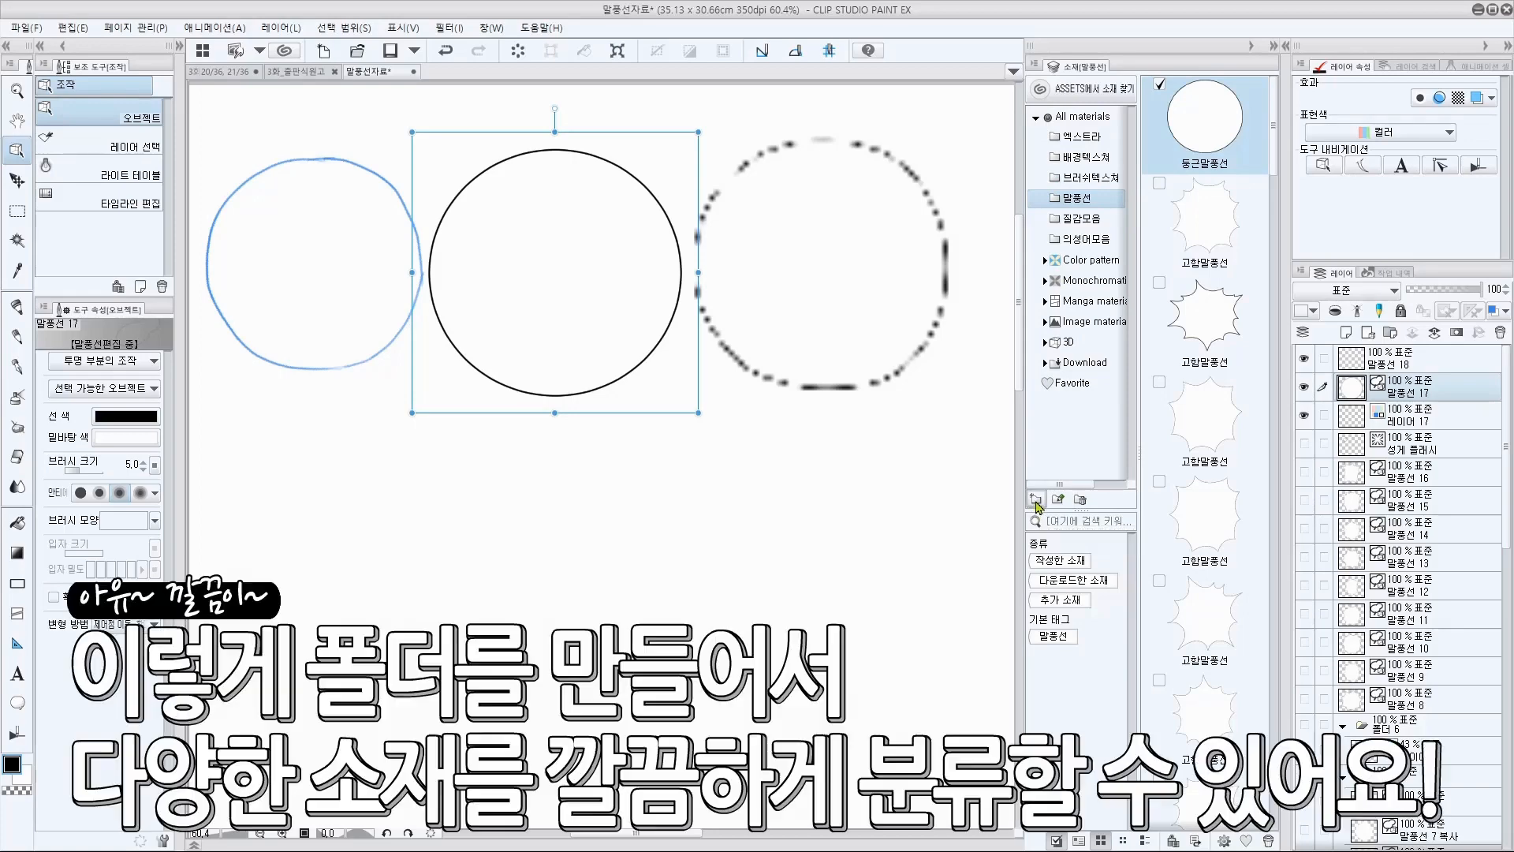
# Step: Create a new folder inside the 말풍선 material folder, move it one level up, and try renaming it 말풍선
pyautogui.click(1037, 502)
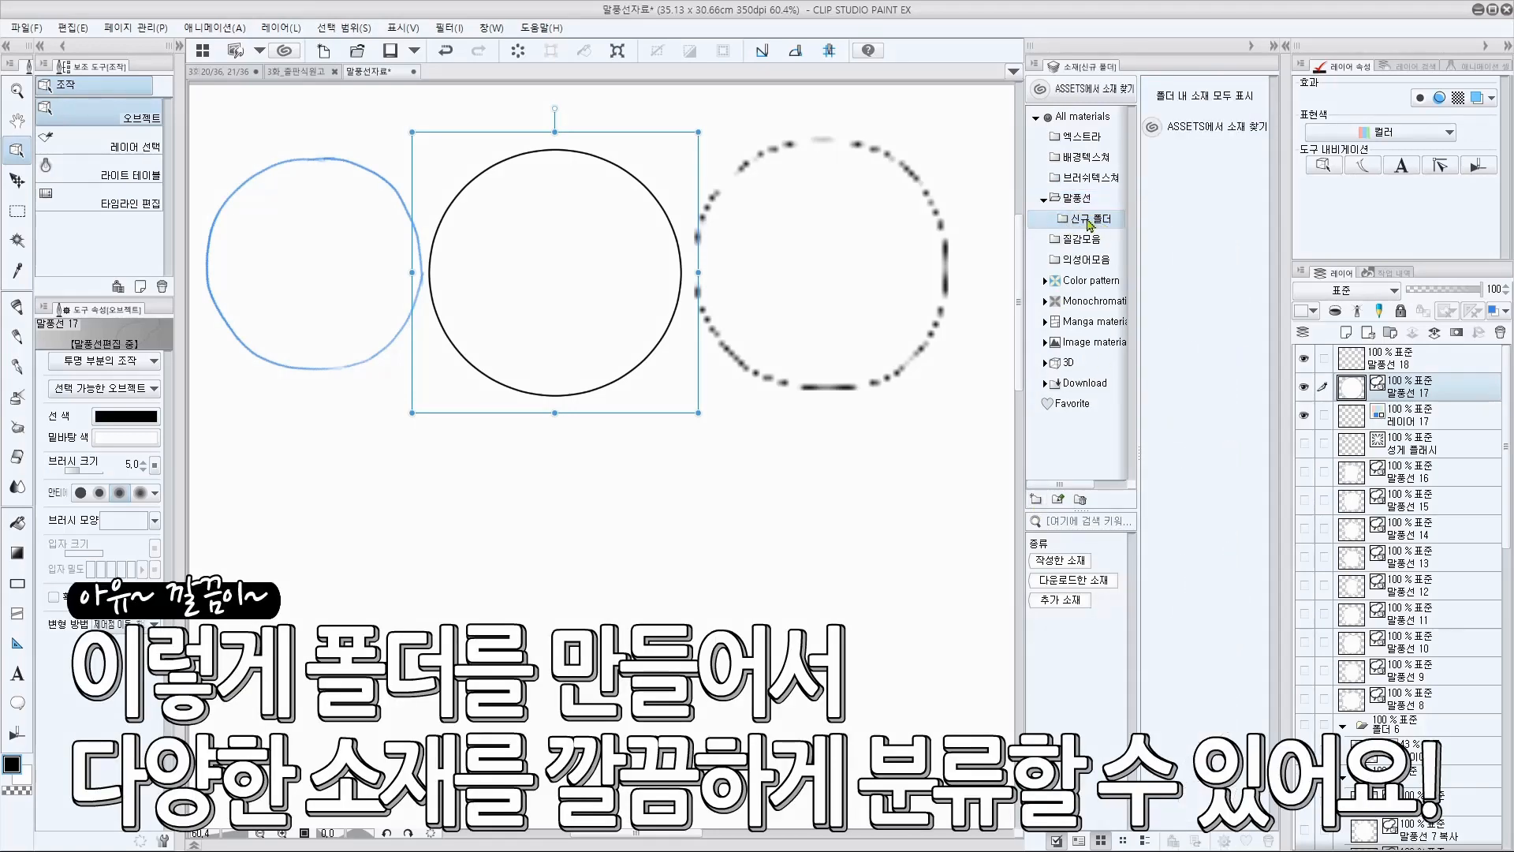
pyautogui.moveTo(1096, 225)
pyautogui.mouseDown()
pyautogui.moveTo(1092, 177)
pyautogui.moveTo(1095, 197)
pyautogui.mouseUp()
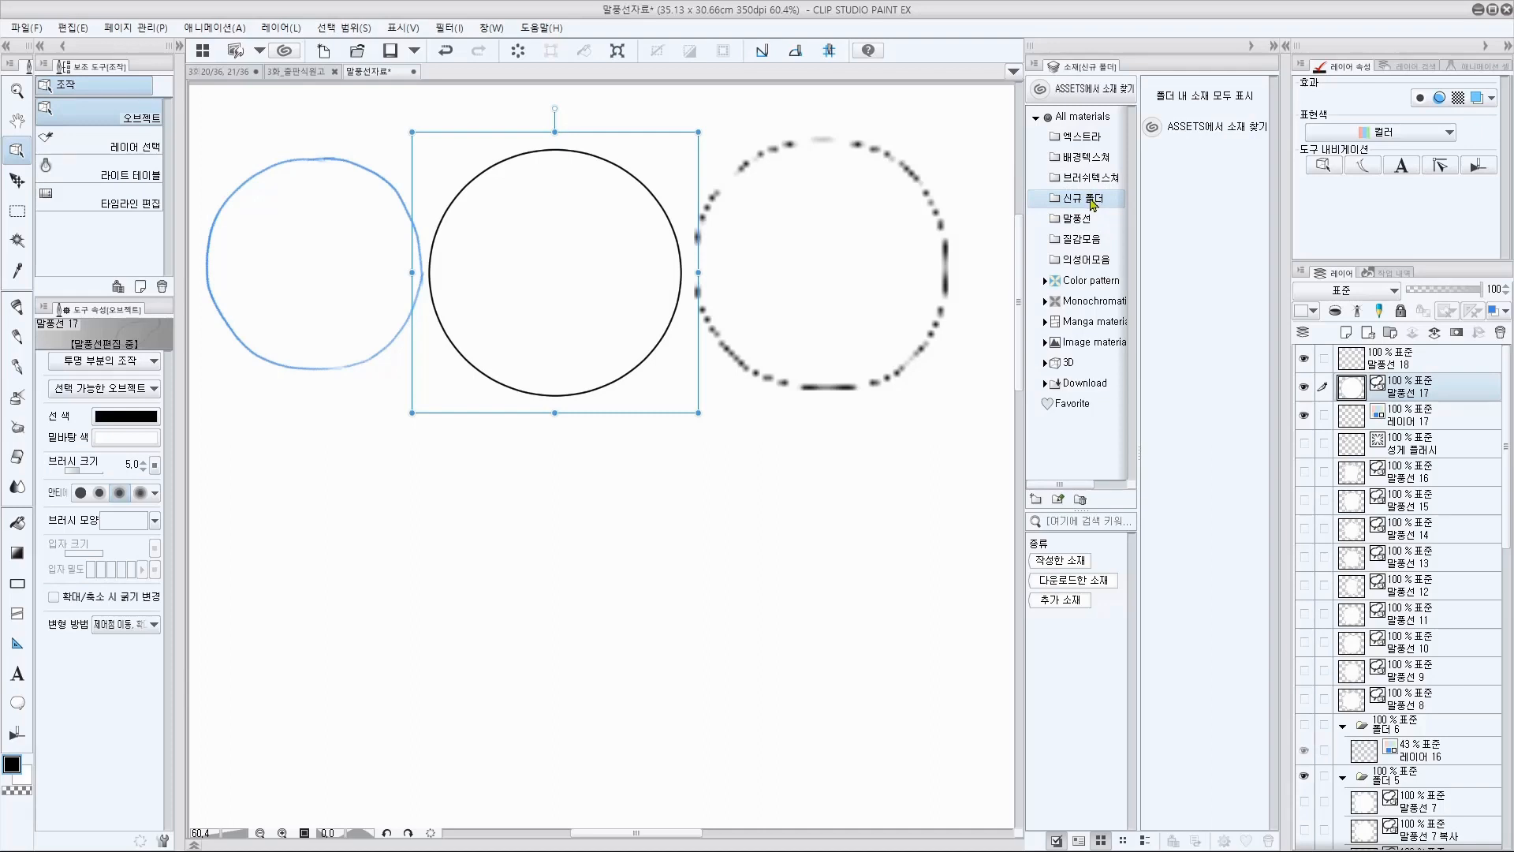
pyautogui.click(1060, 502)
pyautogui.write('말풍선')
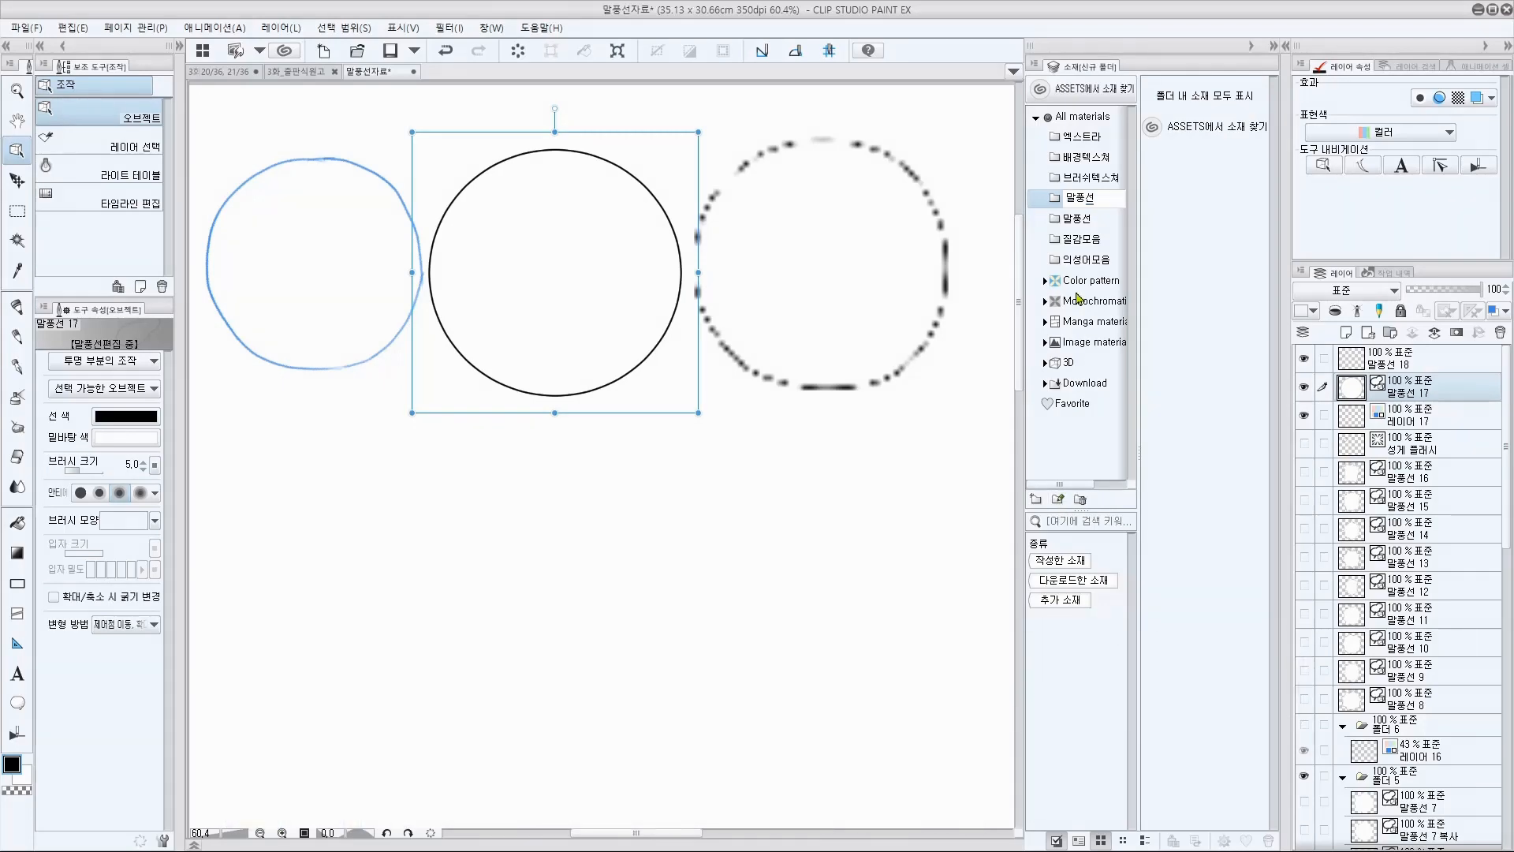
pyautogui.press('Escape')
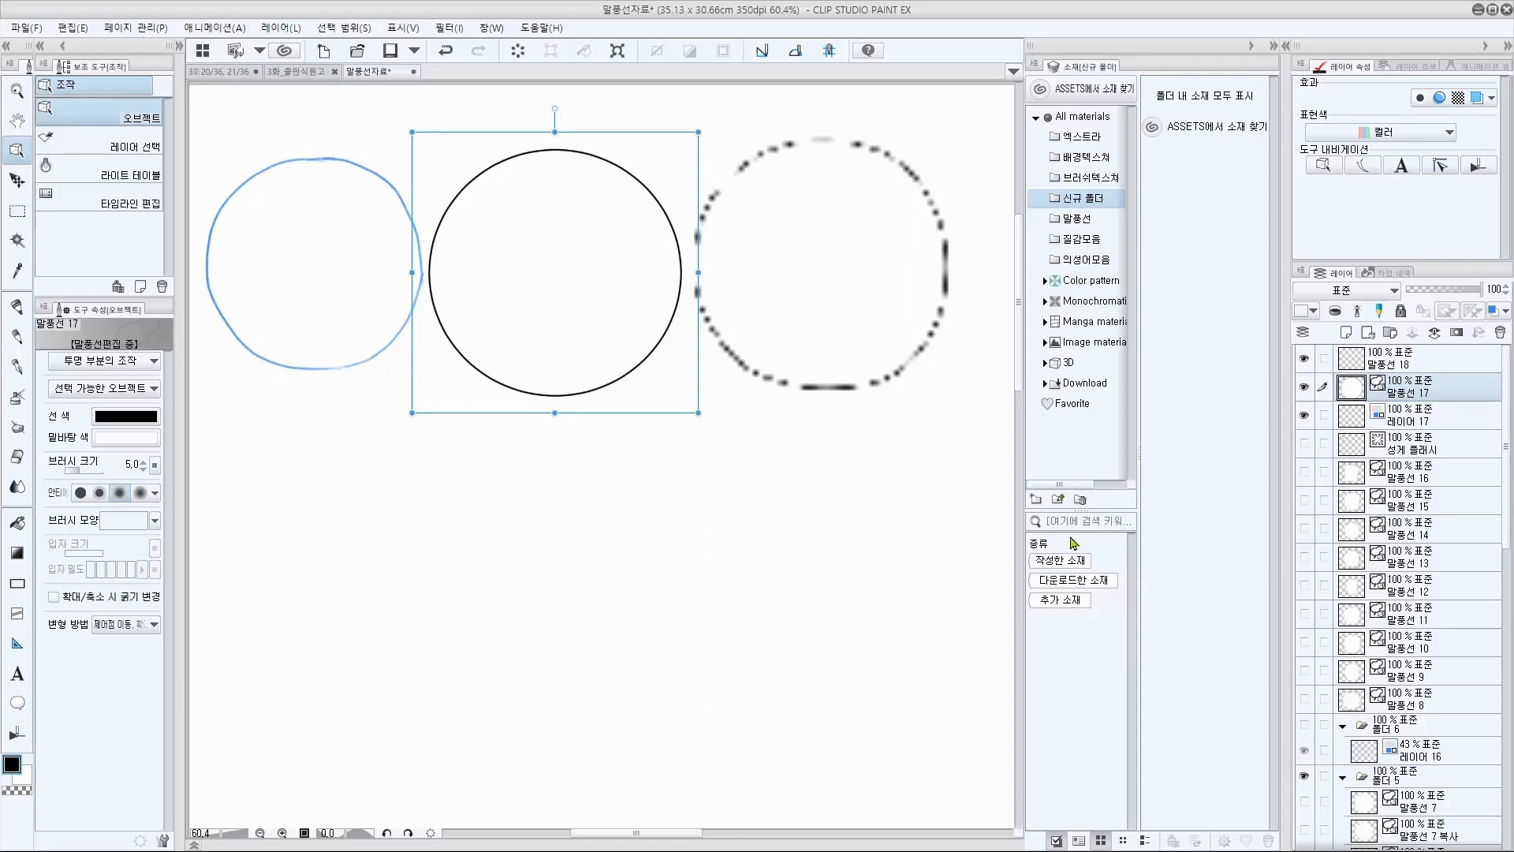
# Step: Delete the new material folder and return to the existing 말풍선 folder
pyautogui.click(1080, 501)
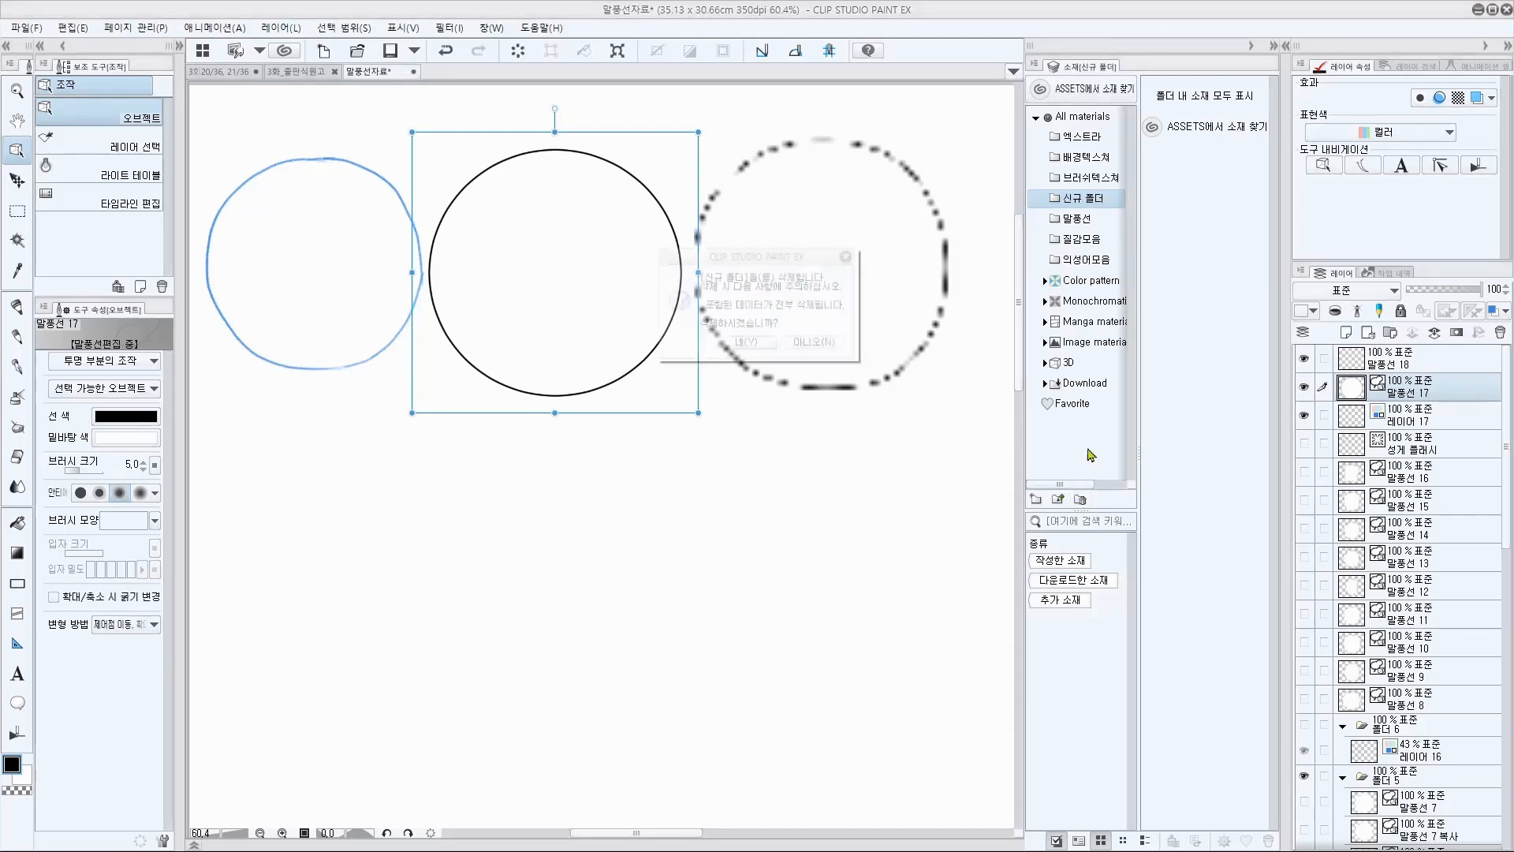
pyautogui.click(741, 345)
pyautogui.click(1086, 200)
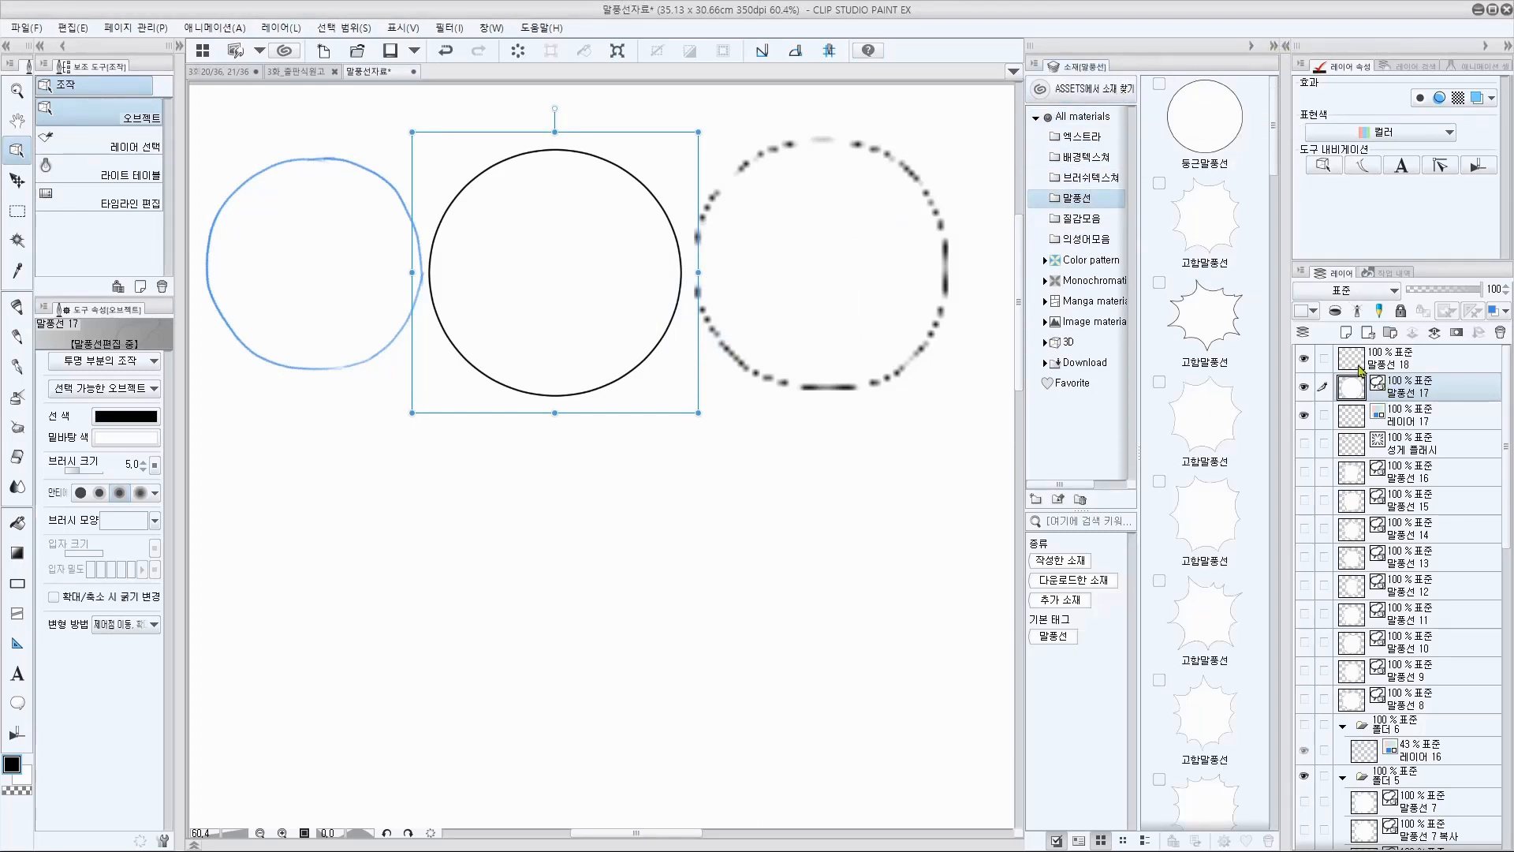
# Step: Register layer 말풍선 17 directly from the layer list as a material stored in the 말풍선 folder
pyautogui.moveTo(1359, 371); pyautogui.dragTo(1173, 303)
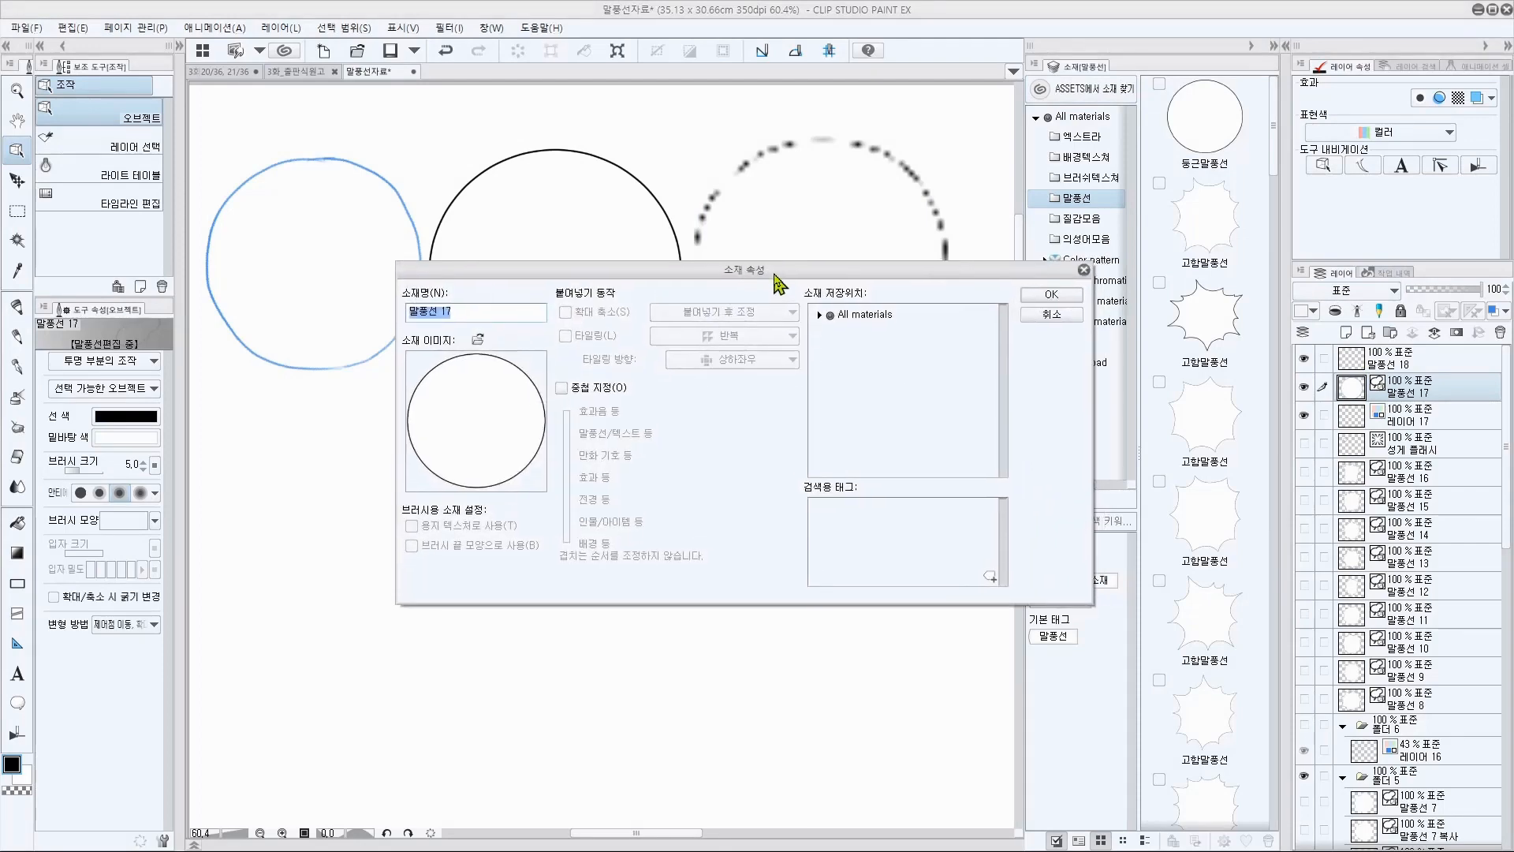
pyautogui.click(817, 313)
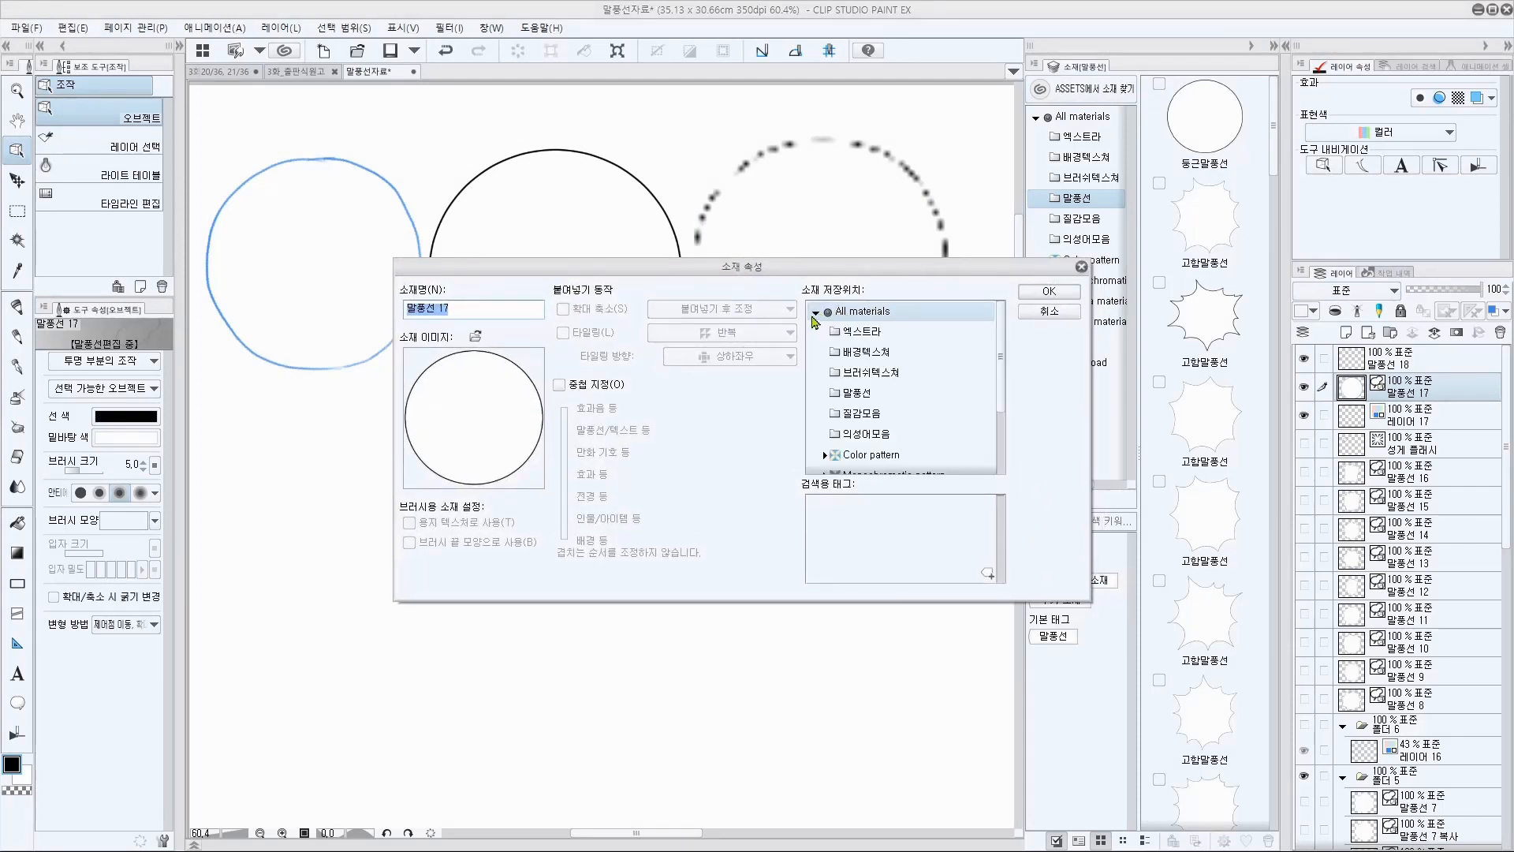
pyautogui.click(868, 395)
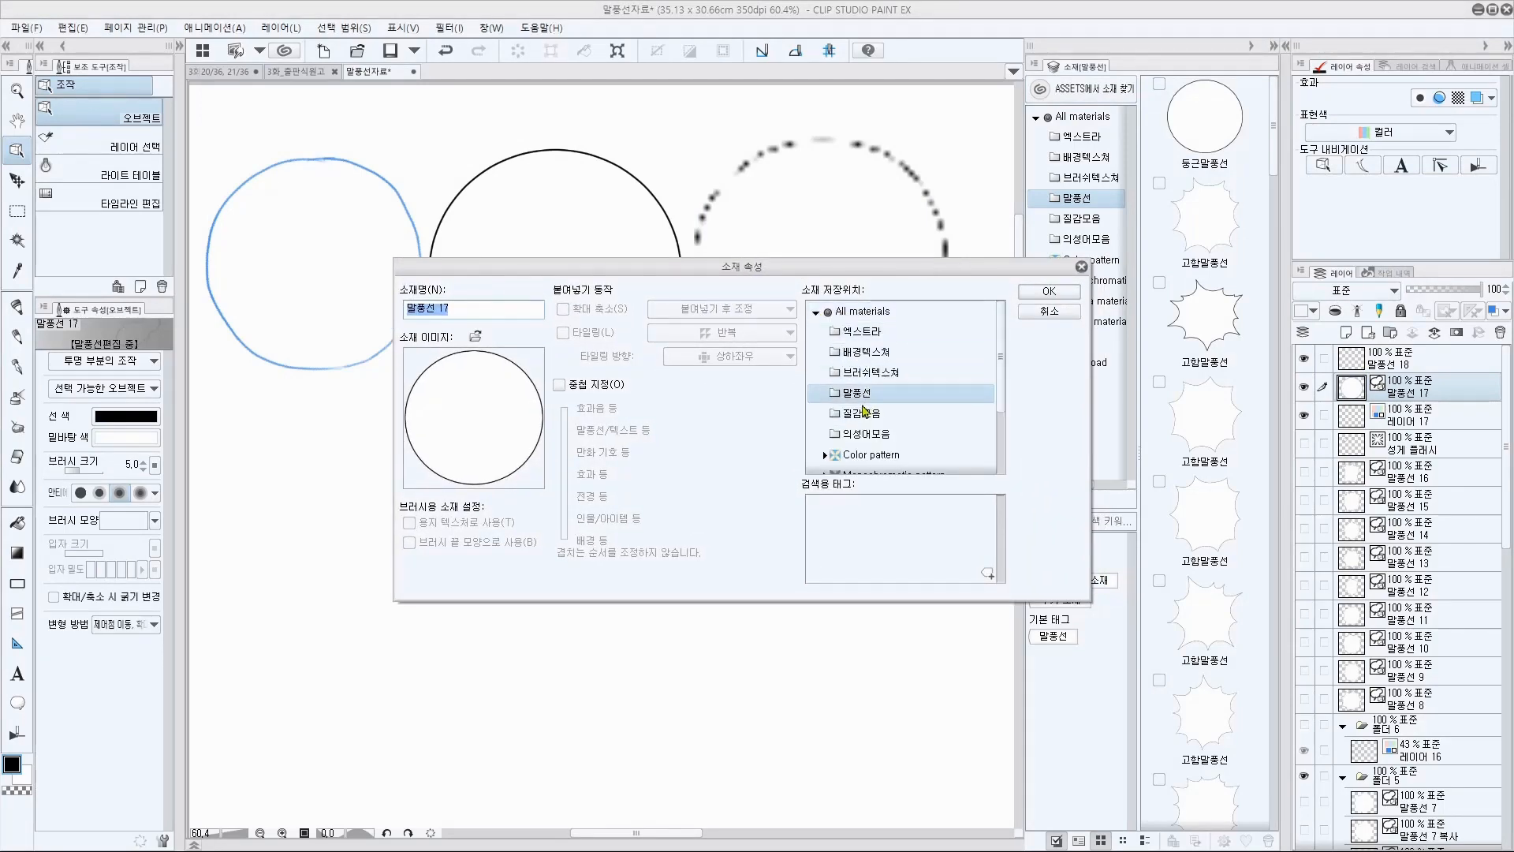
pyautogui.click(1050, 291)
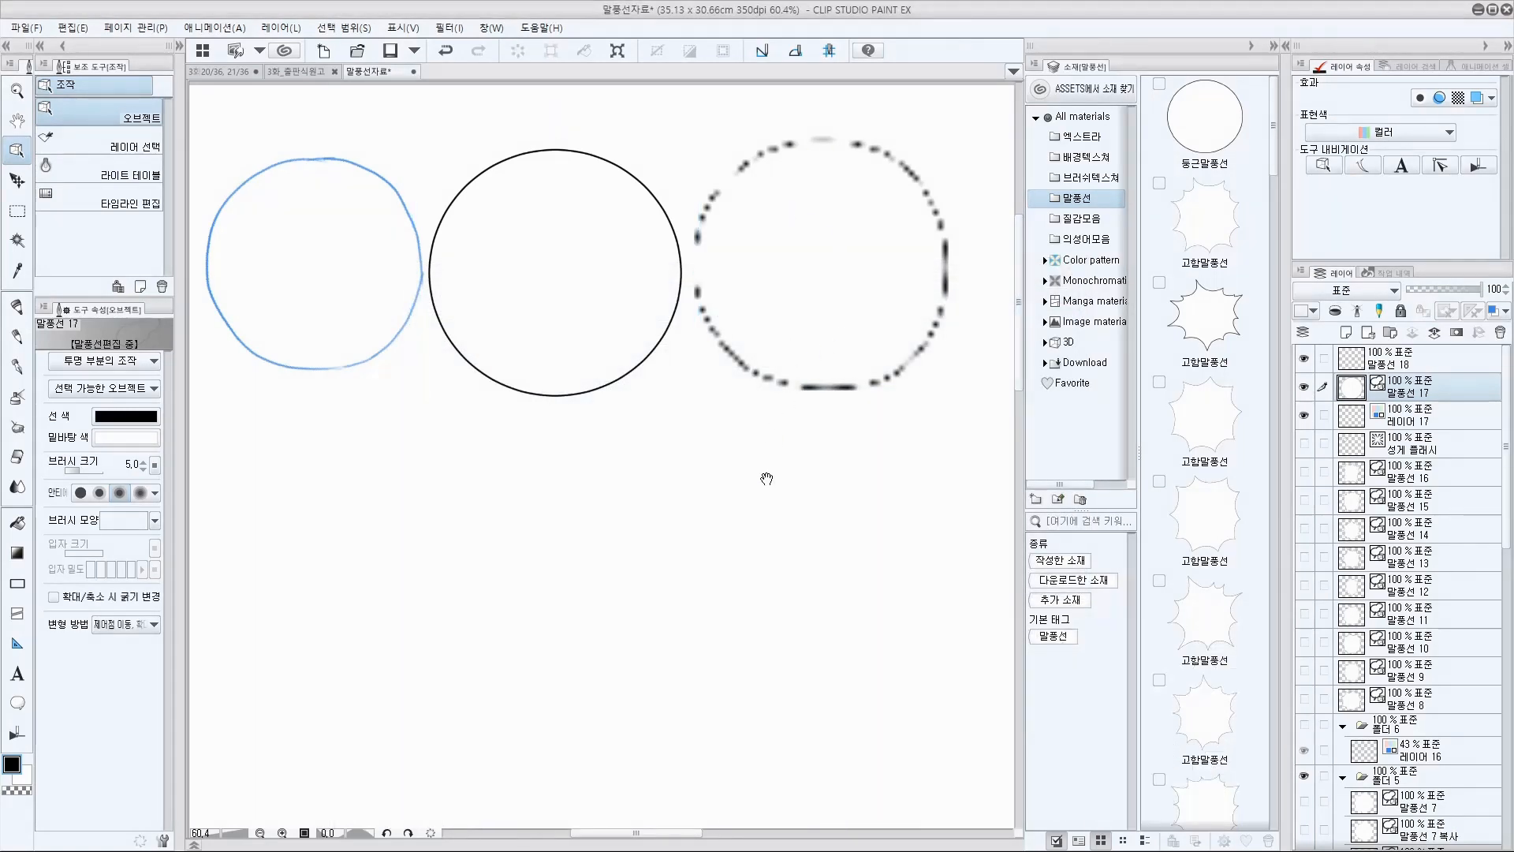
# Step: Place the 둥근말풍선 material on the canvas and undo the placement
pyautogui.scroll(-2, 770, 378)
pyautogui.moveTo(1221, 120); pyautogui.dragTo(642, 626)
pyautogui.scroll(-2, 670, 471)
pyautogui.hotkey('ctrl', 'z')
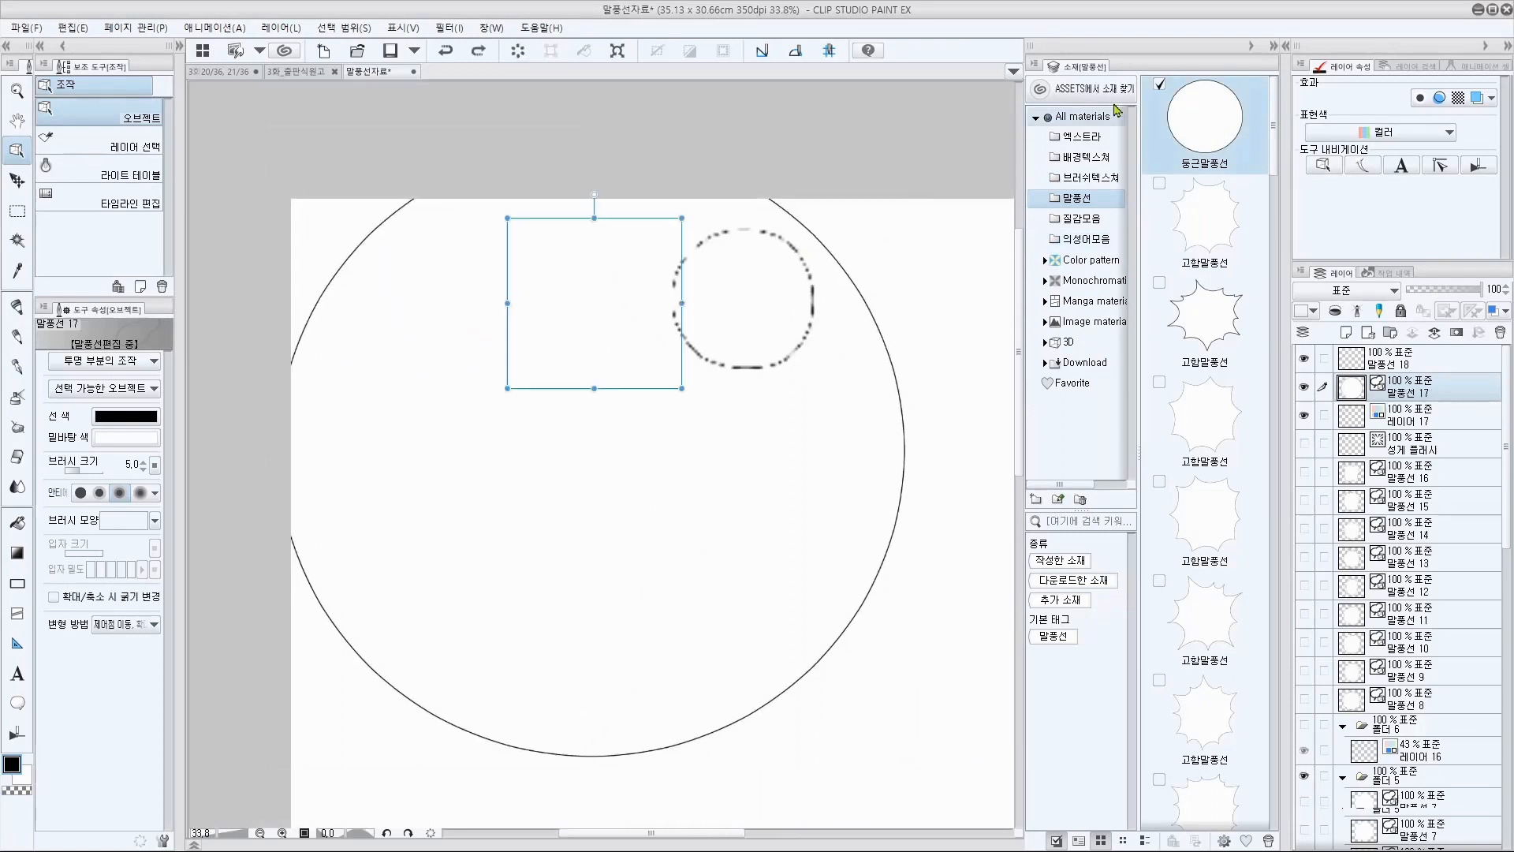
# Step: Add the 둥근말풍선 balloon again below the existing small balloons and undo it
pyautogui.moveTo(1379, 412); pyautogui.dragTo(1424, 388)
pyautogui.hotkey('ctrl', 'y')
pyautogui.moveTo(747, 564); pyautogui.dragTo(461, 352)
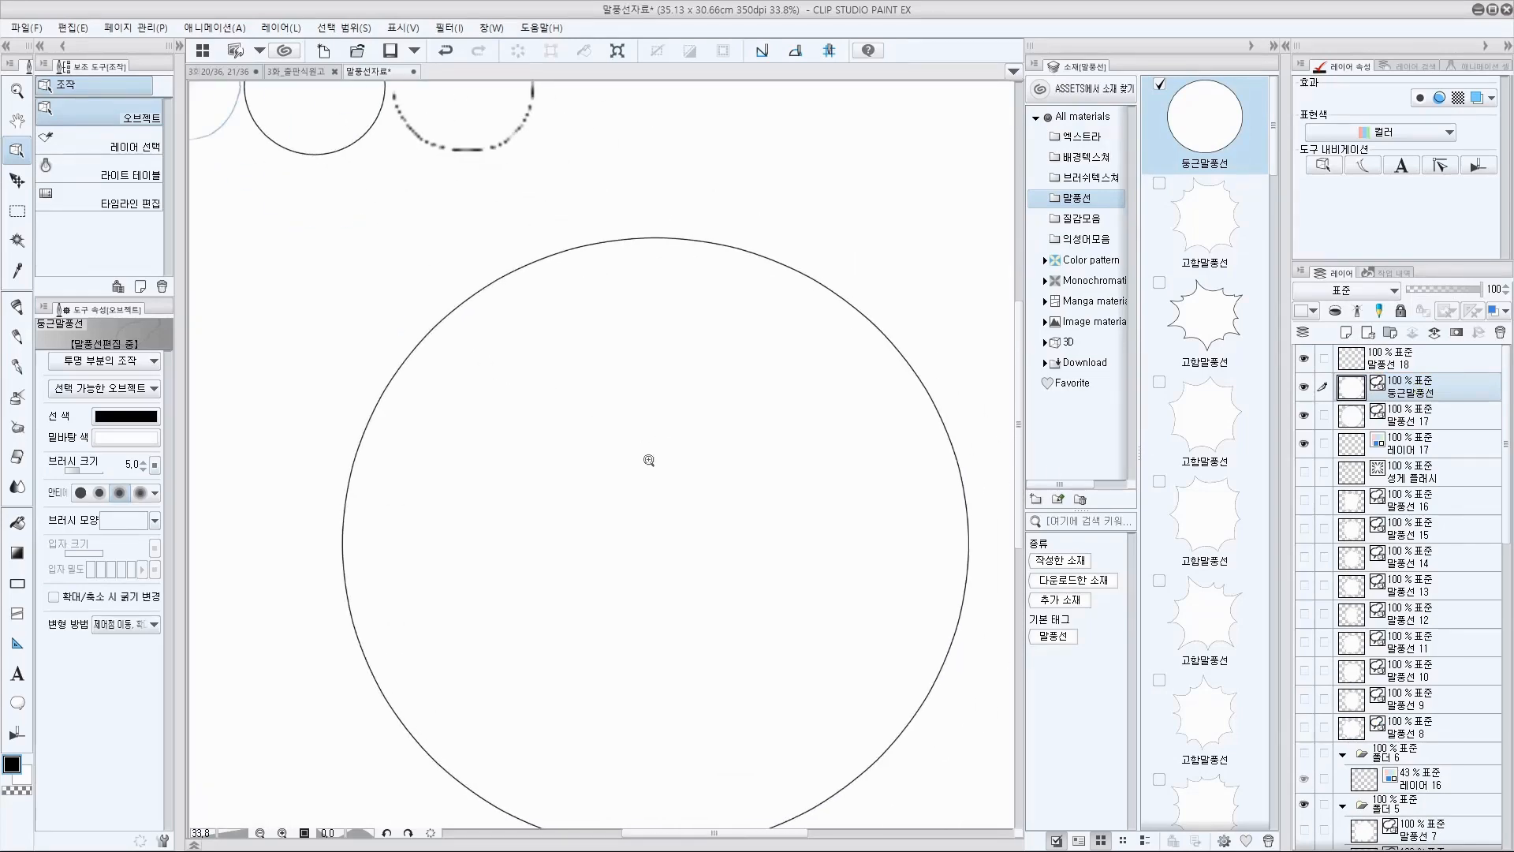
pyautogui.scroll(-3, 673, 582)
pyautogui.hotkey('ctrl', 'z')
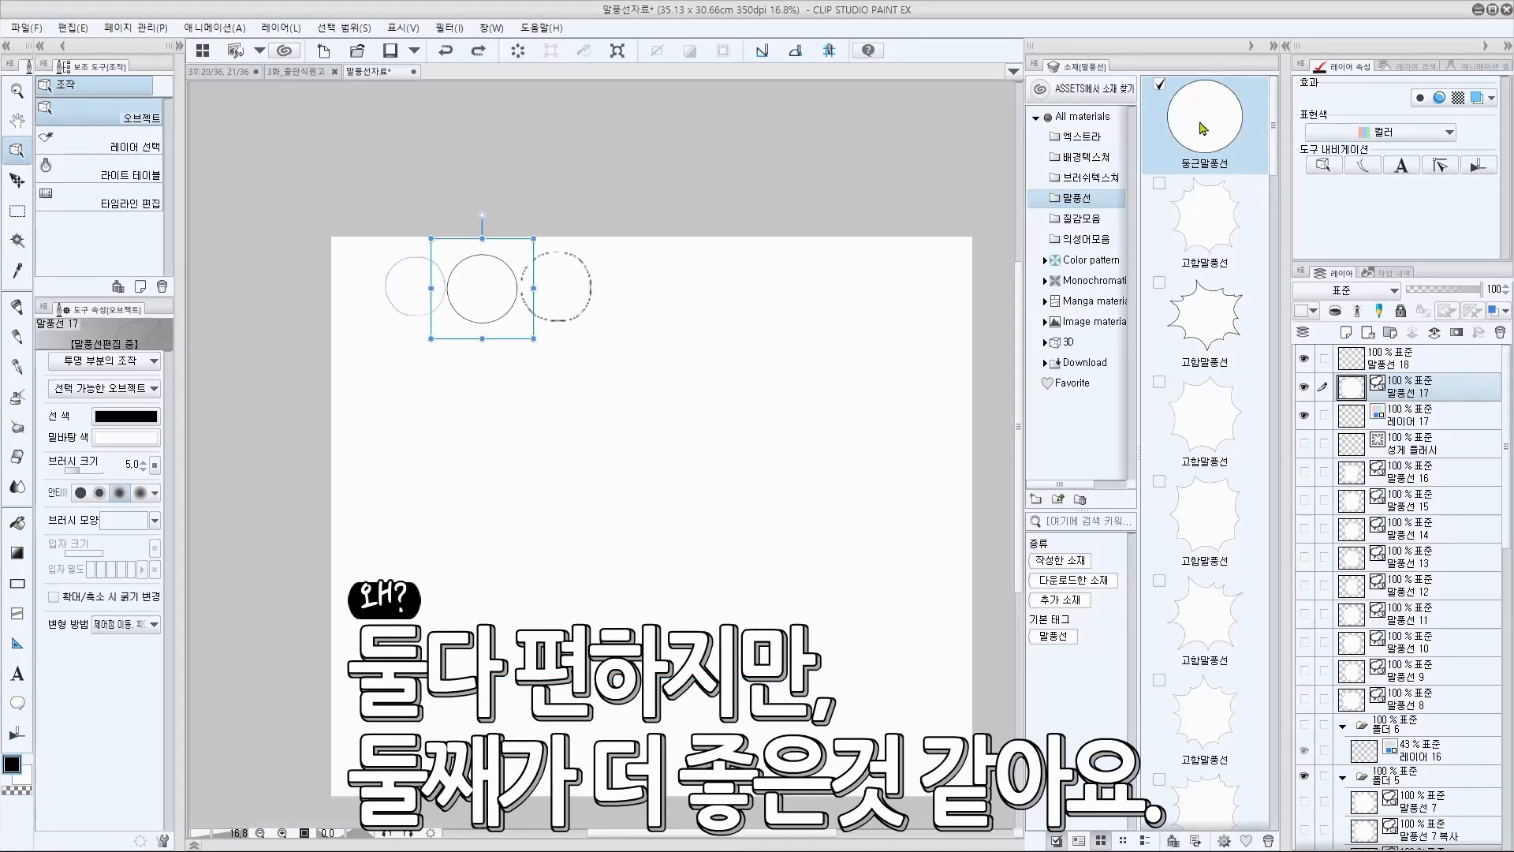
# Step: Place a 둥근말풍선 balloon on the canvas below the three small balloons and add a second copy above layer 말풍선 18
pyautogui.moveTo(1199, 122); pyautogui.dragTo(534, 523)
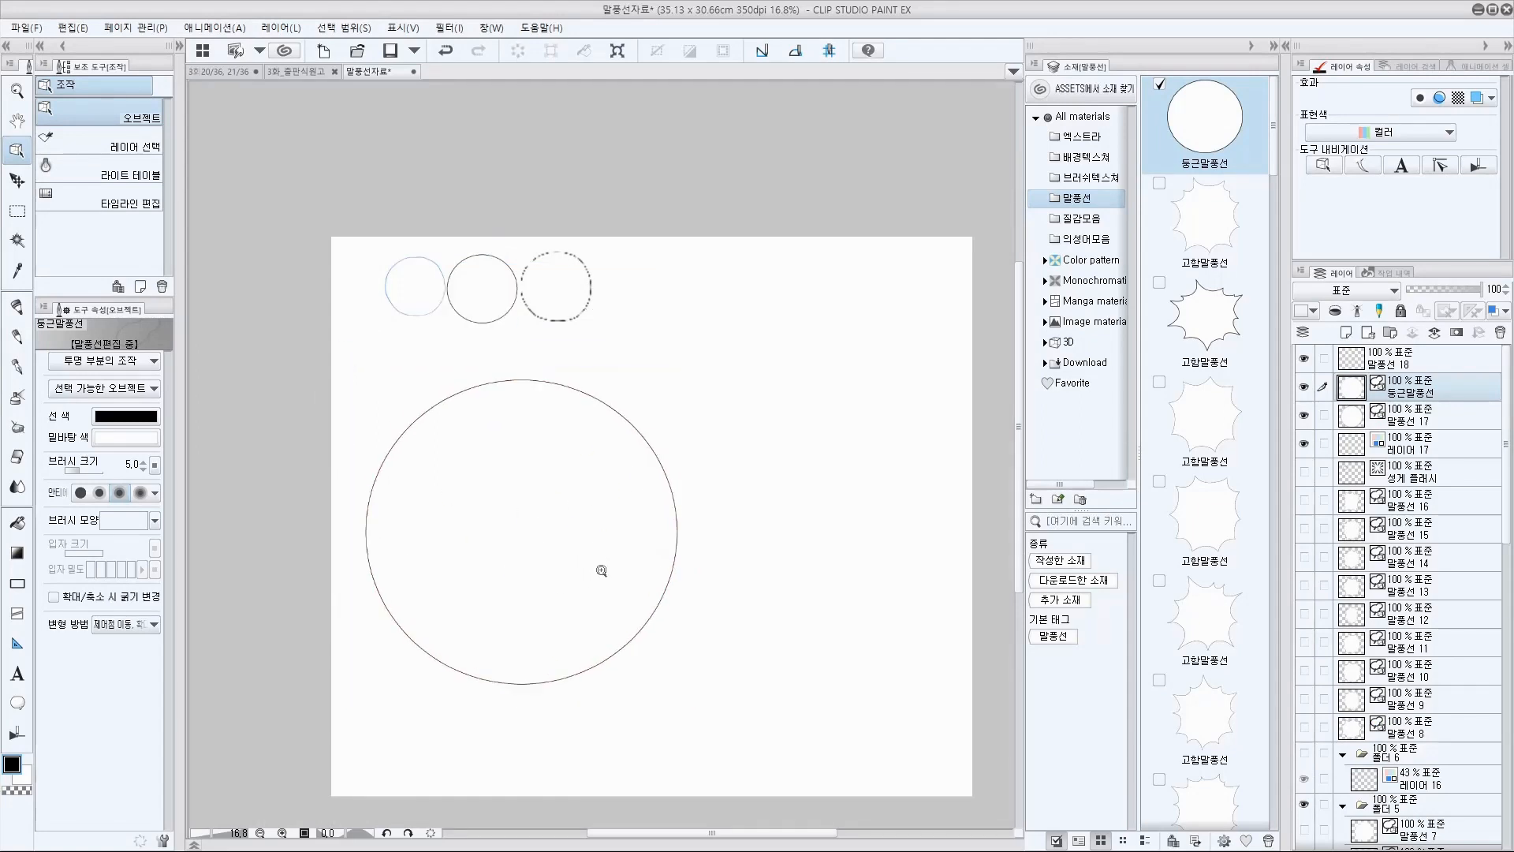
pyautogui.scroll(2, 598, 569)
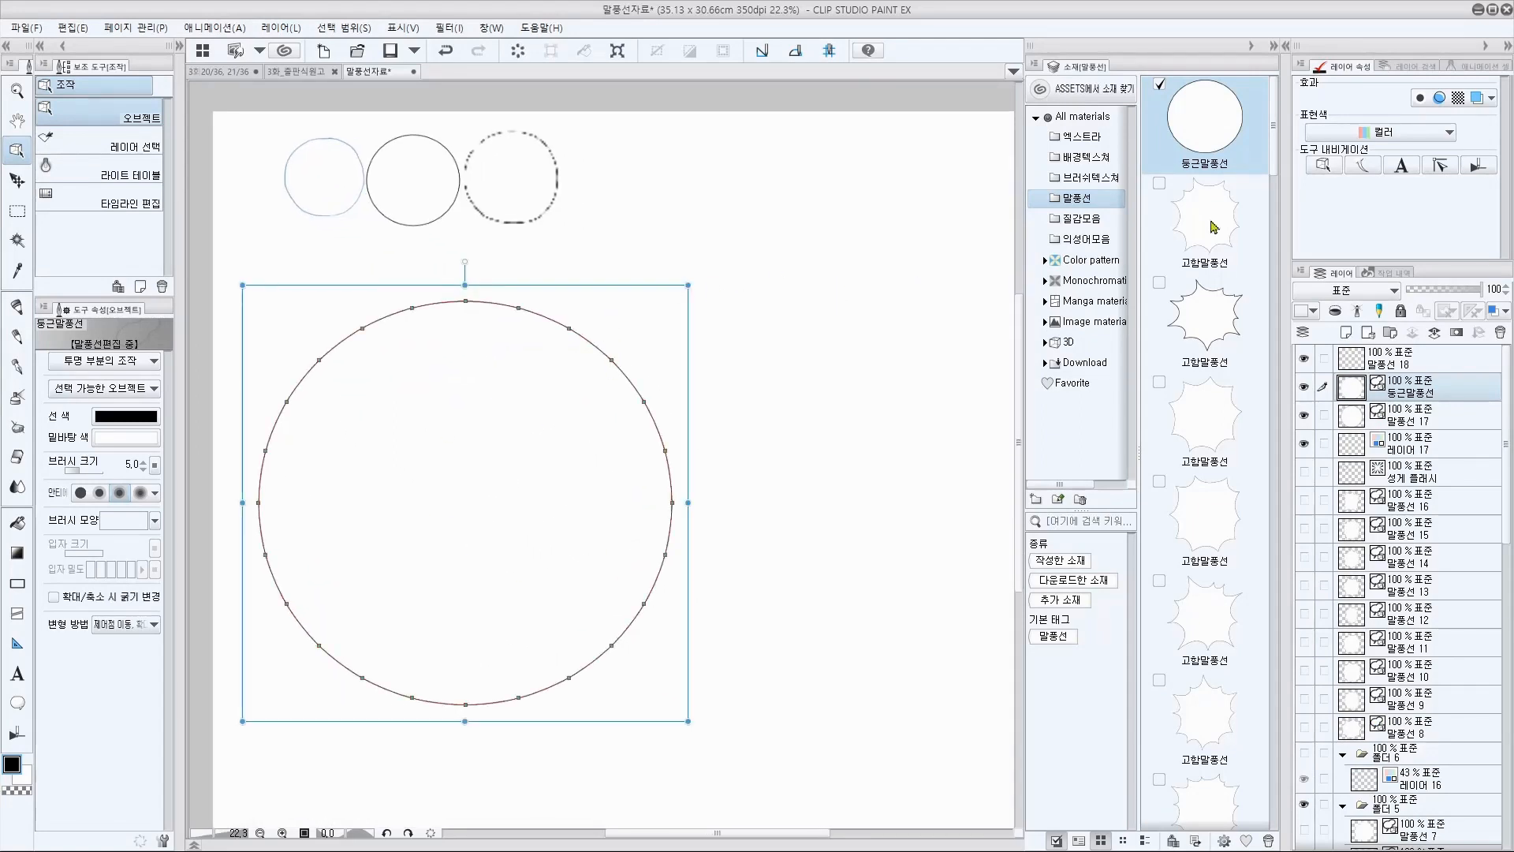
pyautogui.moveTo(1204, 124); pyautogui.dragTo(1405, 374)
pyautogui.moveTo(1426, 367); pyautogui.dragTo(1434, 363)
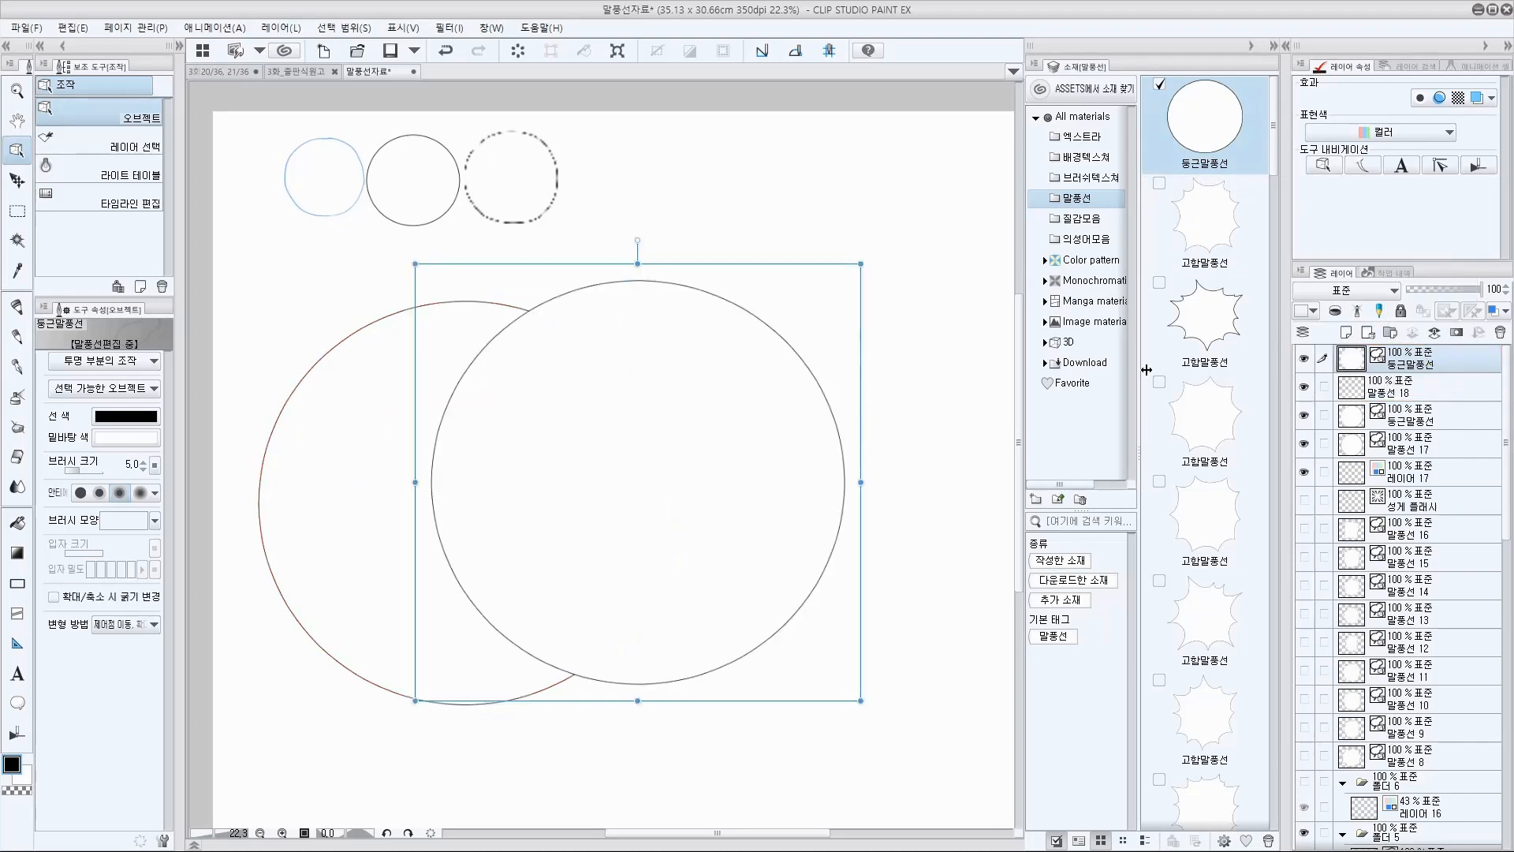
pyautogui.scroll(-3, 676, 467)
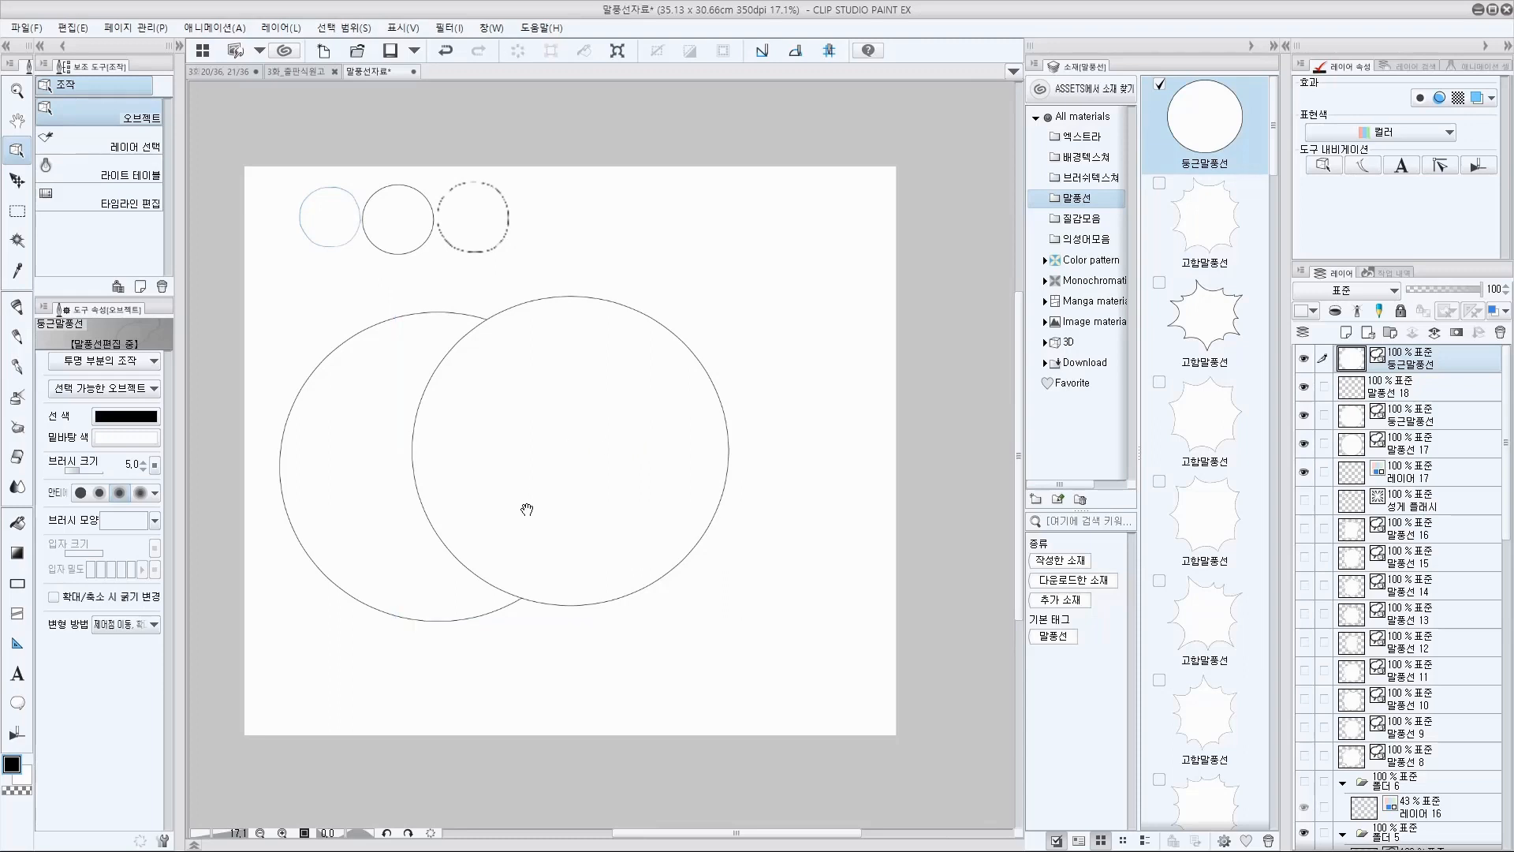
pyautogui.scroll(2, 556, 460)
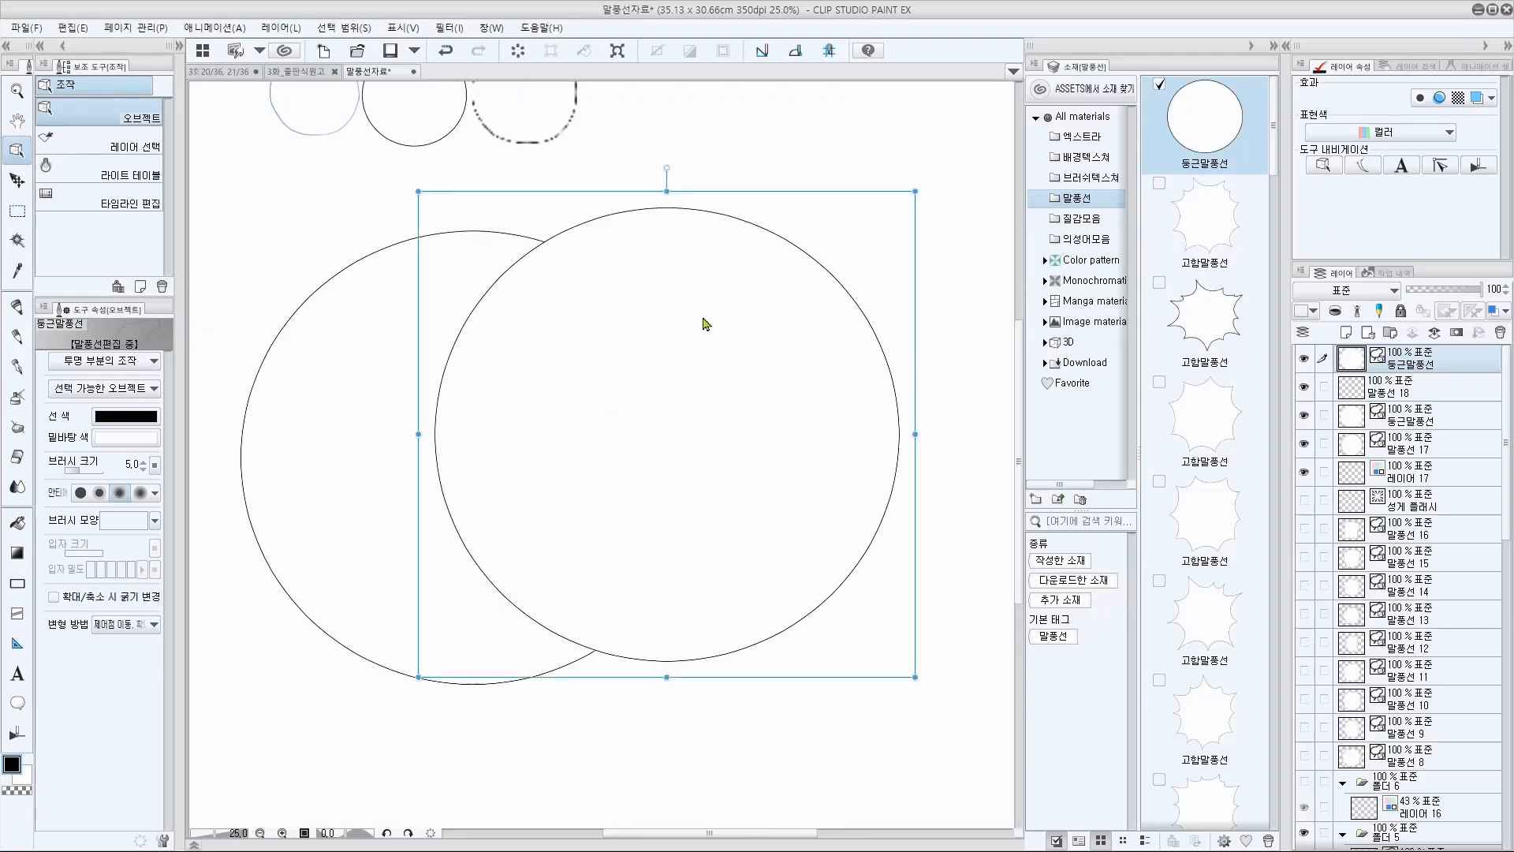
pyautogui.scroll(-2, 727, 480)
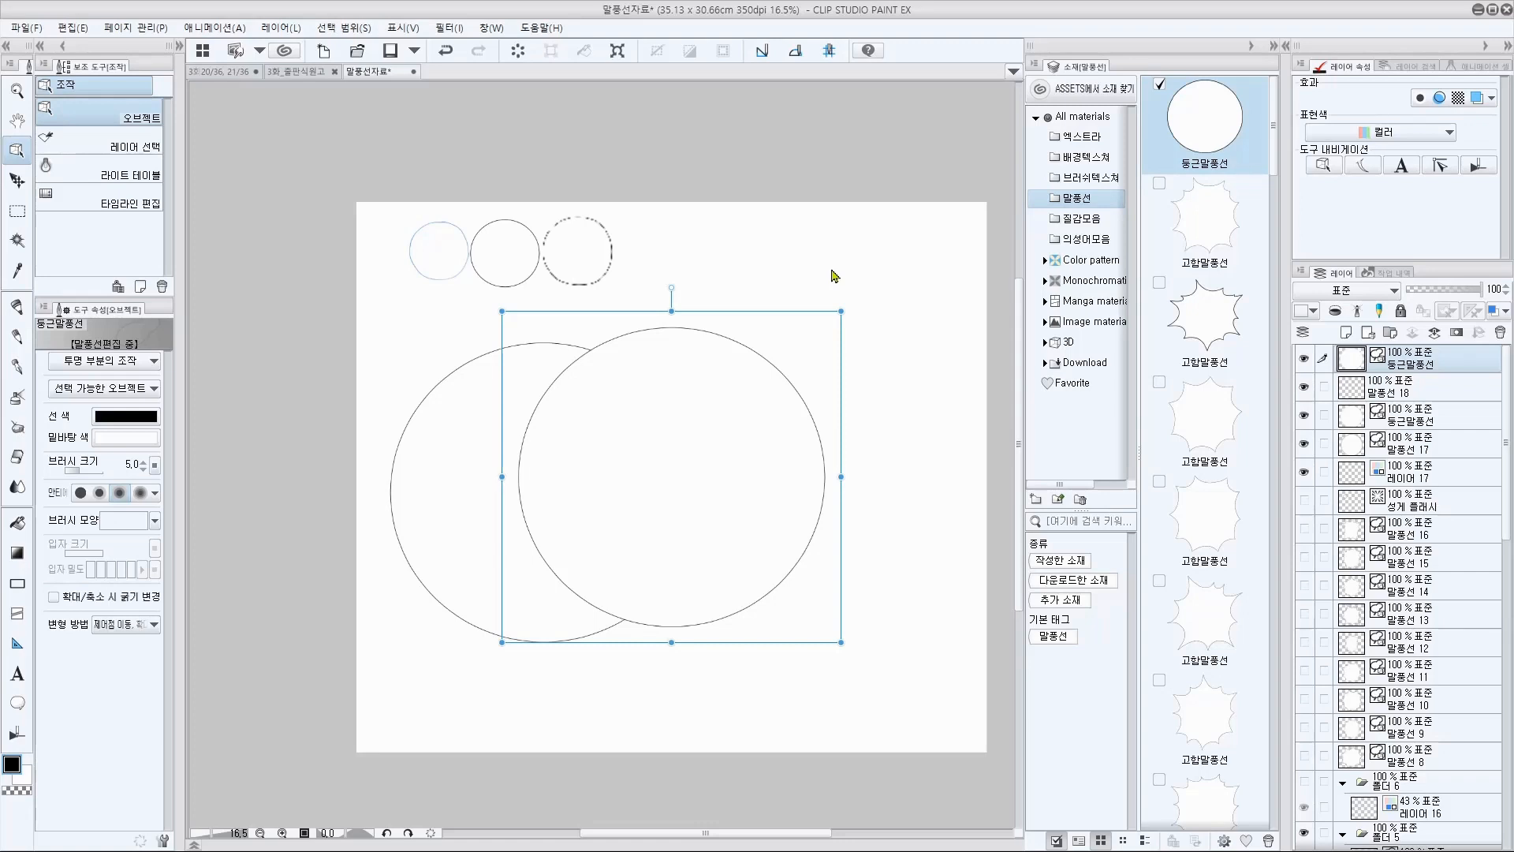
pyautogui.press('space')
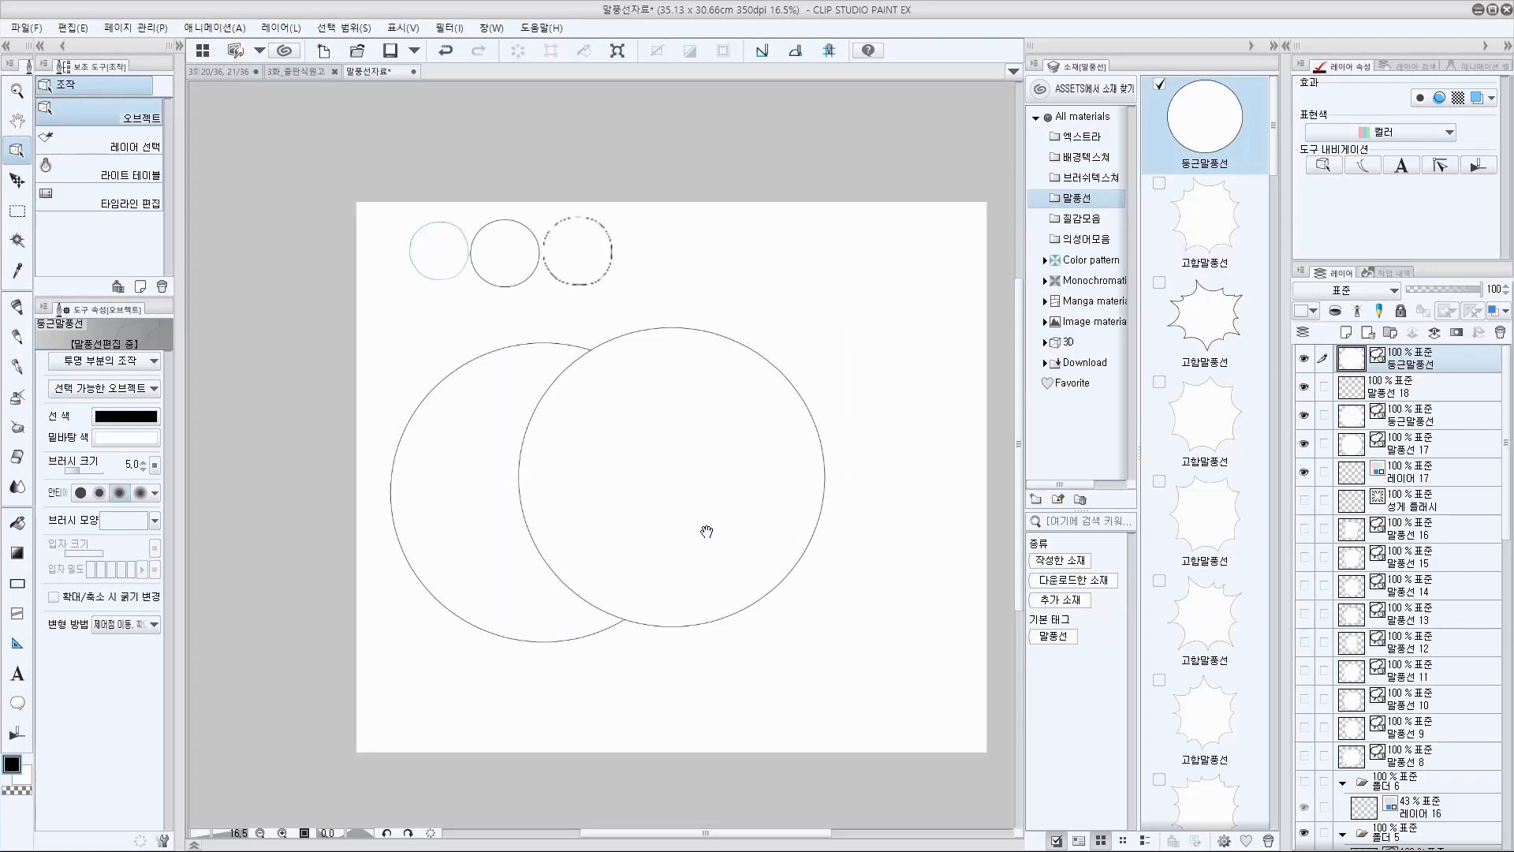
pyautogui.scroll(1, 707, 531)
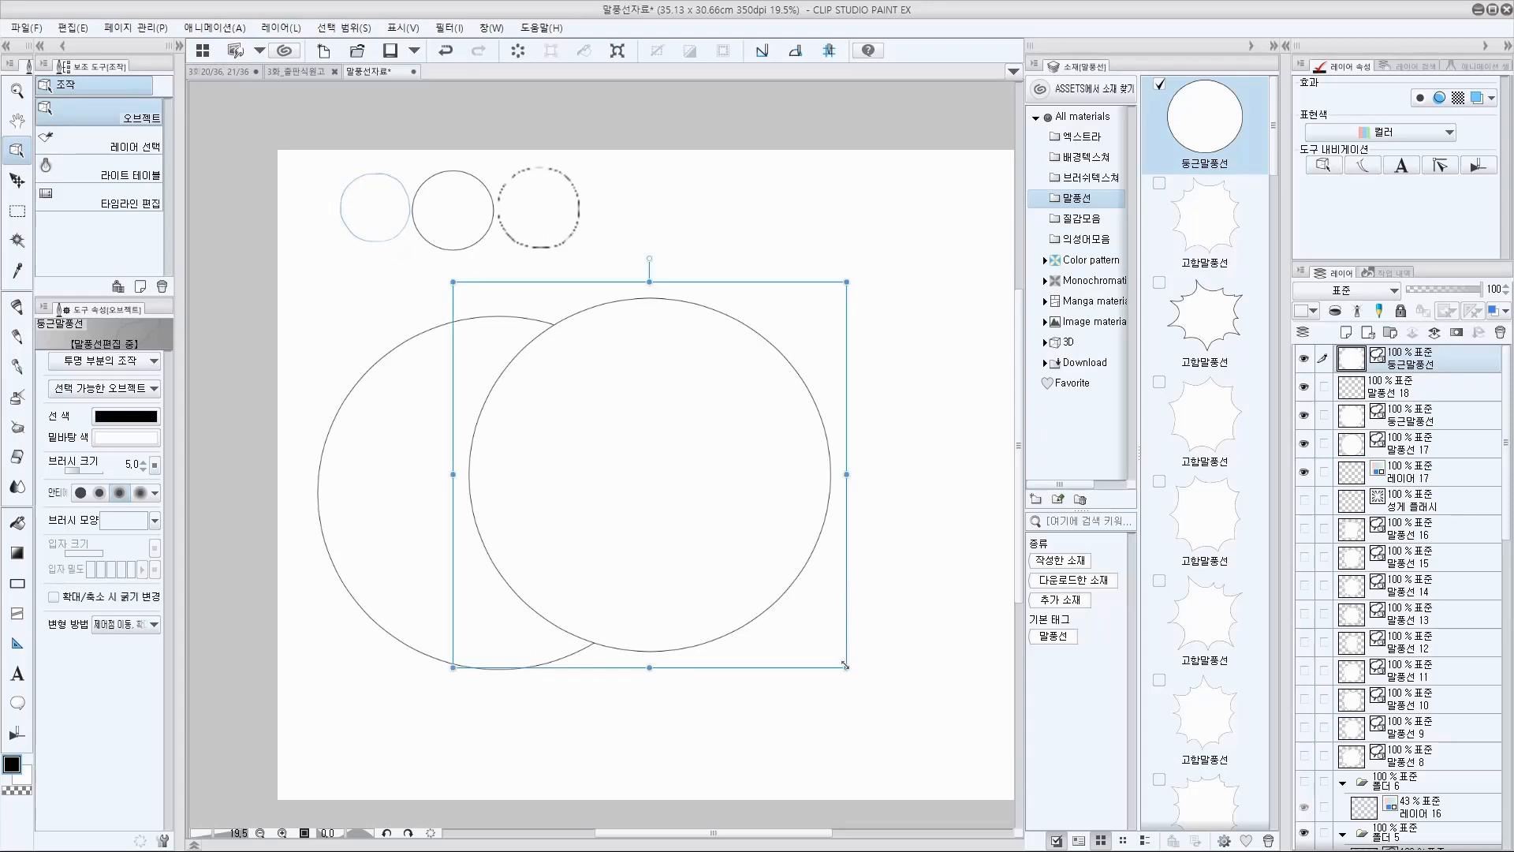
# Step: Scale the upper 둥근말풍선 copy down to a small circle just below the three small balloons
pyautogui.moveTo(846, 669); pyautogui.dragTo(564, 315)
pyautogui.hotkey('ctrl', 'space')
pyautogui.press('space')
pyautogui.moveTo(504, 379); pyautogui.dragTo(448, 379)
pyautogui.press('space')
pyautogui.moveTo(780, 716); pyautogui.dragTo(780, 625)
pyautogui.hotkey('ctrl', 'space')
pyautogui.moveTo(770, 547); pyautogui.dragTo(708, 547)
pyautogui.press('space')
pyautogui.moveTo(732, 746); pyautogui.dragTo(683, 506)
# Step: Shrink the other large 둥근말풍선 copy into a small horizontal oval below the small circle
pyautogui.click(866, 648)
pyautogui.moveTo(955, 751); pyautogui.dragTo(526, 309)
pyautogui.hotkey('ctrl', 'space')
pyautogui.press('space')
pyautogui.moveTo(506, 277); pyautogui.dragTo(623, 485)
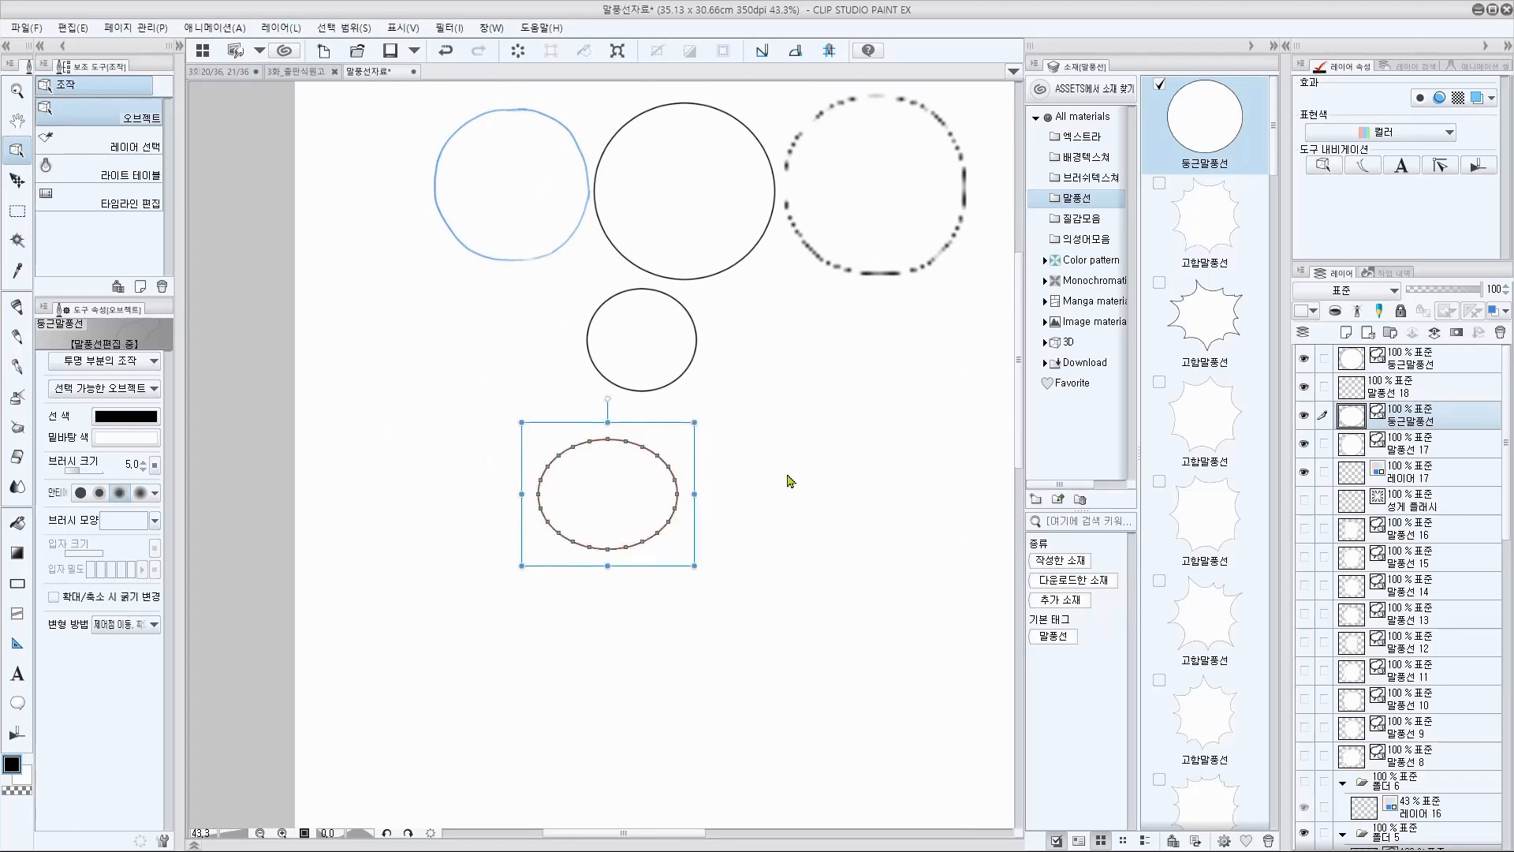
pyautogui.press('space')
pyautogui.moveTo(788, 433); pyautogui.dragTo(763, 522)
# Step: Undo the resizing and placement of both 둥근말풍선 copies, keeping 말풍선 17 as a full-size circle beside the blue sketch
pyautogui.hotkey('ctrl', 'z')
pyautogui.hotkey('ctrl', 'z')
pyautogui.hotkey('ctrl', 'z')
pyautogui.hotkey('ctrl', 'z')
pyautogui.hotkey('ctrl', 'z')
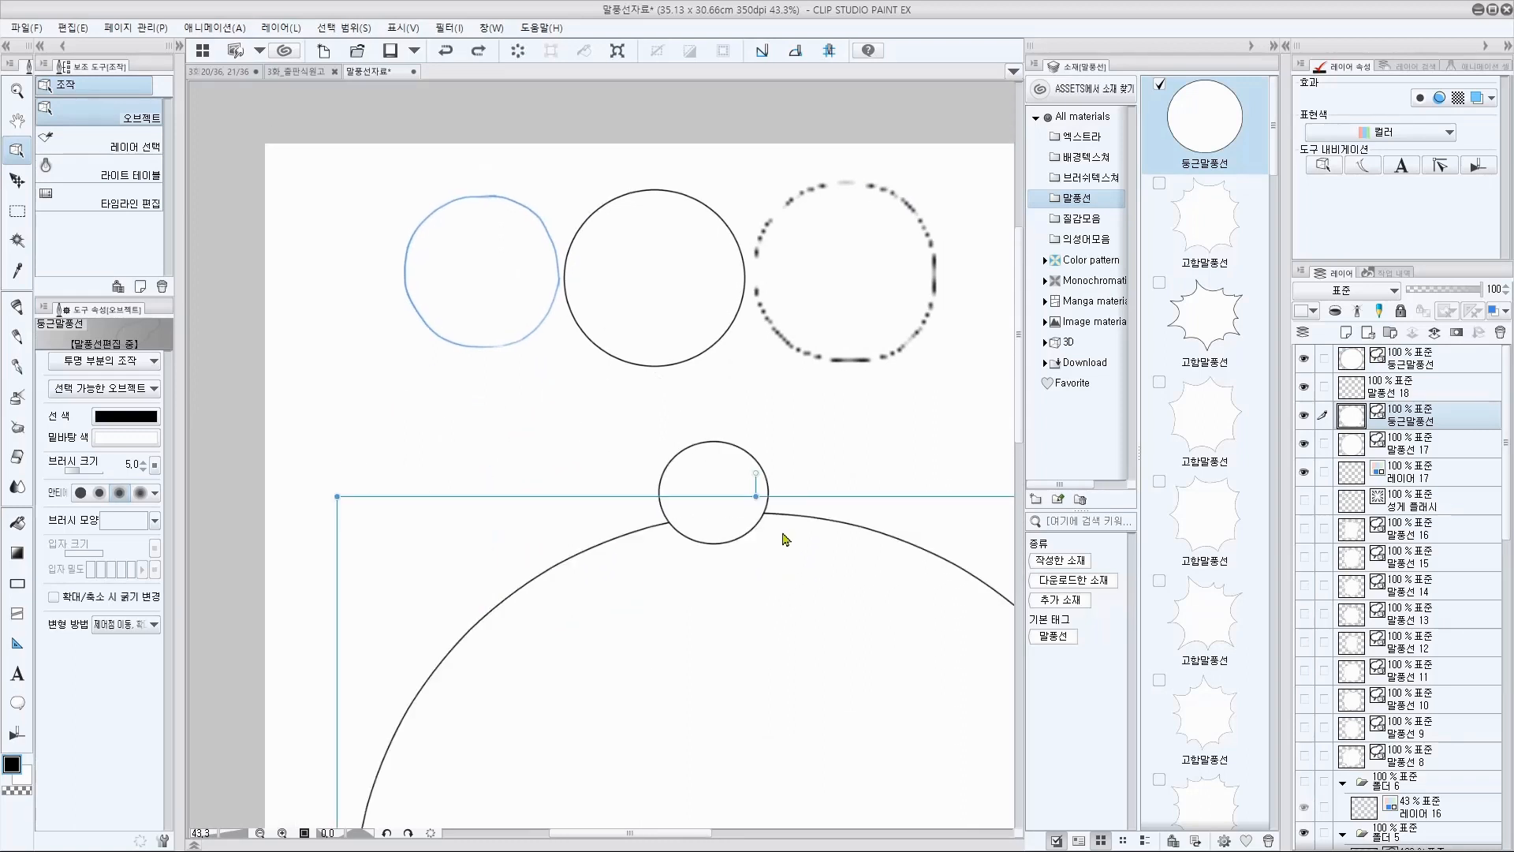
pyautogui.hotkey('ctrl', 'z')
pyautogui.hotkey('ctrl', 'z')
pyautogui.hotkey('ctrl', 'z')
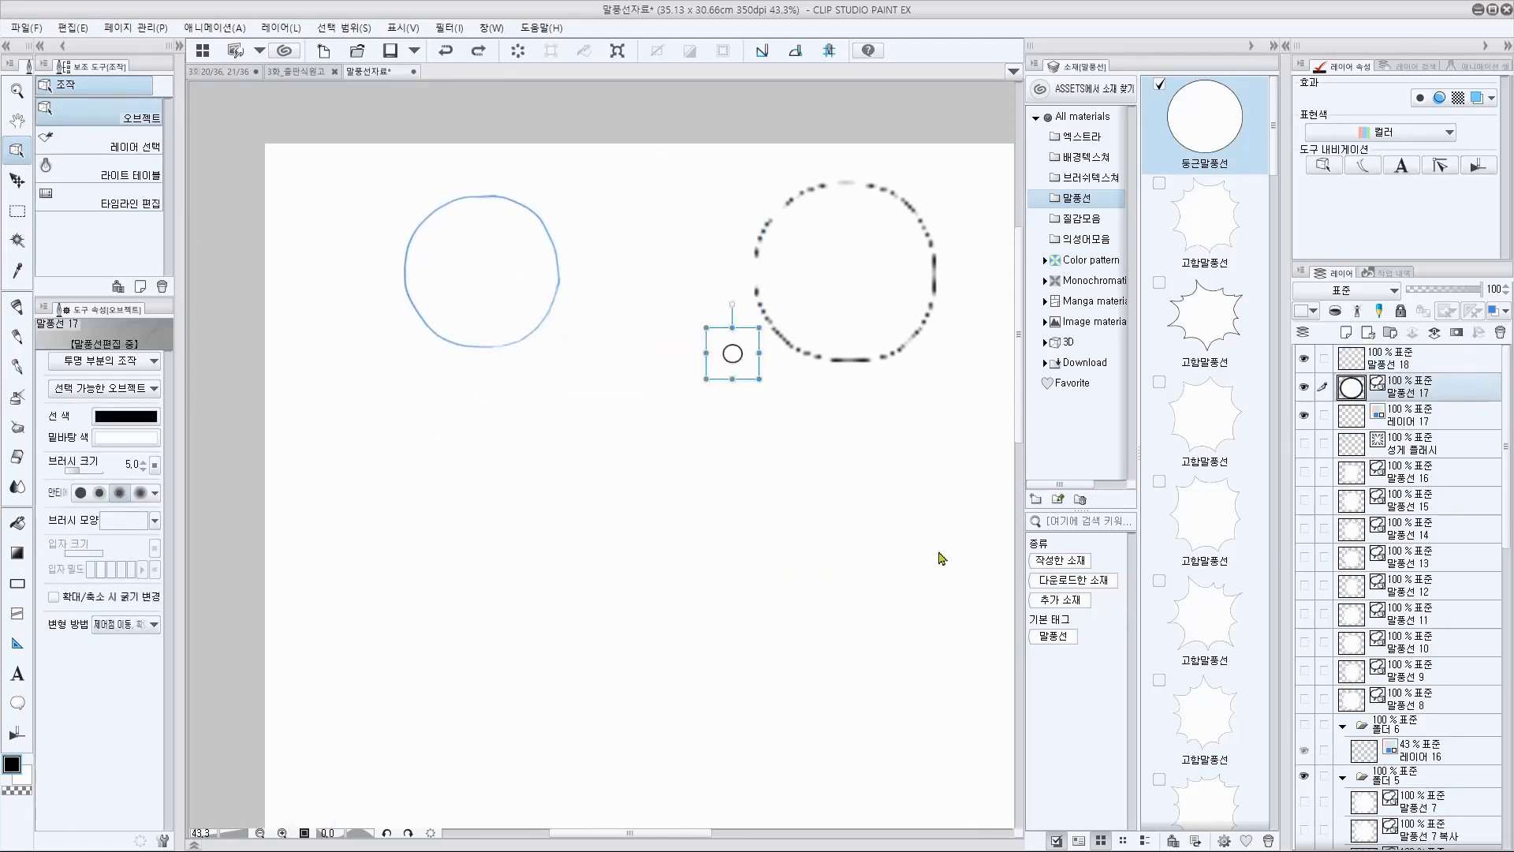
pyautogui.hotkey('ctrl', 'y')
pyautogui.hotkey('ctrl', 'y')
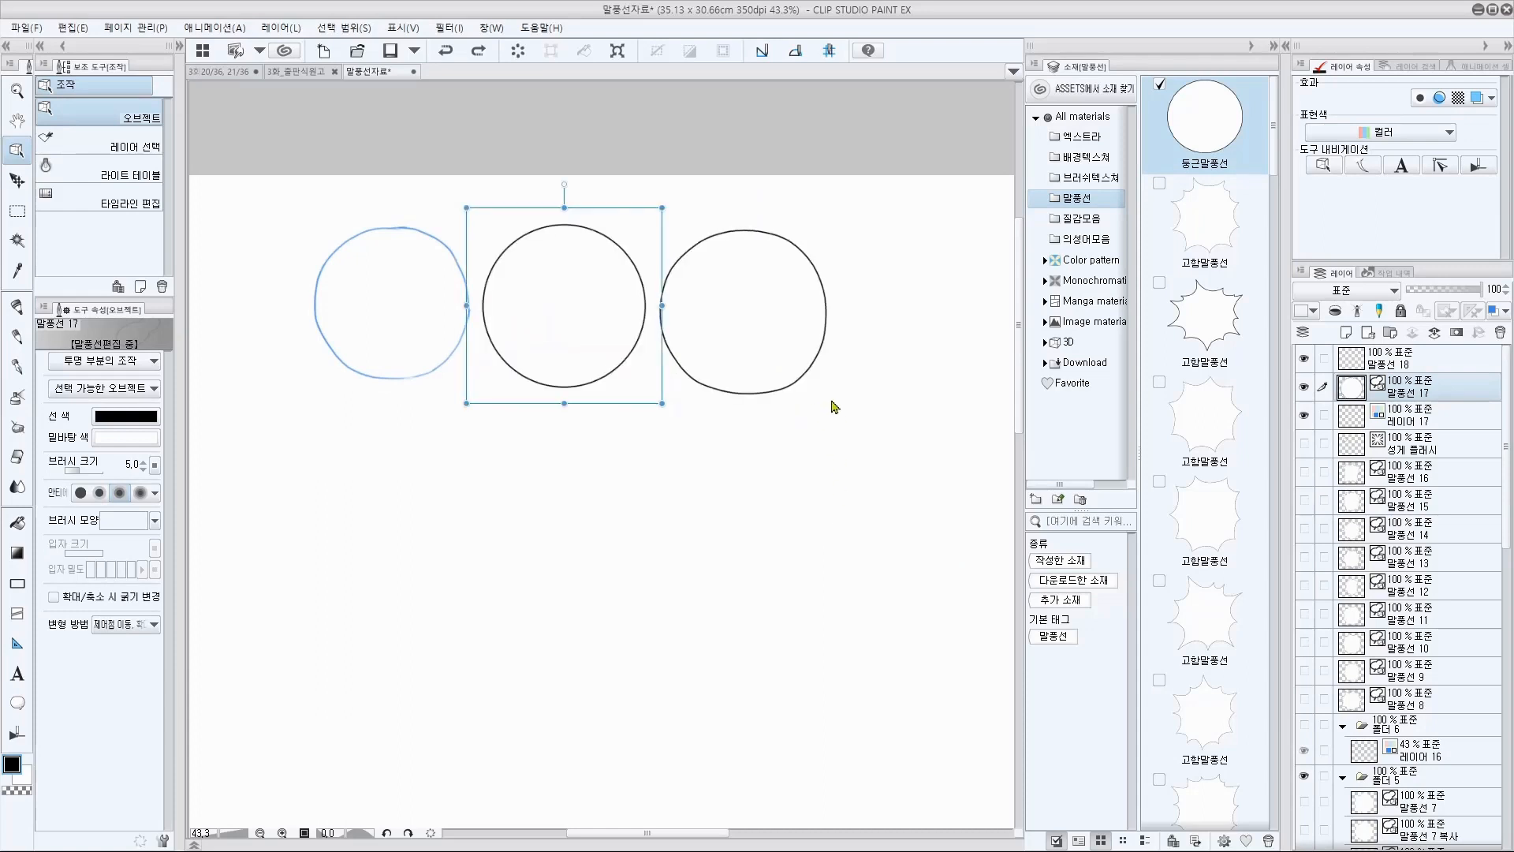
# Step: Undo the rasterization of layer 말풍선 18 to restore its editable vector balloon
pyautogui.scroll(3, 709, 392)
pyautogui.click(720, 439)
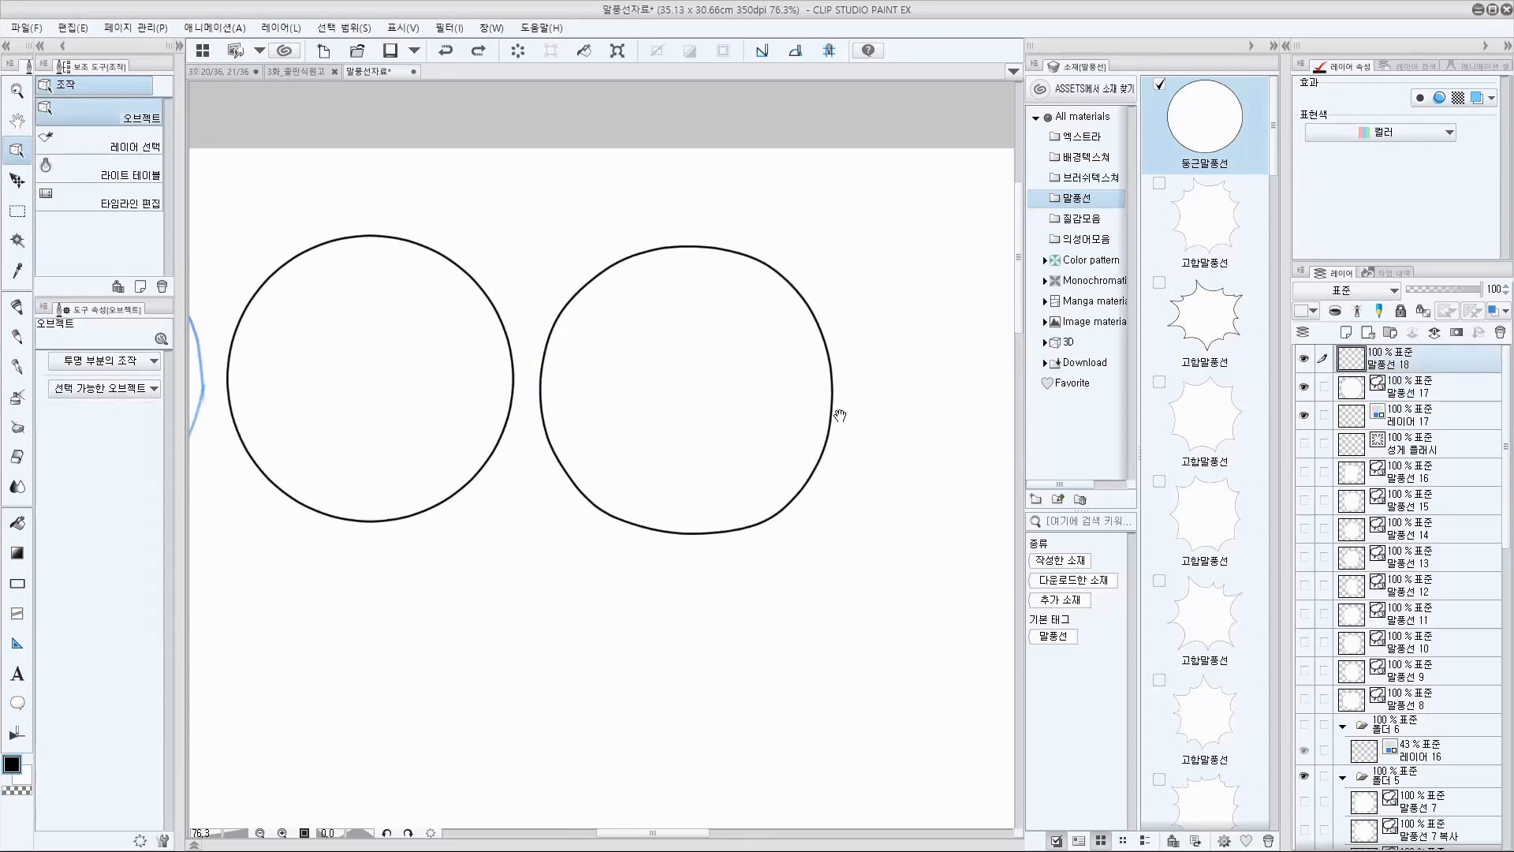
pyautogui.scroll(1, 838, 412)
pyautogui.hotkey('ctrl', 'z')
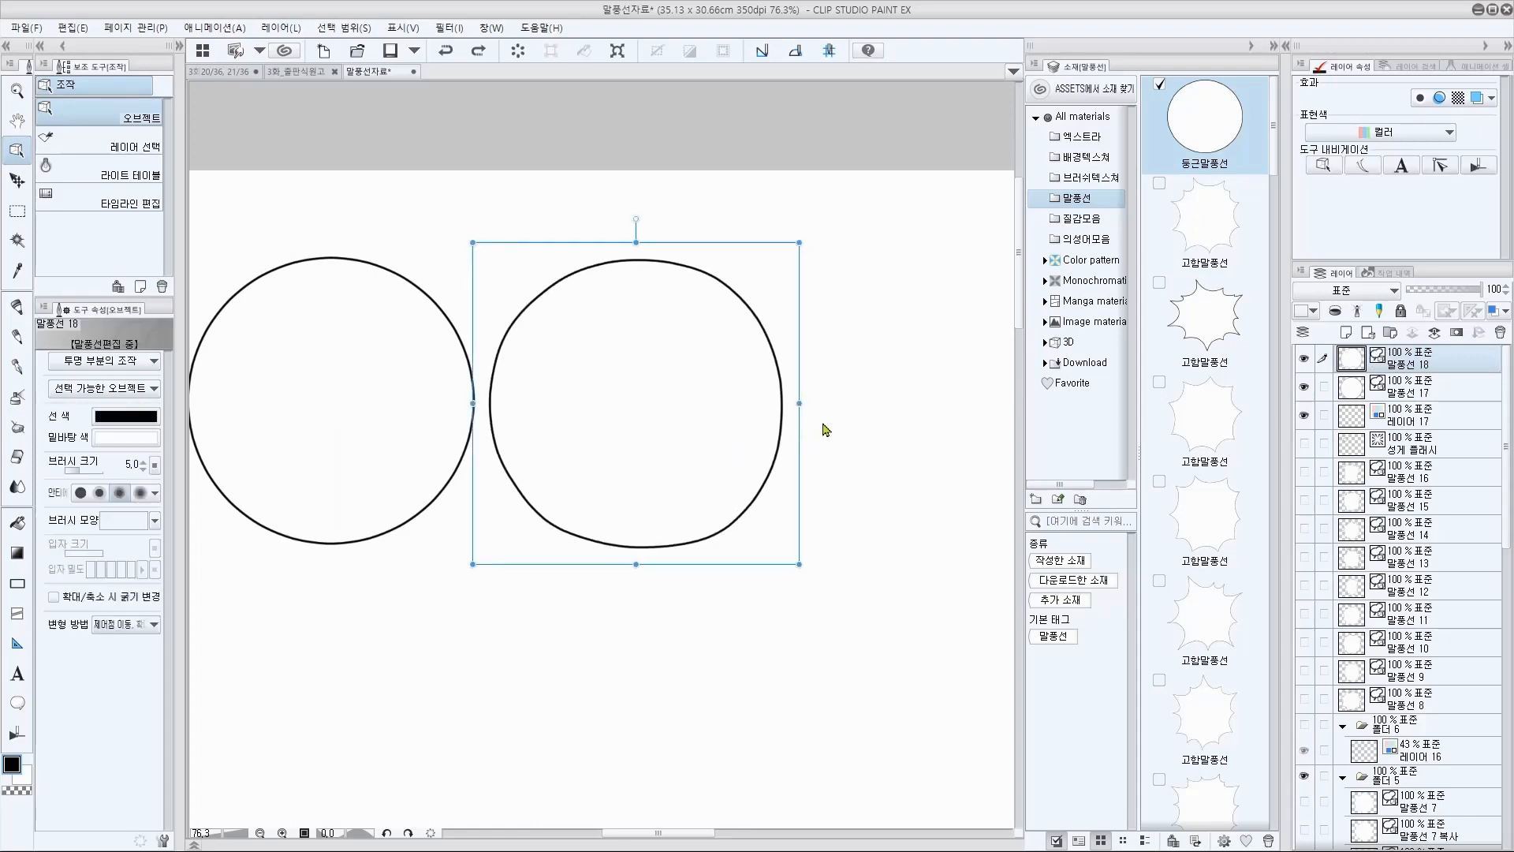
pyautogui.hotkey('ctrl', 'z')
pyautogui.hotkey('ctrl', 'y')
pyautogui.hotkey('ctrl', 'z')
pyautogui.hotkey('ctrl', 'z')
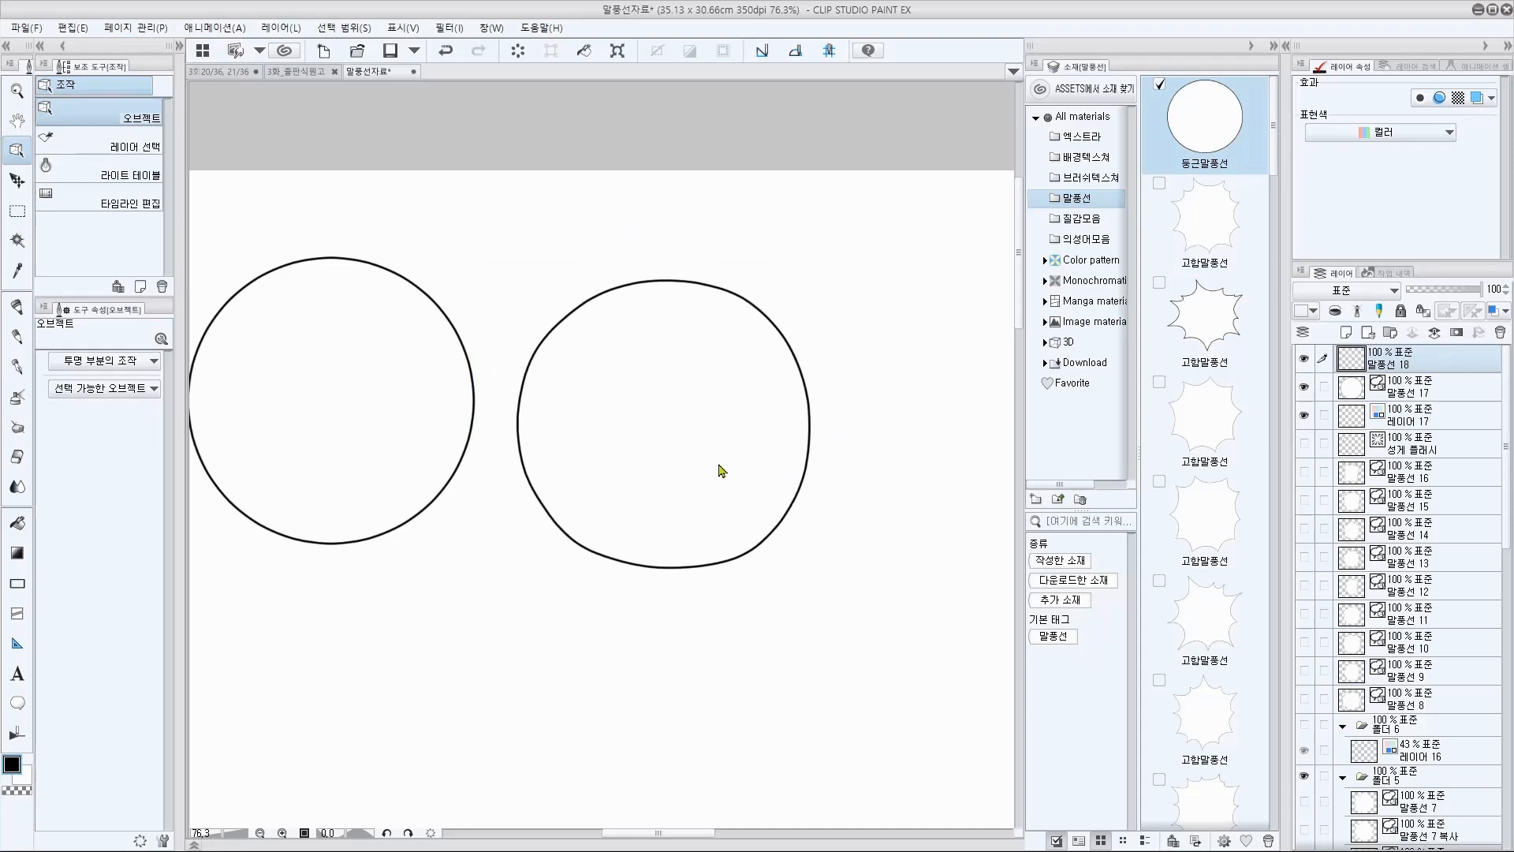
pyautogui.hotkey('ctrl', 'y')
pyautogui.hotkey('ctrl', 'y')
pyautogui.hotkey('ctrl', 'z')
pyautogui.moveTo(686, 452); pyautogui.dragTo(698, 462)
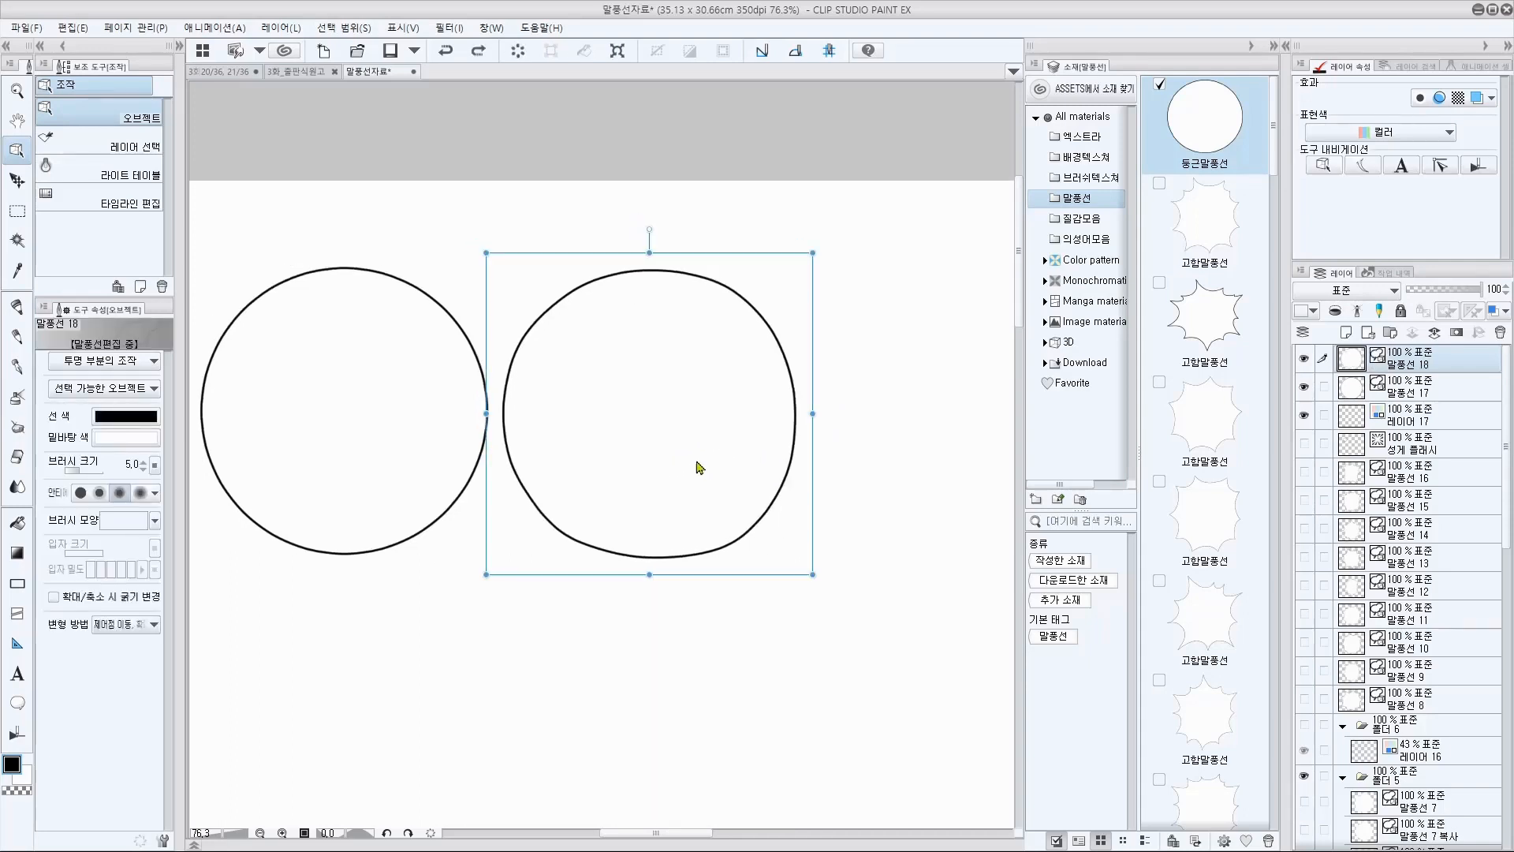
# Step: Register layer 말풍선 18 as a material named 둥근말풍선 in the 말풍선 folder
pyautogui.hotkey('alt', 'r')
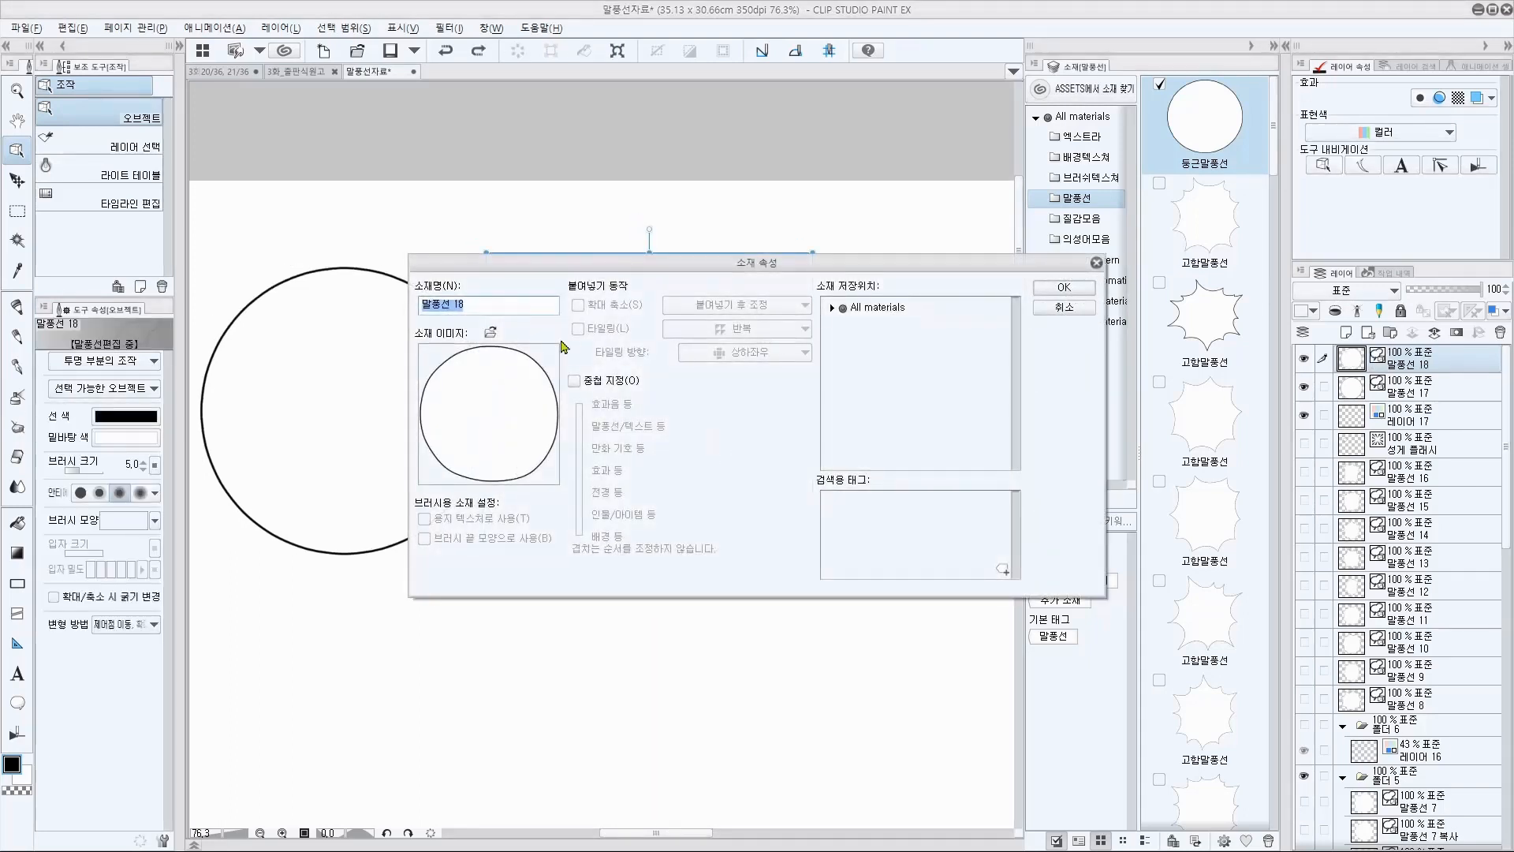
pyautogui.write('endrmsa')
pyautogui.hotkey('ctrl', 'a')
pyautogui.write('둥')
pyautogui.click(850, 306)
pyautogui.click(925, 385)
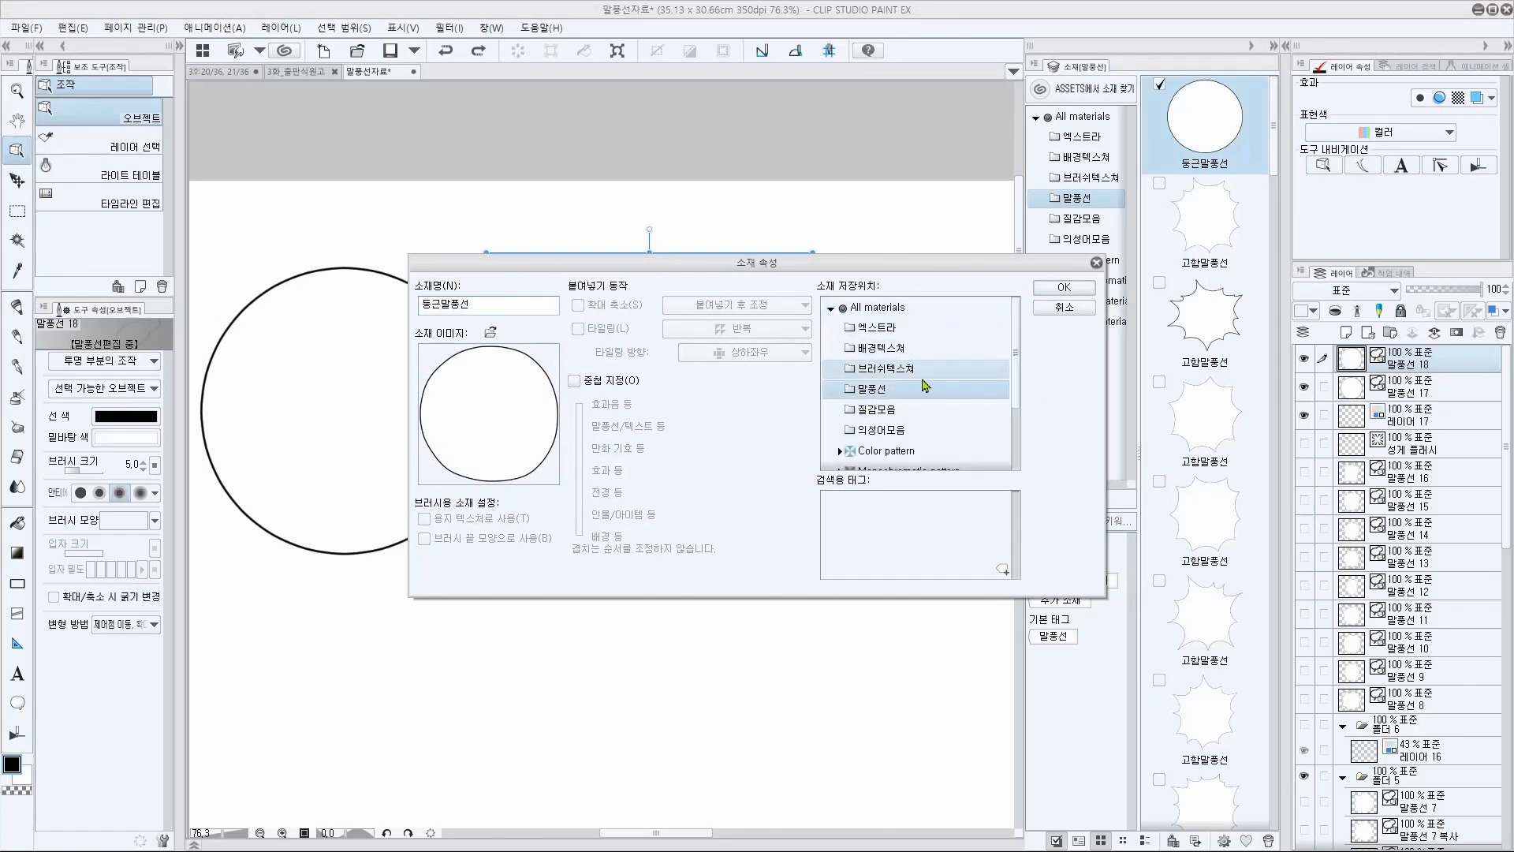
pyautogui.click(1075, 290)
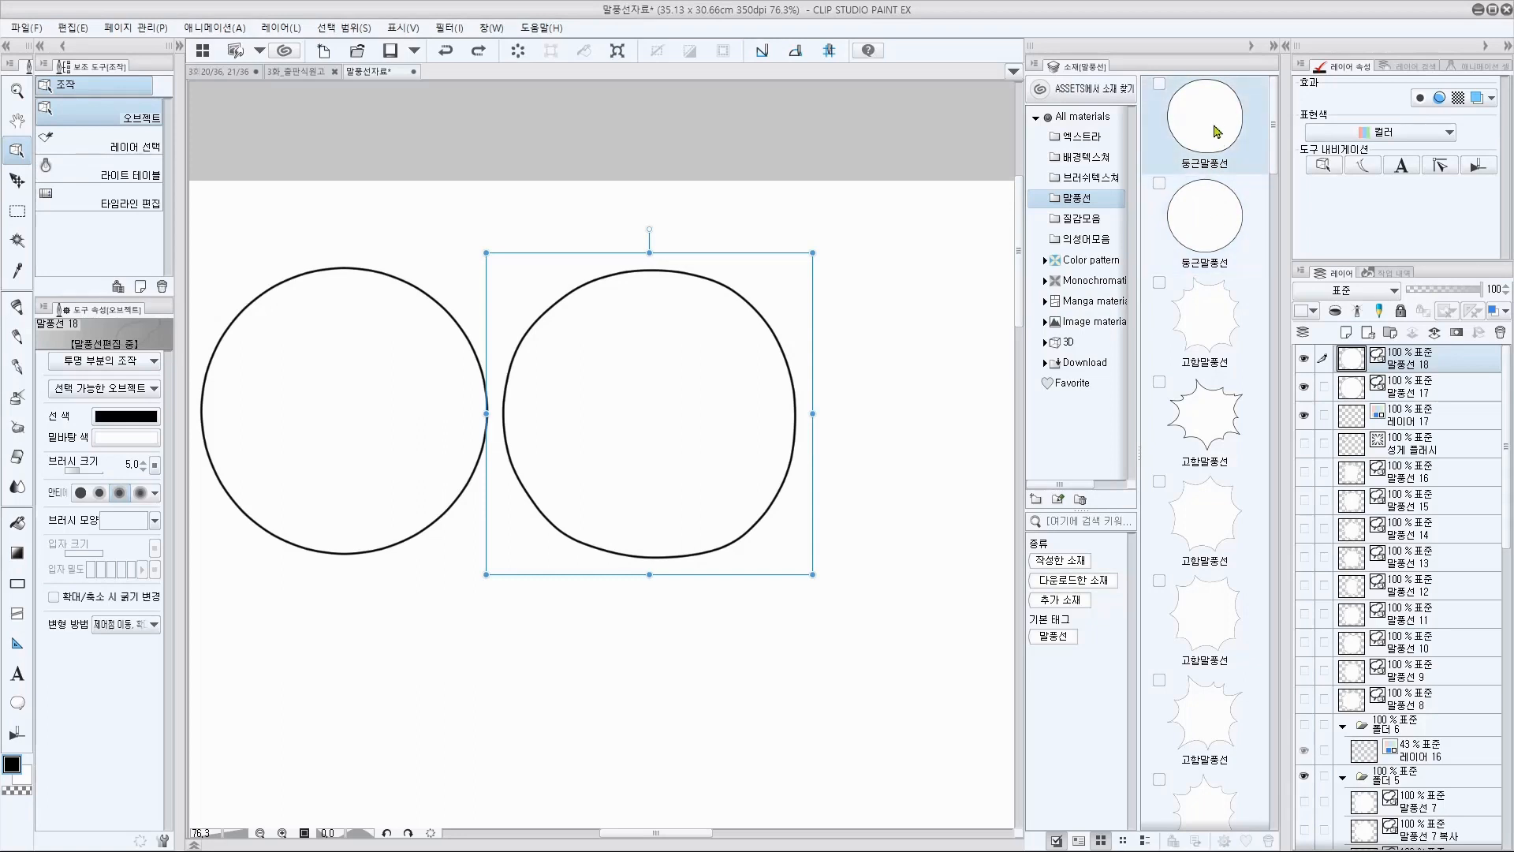
# Step: Place two copies of the newly registered, slightly irregular 둥근말풍선 material on the canvas below the three small balloons
pyautogui.moveTo(1227, 222); pyautogui.dragTo(1213, 130)
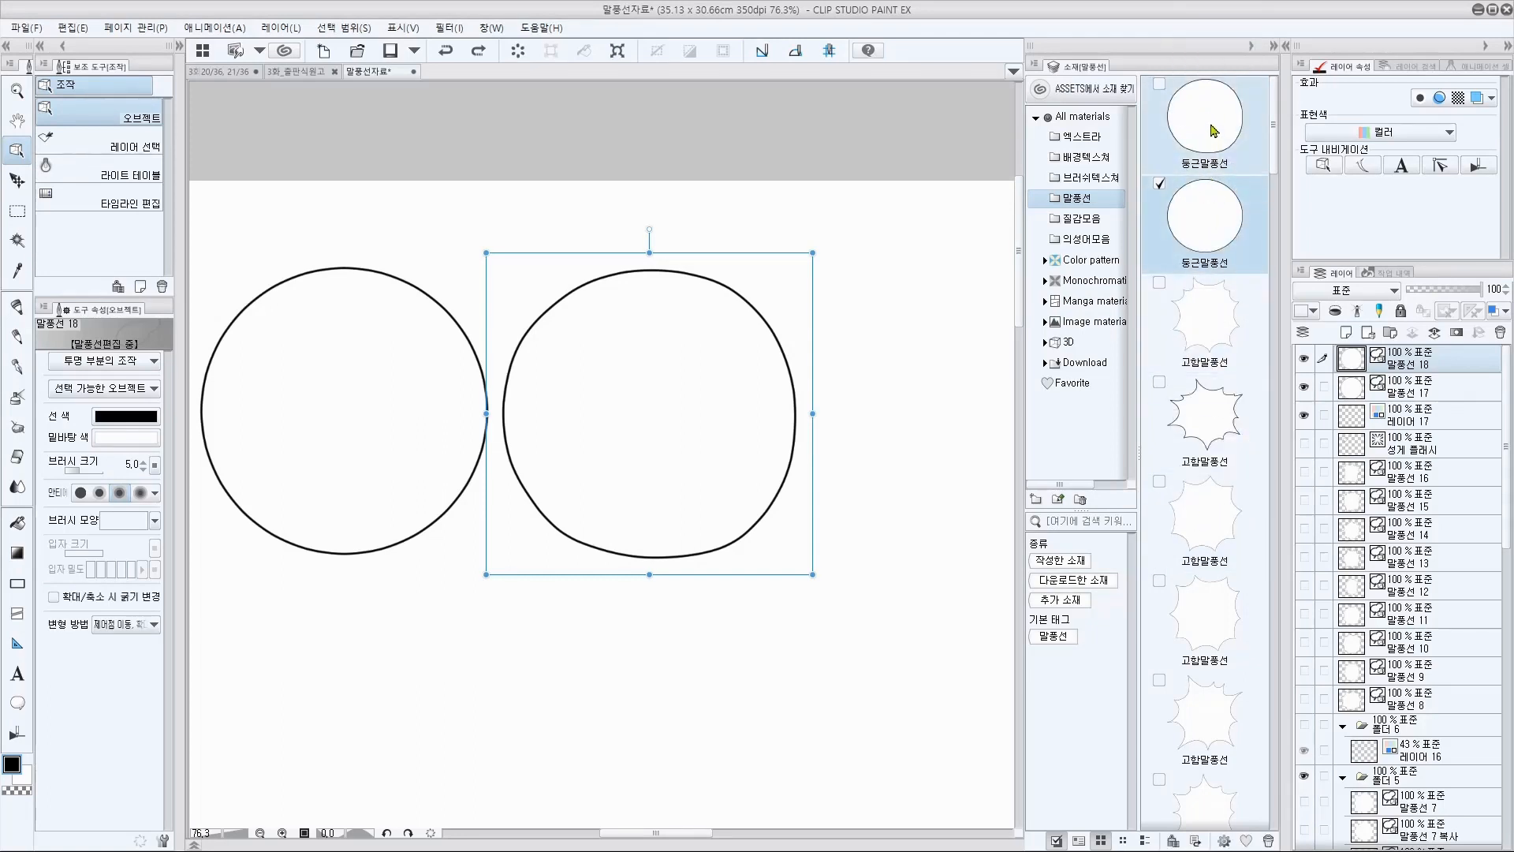
pyautogui.click(1214, 131)
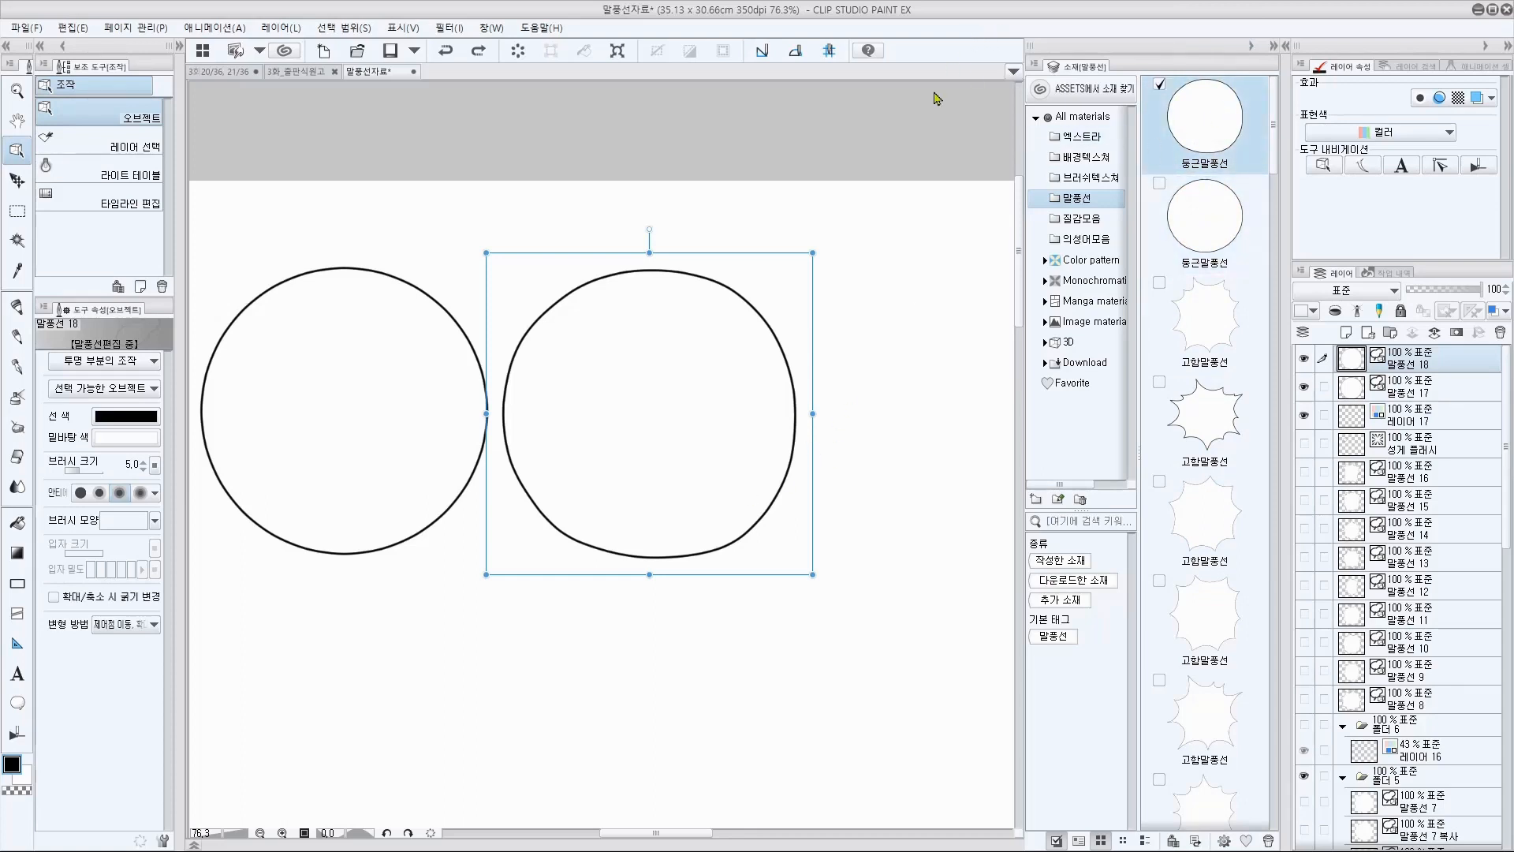
pyautogui.scroll(-2, 777, 469)
pyautogui.click(800, 374)
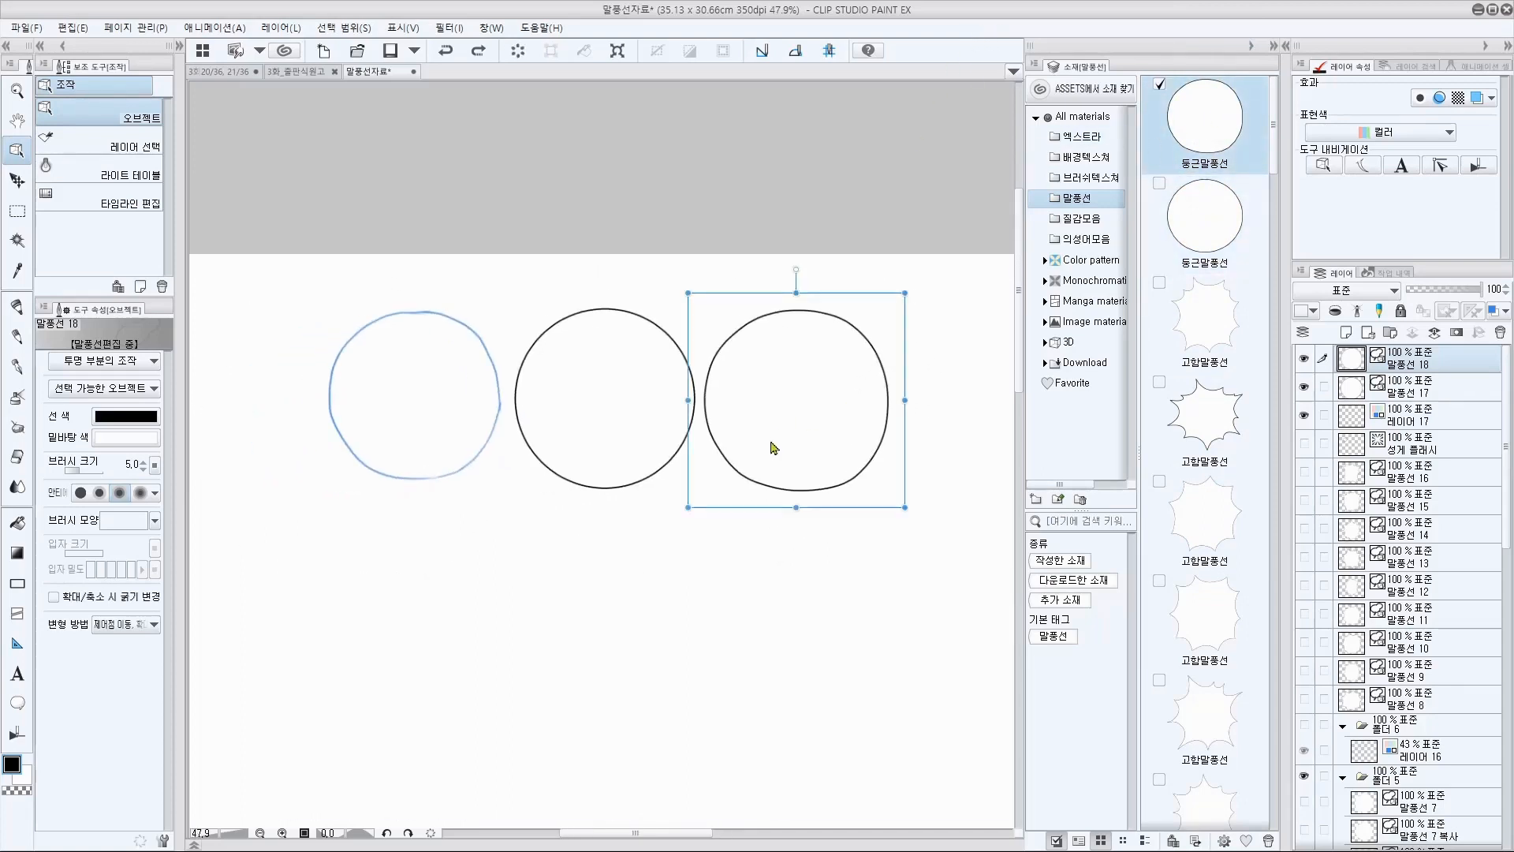
pyautogui.scroll(-3, 747, 305)
pyautogui.moveTo(1214, 124); pyautogui.dragTo(862, 449)
pyautogui.moveTo(1205, 118); pyautogui.dragTo(848, 458)
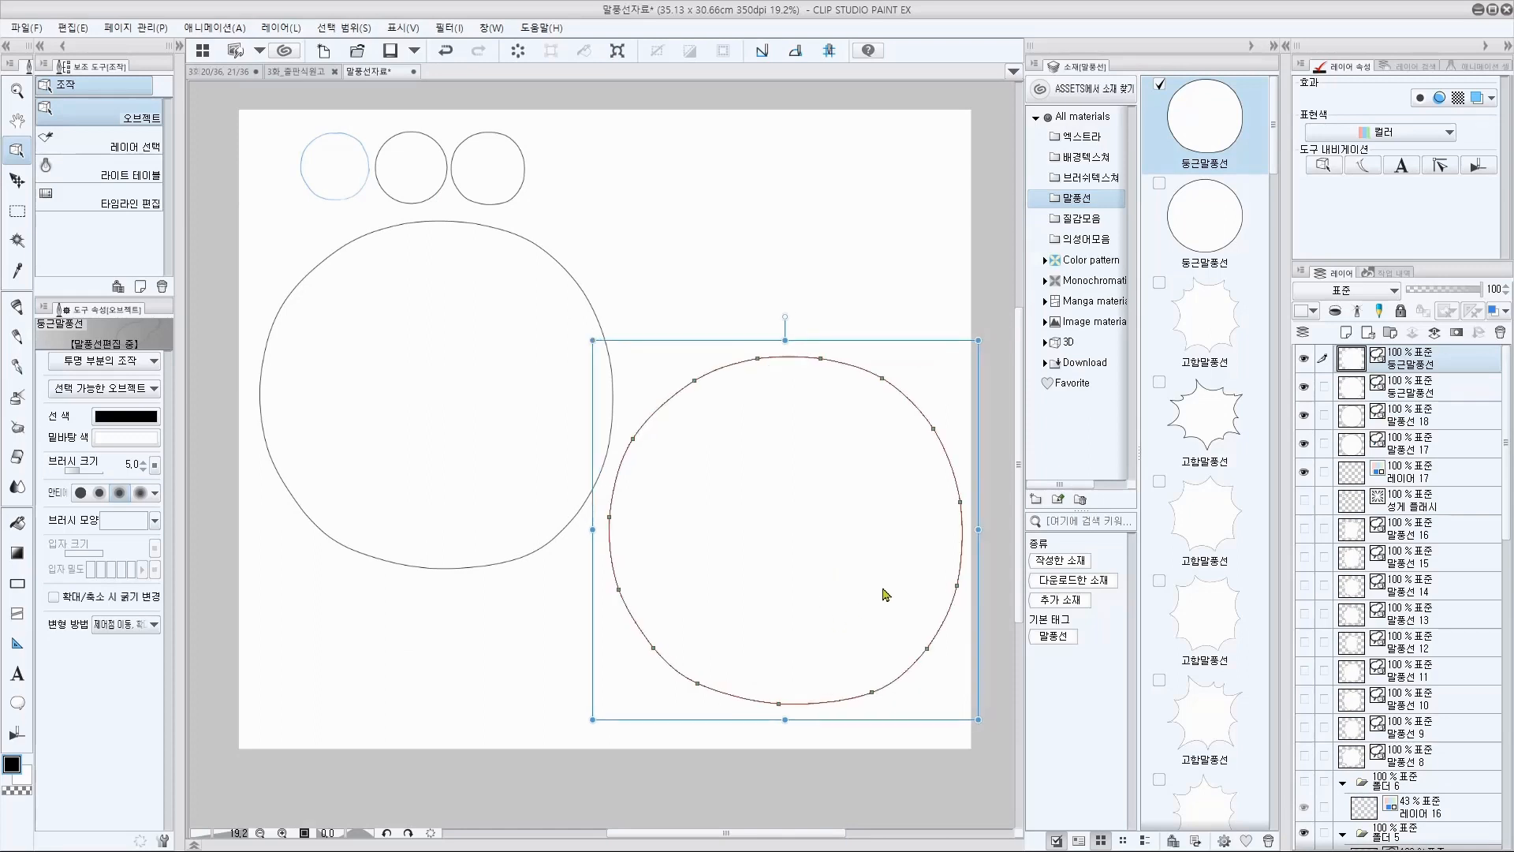
# Step: Scale the lower-right 둥근말풍선 copy down to a small balloon
pyautogui.moveTo(979, 342); pyautogui.dragTo(844, 473)
pyautogui.hotkey('ctrl', 'z')
pyautogui.scroll(3, 612, 701)
pyautogui.scroll(-3, 844, 473)
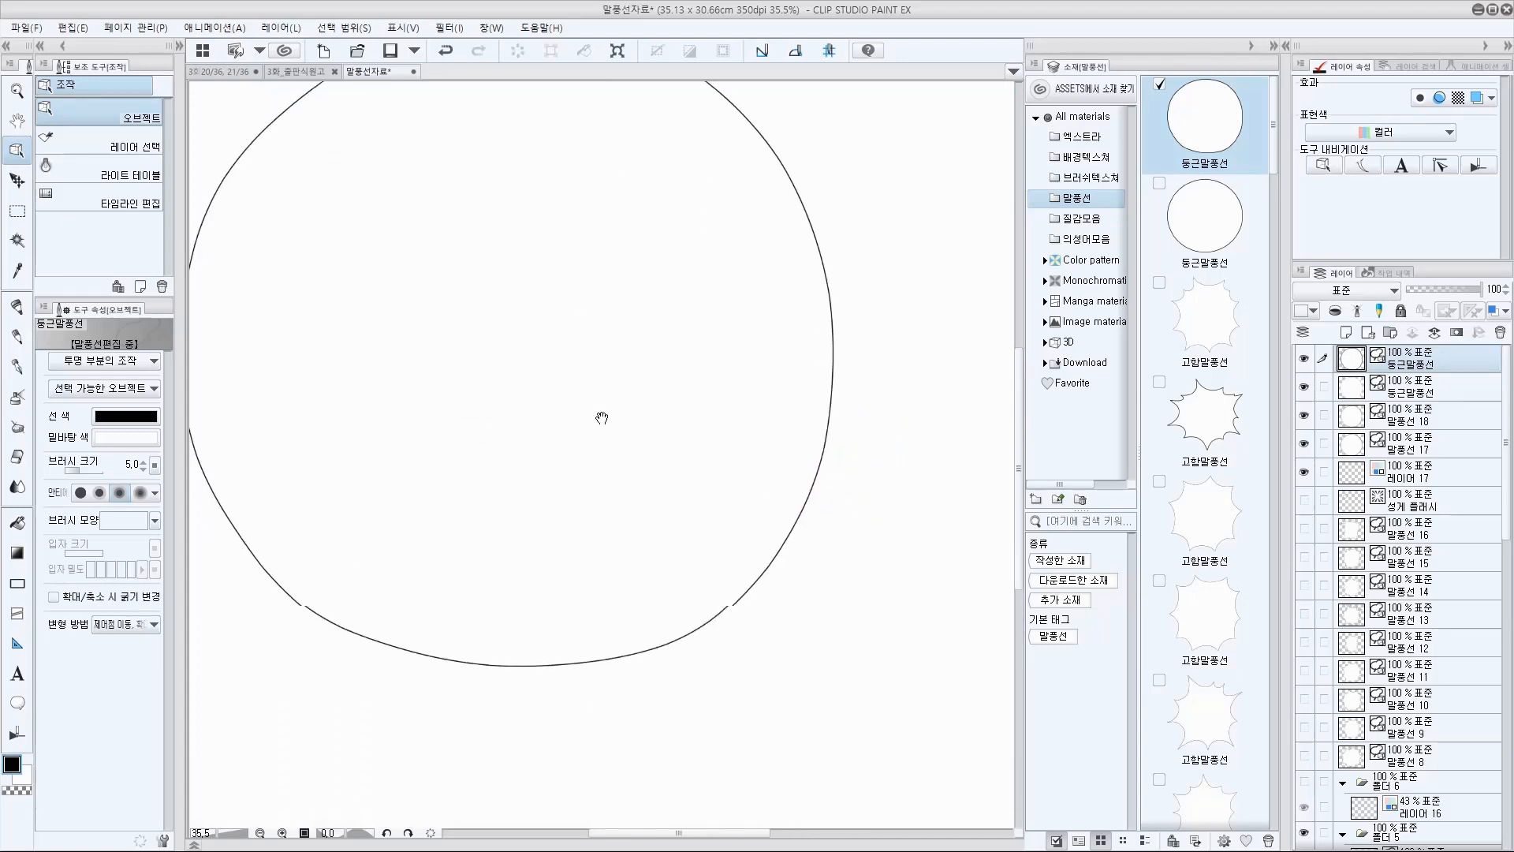
# Step: Scale the remaining large 둥근말풍선 copy down to a small balloon near the other copy
pyautogui.click(416, 282)
pyautogui.moveTo(321, 258); pyautogui.dragTo(687, 613)
pyautogui.scroll(4, 715, 683)
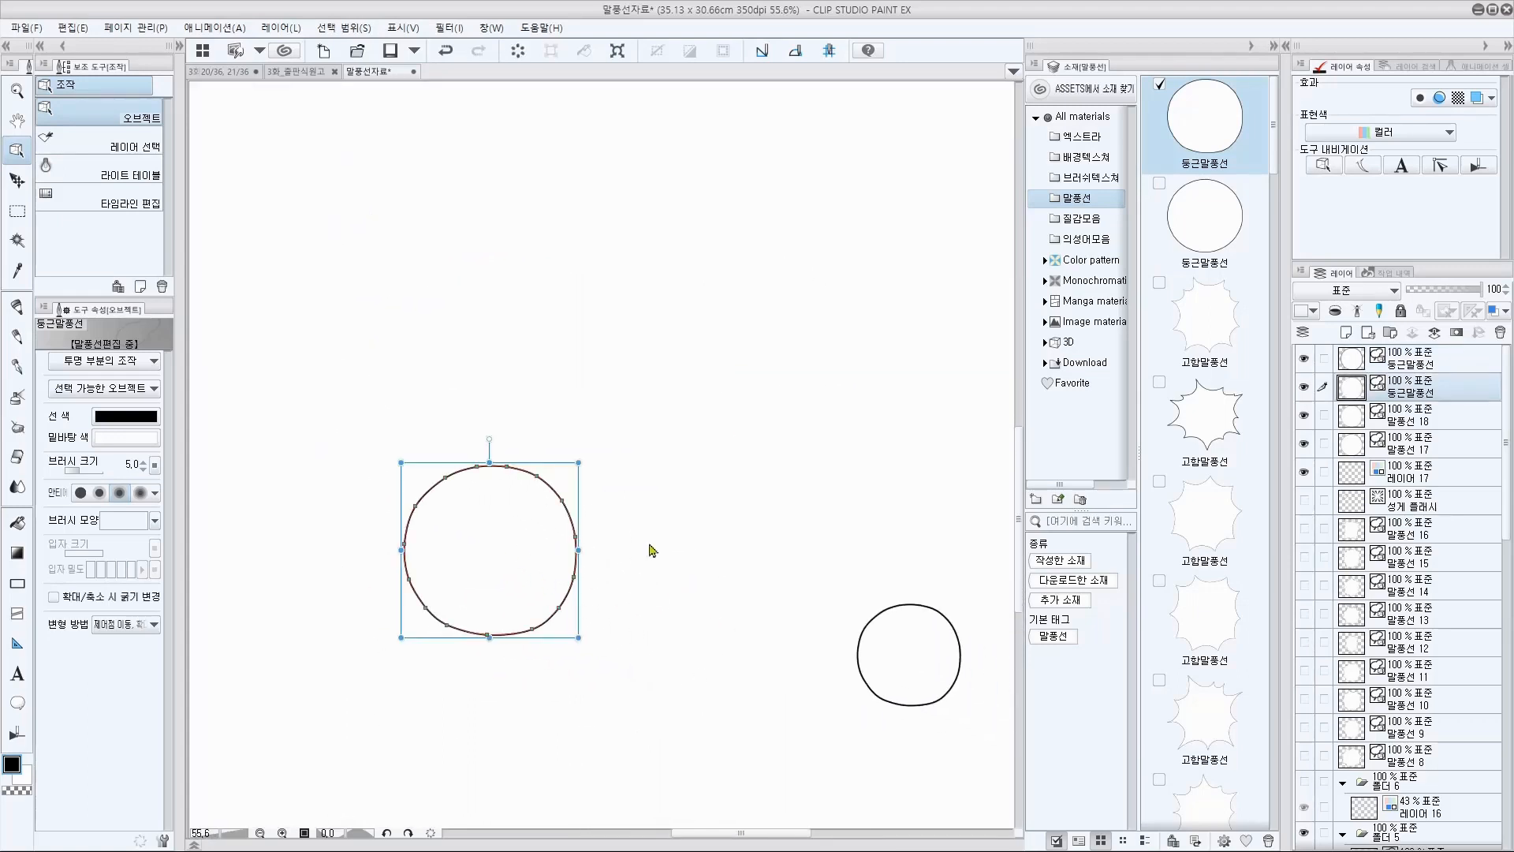
pyautogui.moveTo(497, 575); pyautogui.dragTo(692, 549)
pyautogui.hotkey('ctrl', 'z')
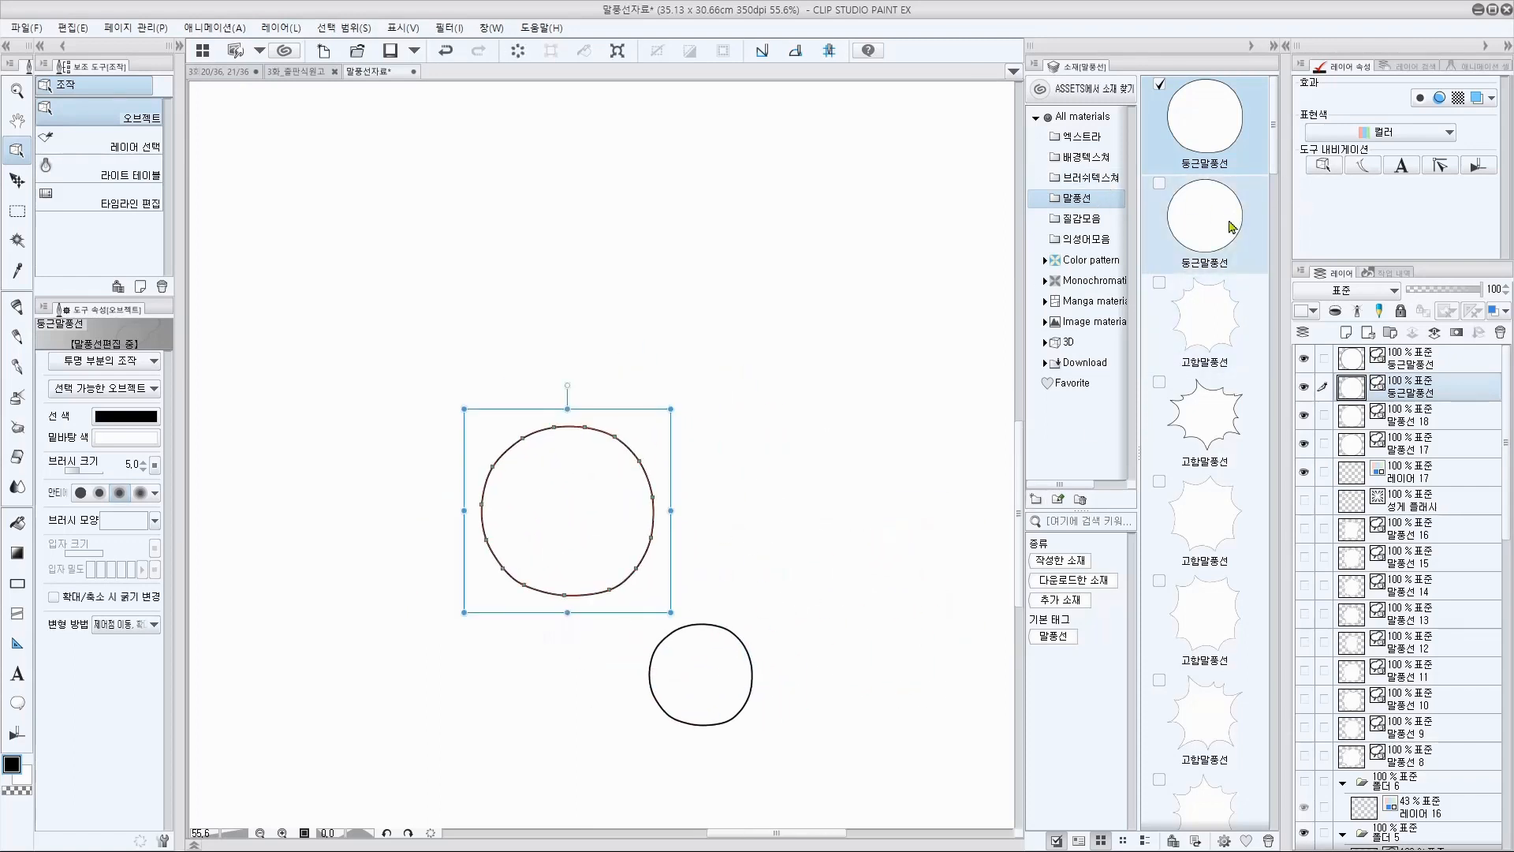
# Step: Delete the older perfectly circular 둥근말풍선 material from the 말풍선 folder
pyautogui.click(1191, 235)
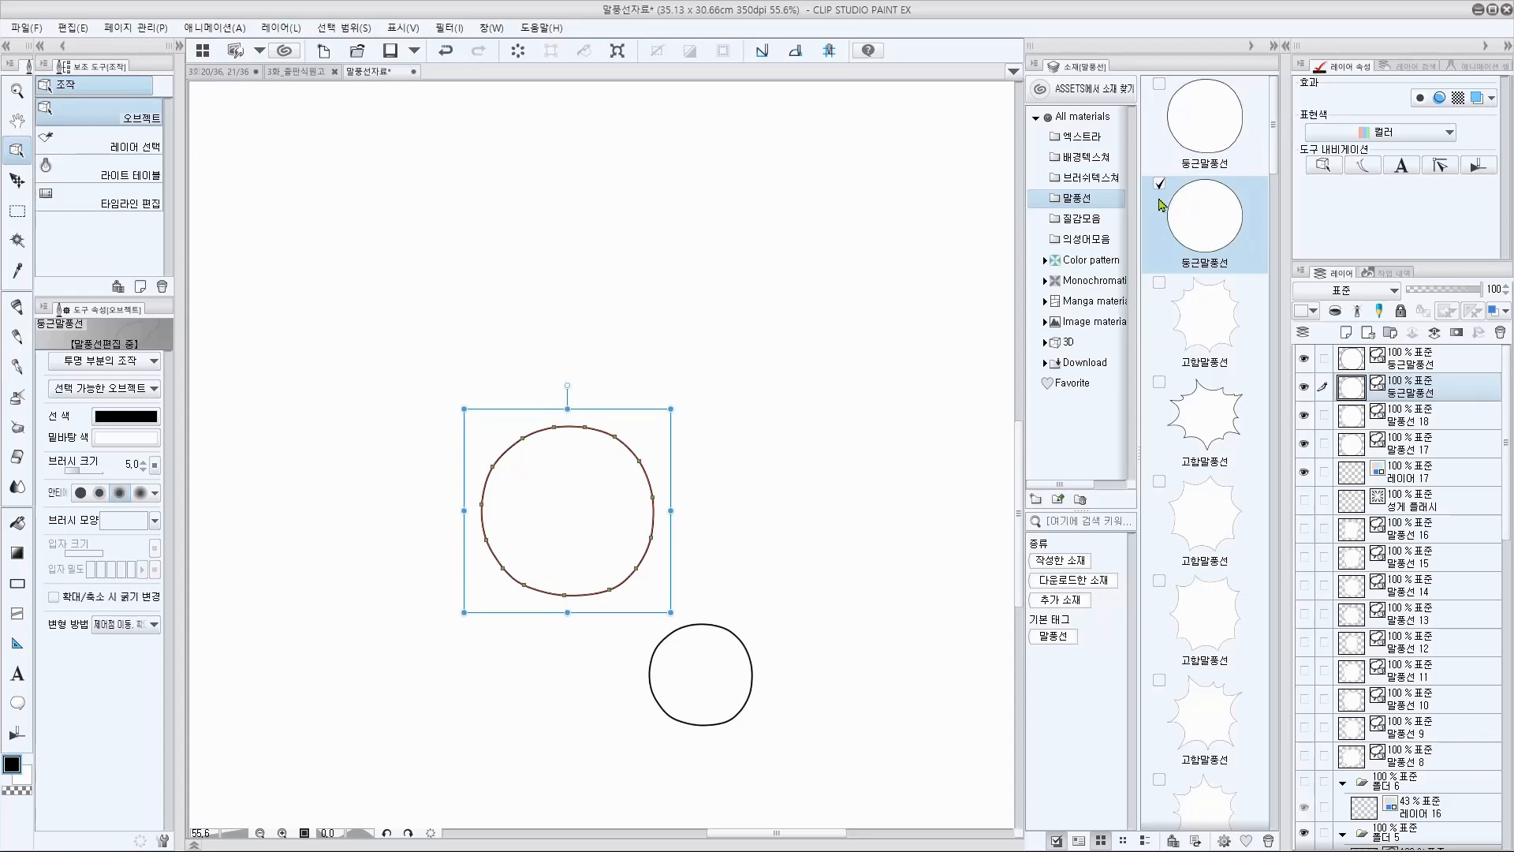
pyautogui.click(1269, 841)
pyautogui.click(733, 332)
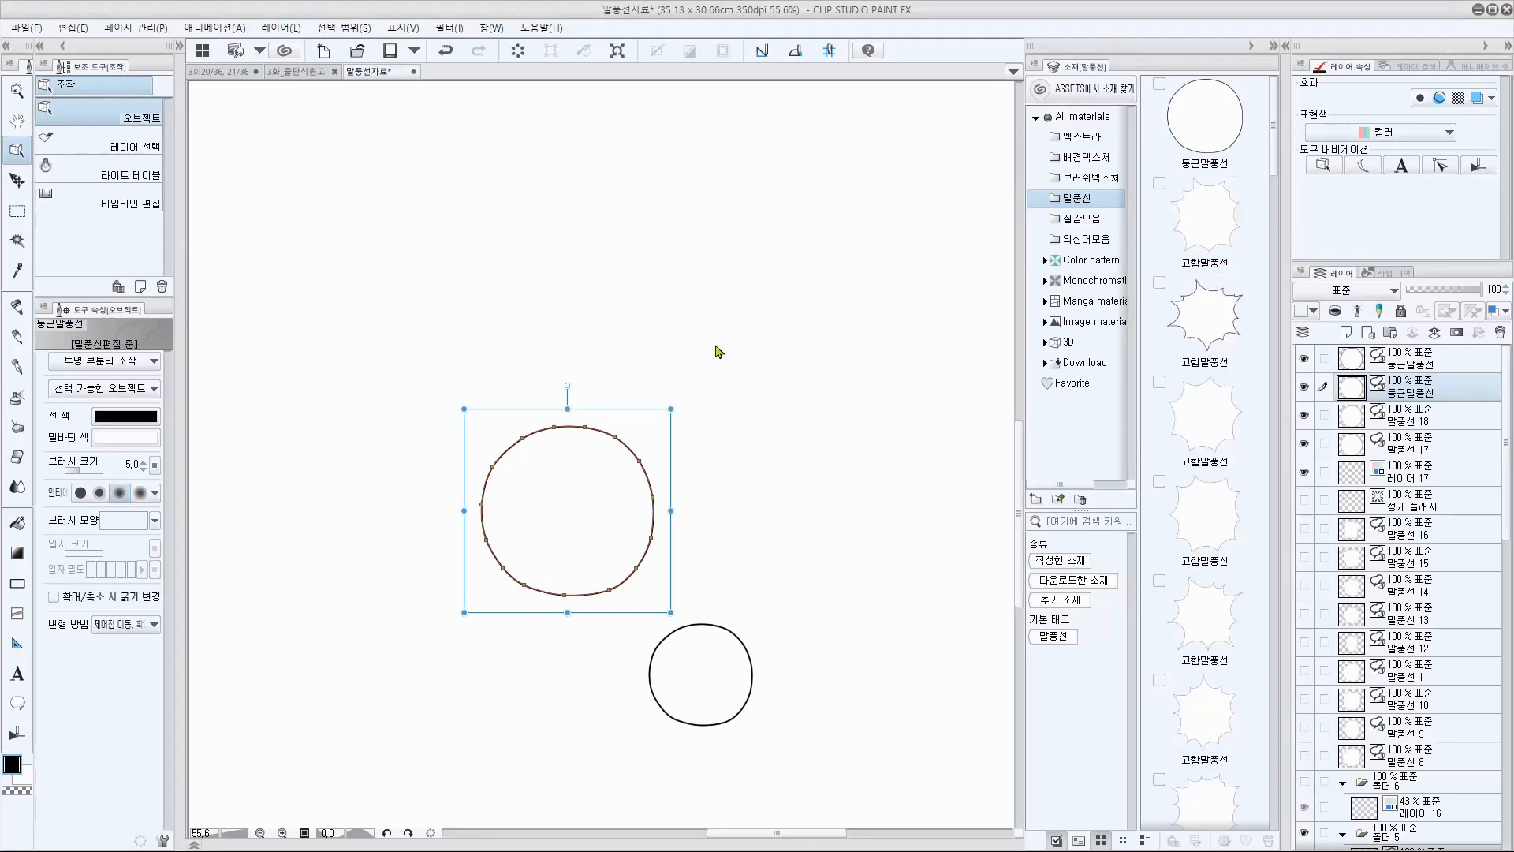
# Step: Select the remaining 둥근말풍선 material in the 말풍선 folder
pyautogui.click(652, 568)
pyautogui.scroll(-2, 653, 537)
pyautogui.moveTo(655, 507); pyautogui.dragTo(736, 599)
pyautogui.scroll(-3, 701, 554)
pyautogui.scroll(3, 723, 627)
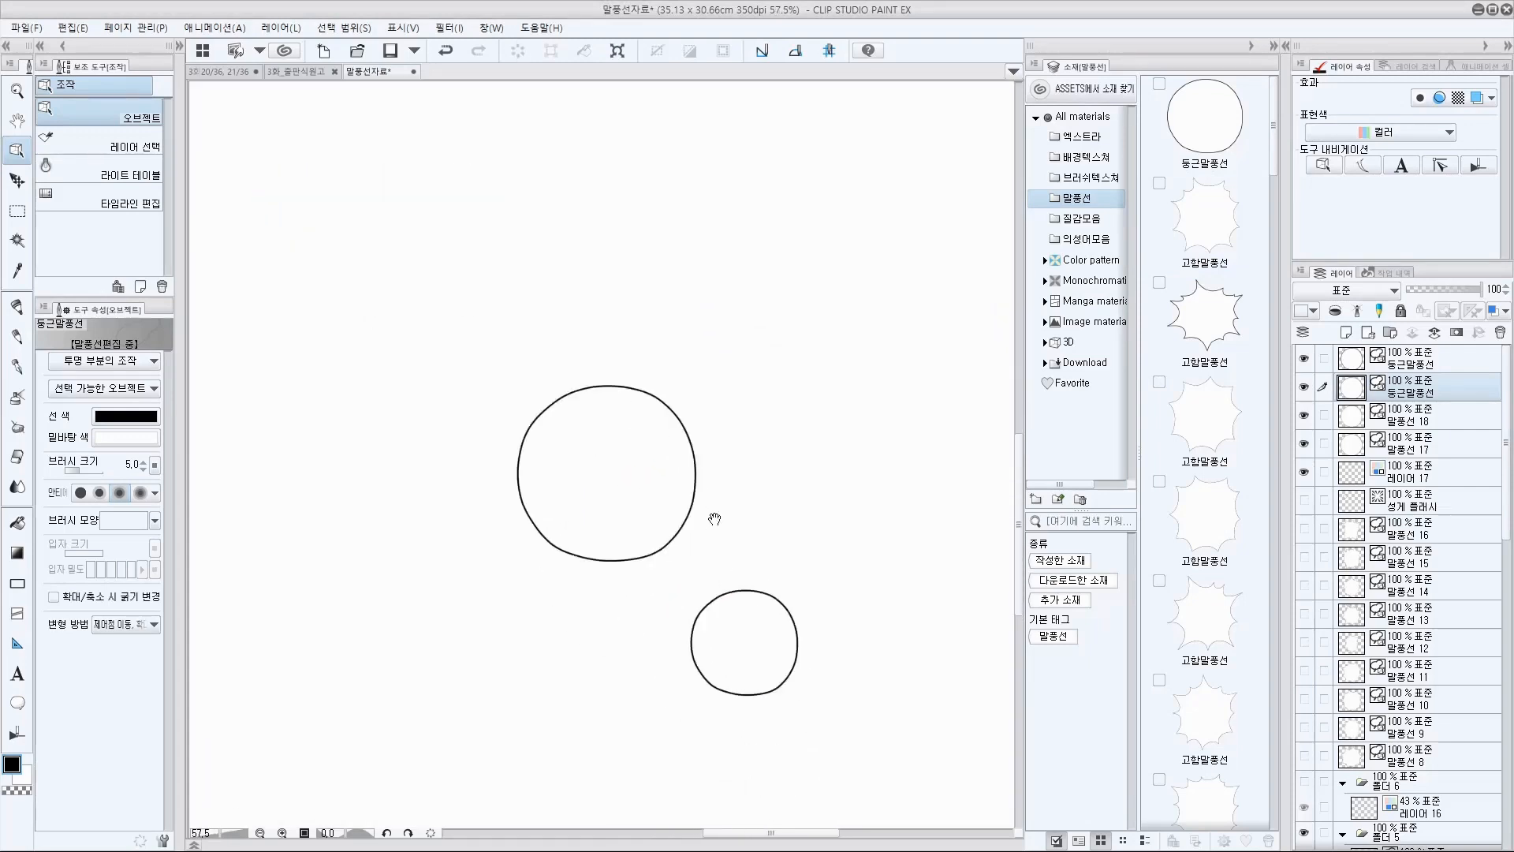
pyautogui.click(670, 482)
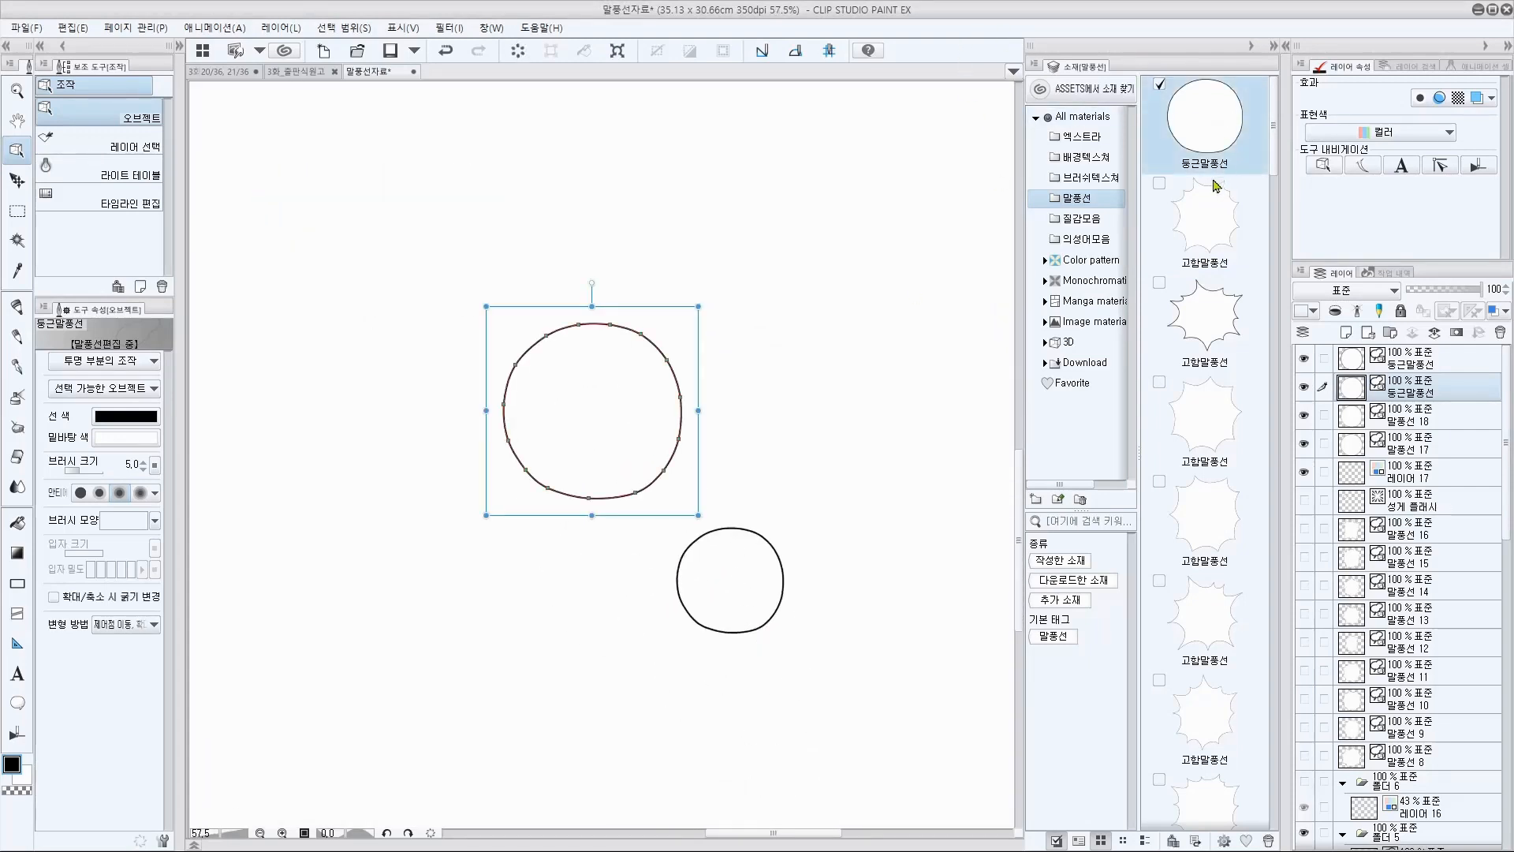
pyautogui.click(1198, 118)
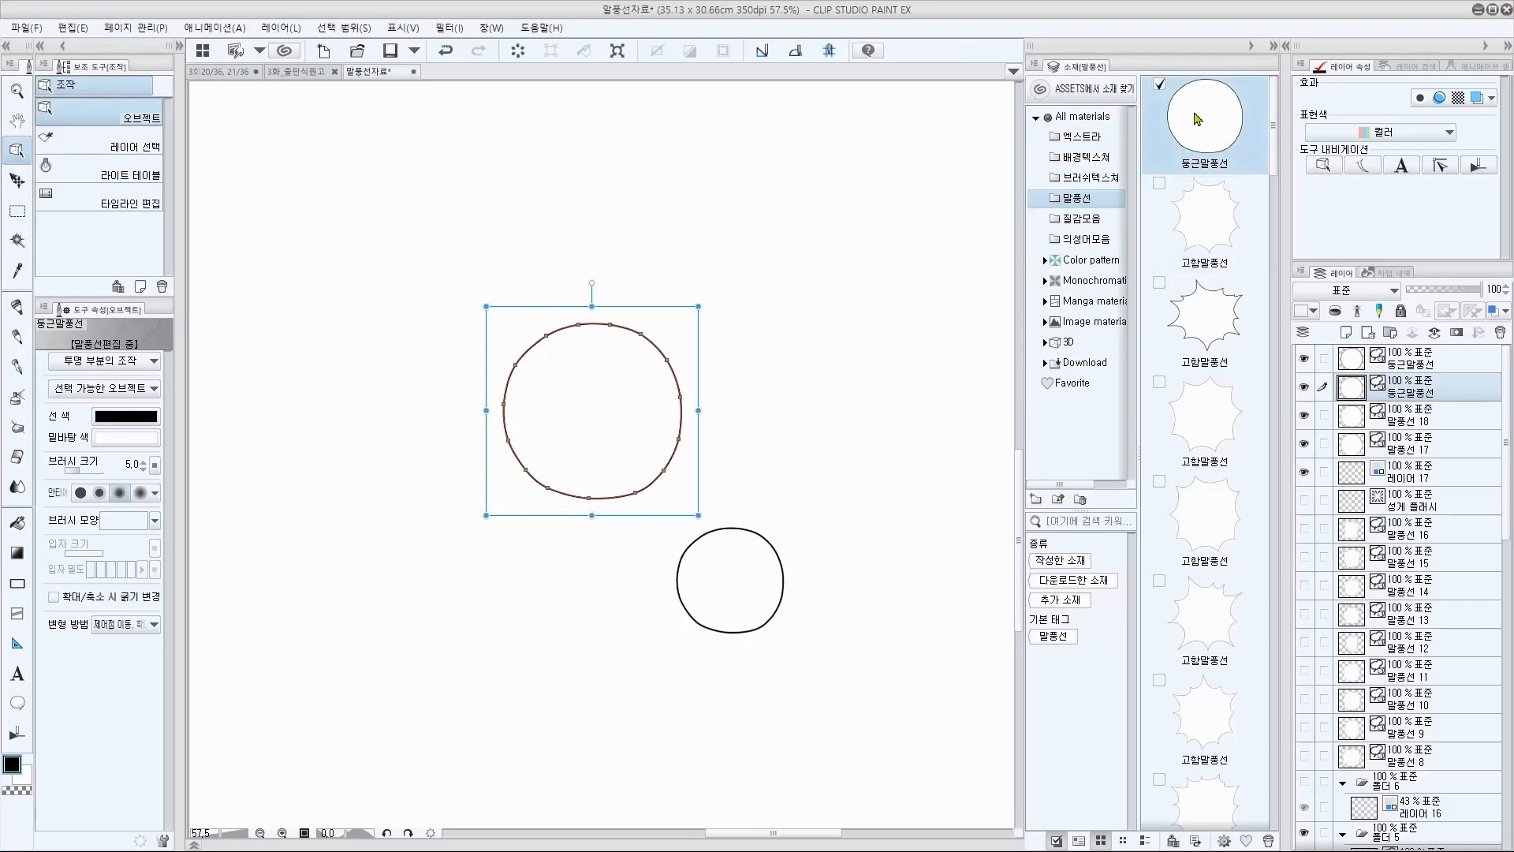